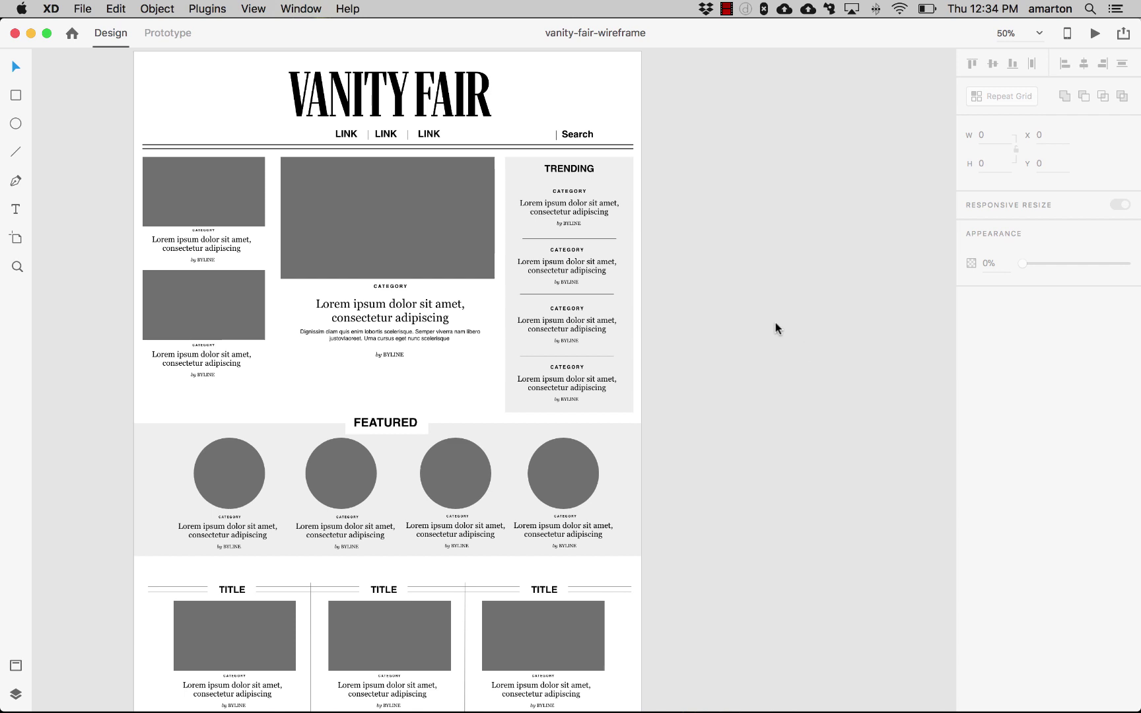
Bring up the app switcher with Cmd+Tab to leave the vanity-fair-wireframe for Preview
{"action": "key", "text": "super+Tab"}
{"action": "key", "text": "super+Tab"}
{"action": "key", "text": "super+Tab"}
{"action": "key", "text": "super+Tab"}
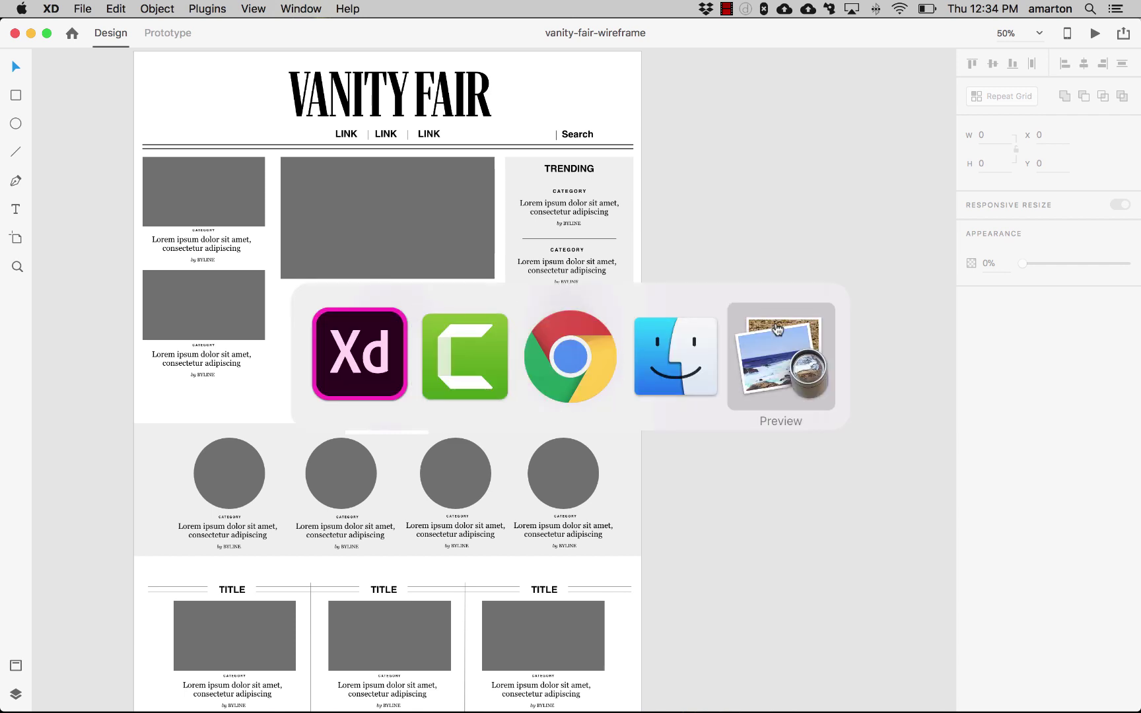
Scroll through the hand-drawn vf-sketch.png in Preview, then return to Adobe XD
{"action": "scroll", "coordinate": [776, 324], "scroll_direction": "down", "scroll_amount": 2}
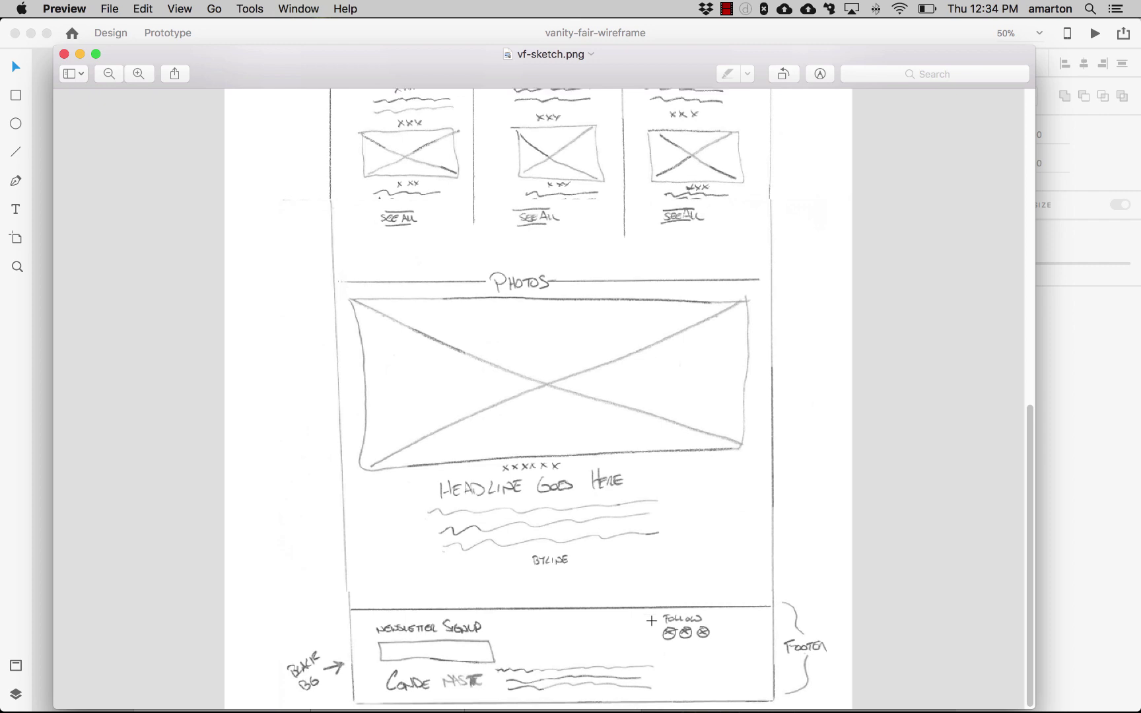
{"action": "scroll", "coordinate": [652, 621], "scroll_direction": "up", "scroll_amount": 15}
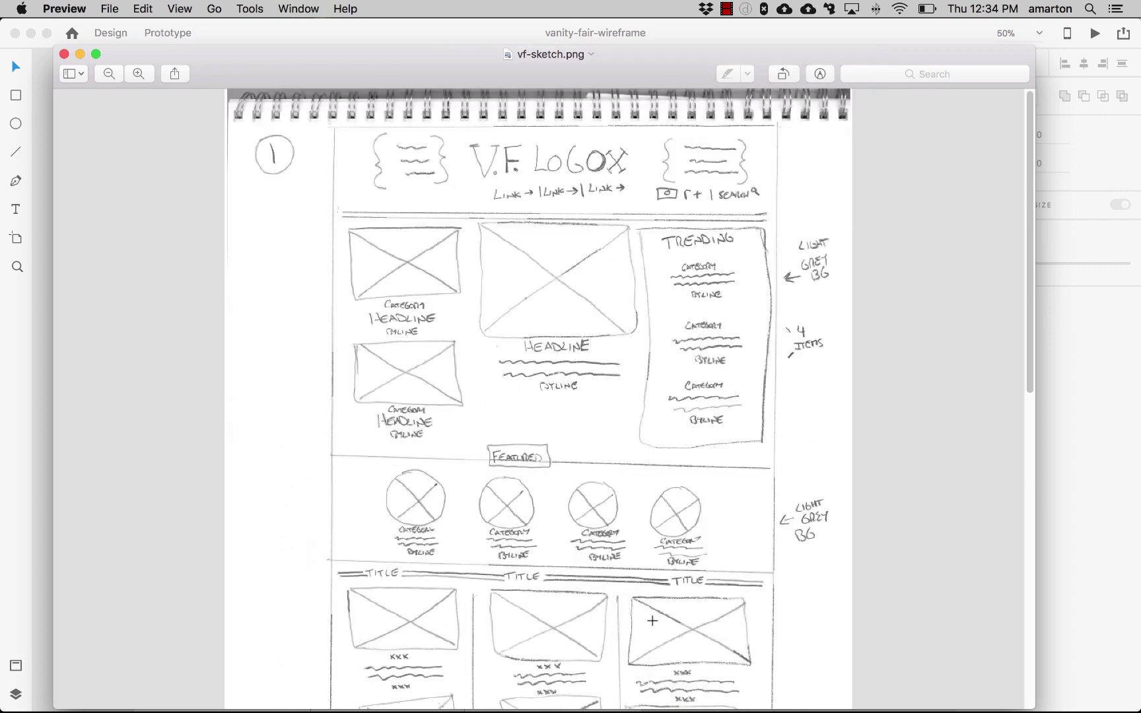
{"action": "key", "text": "super+Tab"}
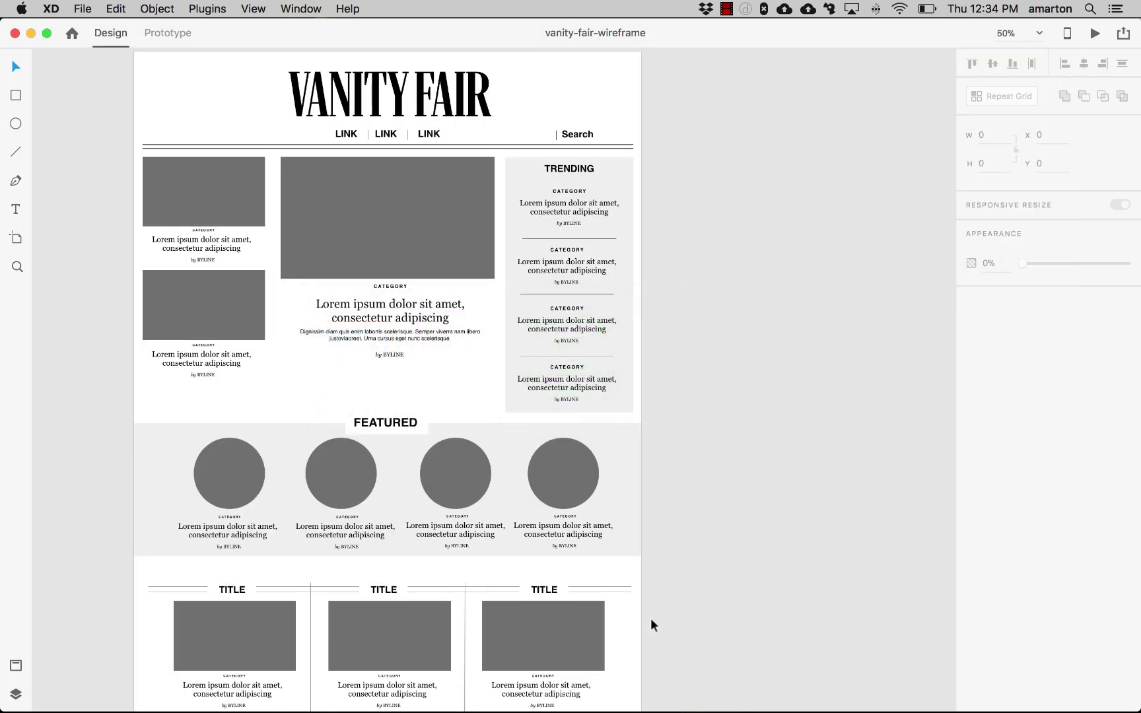
Draw a wide, borderless, black-filled rectangle below the Photos section as the footer band
{"action": "scroll", "coordinate": [535, 578], "scroll_direction": "down", "scroll_amount": 15}
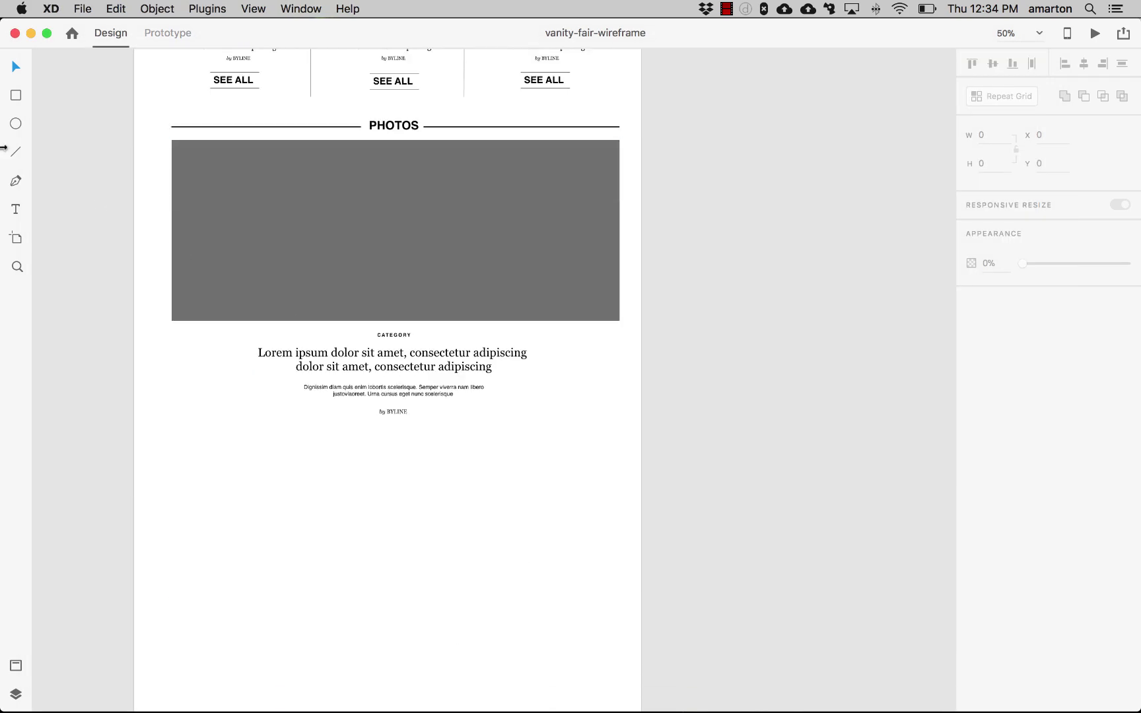
{"action": "left_click", "coordinate": [14, 97]}
{"action": "left_click_drag", "start_coordinate": [104, 418], "coordinate": [697, 525]}
{"action": "left_click", "coordinate": [16, 68]}
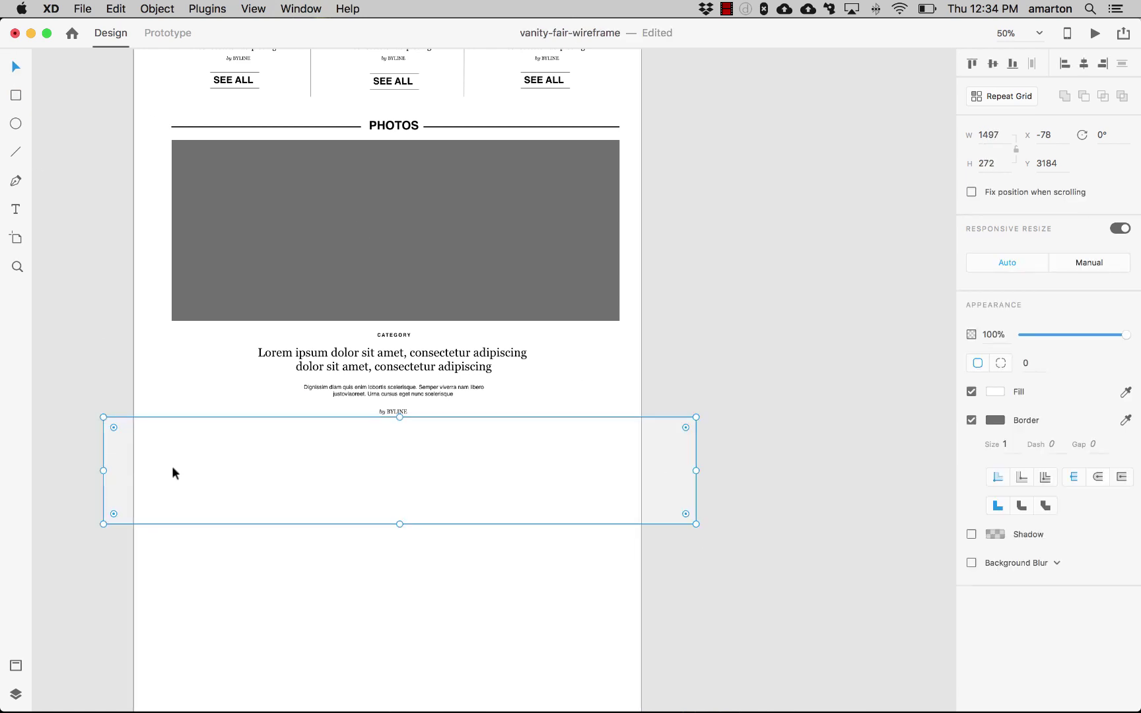
{"action": "left_click_drag", "start_coordinate": [172, 465], "coordinate": [220, 489]}
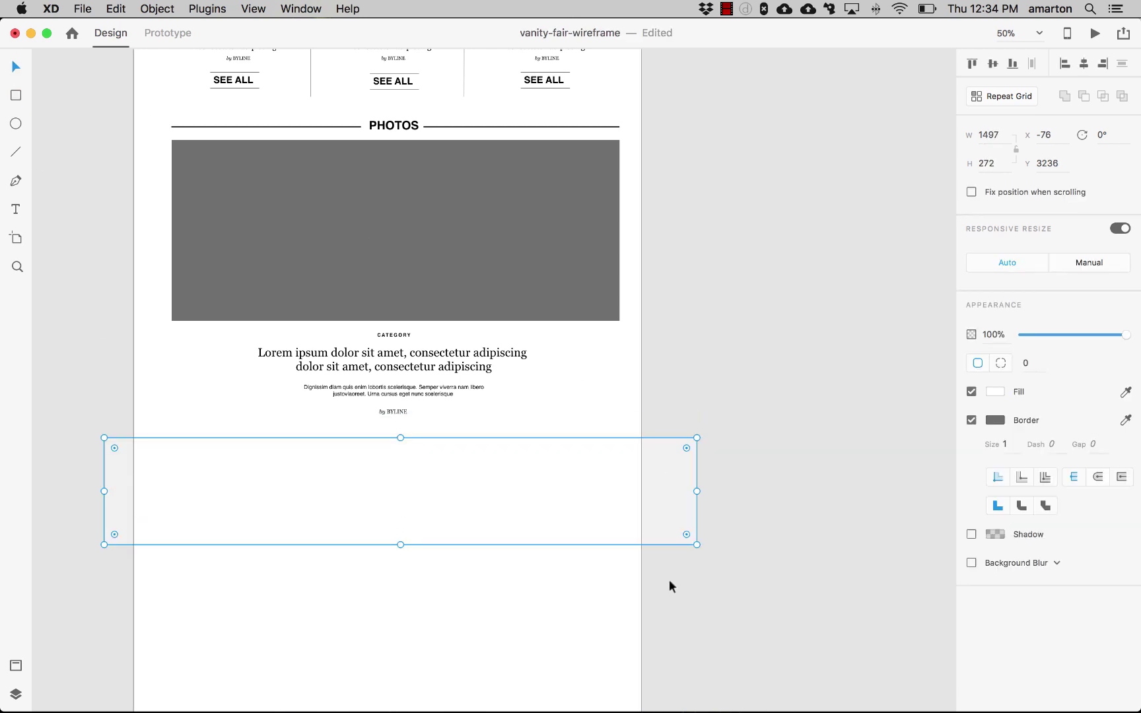
{"action": "left_click", "coordinate": [972, 420]}
{"action": "left_click", "coordinate": [996, 392]}
{"action": "left_click_drag", "start_coordinate": [876, 396], "coordinate": [823, 437]}
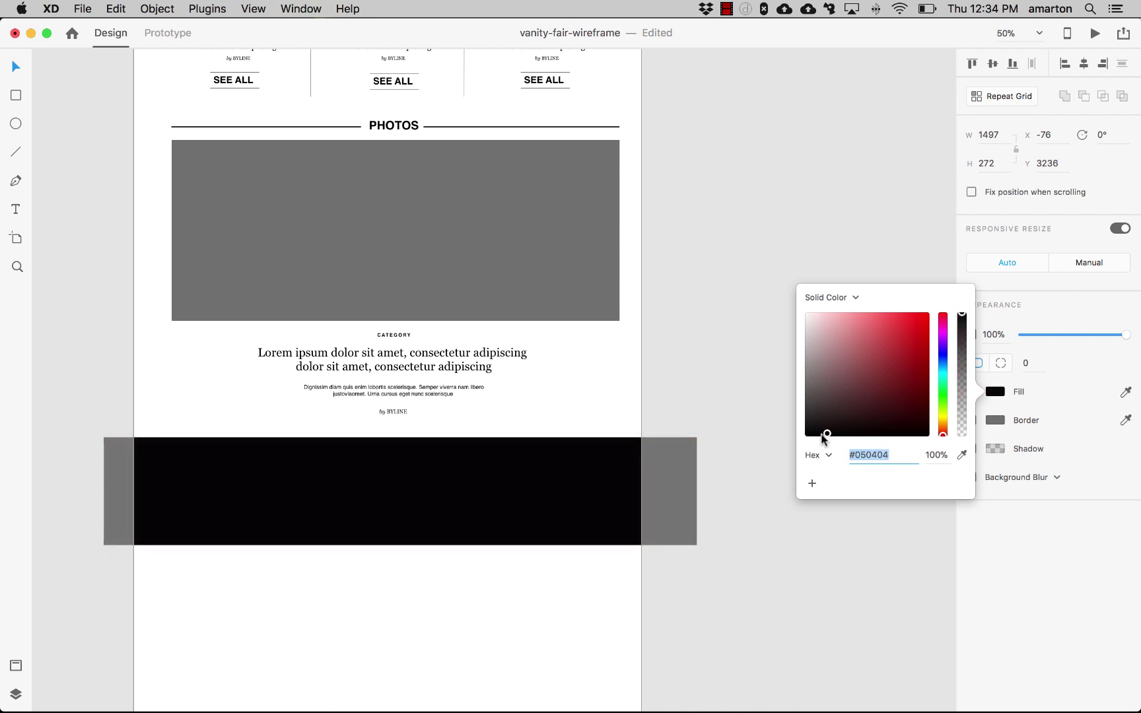
{"action": "left_click", "coordinate": [752, 548]}
Shorten the artboard from 5000 to 3510 px tall so it ends at the black band
{"action": "scroll", "coordinate": [737, 566], "scroll_direction": "down", "scroll_amount": 1}
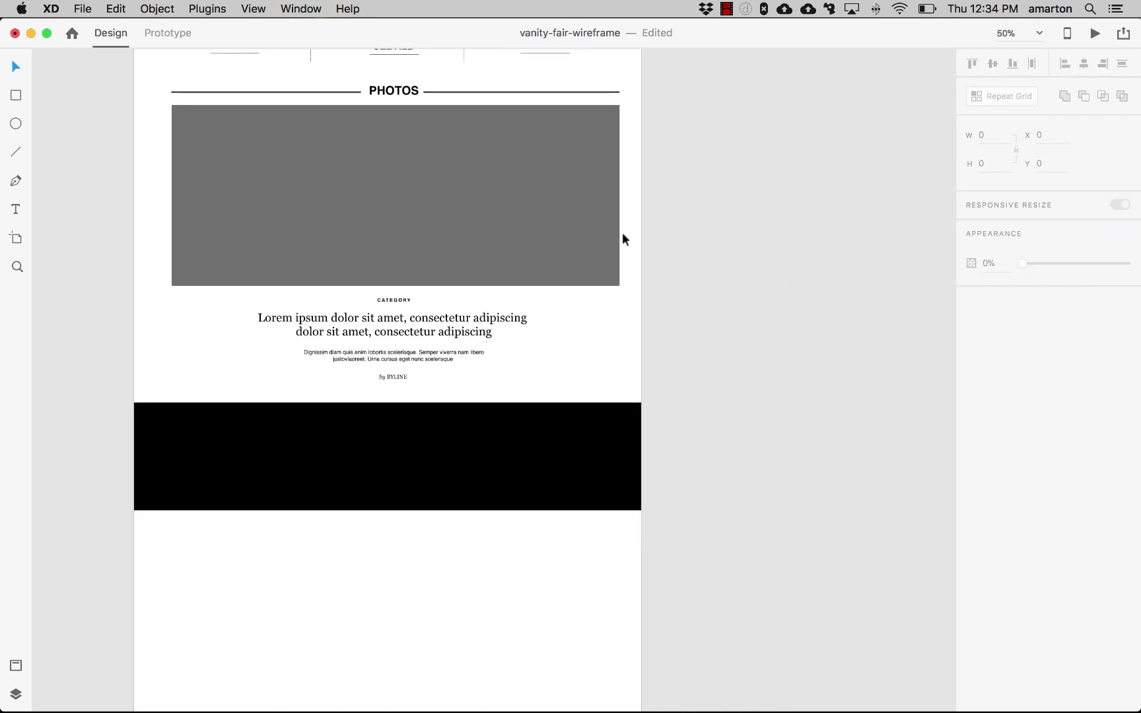
{"action": "scroll", "coordinate": [625, 242], "scroll_direction": "up", "scroll_amount": 10}
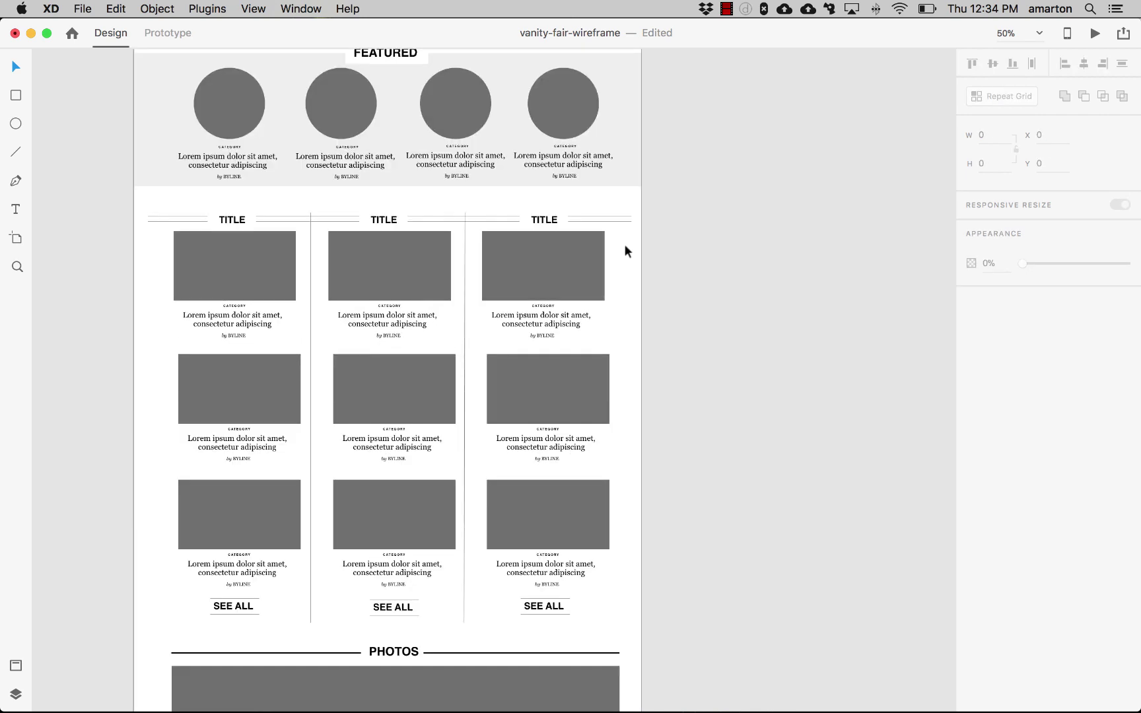
{"action": "left_click", "coordinate": [615, 206]}
{"action": "scroll", "coordinate": [667, 317], "scroll_direction": "down", "scroll_amount": 20}
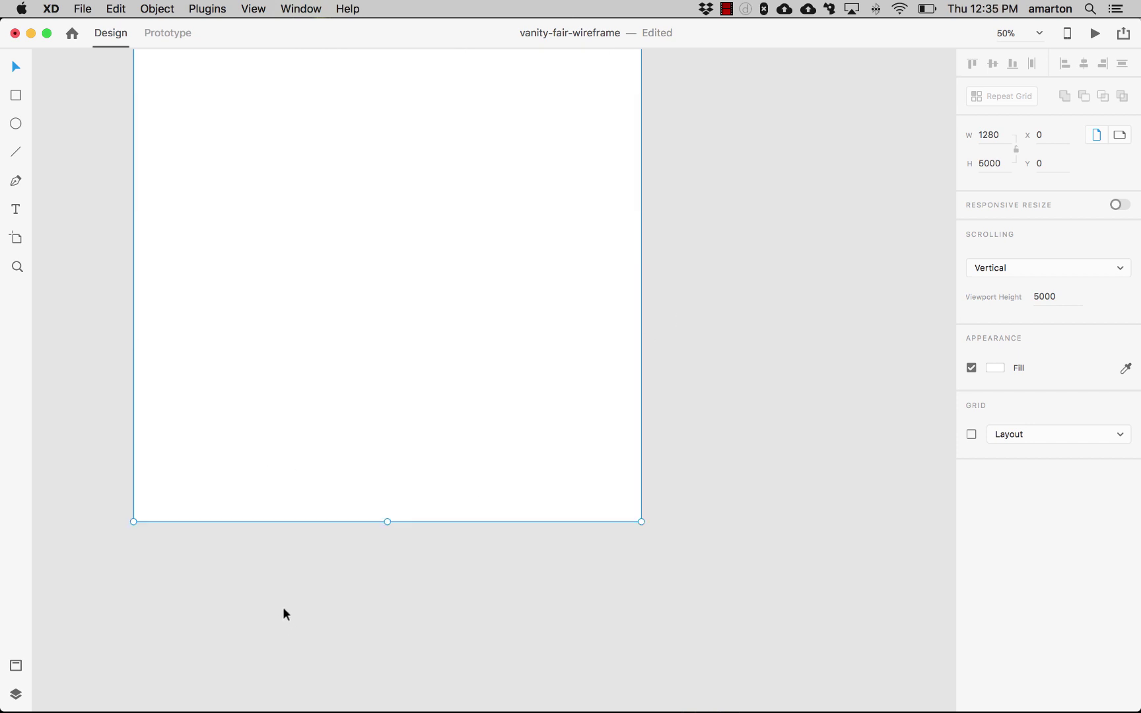
{"action": "left_click_drag", "start_coordinate": [387, 521], "coordinate": [403, 195]}
{"action": "scroll", "coordinate": [404, 362], "scroll_direction": "up", "scroll_amount": 10}
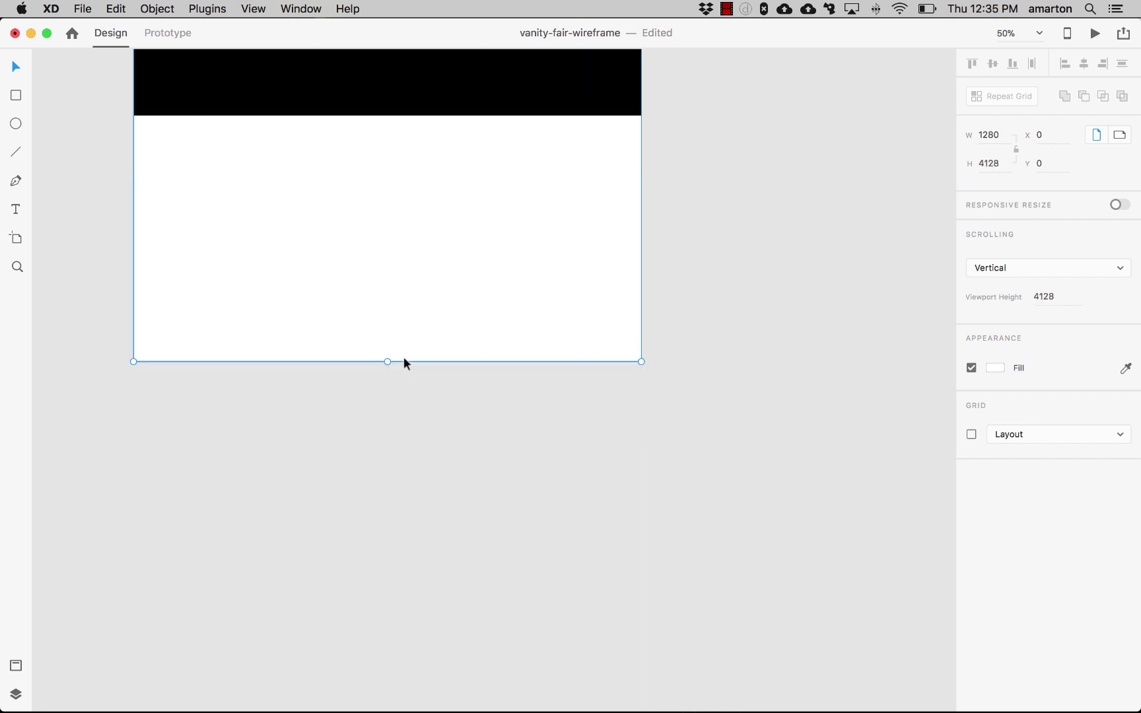
{"action": "scroll", "coordinate": [407, 384], "scroll_direction": "down", "scroll_amount": 2}
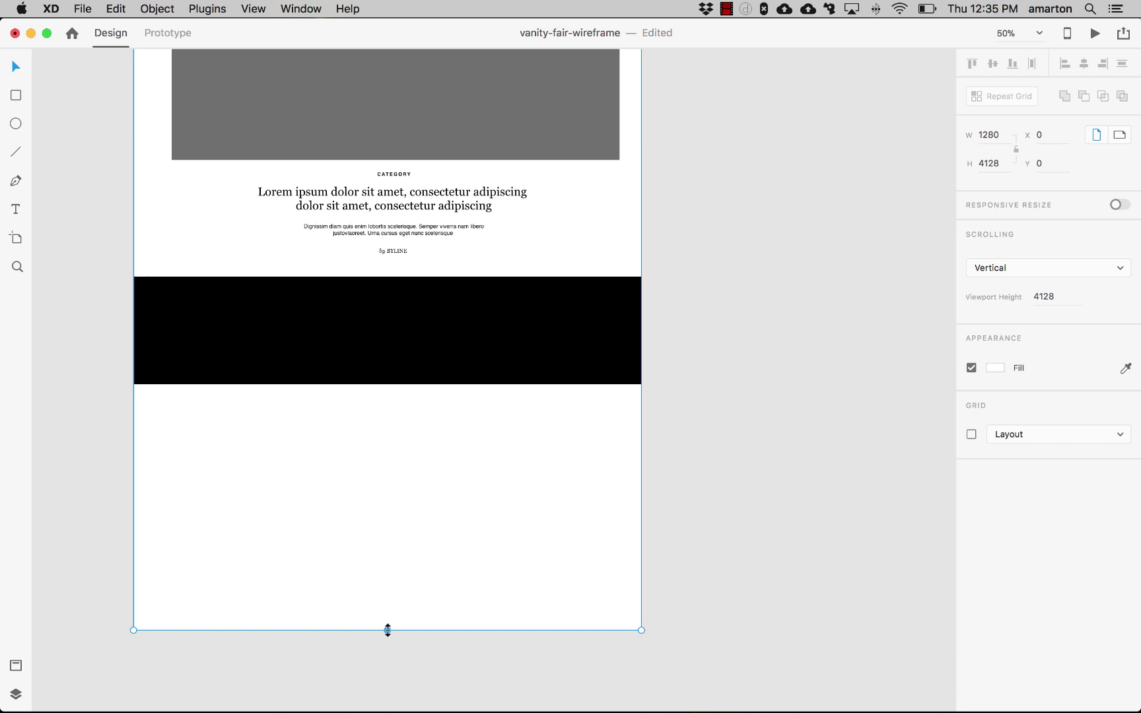
{"action": "left_click_drag", "start_coordinate": [388, 629], "coordinate": [383, 385]}
{"action": "left_click", "coordinate": [463, 473]}
{"action": "scroll", "coordinate": [545, 563], "scroll_direction": "up", "scroll_amount": 5}
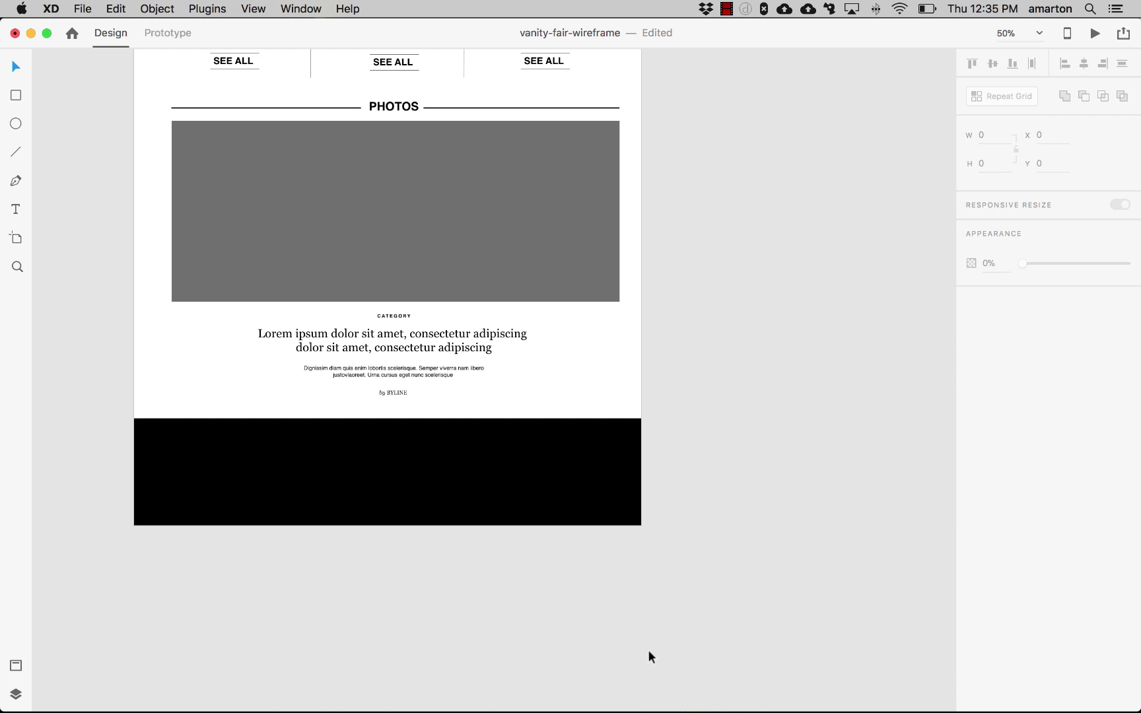
Type a white 'NEWSLETTER SIGNUP' text on the black footer band
{"action": "left_click", "coordinate": [16, 209]}
{"action": "left_click", "coordinate": [174, 449]}
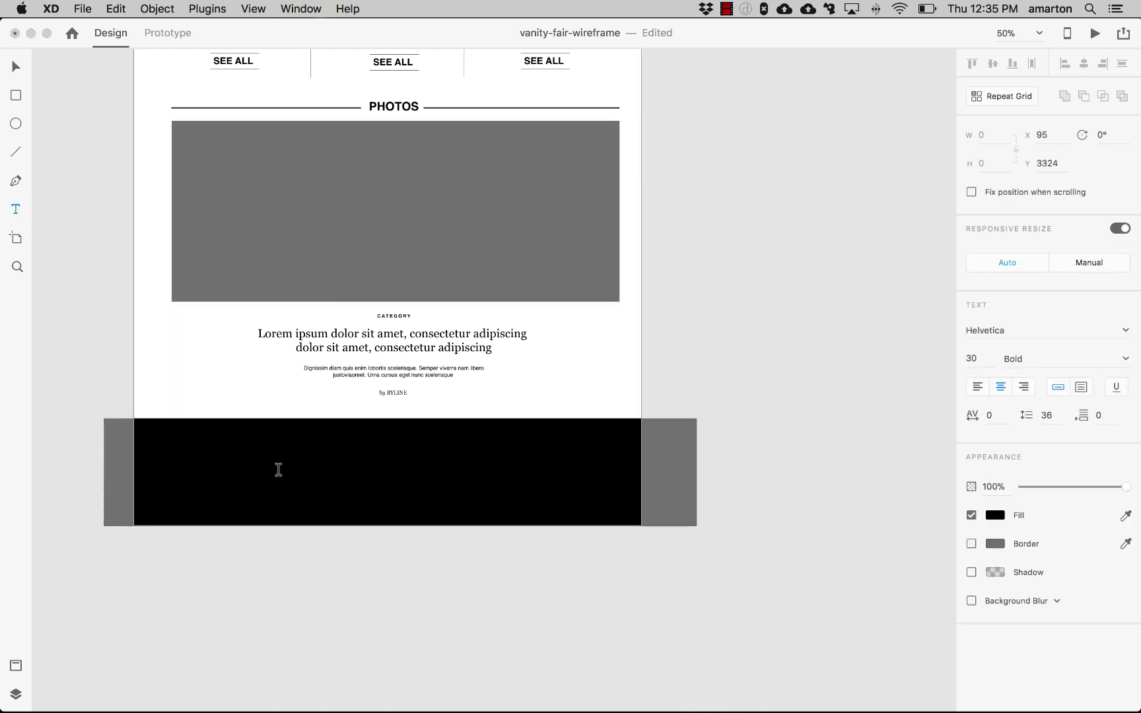
{"action": "key", "text": "Escape"}
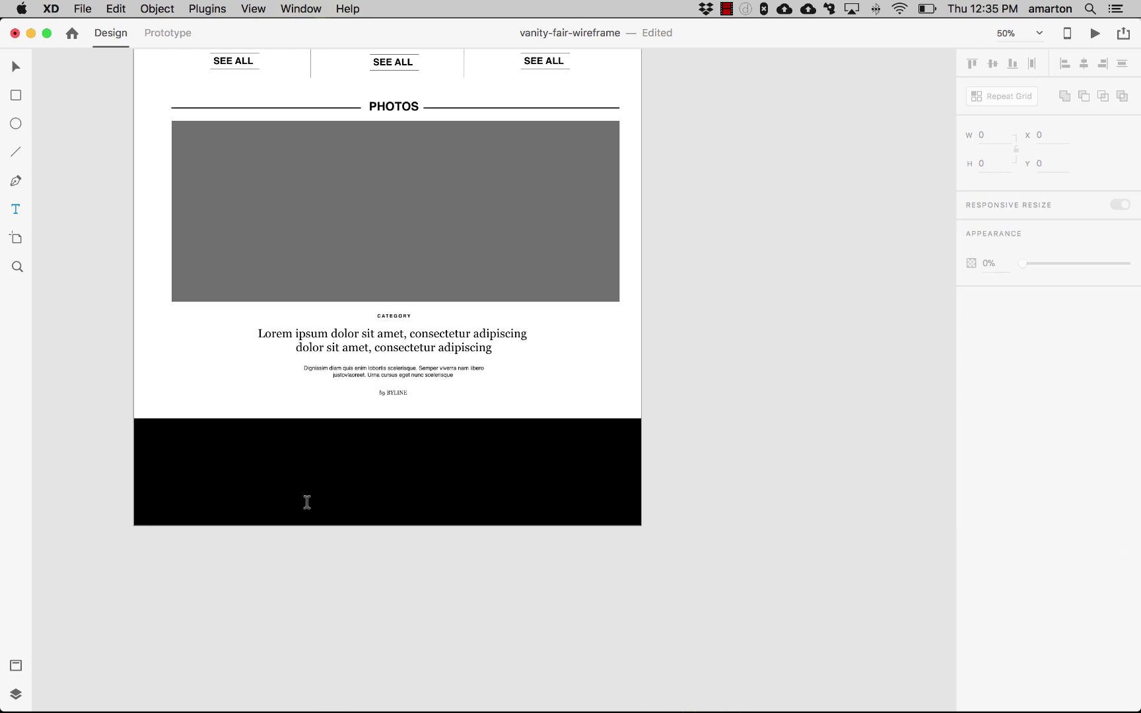
{"action": "left_click", "coordinate": [210, 483]}
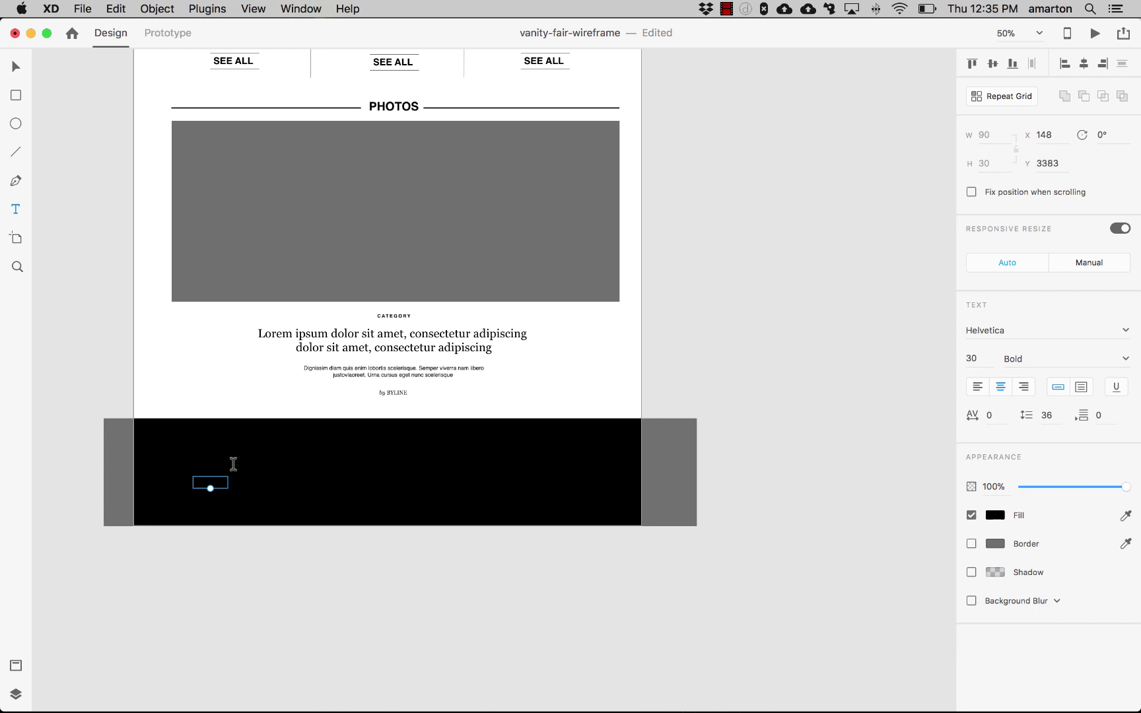
{"action": "double_click", "coordinate": [217, 483]}
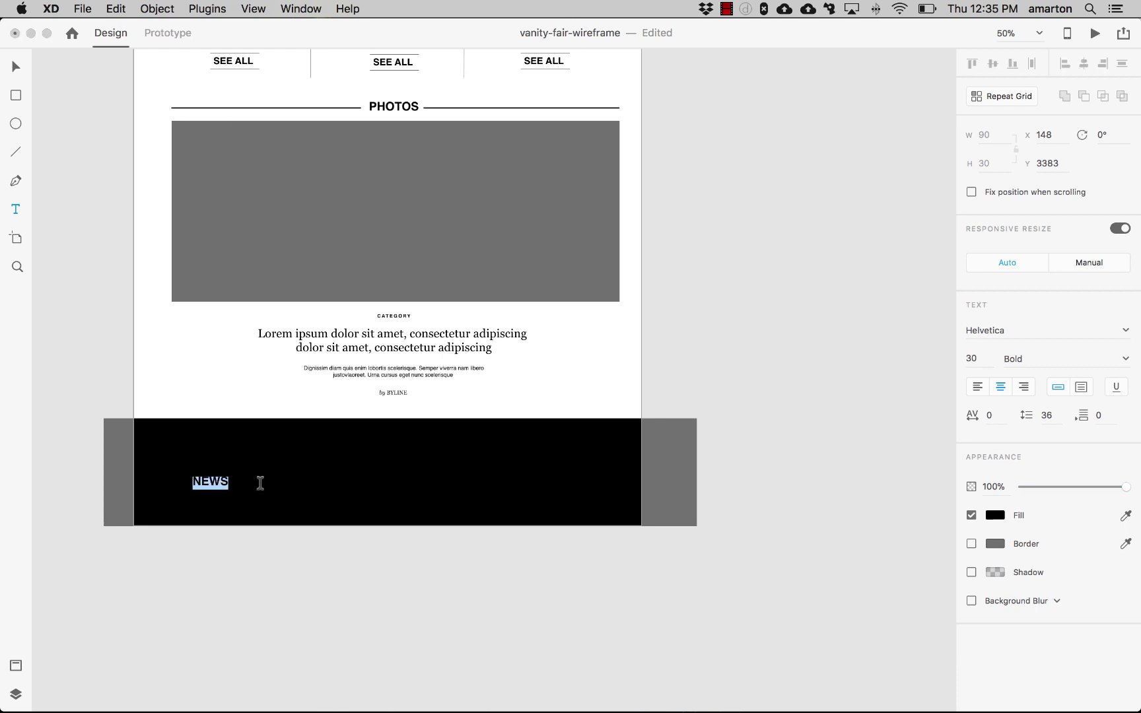
{"action": "left_click", "coordinate": [998, 515]}
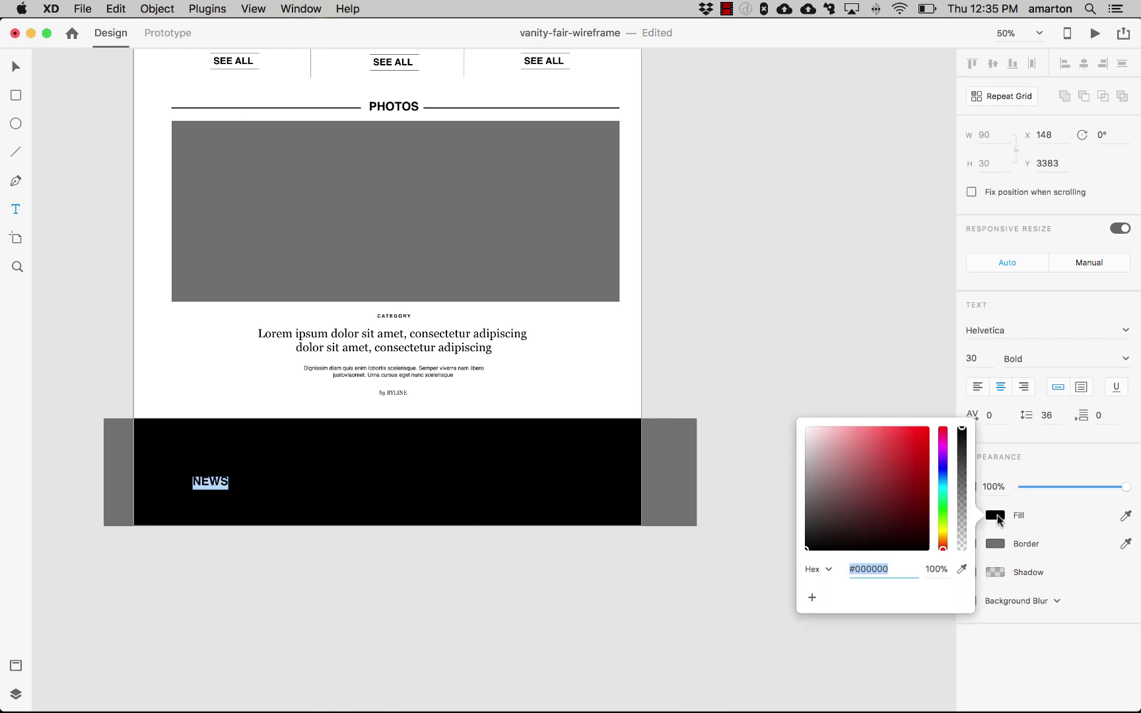
{"action": "left_click_drag", "start_coordinate": [862, 485], "coordinate": [790, 410]}
{"action": "left_click", "coordinate": [212, 489]}
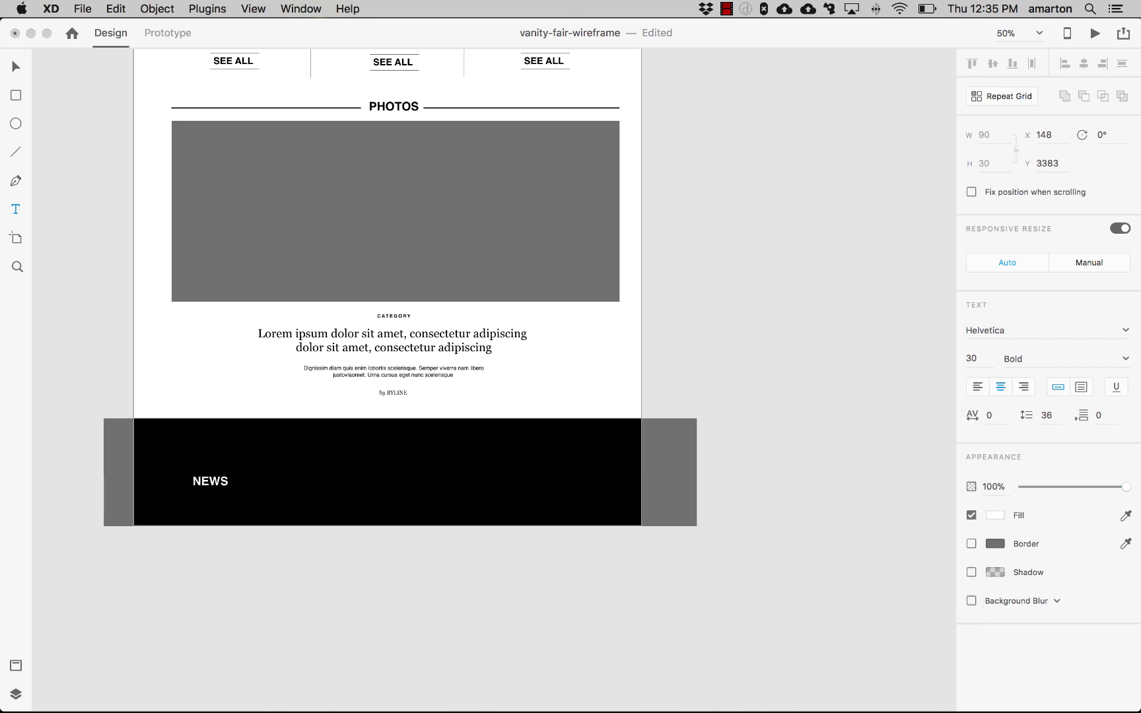
{"action": "type", "text": "LETTER SU"}
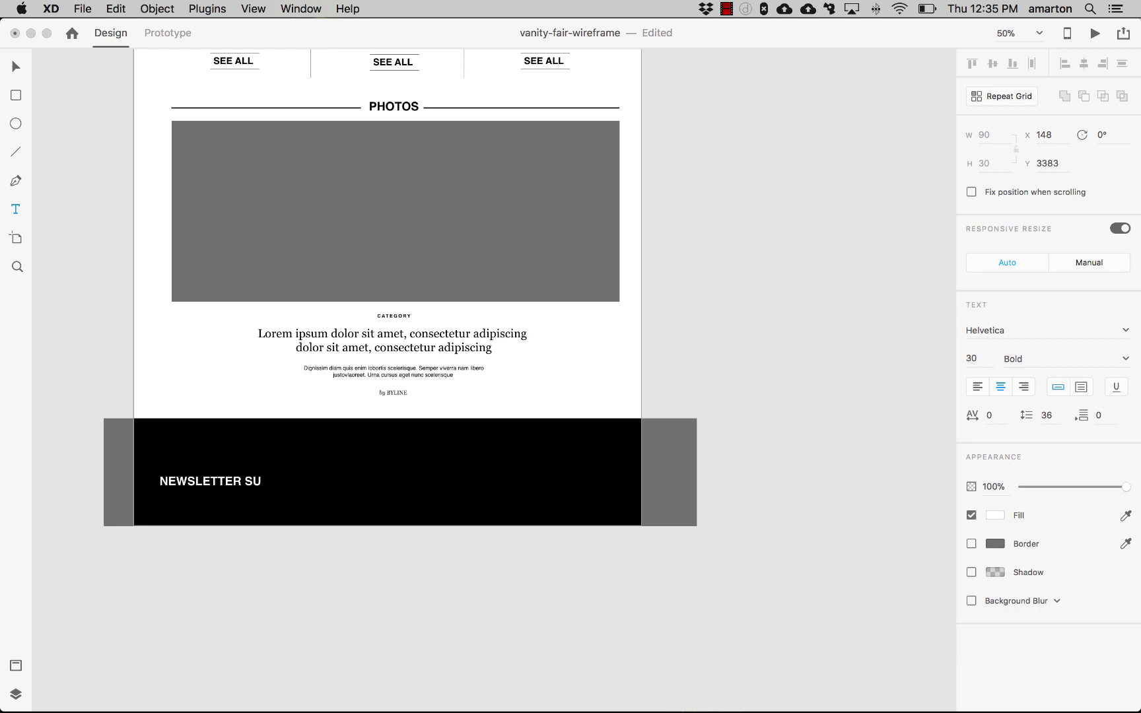
{"action": "key", "text": "BackSpace"}
{"action": "type", "text": "IGNUP"}
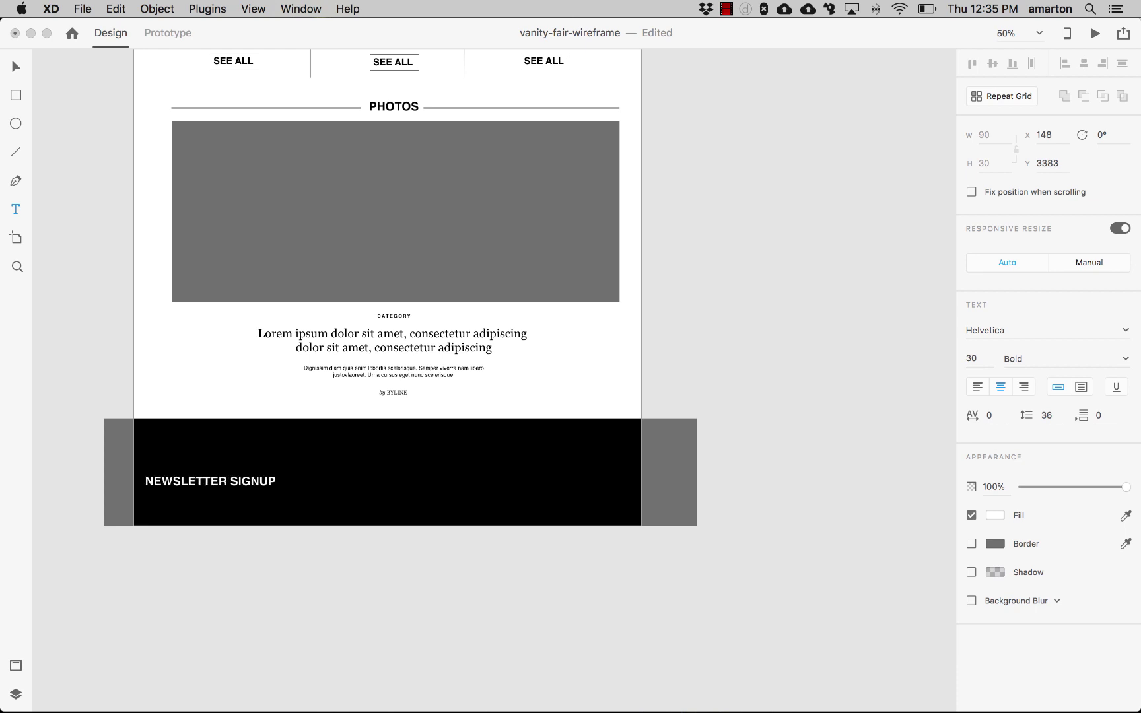
Set the heading's font size to 18 and move it to the band's top-left
{"action": "key", "text": "super+a"}
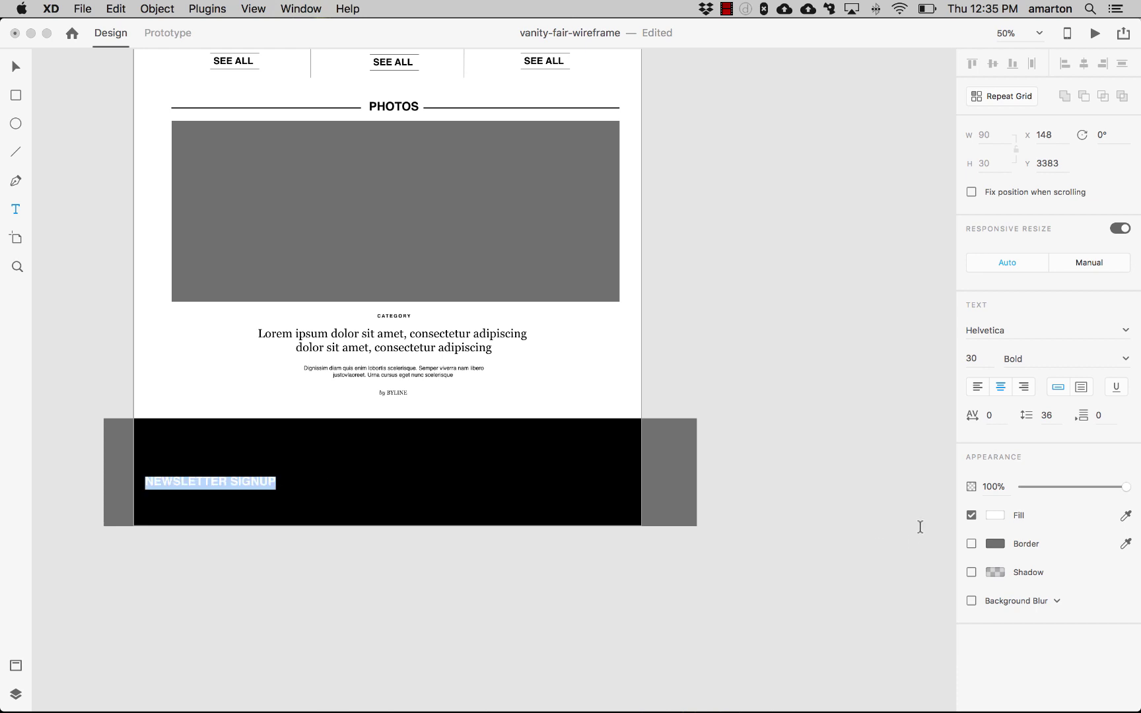
{"action": "left_click", "coordinate": [969, 358]}
{"action": "key", "text": "Return"}
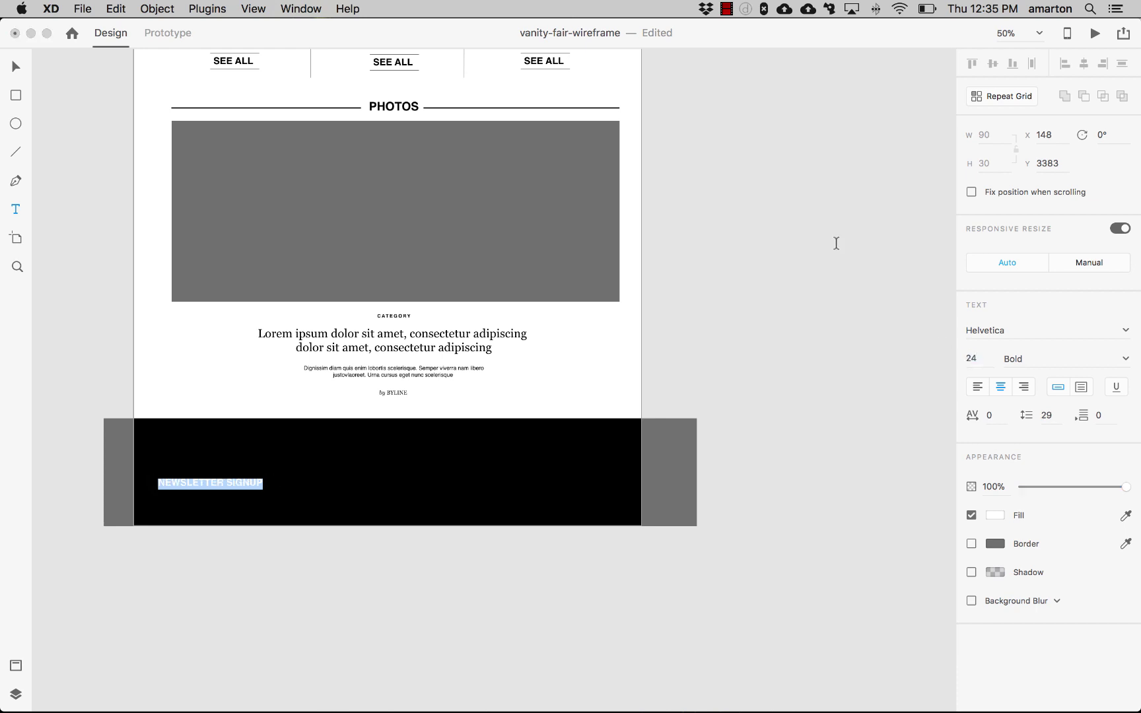
{"action": "left_click", "coordinate": [16, 66]}
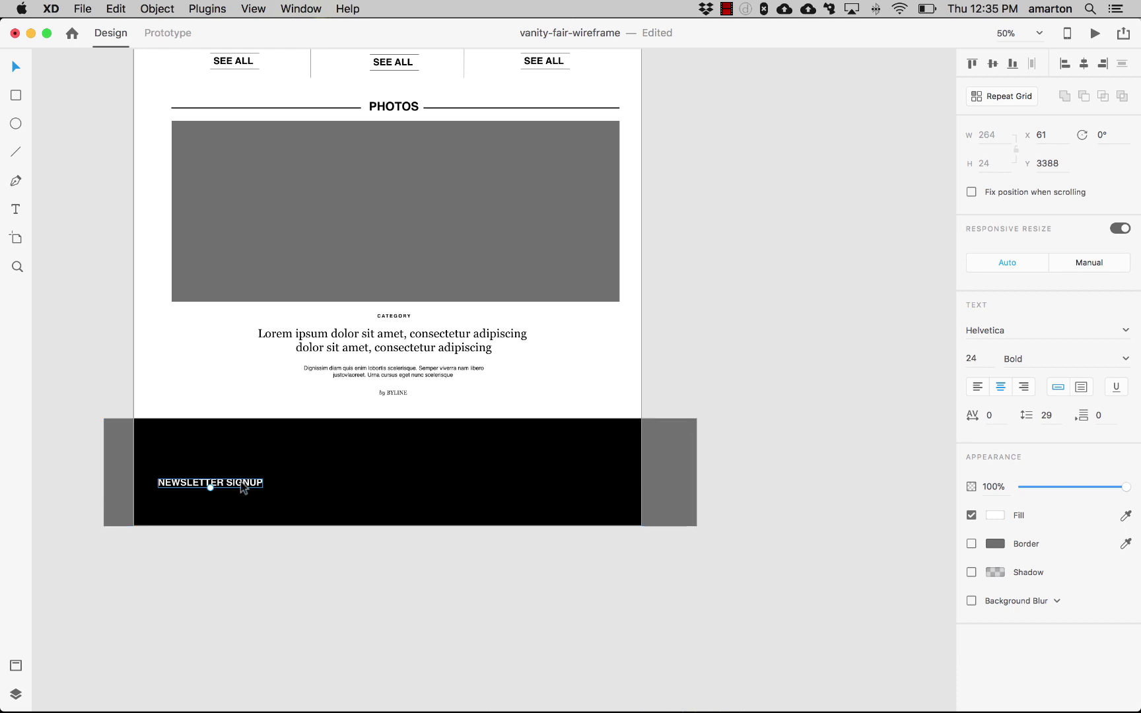
{"action": "left_click_drag", "start_coordinate": [241, 484], "coordinate": [229, 442]}
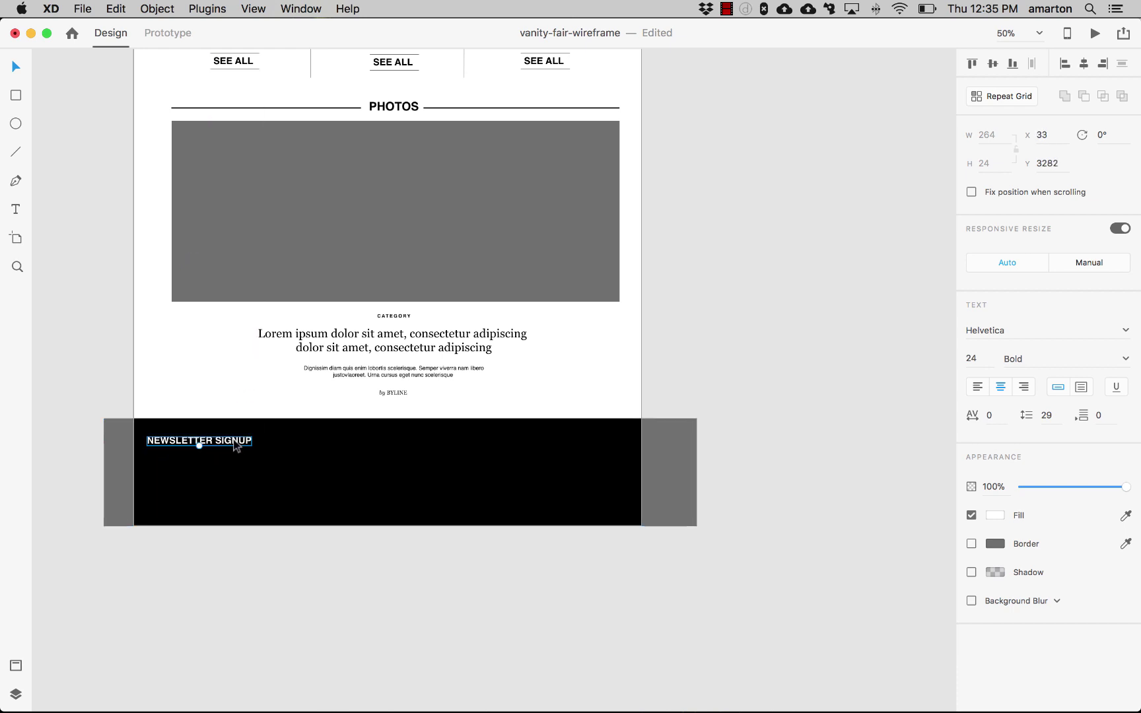
{"action": "left_click", "coordinate": [983, 359]}
{"action": "type", "text": "18"}
{"action": "key", "text": "Return"}
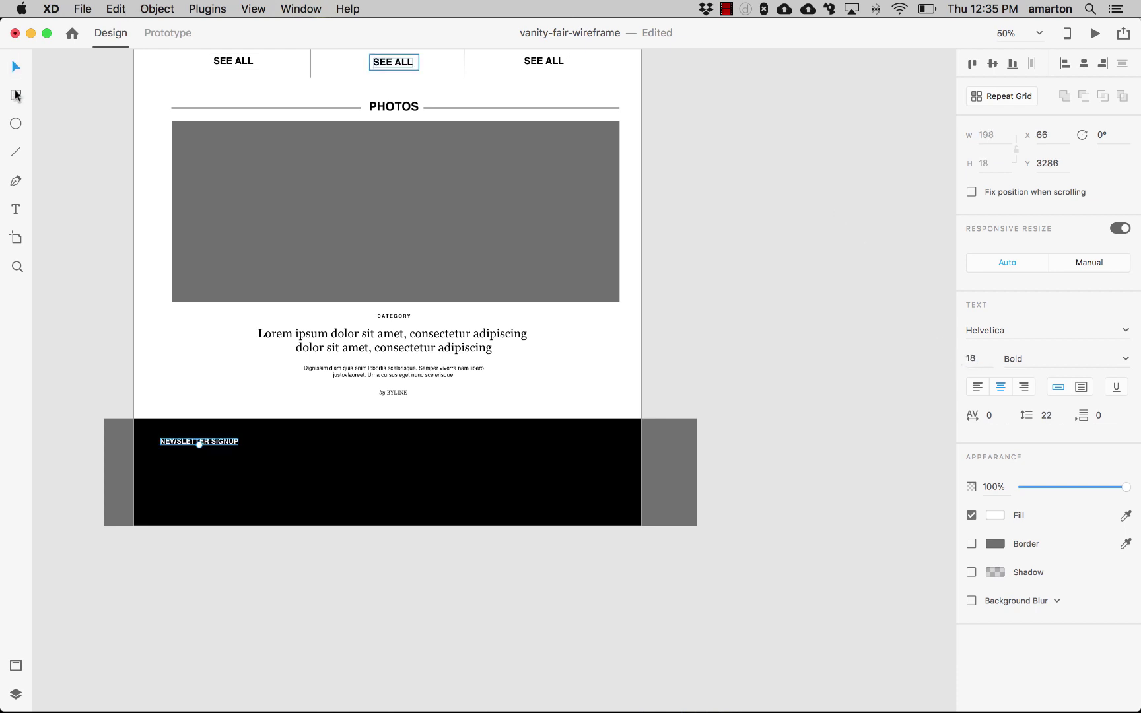
Draw a 434×44 input box under the heading with a white outline and no fill
{"action": "left_click", "coordinate": [16, 95]}
{"action": "left_click_drag", "start_coordinate": [160, 456], "coordinate": [331, 472]}
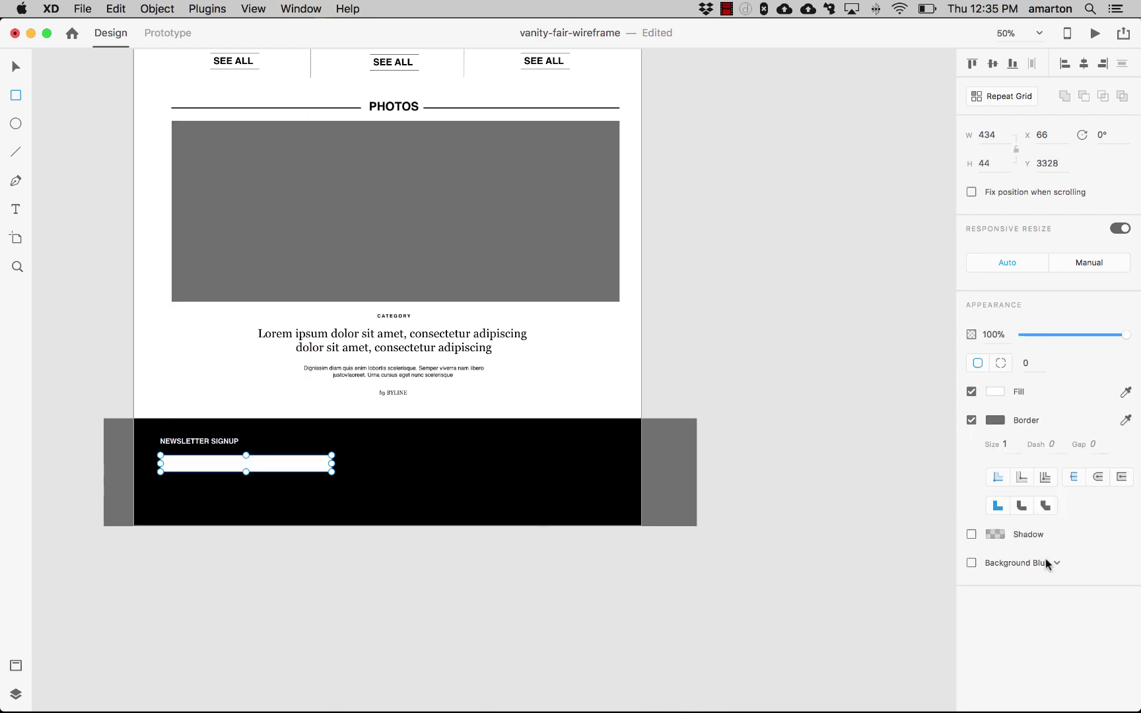
{"action": "left_click", "coordinate": [998, 422]}
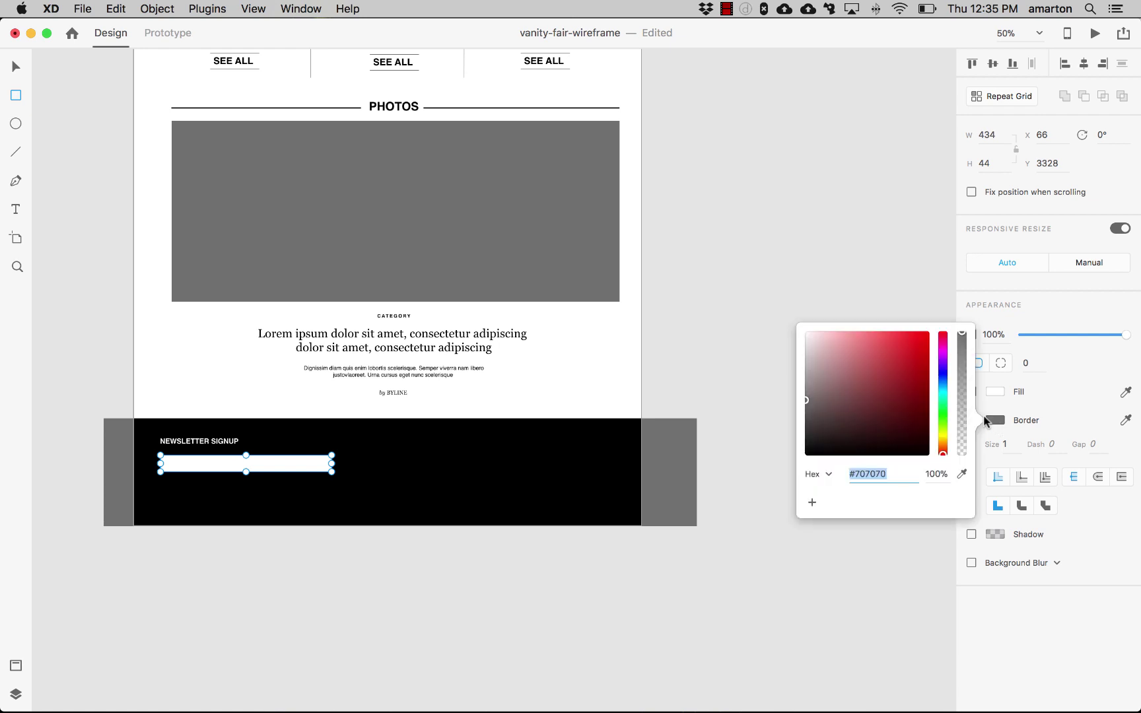
{"action": "left_click_drag", "start_coordinate": [807, 396], "coordinate": [792, 326]}
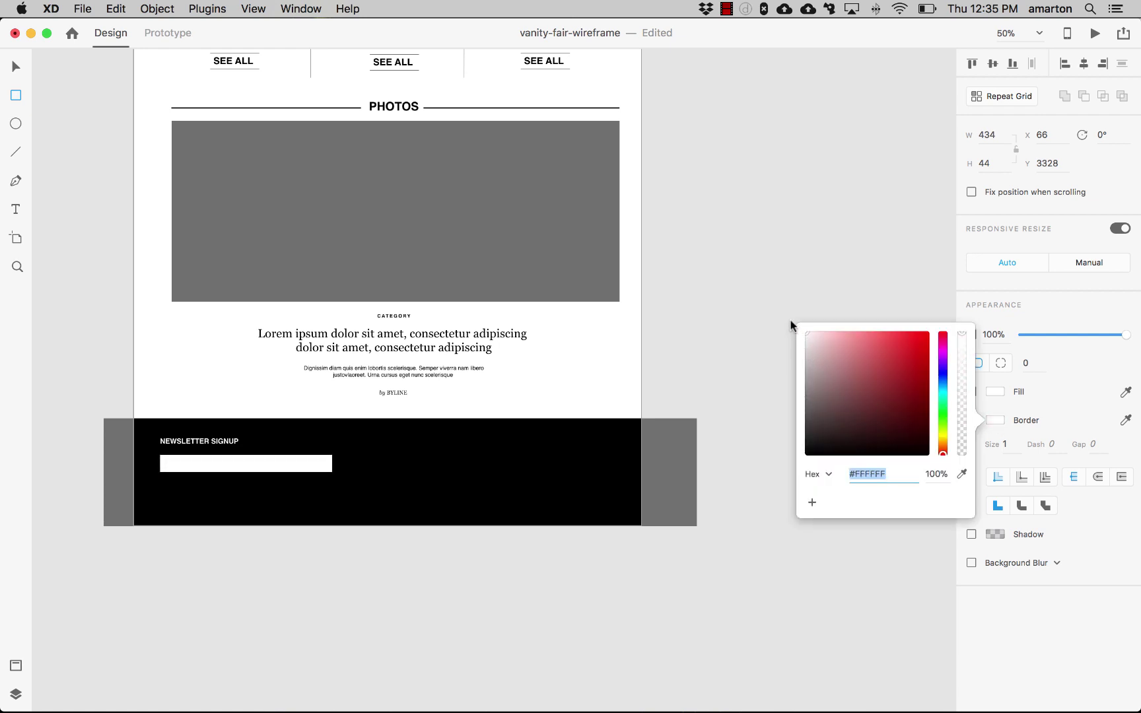
{"action": "left_click", "coordinate": [827, 284]}
{"action": "left_click", "coordinate": [972, 393]}
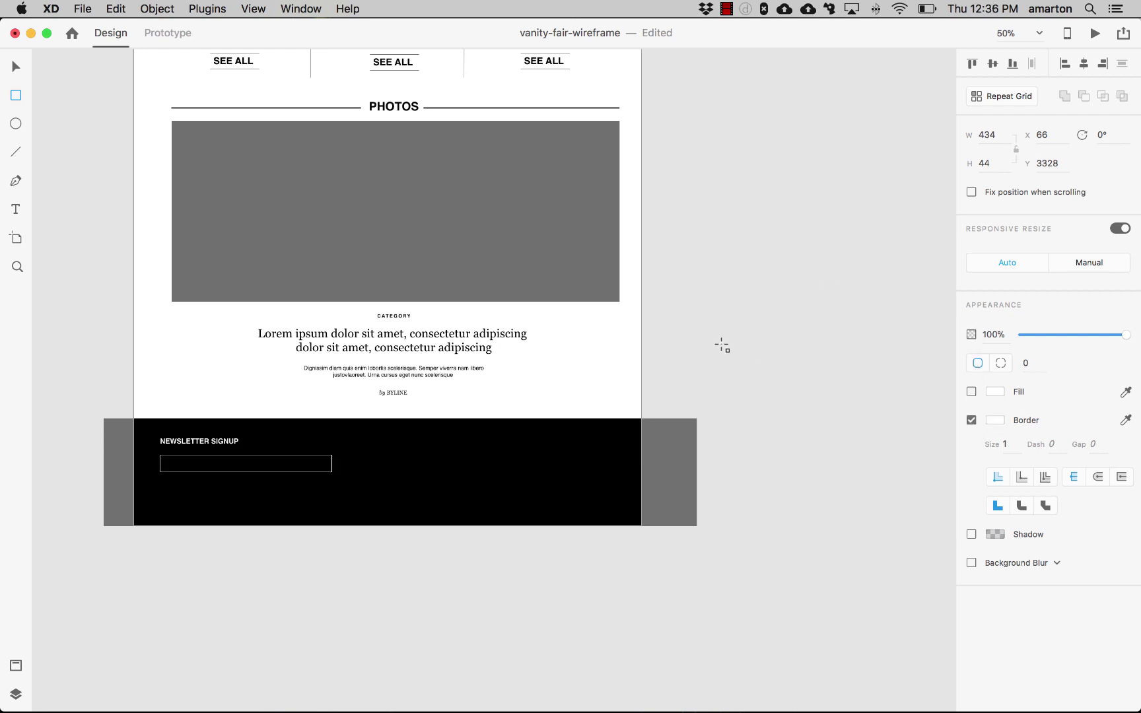
Nudge the NEWSLETTER SIGNUP label slightly closer to the input box
{"action": "left_click", "coordinate": [16, 66]}
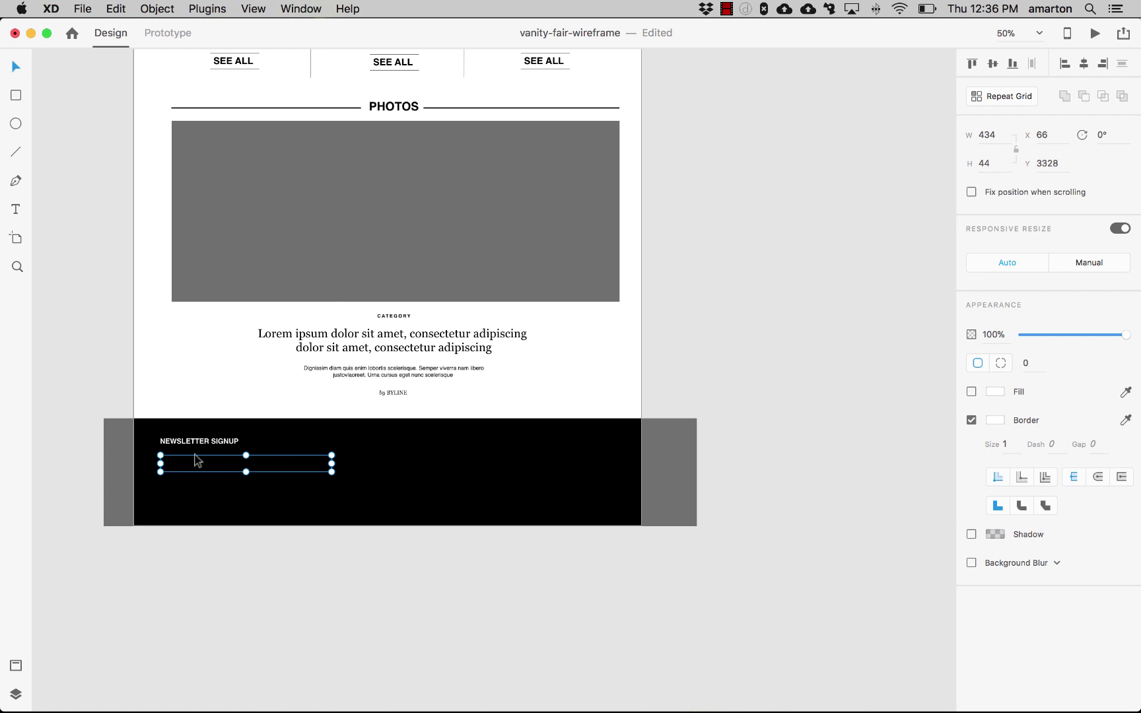
{"action": "left_click", "coordinate": [219, 442]}
{"action": "mouse_move", "coordinate": [220, 438]}
{"action": "left_mouse_down"}
{"action": "mouse_move", "coordinate": [220, 447]}
{"action": "mouse_move", "coordinate": [220, 437]}
{"action": "left_mouse_up"}
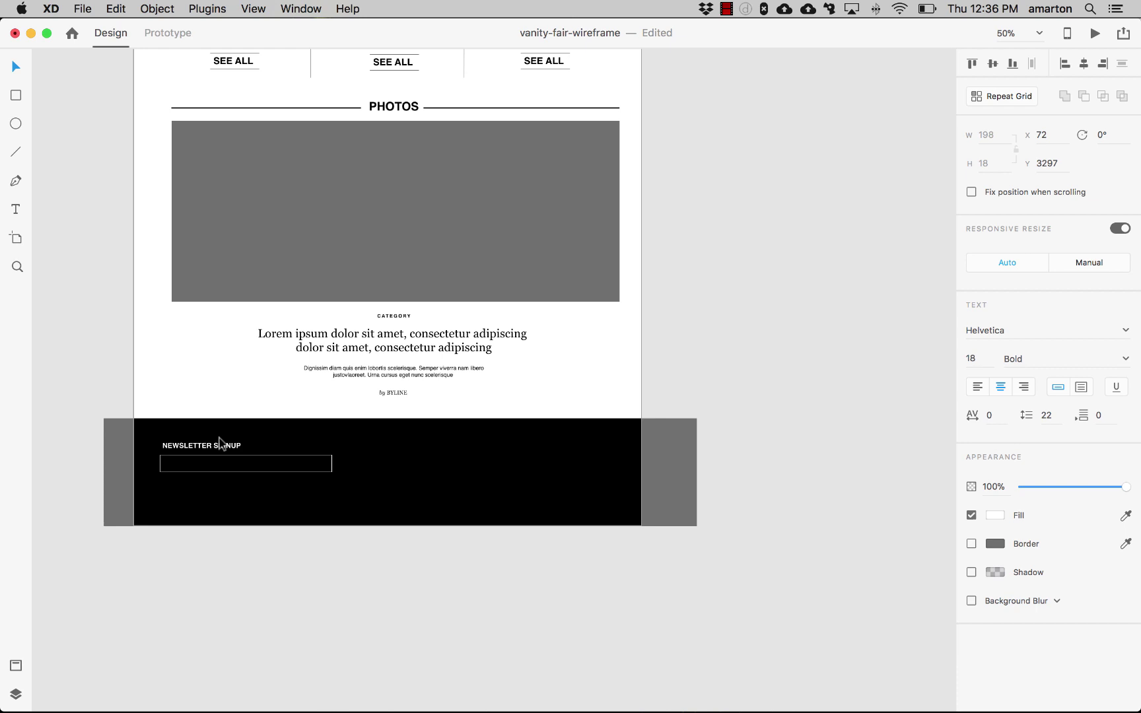
Duplicate the NEWSLETTER SIGNUP label below the signup field and retype it as 'CONDE NAST'
{"action": "right_click", "coordinate": [220, 463]}
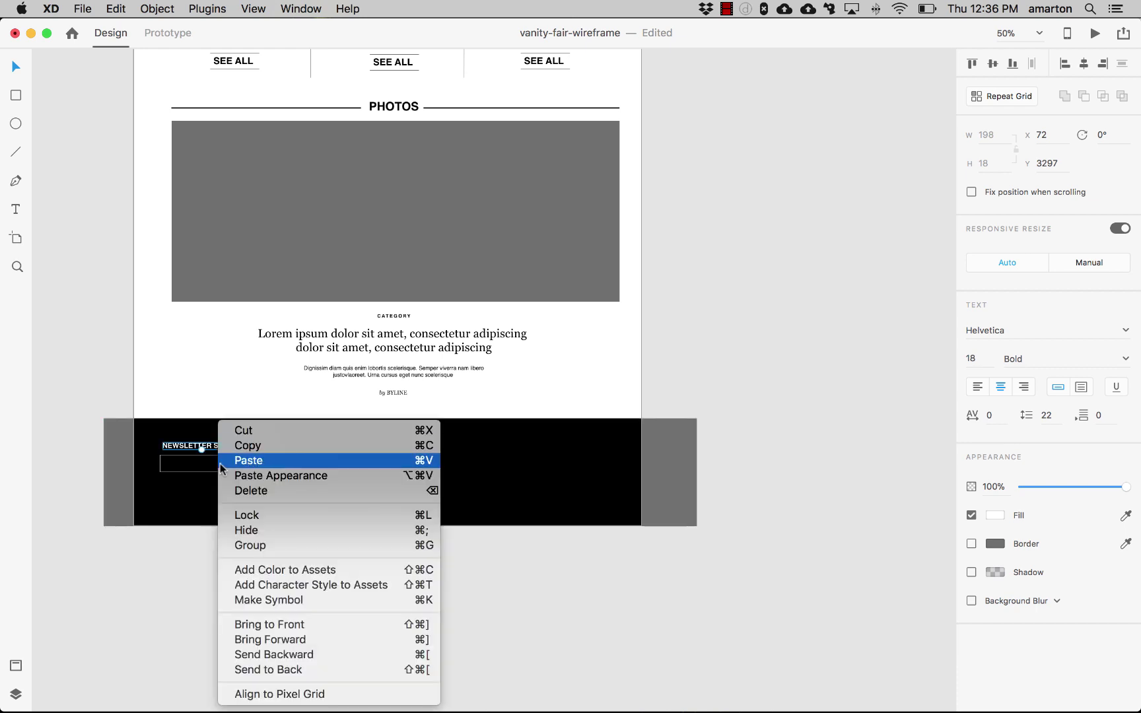
{"action": "left_click", "coordinate": [202, 486]}
{"action": "left_click", "coordinate": [209, 471]}
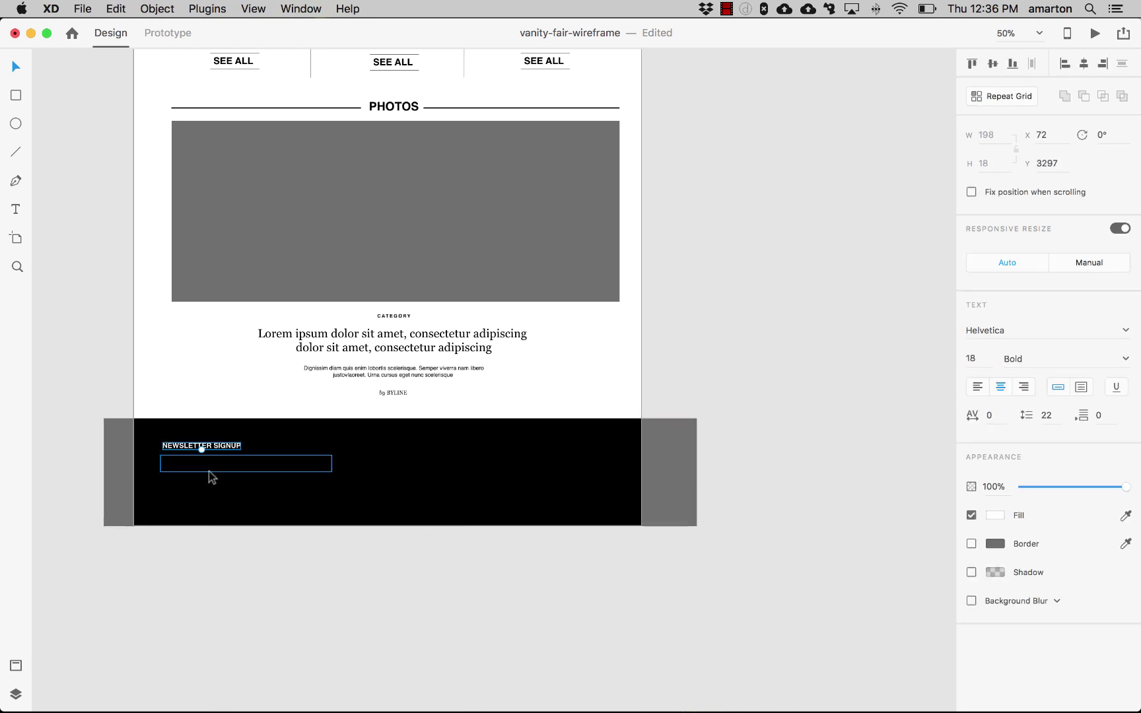
{"action": "left_click", "coordinate": [107, 286]}
{"action": "left_click", "coordinate": [185, 447]}
{"action": "left_click_drag", "start_coordinate": [185, 452], "coordinate": [190, 504]}
{"action": "double_click", "coordinate": [187, 500]}
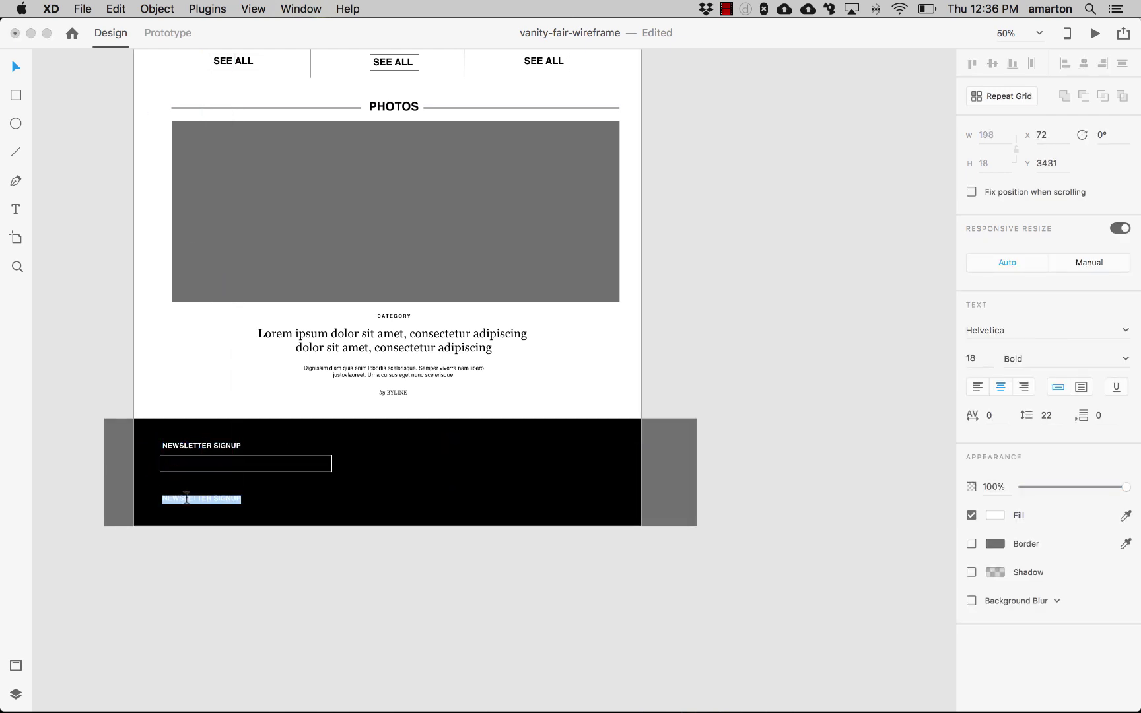
{"action": "type", "text": "CONDE N"}
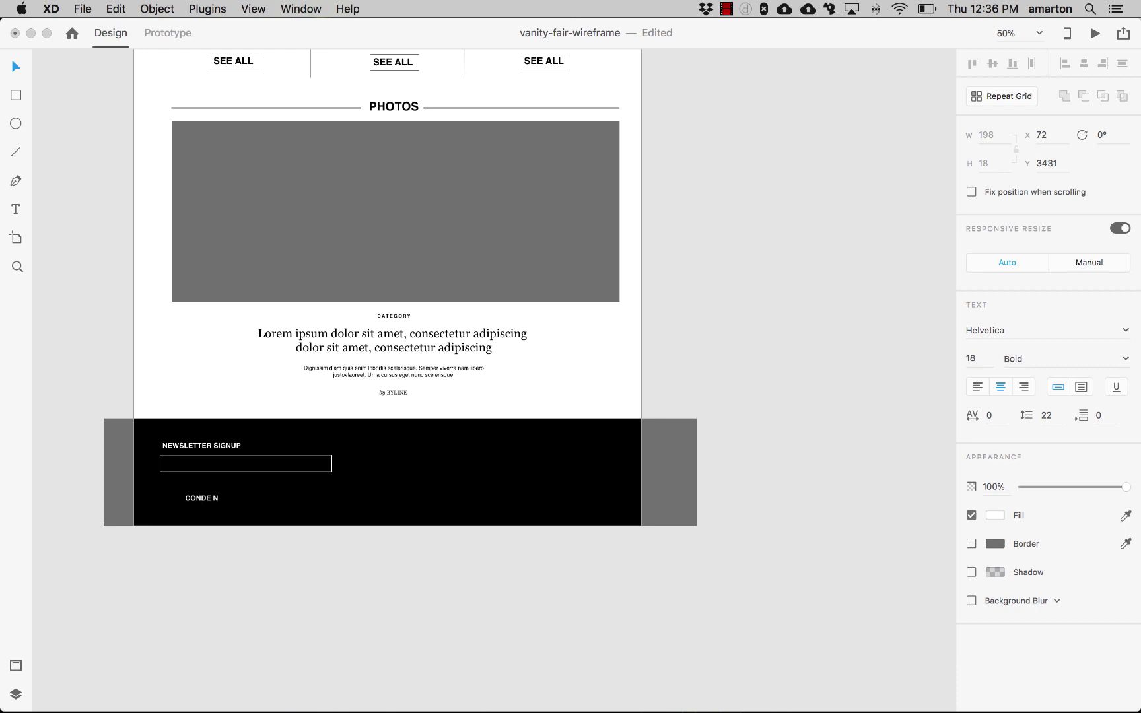
{"action": "type", "text": "AST"}
Set CONDE NAST to font size 45 and shift it right to line up with the field
{"action": "key", "text": "super+a"}
{"action": "left_click", "coordinate": [974, 358]}
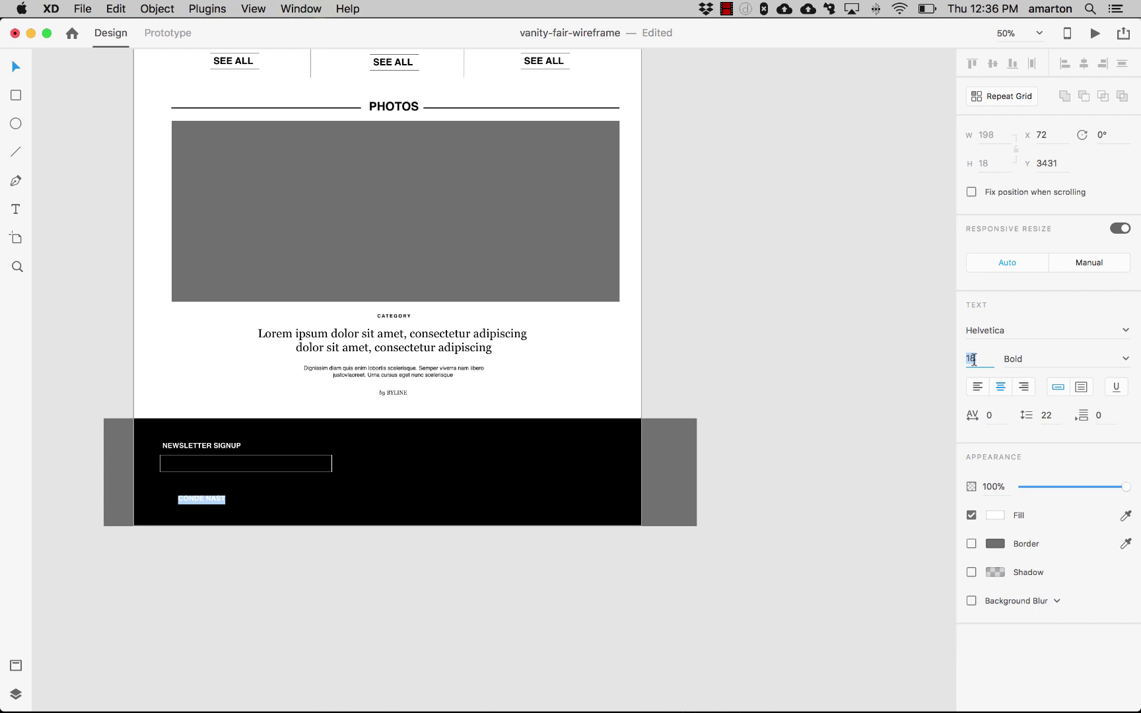
{"action": "type", "text": "45"}
{"action": "key", "text": "Return"}
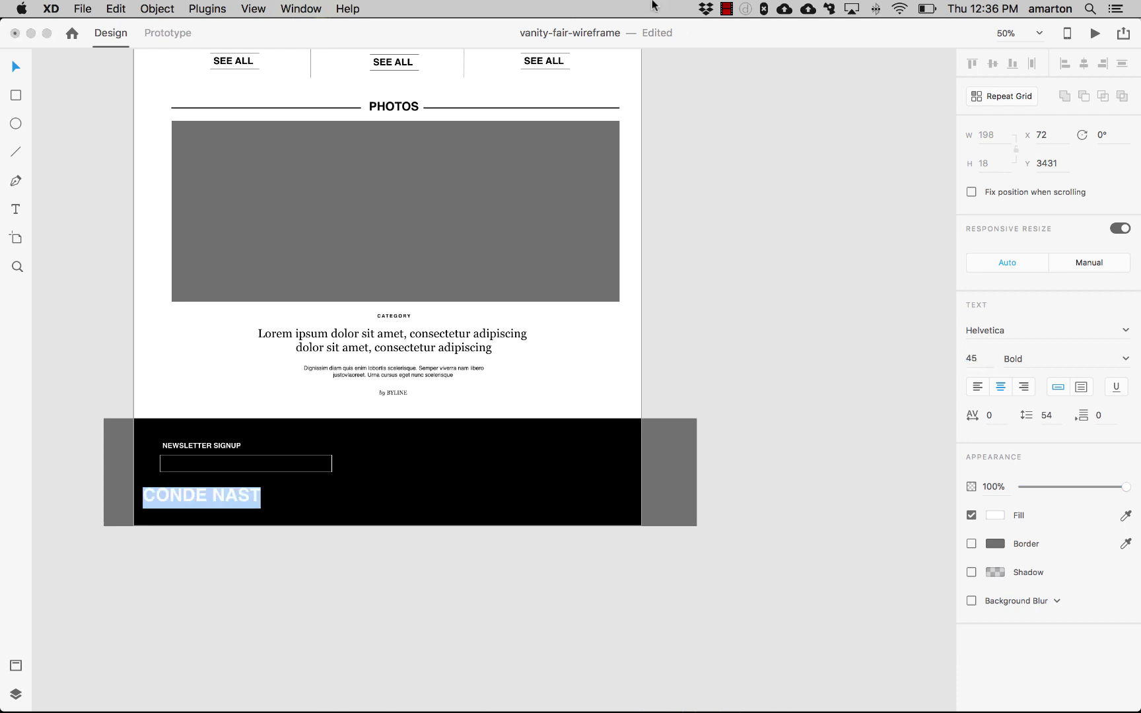
{"action": "left_click", "coordinate": [16, 68]}
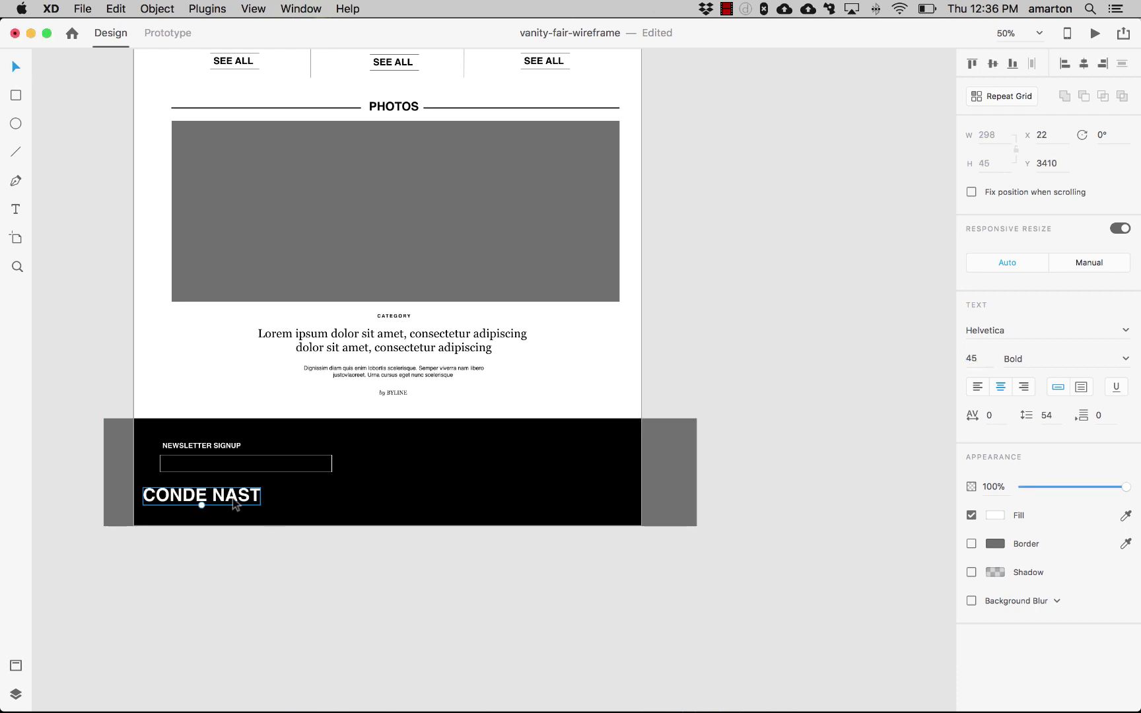
{"action": "left_click_drag", "start_coordinate": [235, 505], "coordinate": [252, 508]}
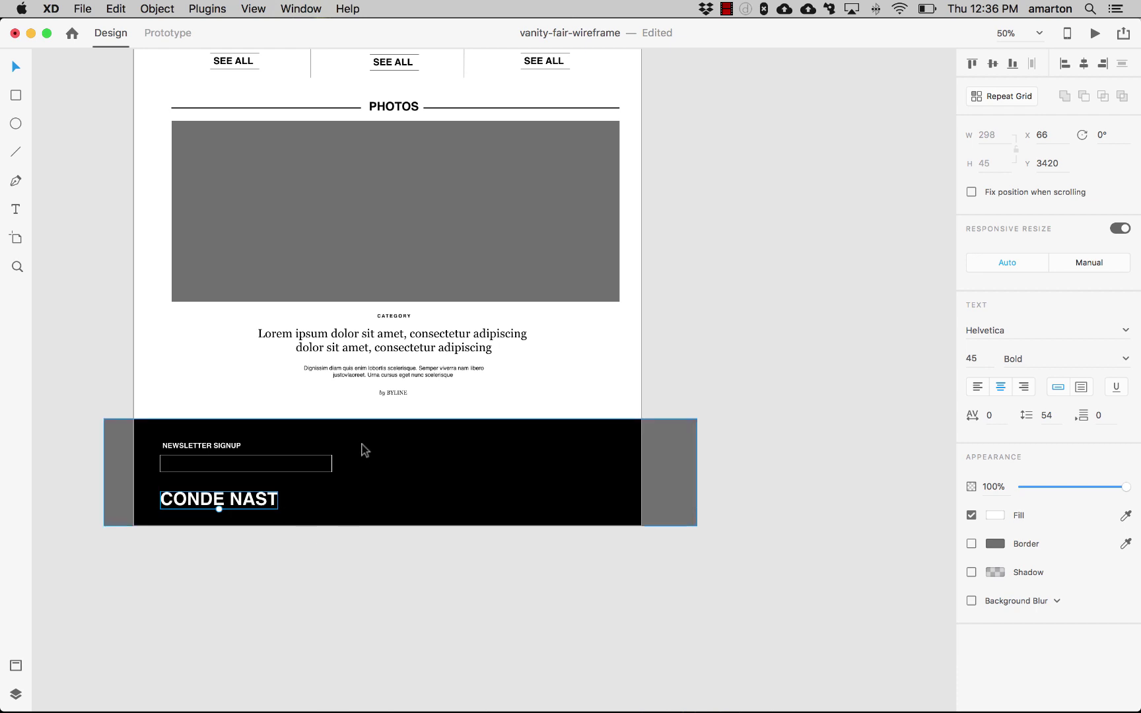
Copy the two-line placeholder body text and paste it beside CONDE NAST
{"action": "left_click", "coordinate": [16, 212]}
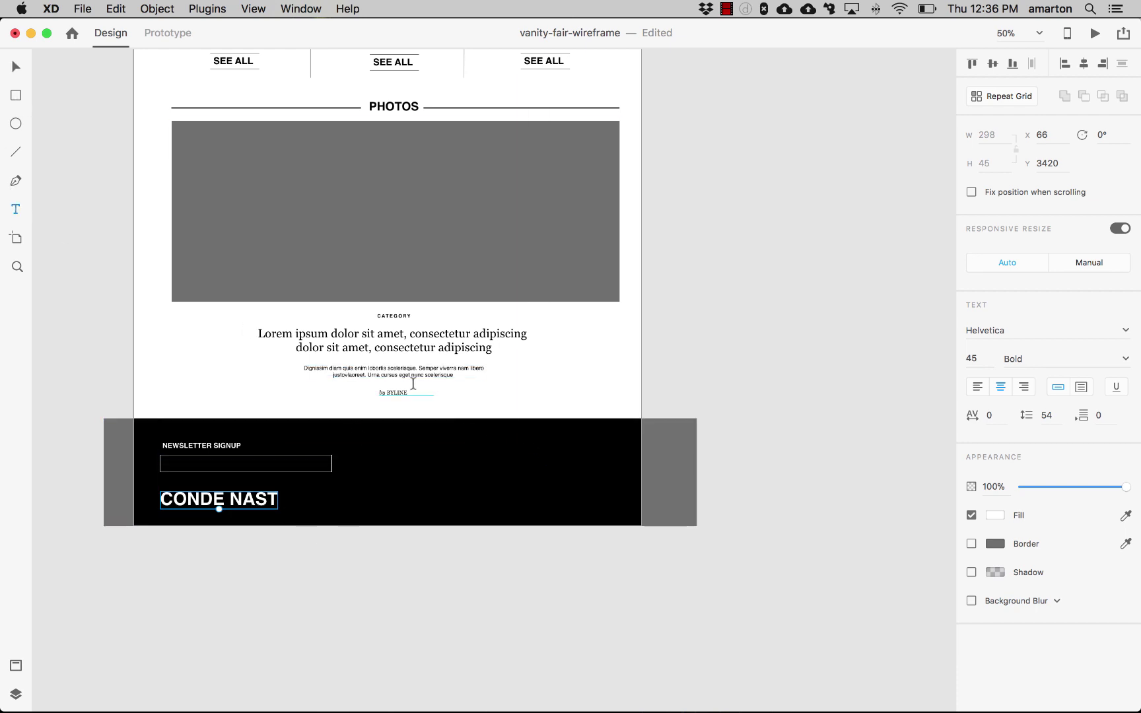
{"action": "triple_click", "coordinate": [414, 375]}
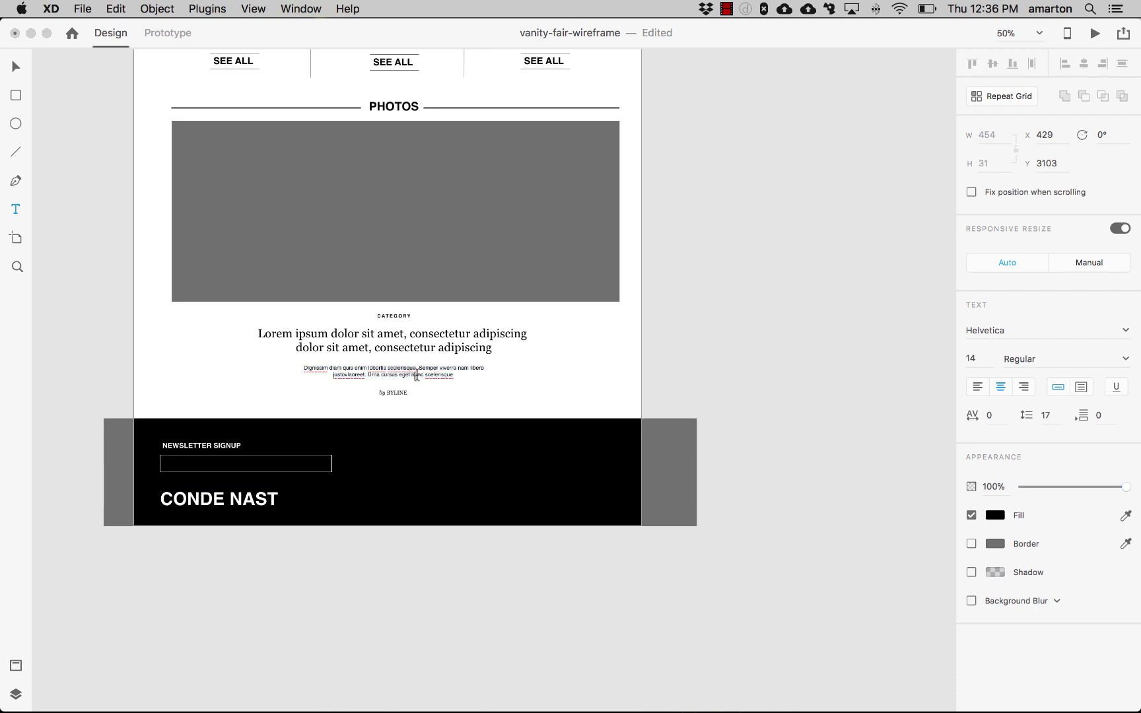
{"action": "left_click_drag", "start_coordinate": [303, 369], "coordinate": [478, 385]}
{"action": "key", "text": "super+c"}
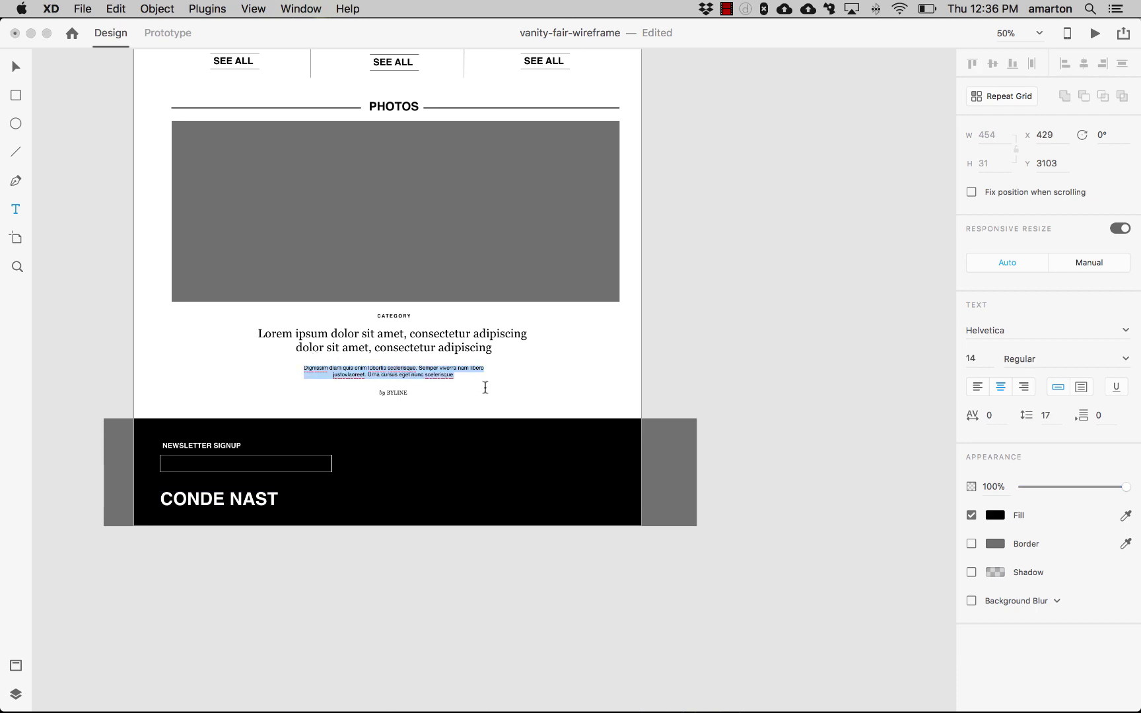
{"action": "left_click", "coordinate": [16, 66]}
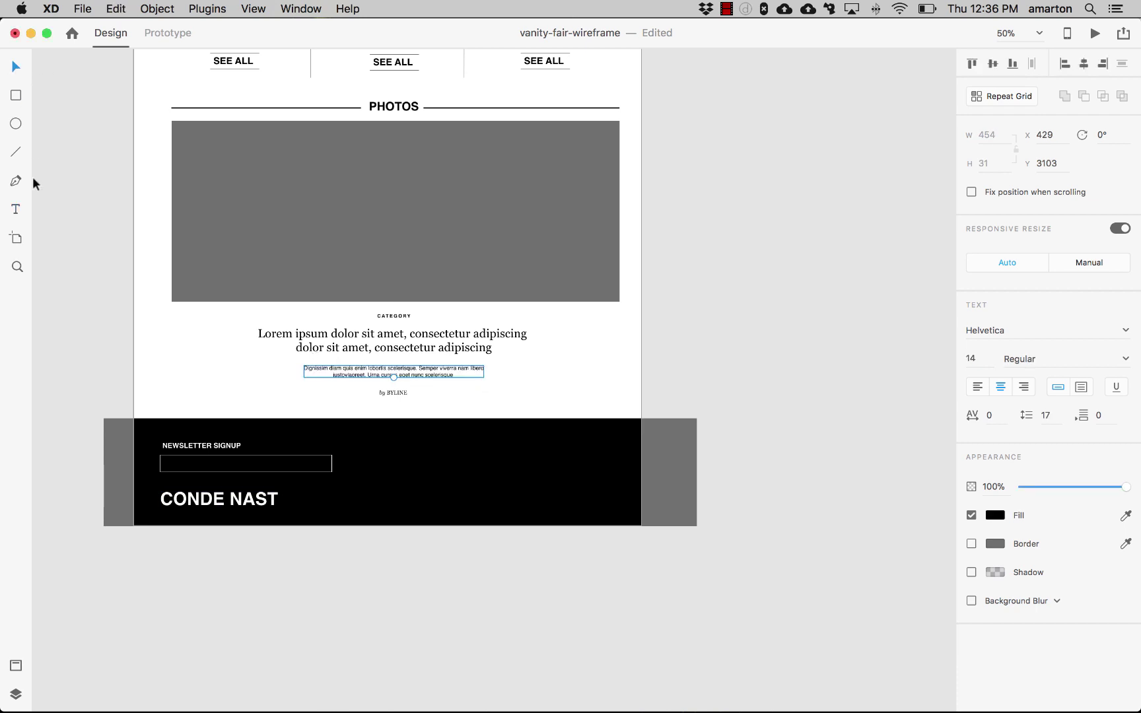
{"action": "left_click", "coordinate": [16, 210]}
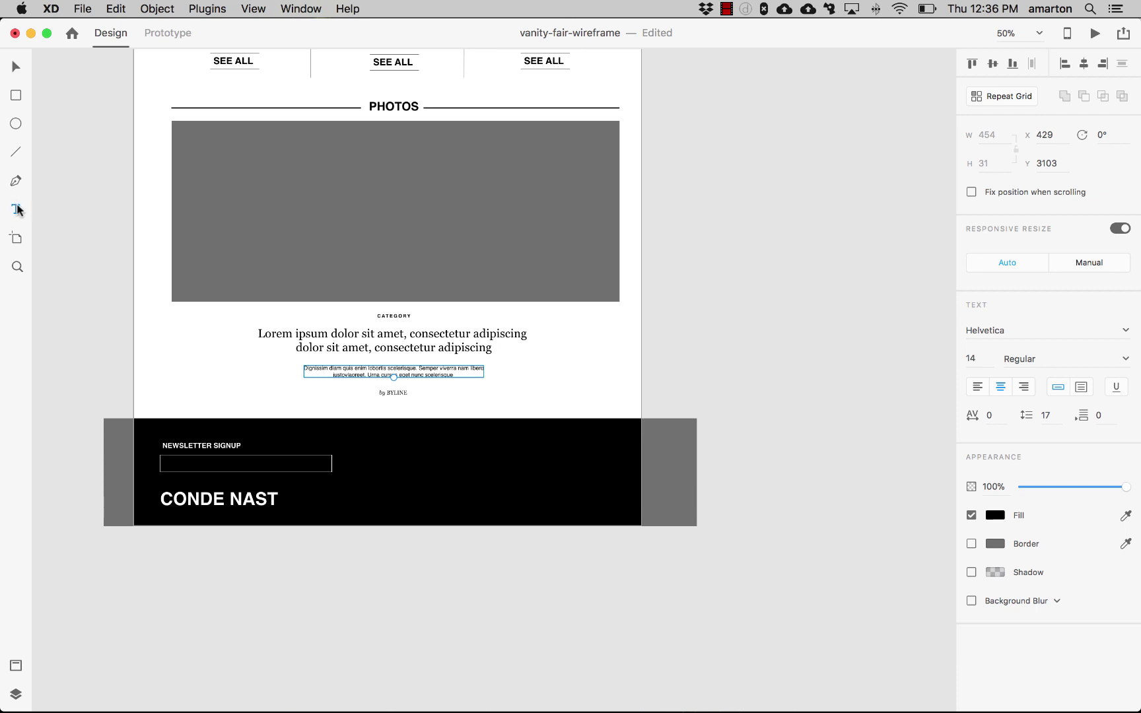
{"action": "left_click", "coordinate": [295, 498]}
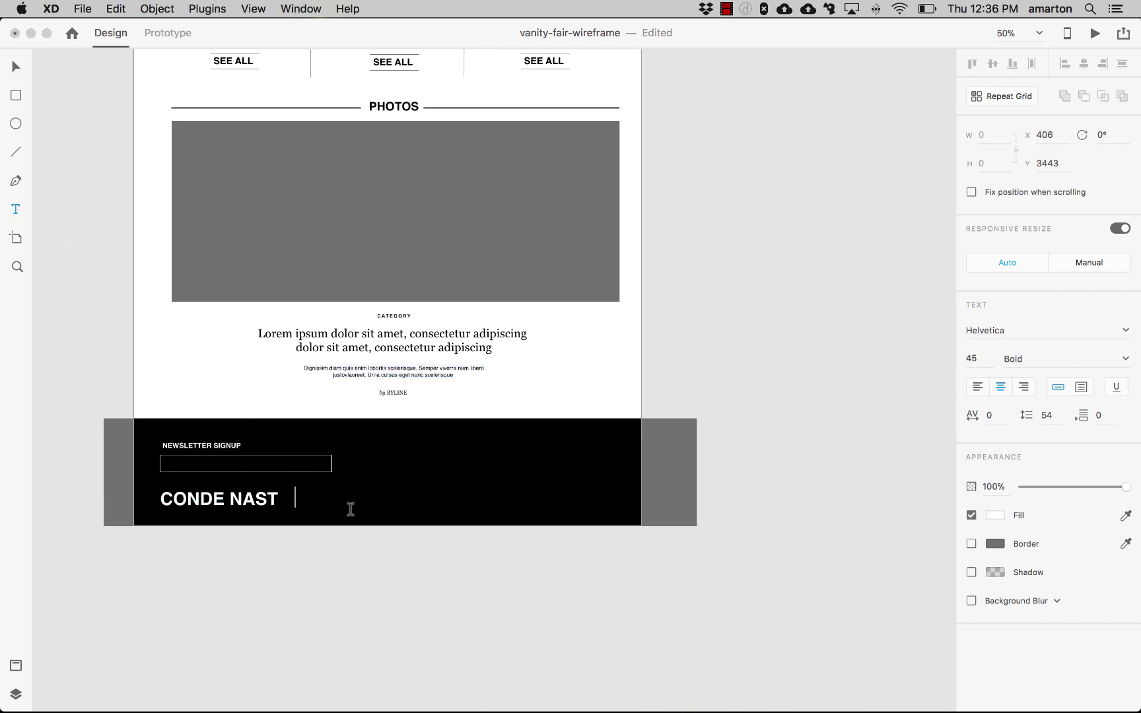
{"action": "key", "text": "super+v"}
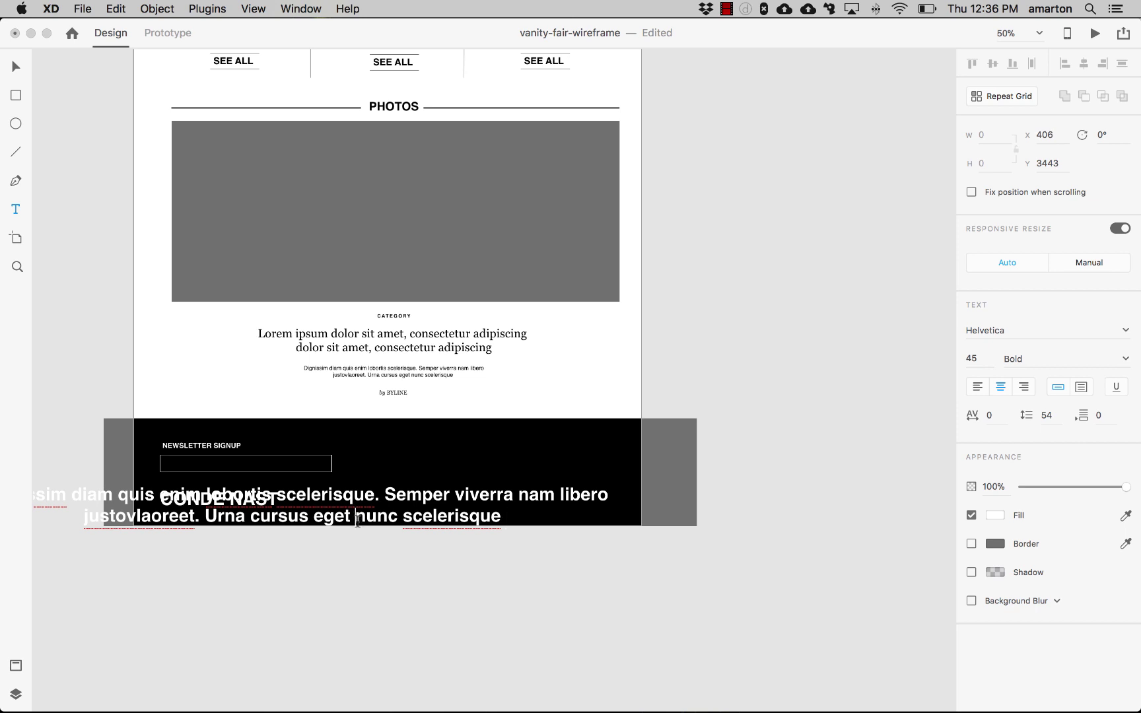
Set the pasted paragraph to font size 14 and align it left
{"action": "triple_click", "coordinate": [357, 521]}
{"action": "key", "text": "super+a"}
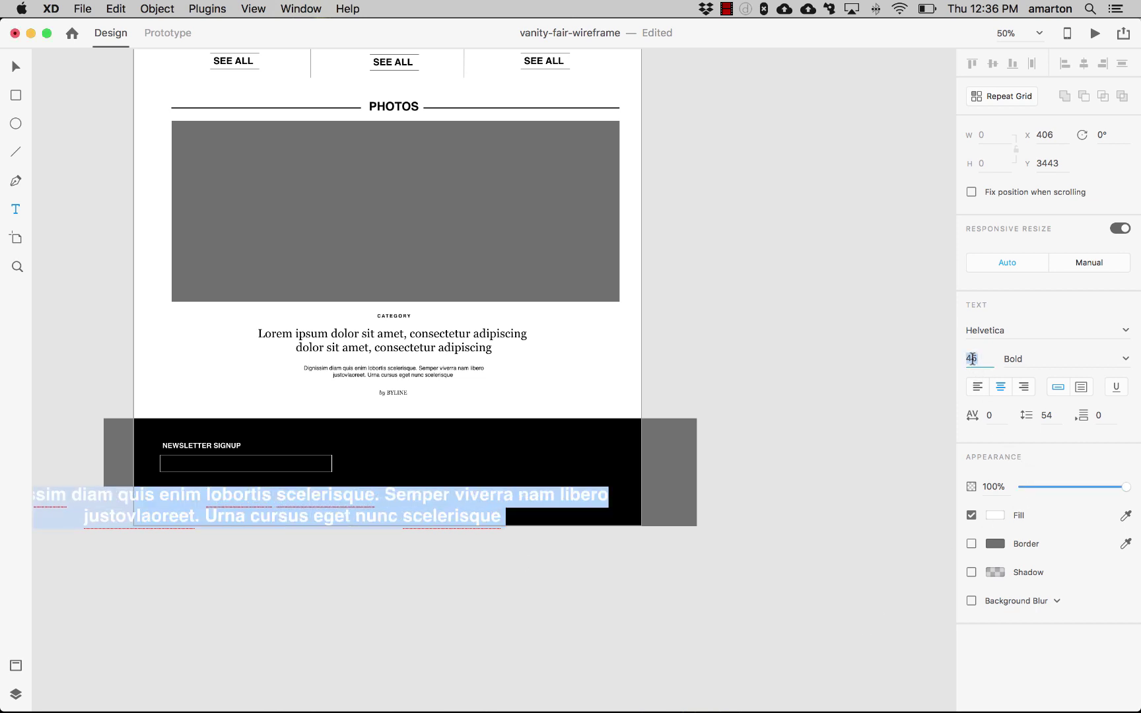
{"action": "type", "text": "12"}
{"action": "key", "text": "Return"}
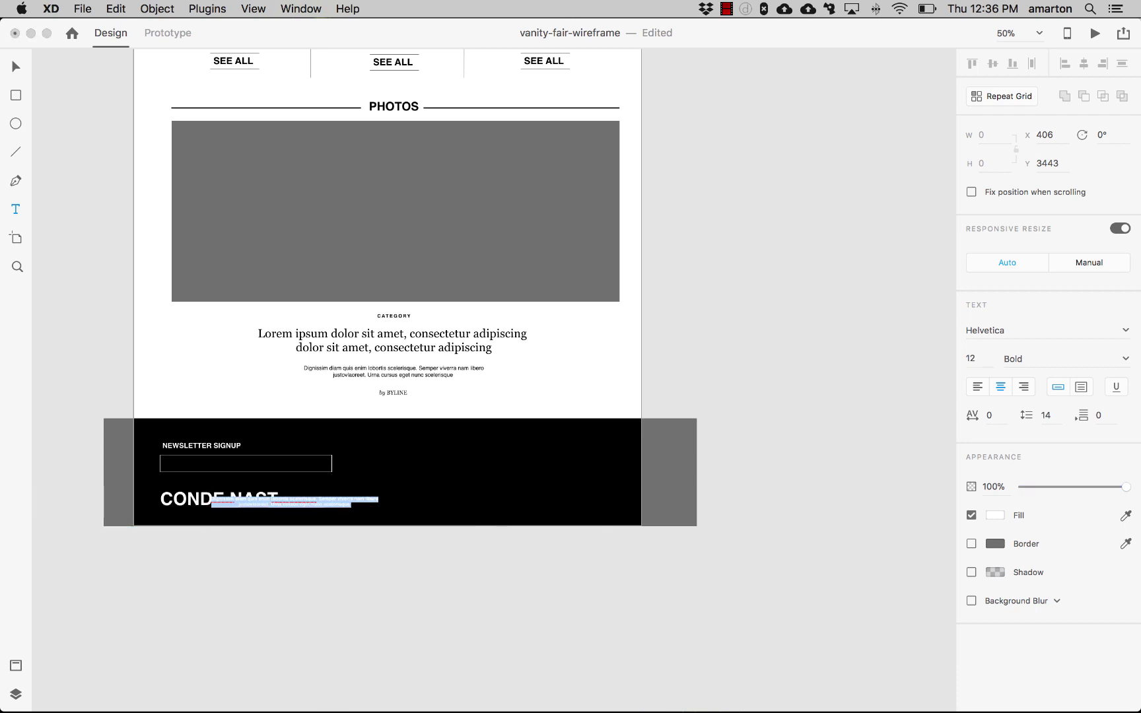
{"action": "double_click", "coordinate": [971, 359]}
{"action": "type", "text": "14"}
{"action": "key", "text": "Return"}
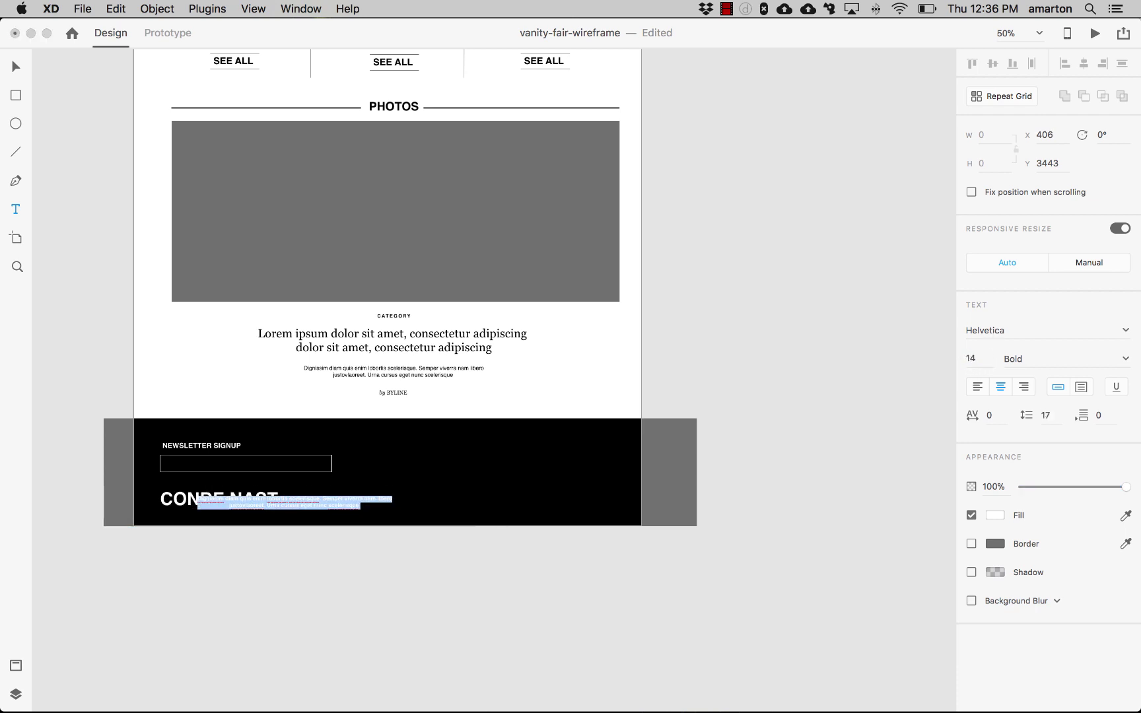
{"action": "left_click", "coordinate": [979, 387]}
Move the footer paragraph to the right of CONDE NAST and fine-tune its position
{"action": "left_click", "coordinate": [17, 70]}
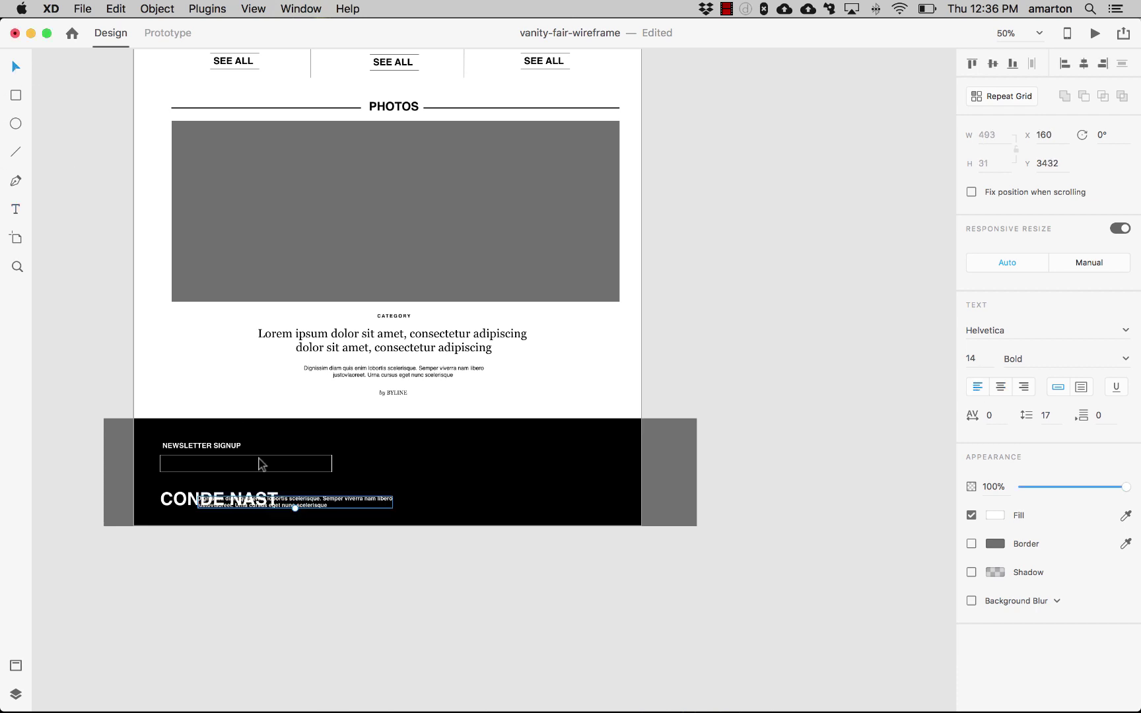
{"action": "left_click_drag", "start_coordinate": [319, 503], "coordinate": [417, 502]}
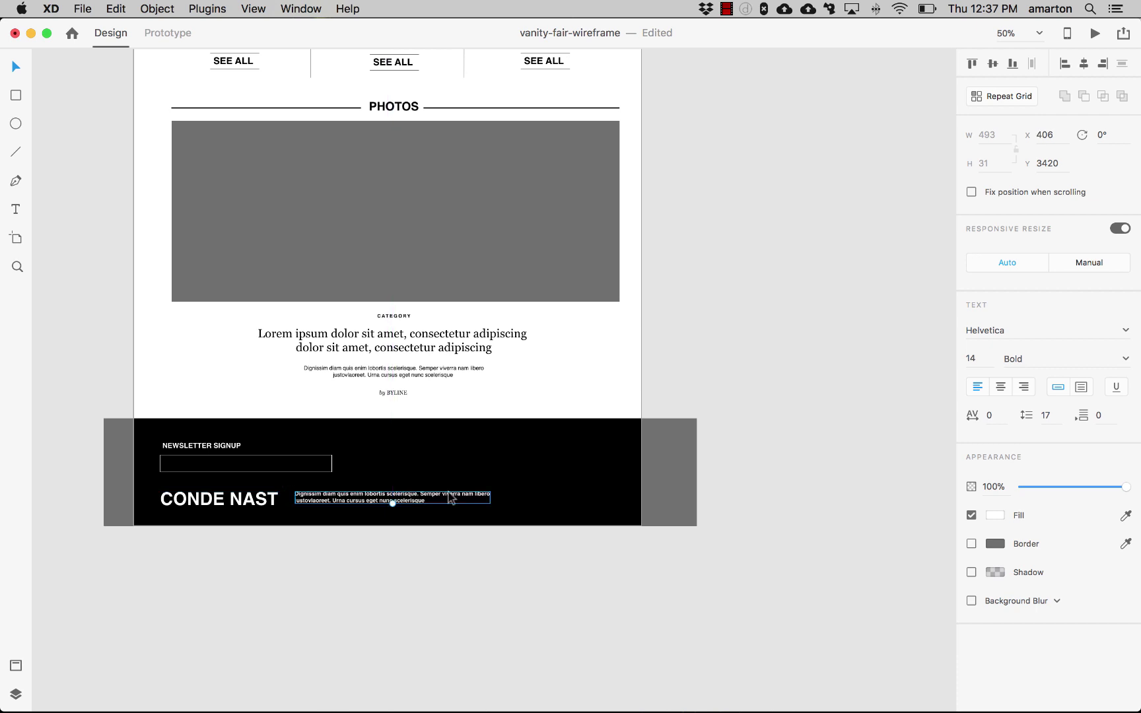
{"action": "key", "text": "Down"}
{"action": "key", "text": "Down"}
{"action": "key", "text": "Down"}
{"action": "key", "text": "Down"}
{"action": "key", "text": "Down"}
{"action": "key", "text": "Down"}
{"action": "key", "text": "Left"}
{"action": "key", "text": "Left"}
{"action": "key", "text": "Left"}
{"action": "key", "text": "Left"}
{"action": "key", "text": "Left"}
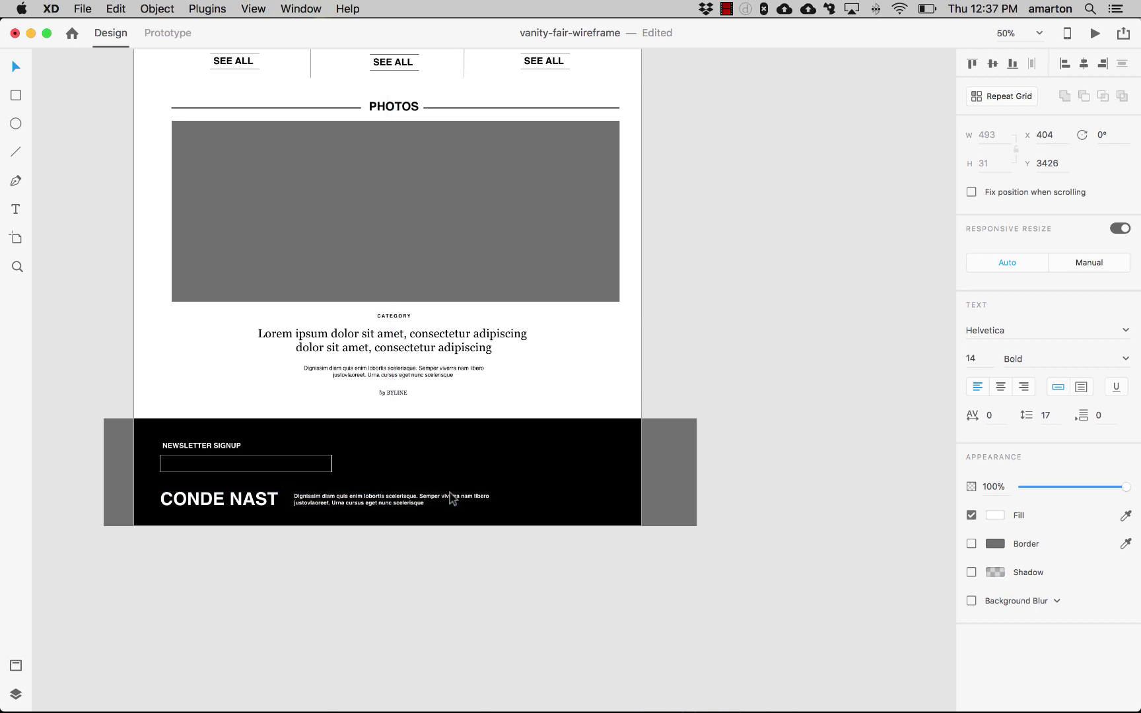
{"action": "key", "text": "Left"}
{"action": "key", "text": "Up"}
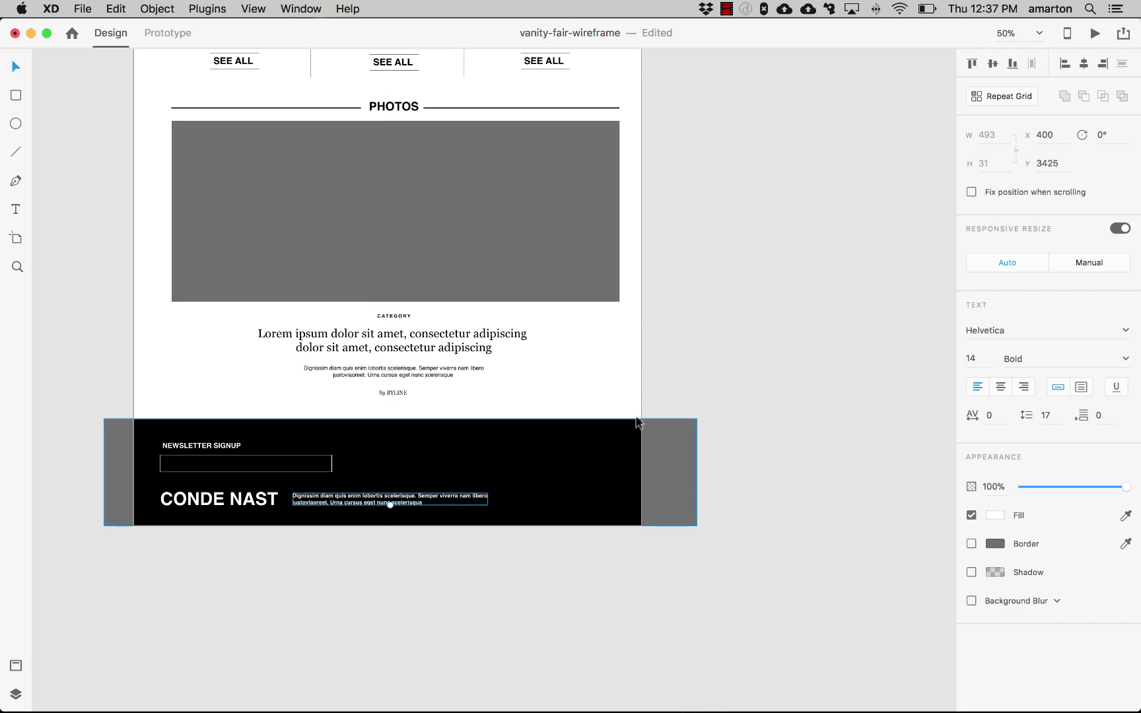
Duplicate the NEWSLETTER SIGNUP label to the footer's top right and change it to 'FOLLOW'
{"action": "left_click", "coordinate": [799, 320]}
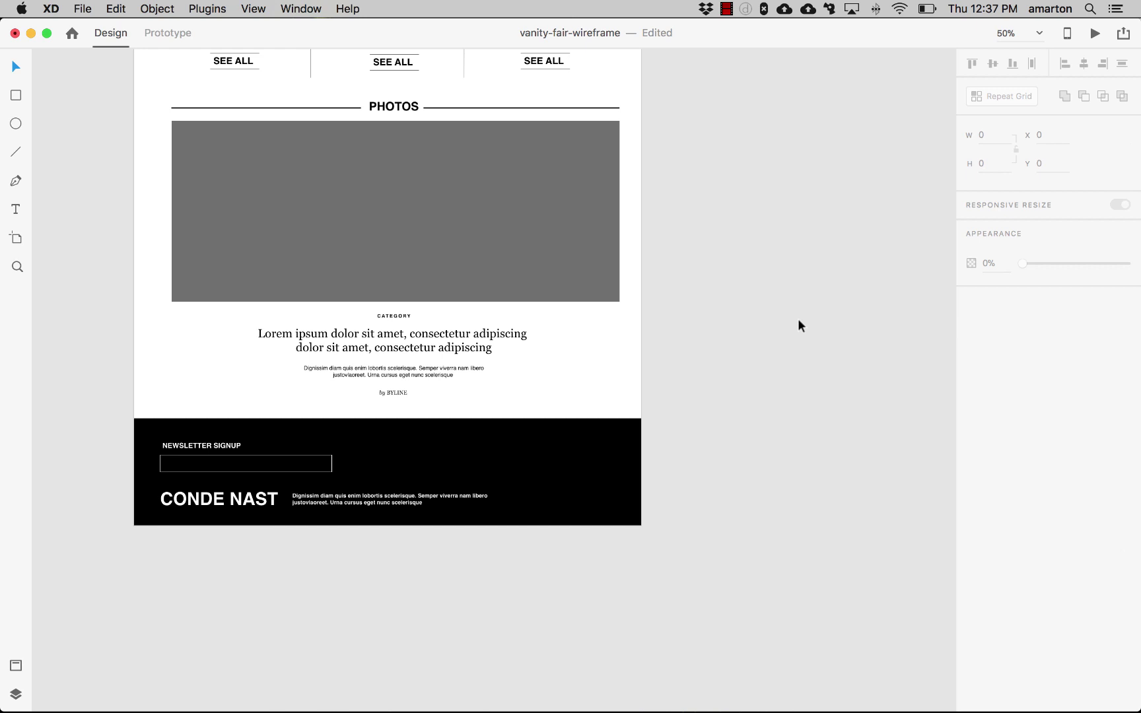
{"action": "left_click", "coordinate": [208, 449]}
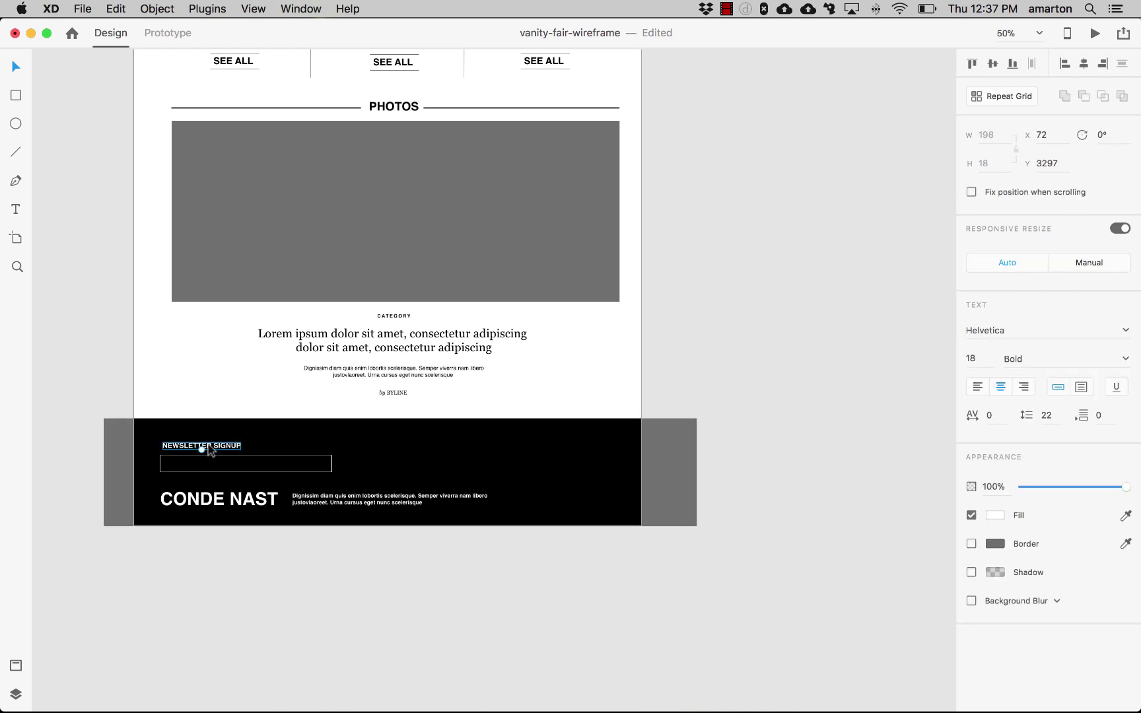
{"action": "left_click_drag", "start_coordinate": [209, 449], "coordinate": [547, 443]}
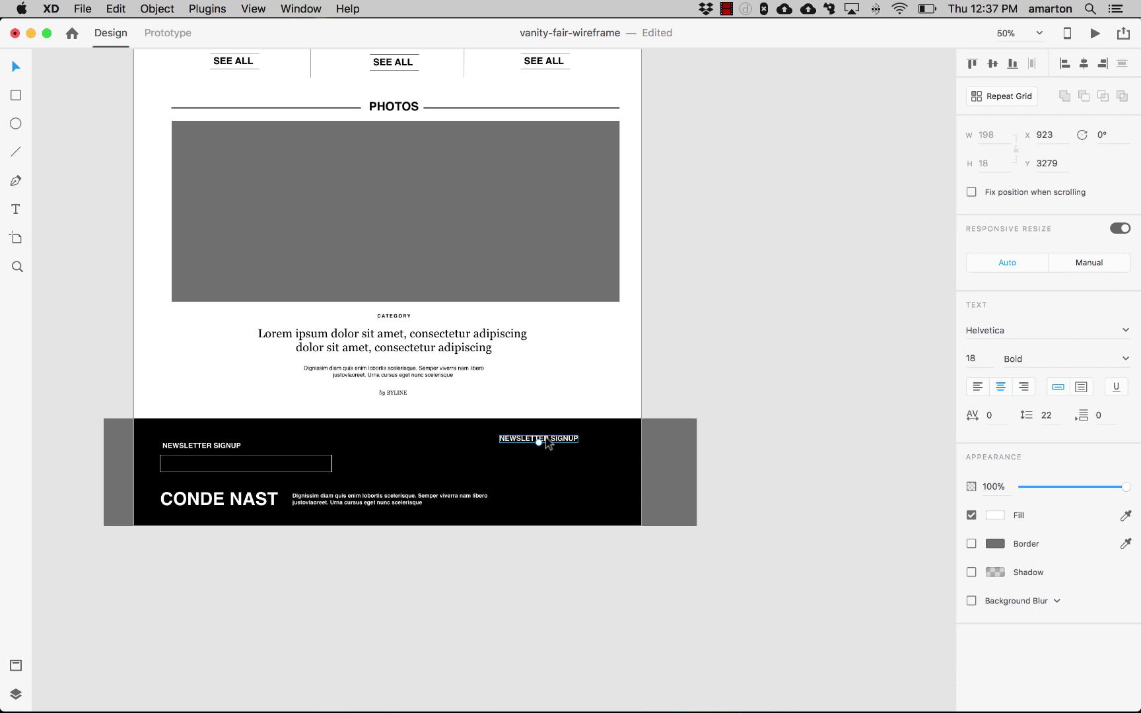
{"action": "double_click", "coordinate": [546, 439]}
{"action": "key", "text": "BackSpace"}
{"action": "type", "text": "FOL"}
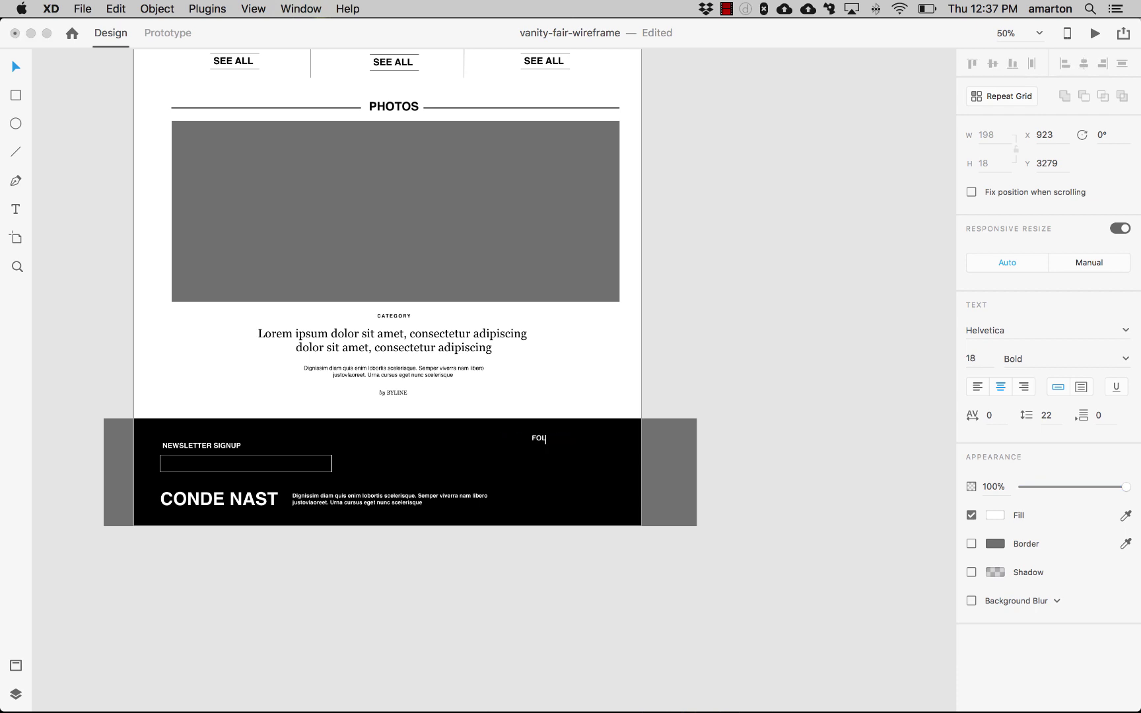
{"action": "type", "text": "LOW"}
{"action": "left_click", "coordinate": [16, 66]}
{"action": "left_click", "coordinate": [706, 320]}
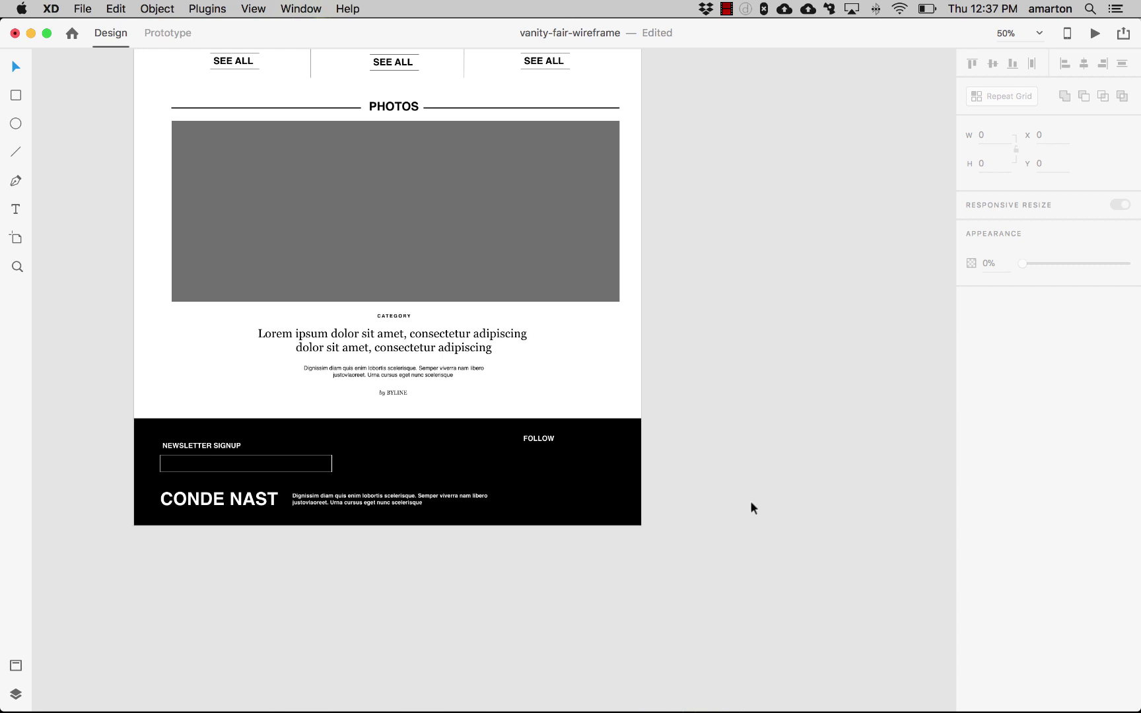
Scroll over the wireframe down to its finished footer, then switch to Chrome
{"action": "scroll", "coordinate": [752, 507], "scroll_direction": "up", "scroll_amount": 10}
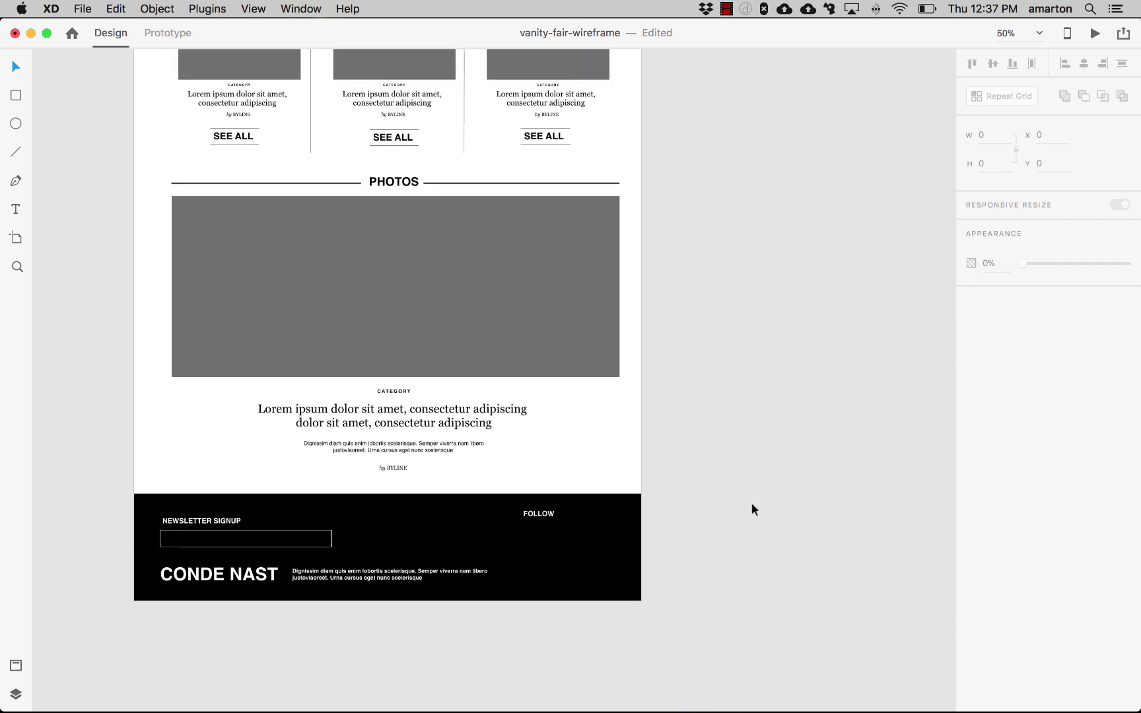
{"action": "scroll", "coordinate": [753, 509], "scroll_direction": "up", "scroll_amount": 12}
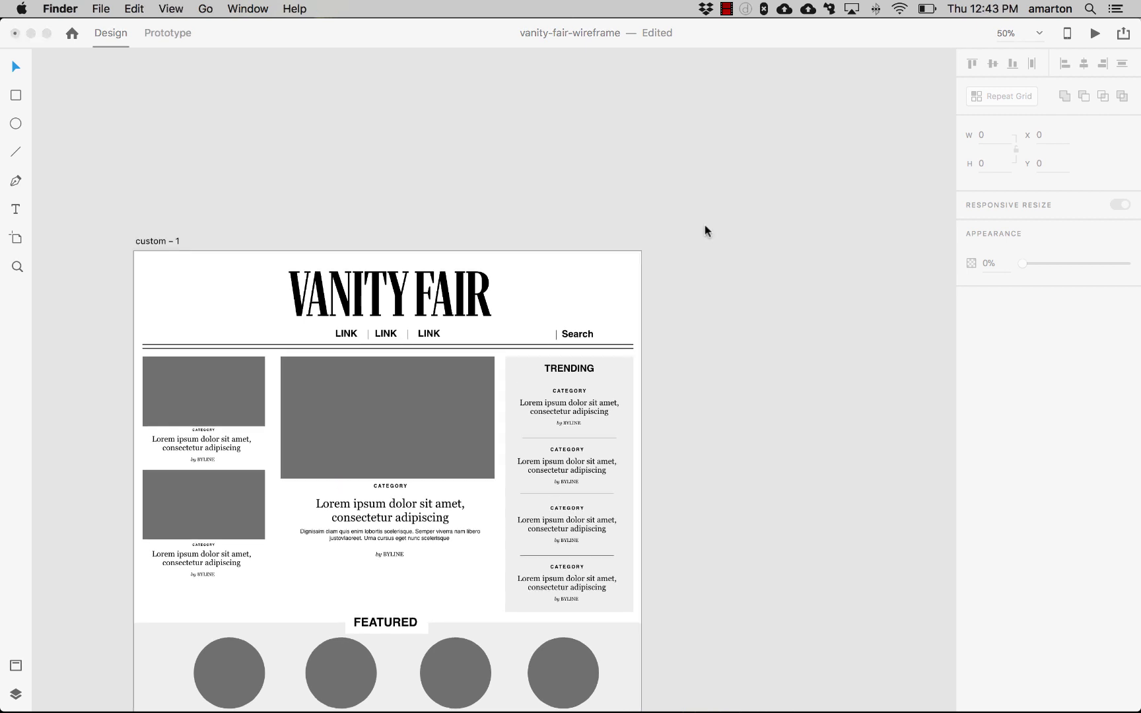
{"action": "scroll", "coordinate": [730, 380], "scroll_direction": "down", "scroll_amount": 3}
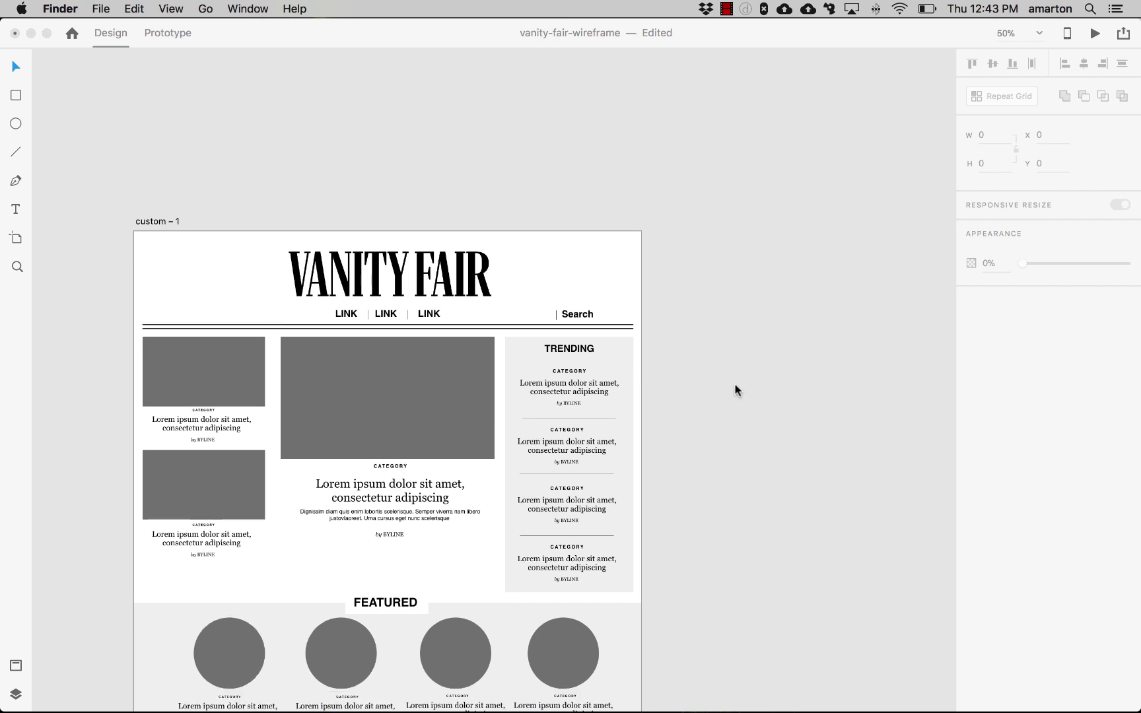
{"action": "scroll", "coordinate": [737, 390], "scroll_direction": "down", "scroll_amount": 10}
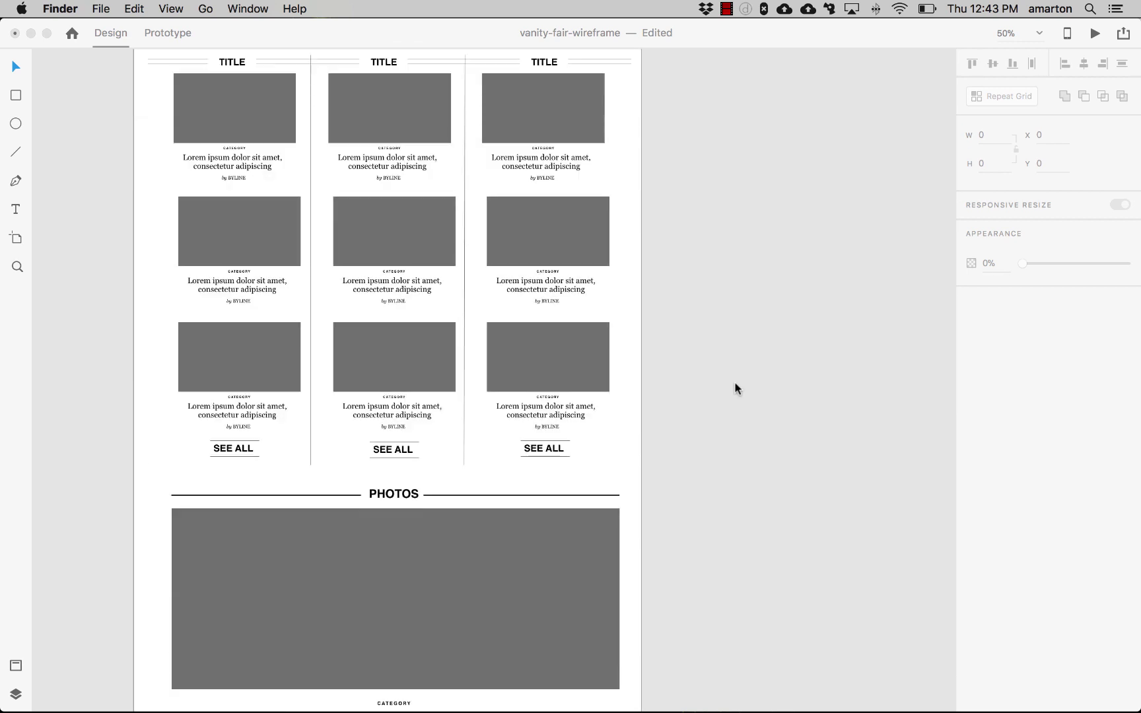
{"action": "left_click", "coordinate": [719, 405]}
{"action": "scroll", "coordinate": [700, 416], "scroll_direction": "down", "scroll_amount": 5}
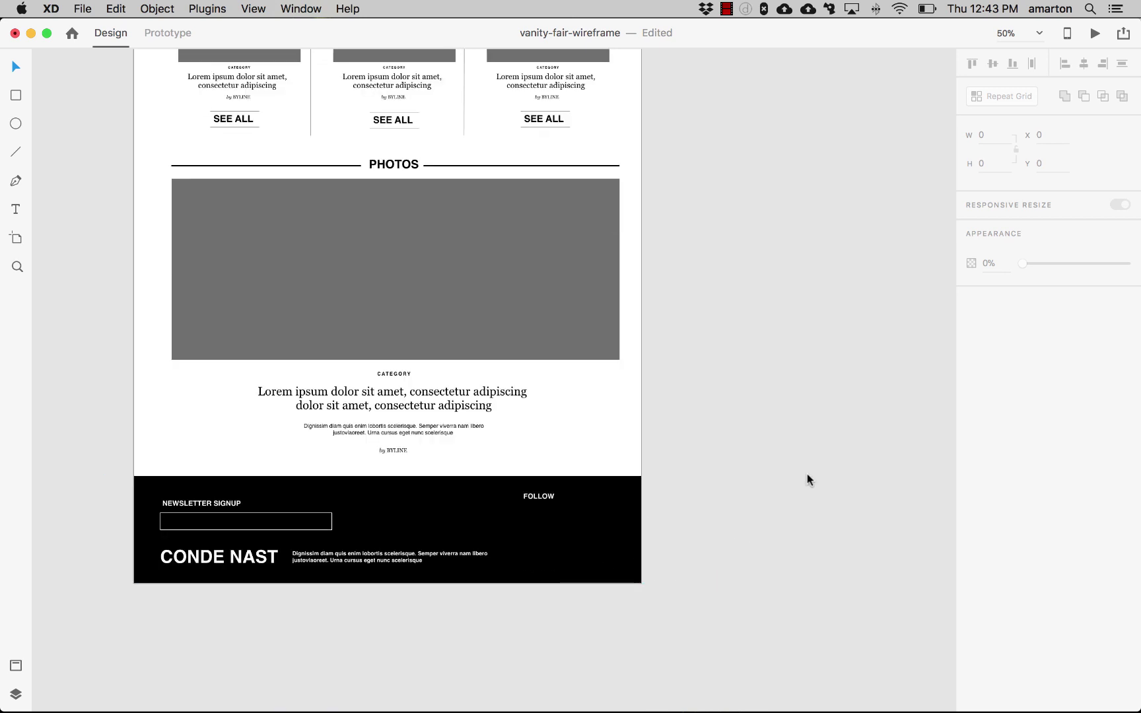
{"action": "scroll", "coordinate": [793, 499], "scroll_direction": "up", "scroll_amount": 3}
{"action": "scroll", "coordinate": [792, 497], "scroll_direction": "up", "scroll_amount": 1}
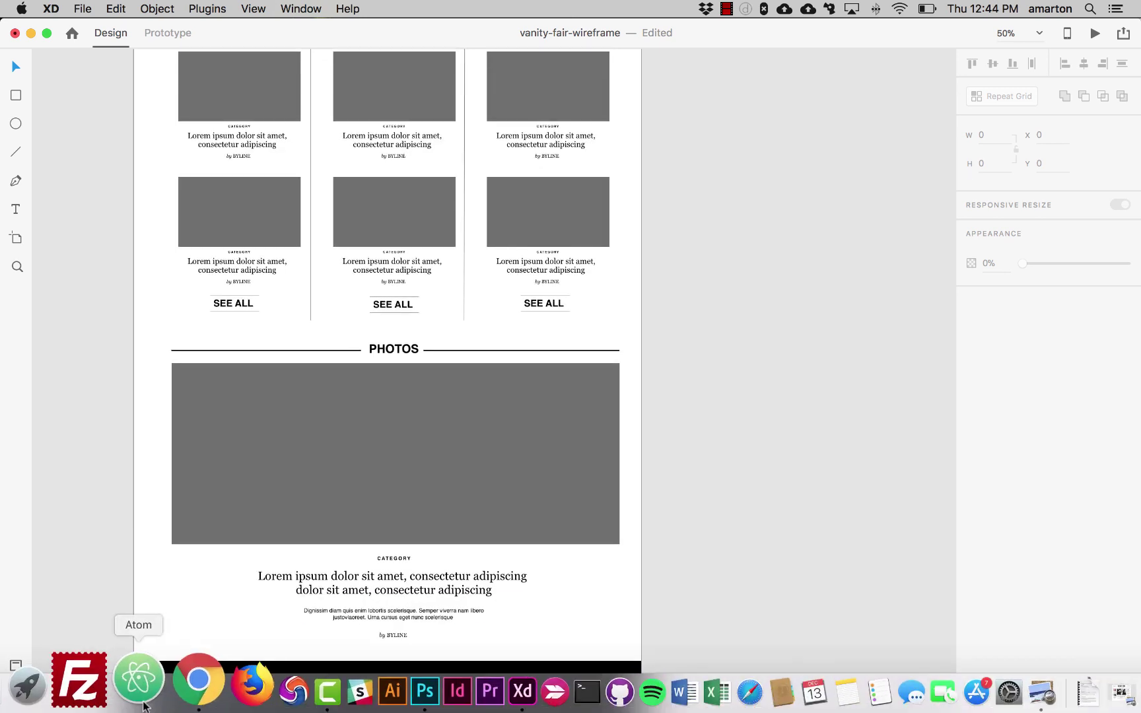
{"action": "key", "text": "super+Tab"}
{"action": "key", "text": "super+Tab"}
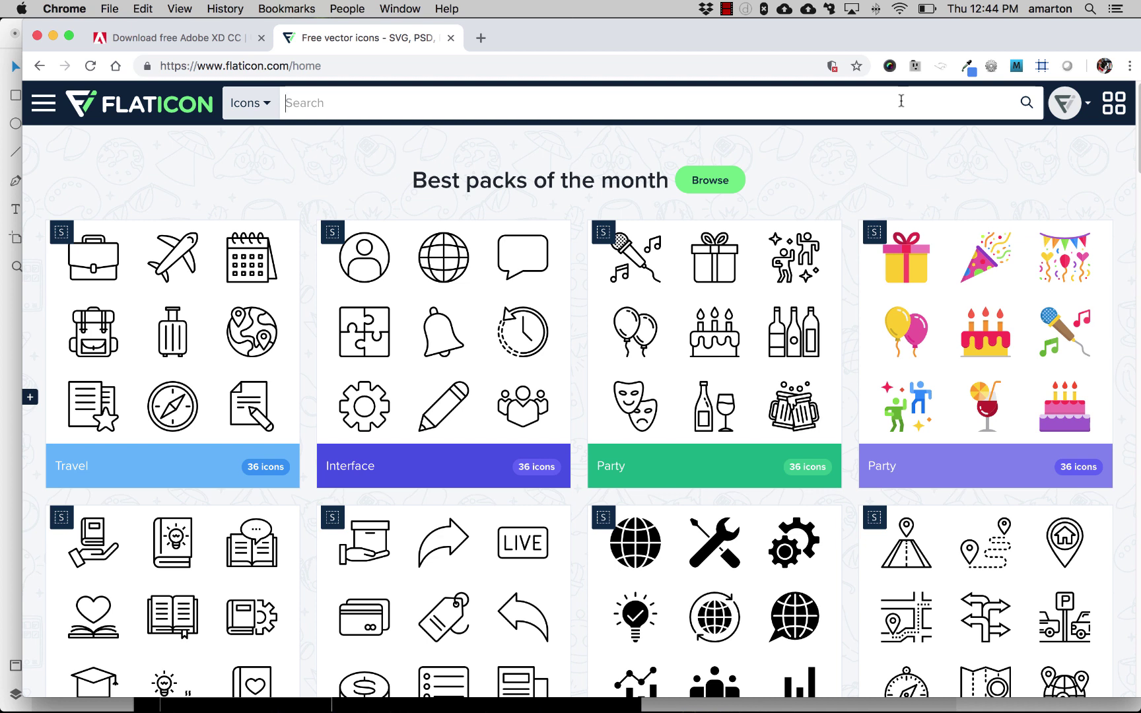
Search Flaticon for 'facebook' and open the plain black 'Facebook logo' free icon
{"action": "type", "text": "fa"}
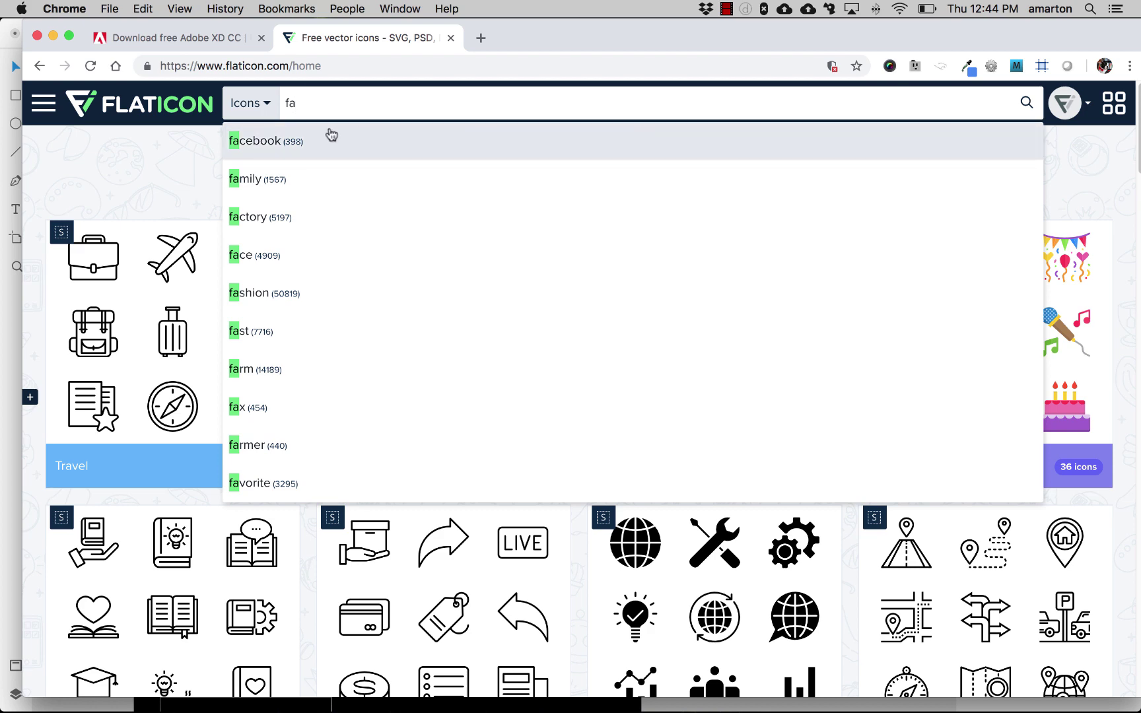
{"action": "left_click", "coordinate": [309, 141]}
{"action": "scroll", "coordinate": [731, 425], "scroll_direction": "down", "scroll_amount": 3}
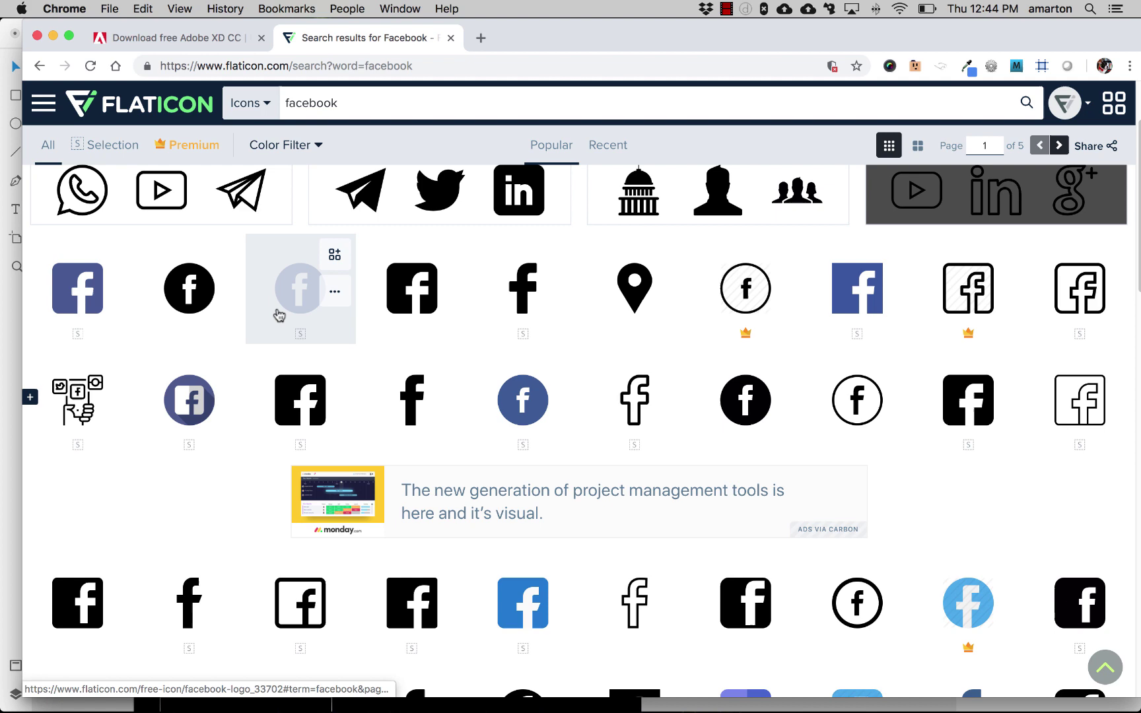
{"action": "left_click", "coordinate": [523, 288]}
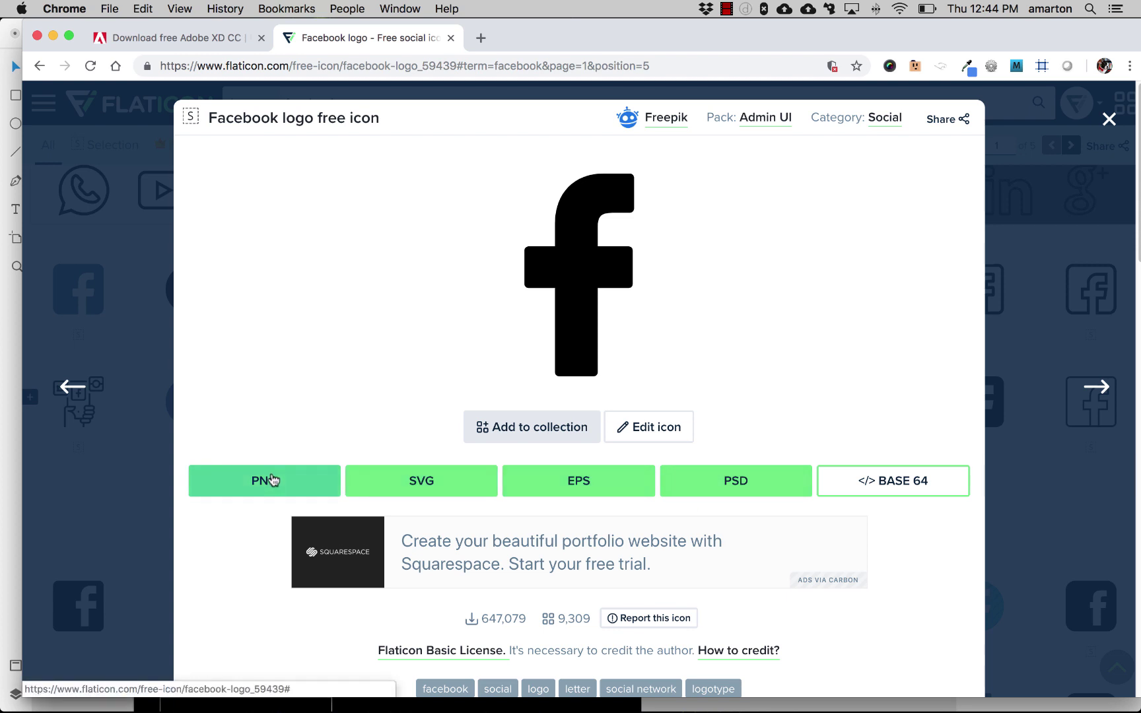
Recolour the Facebook logo in Flaticon's editor to hex ff0000
{"action": "left_click", "coordinate": [671, 432]}
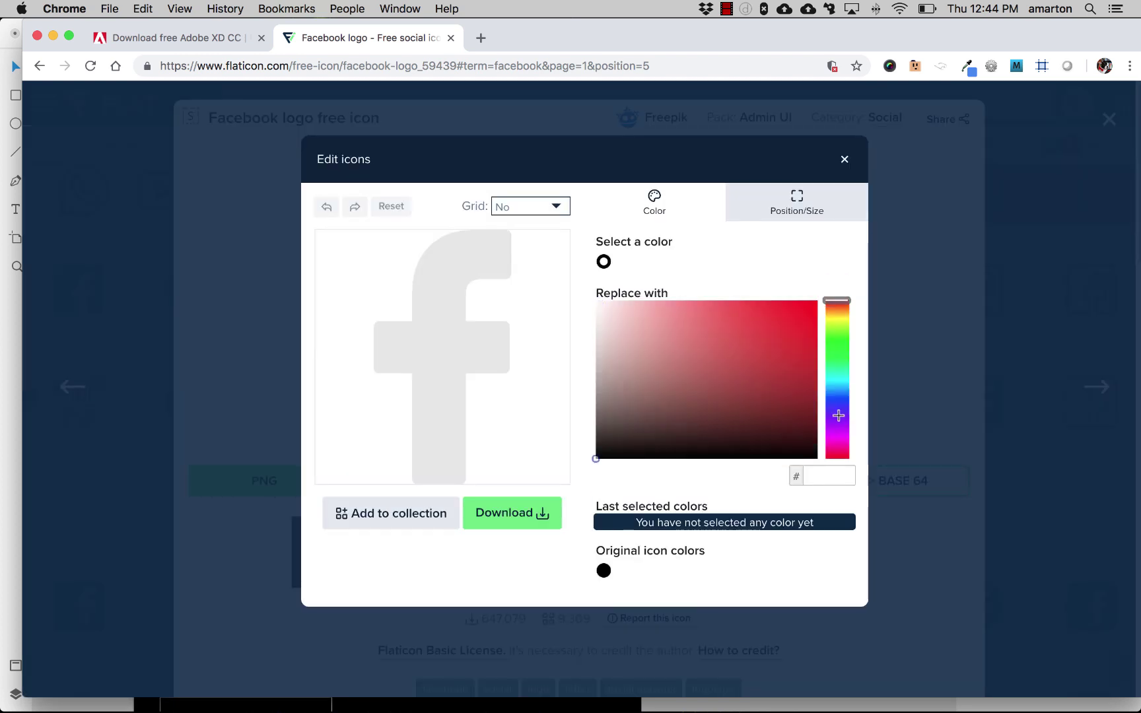
{"action": "mouse_move", "coordinate": [839, 413]}
{"action": "left_mouse_down"}
{"action": "mouse_move", "coordinate": [840, 348]}
{"action": "mouse_move", "coordinate": [837, 389]}
{"action": "left_mouse_up"}
{"action": "left_click_drag", "start_coordinate": [770, 333], "coordinate": [717, 412]}
{"action": "left_click", "coordinate": [760, 335]}
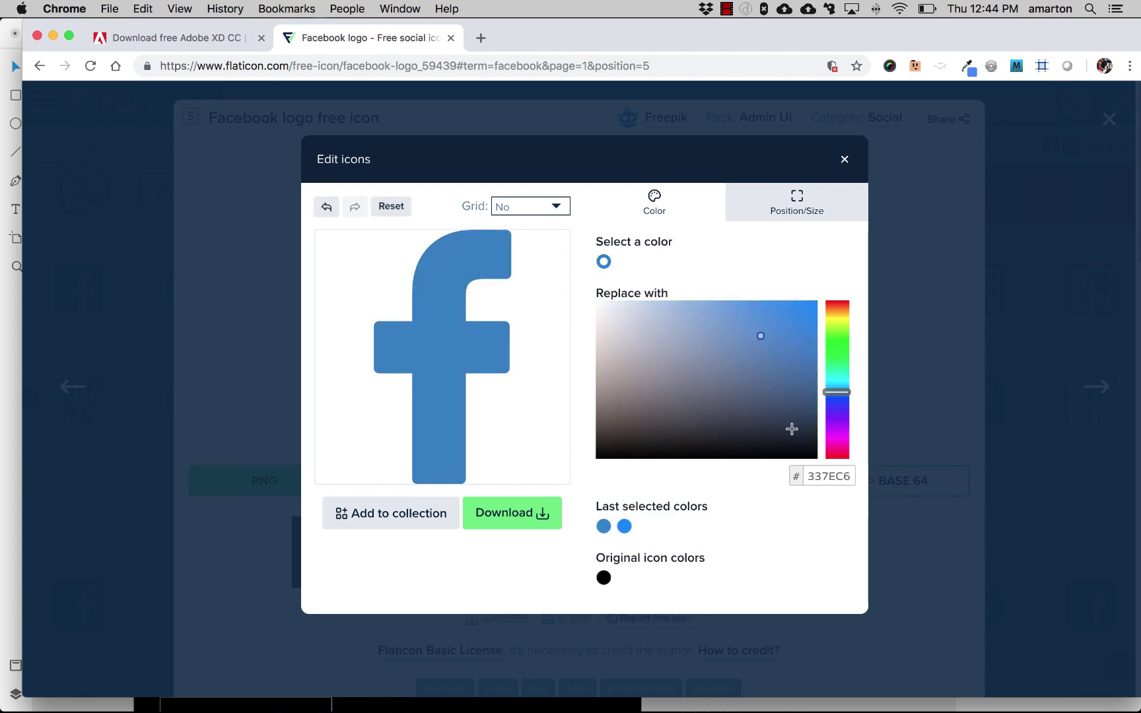
{"action": "left_click_drag", "start_coordinate": [806, 476], "coordinate": [853, 485]}
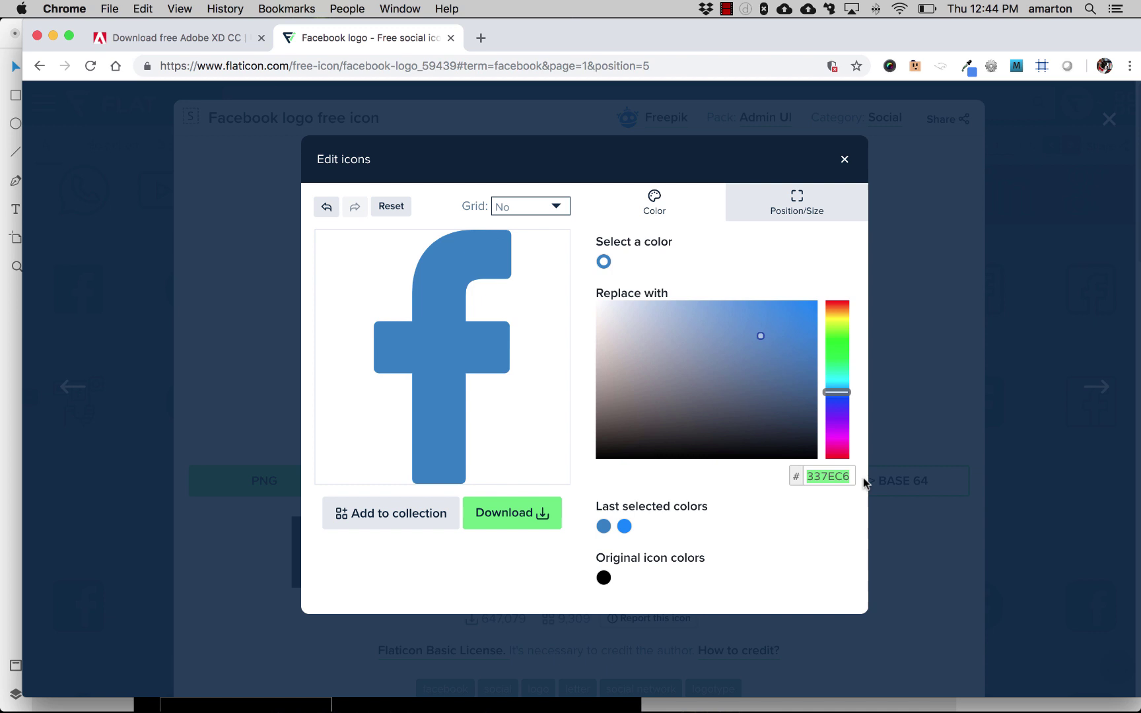
{"action": "type", "text": "ff0000"}
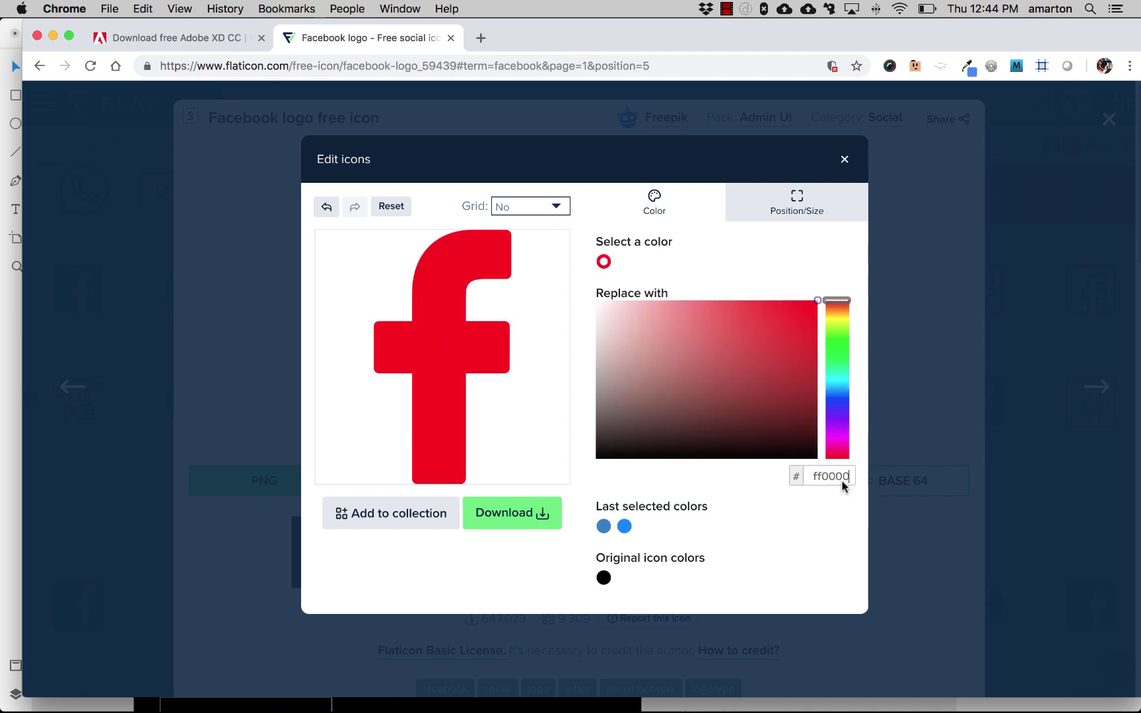
Download the red logo as a 128-pixel PNG
{"action": "left_click", "coordinate": [527, 510]}
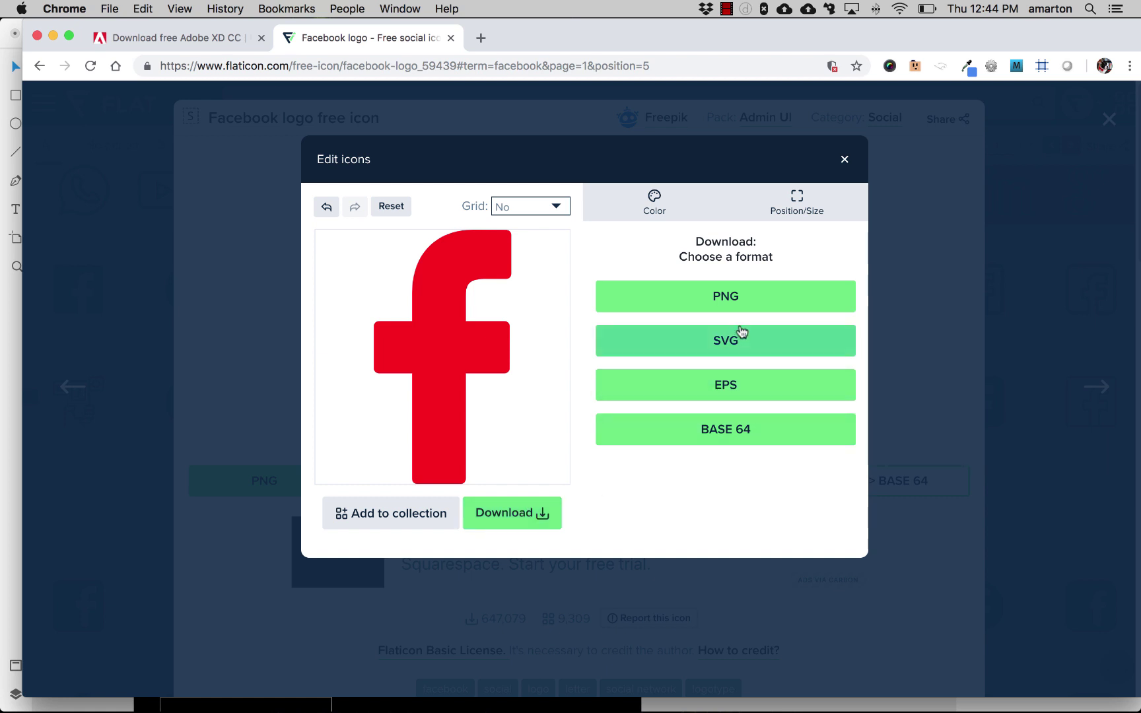
{"action": "left_click", "coordinate": [736, 298]}
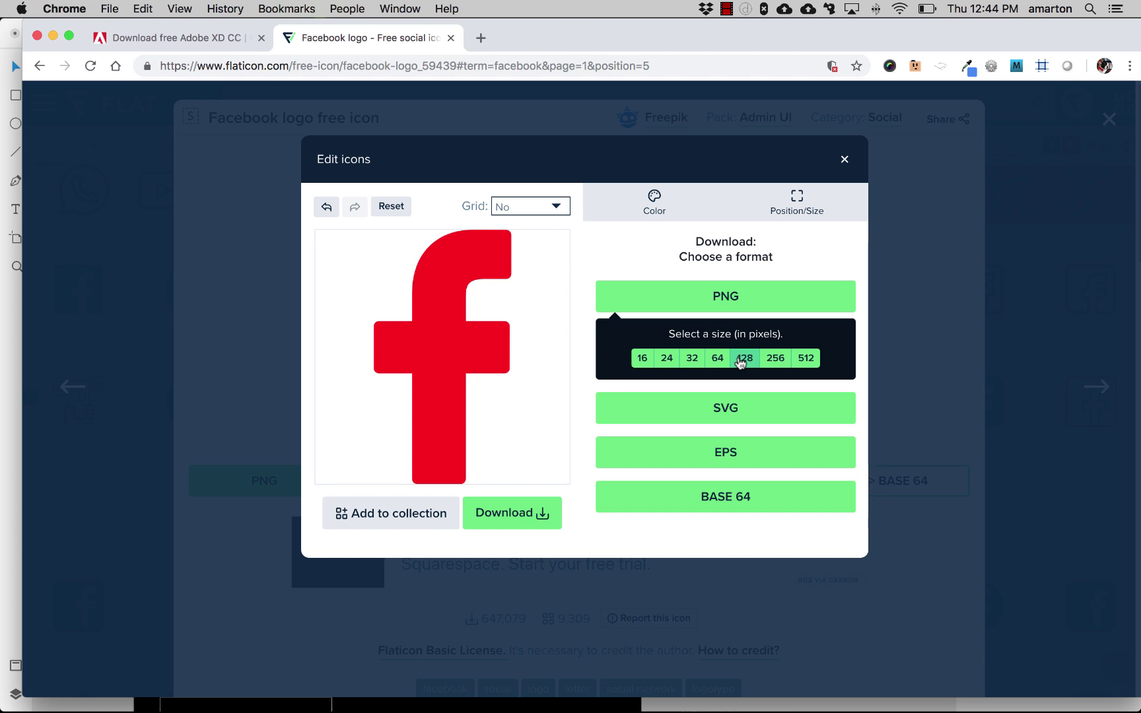
{"action": "left_click", "coordinate": [743, 360]}
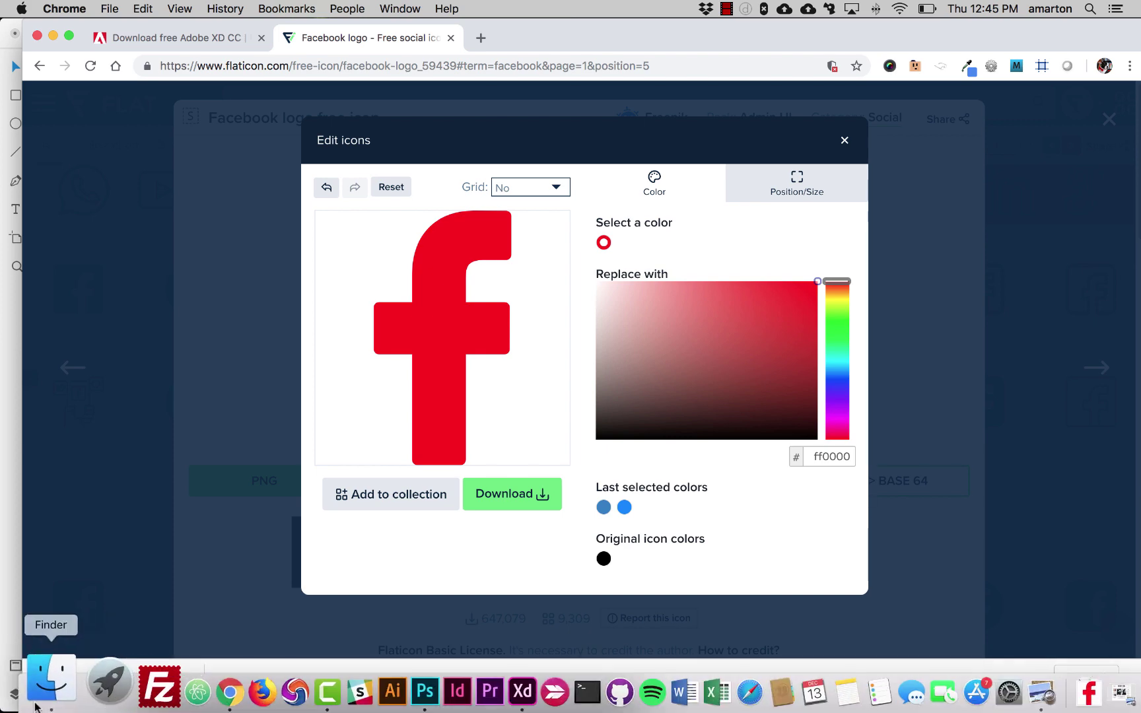
Open the icons folder in Finder and minimise Chrome so the XD wireframe is visible
{"action": "left_click", "coordinate": [44, 687]}
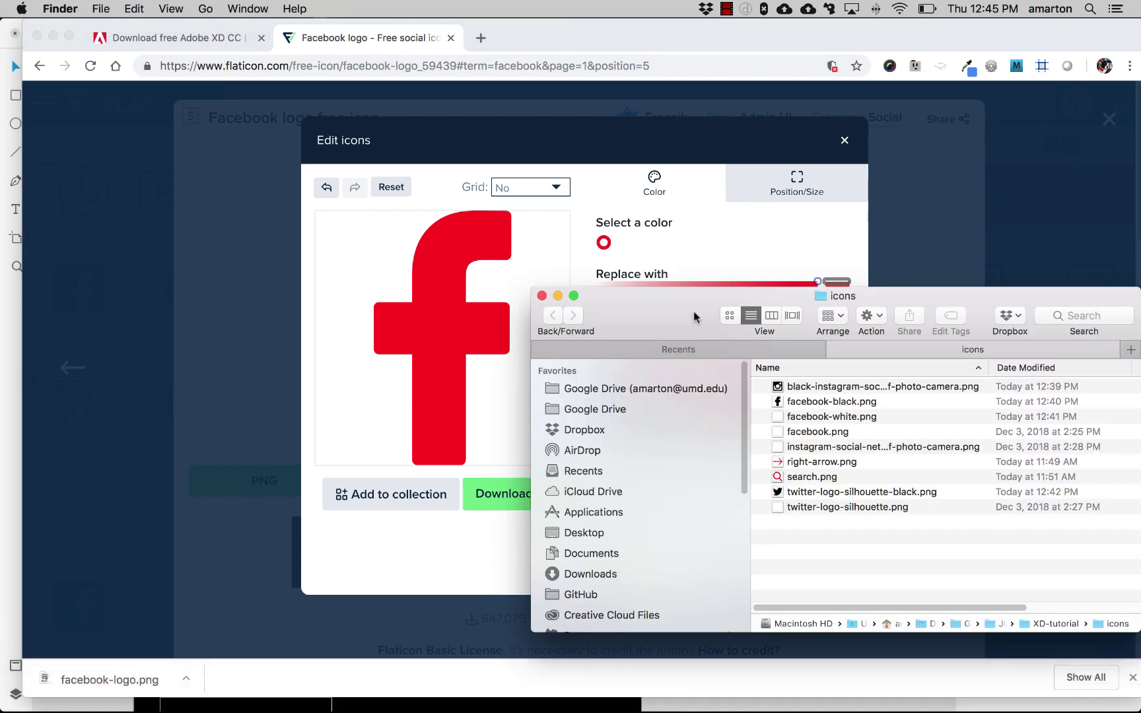
{"action": "left_click_drag", "start_coordinate": [694, 314], "coordinate": [482, 201]}
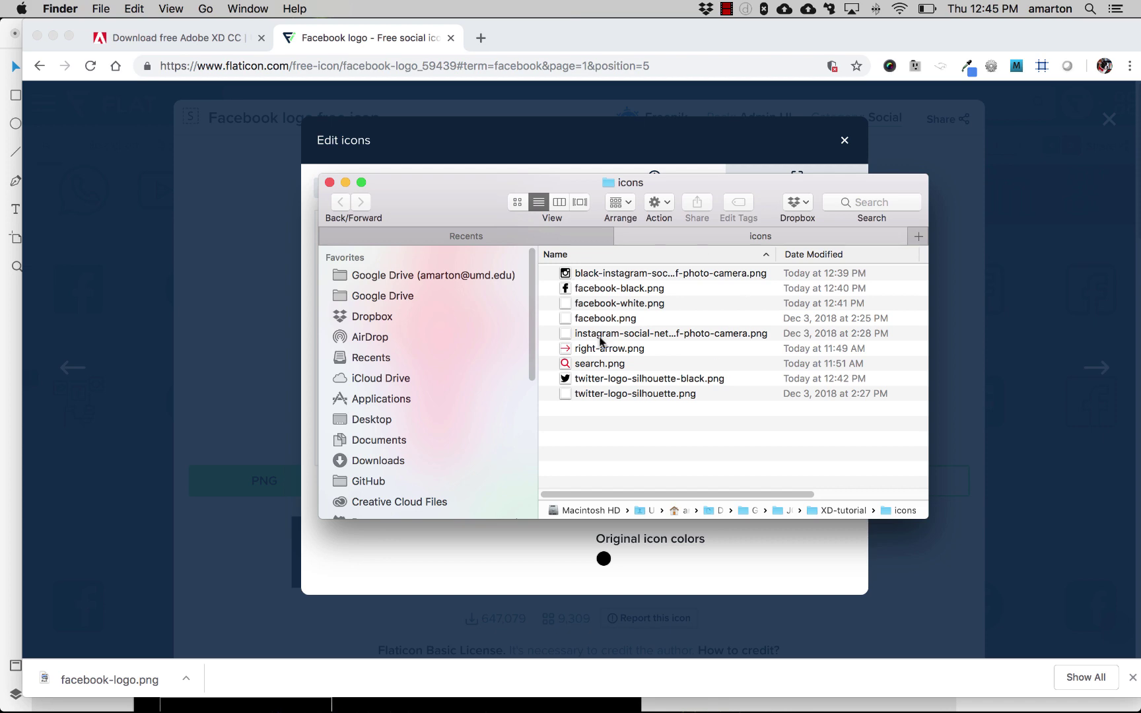
{"action": "left_click_drag", "start_coordinate": [441, 210], "coordinate": [650, 242]}
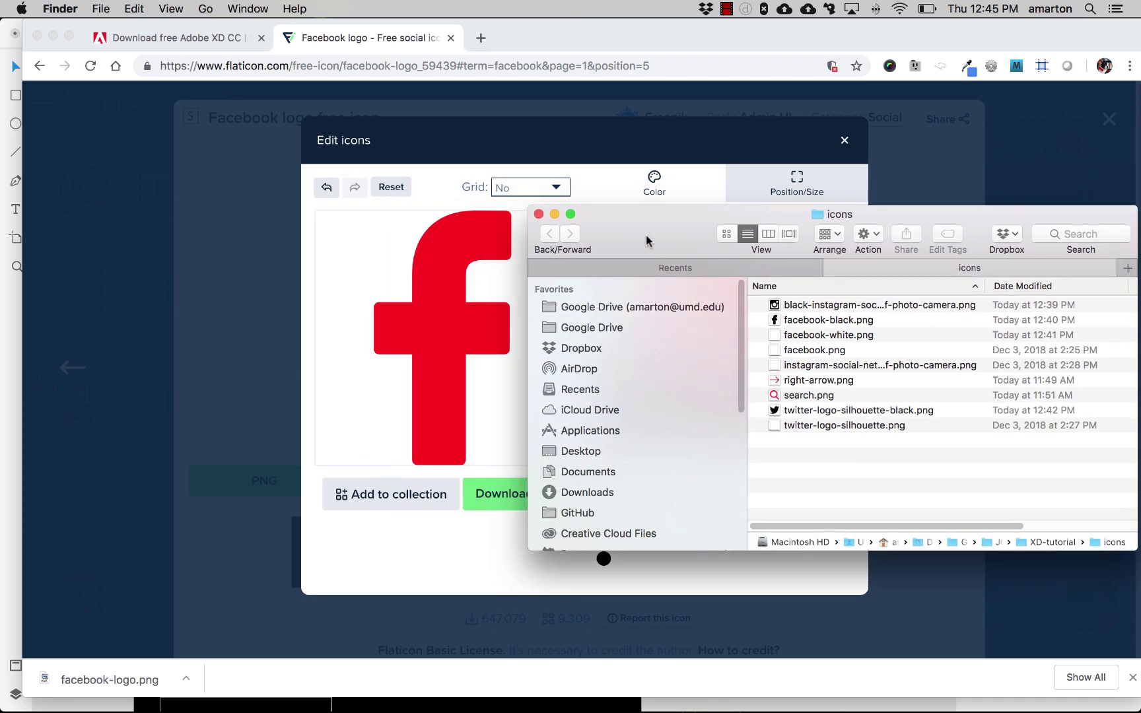
{"action": "left_click", "coordinate": [56, 37]}
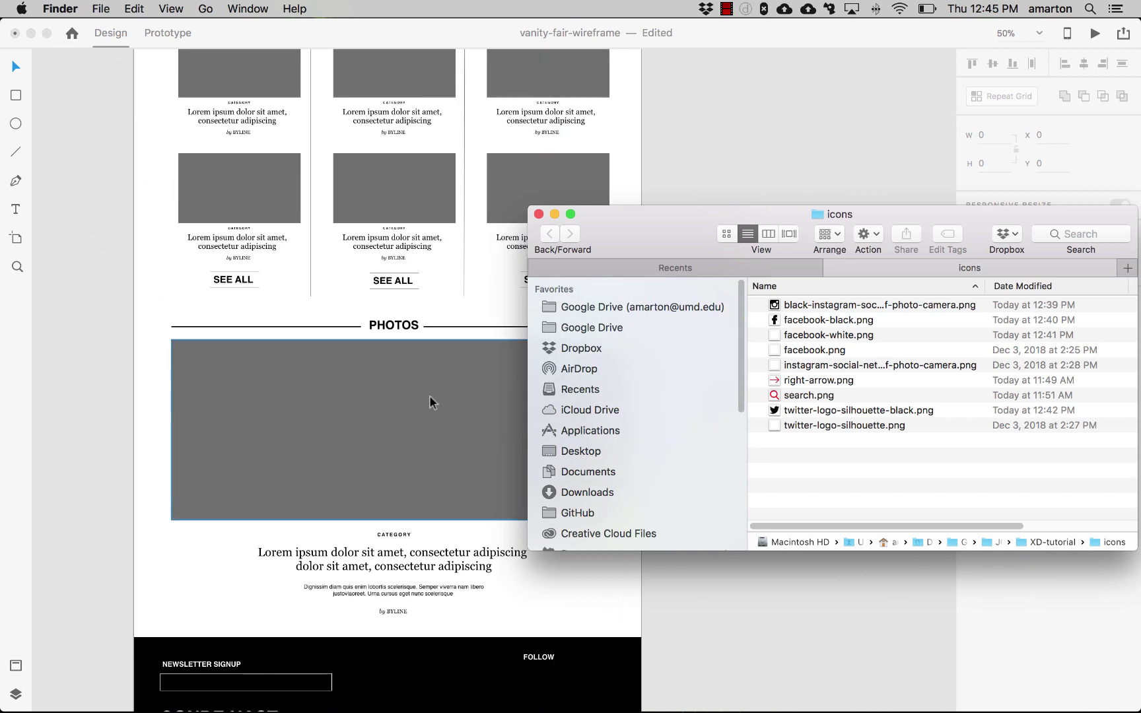
{"action": "scroll", "coordinate": [428, 395], "scroll_direction": "down", "scroll_amount": 5}
{"action": "left_click_drag", "start_coordinate": [636, 231], "coordinate": [782, 153]}
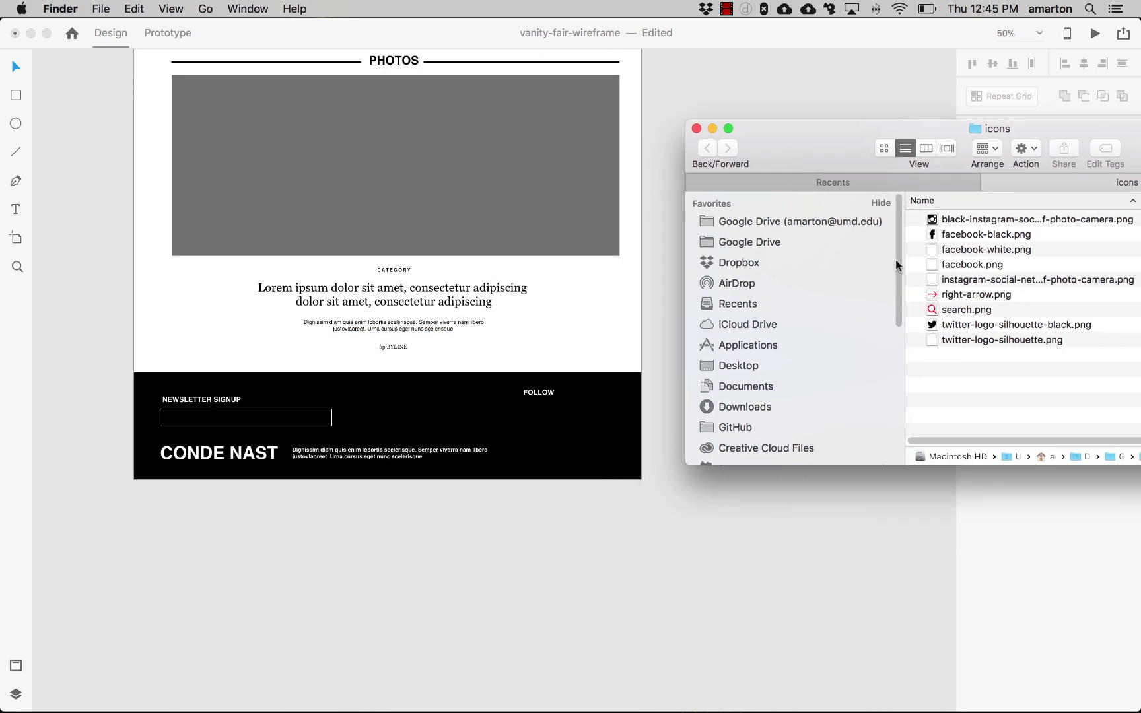
Select facebook-white.png, twitter-logo-silhouette.png and the white Instagram file and drag them toward the wireframe
{"action": "left_click", "coordinate": [982, 251]}
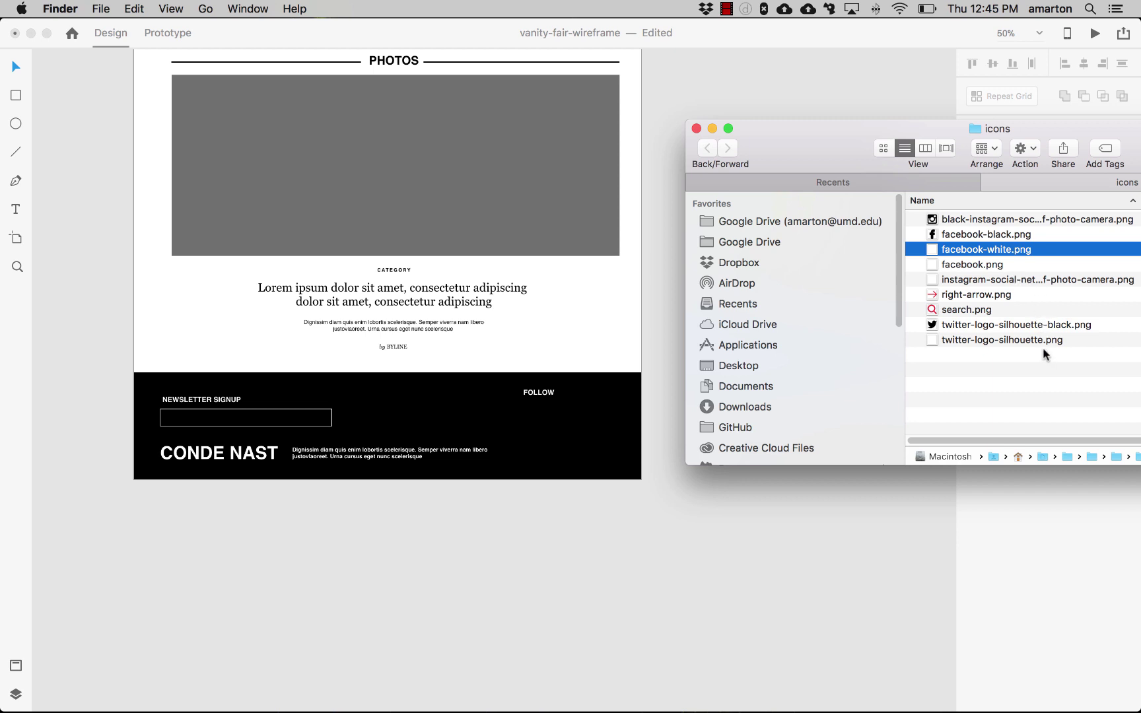
{"action": "left_click", "coordinate": [1018, 341], "text": "super"}
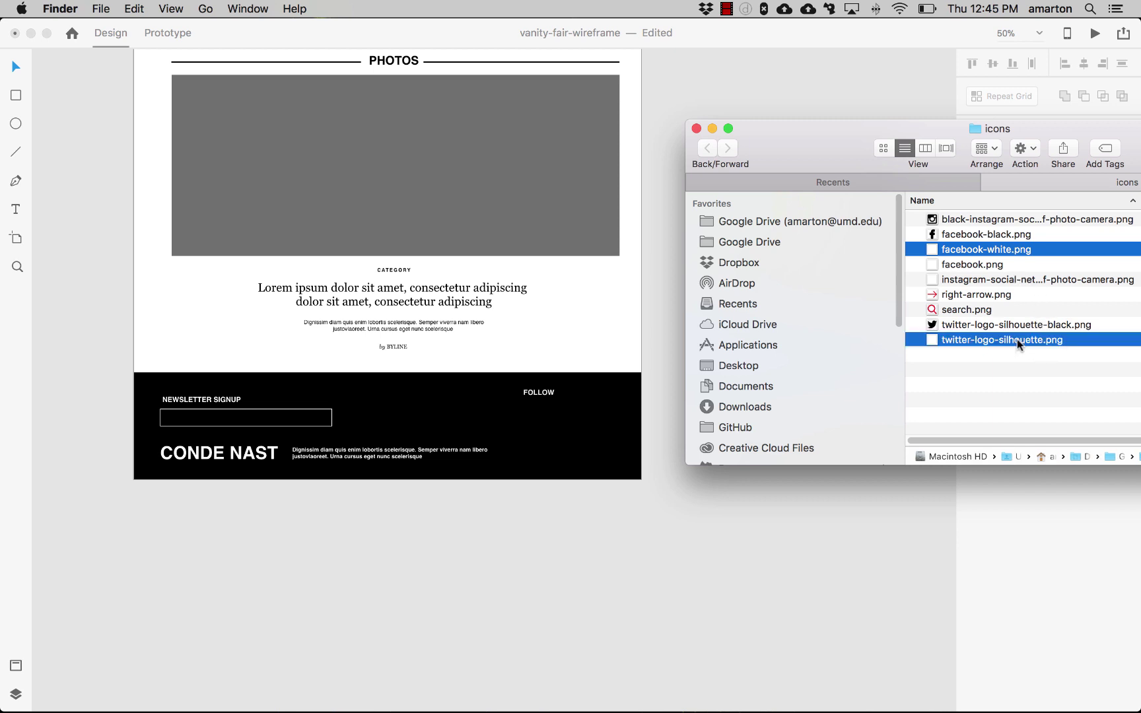
{"action": "left_click", "coordinate": [1012, 282], "text": "super"}
{"action": "left_click_drag", "start_coordinate": [982, 258], "coordinate": [473, 399]}
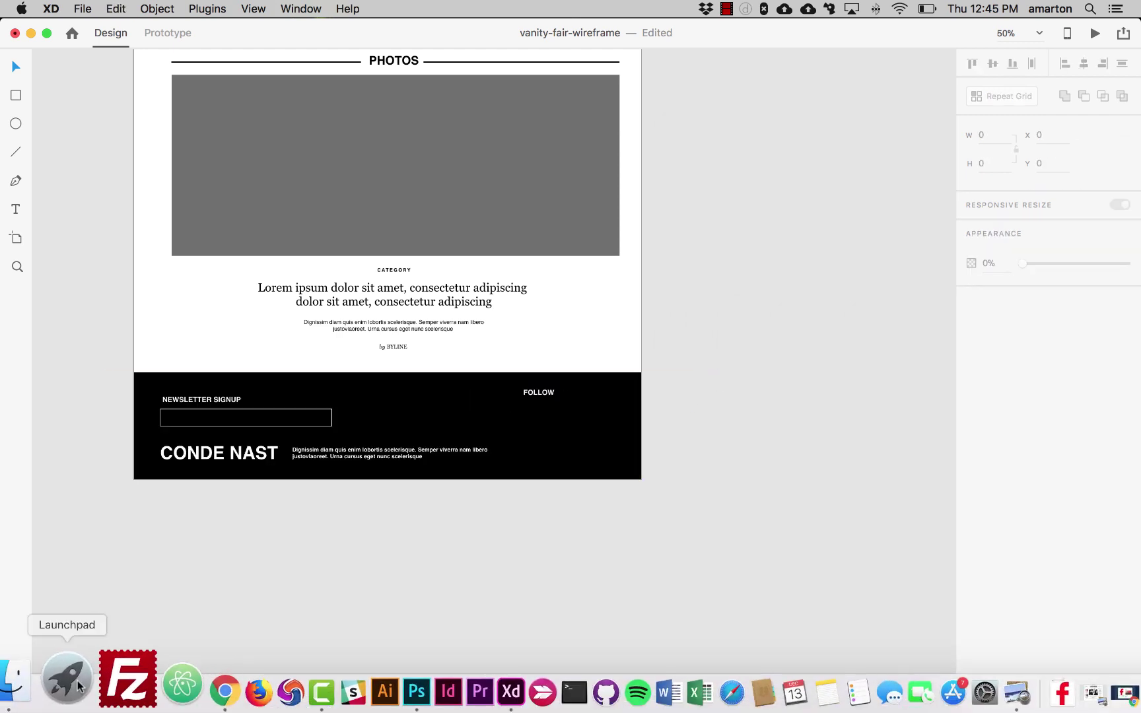
{"action": "left_click", "coordinate": [41, 675]}
{"action": "left_click_drag", "start_coordinate": [951, 250], "coordinate": [428, 231]}
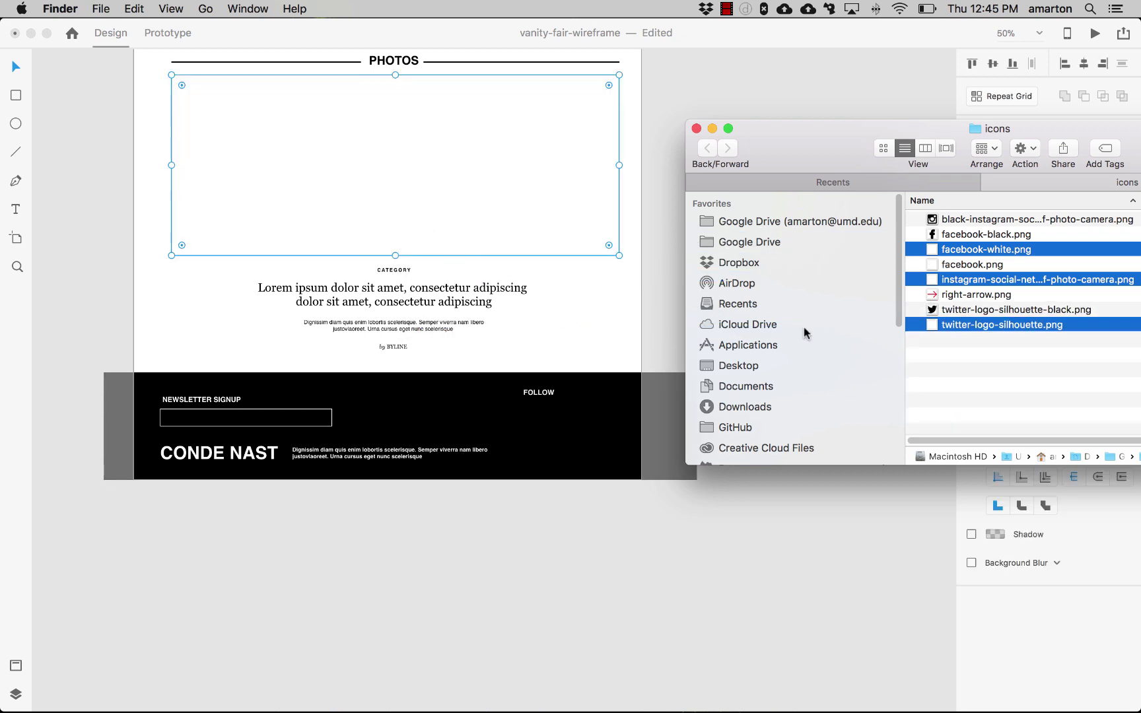
{"action": "left_click", "coordinate": [581, 285]}
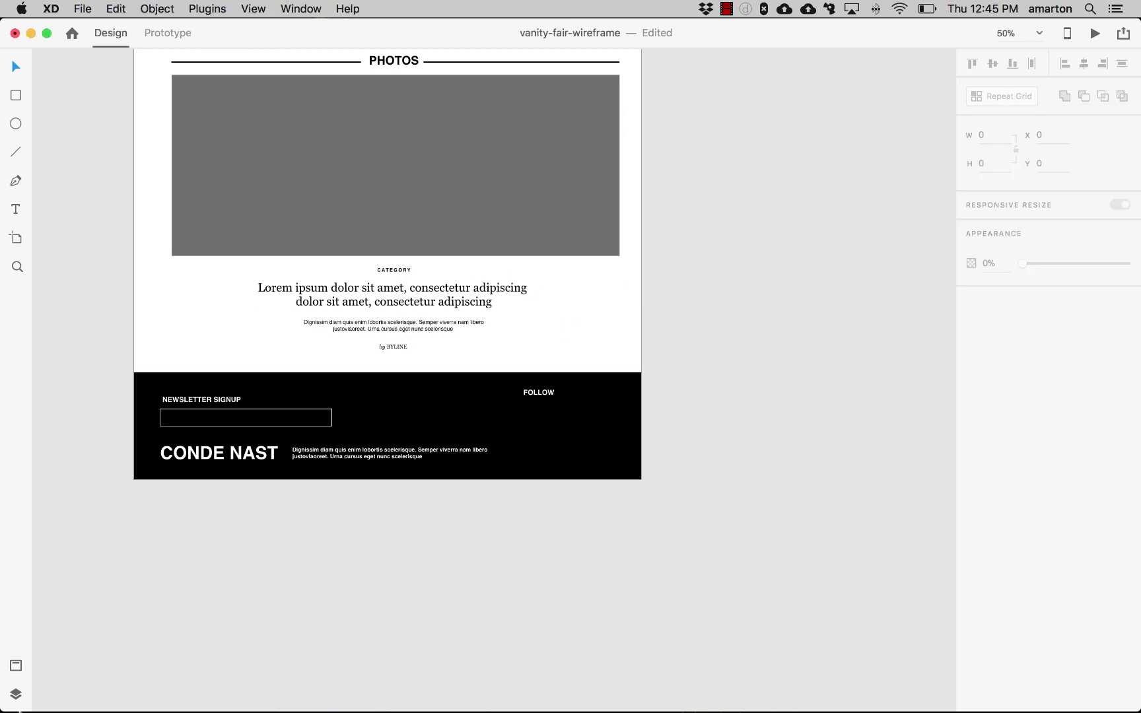
Place twitter-logo-silhouette.png alone on the wireframe and move it under FOLLOW in the footer
{"action": "mouse_move", "coordinate": [41, 706]}
{"action": "left_click", "coordinate": [41, 682]}
{"action": "left_click", "coordinate": [969, 383]}
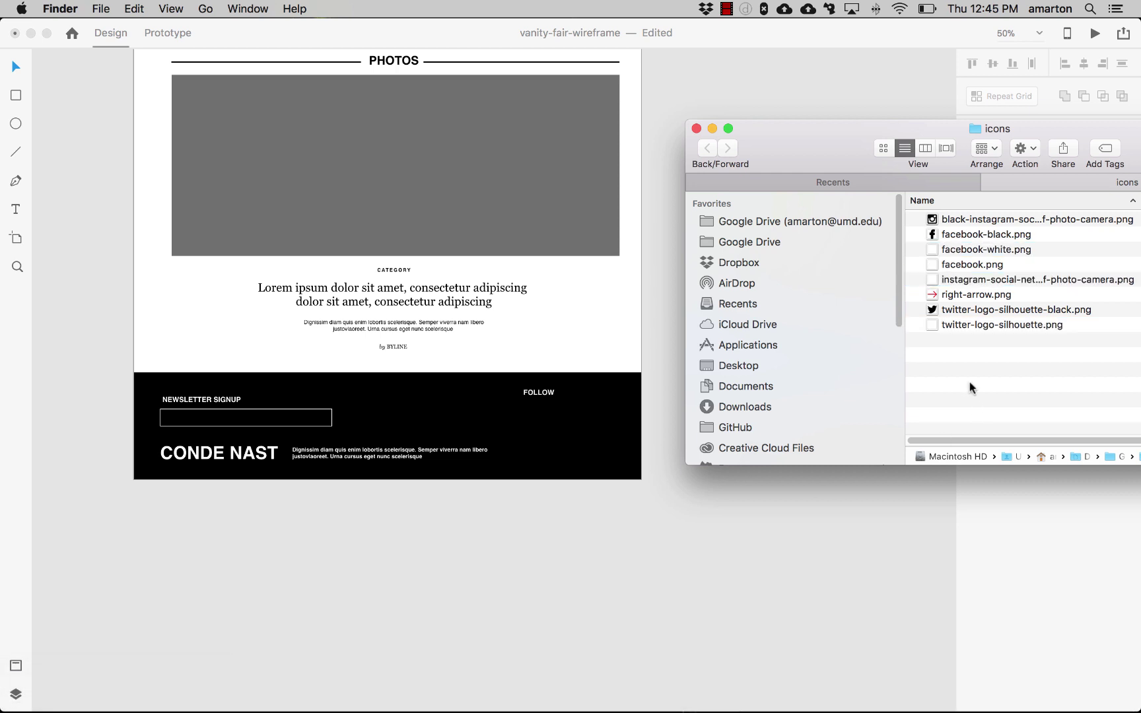
{"action": "left_click_drag", "start_coordinate": [955, 325], "coordinate": [536, 336]}
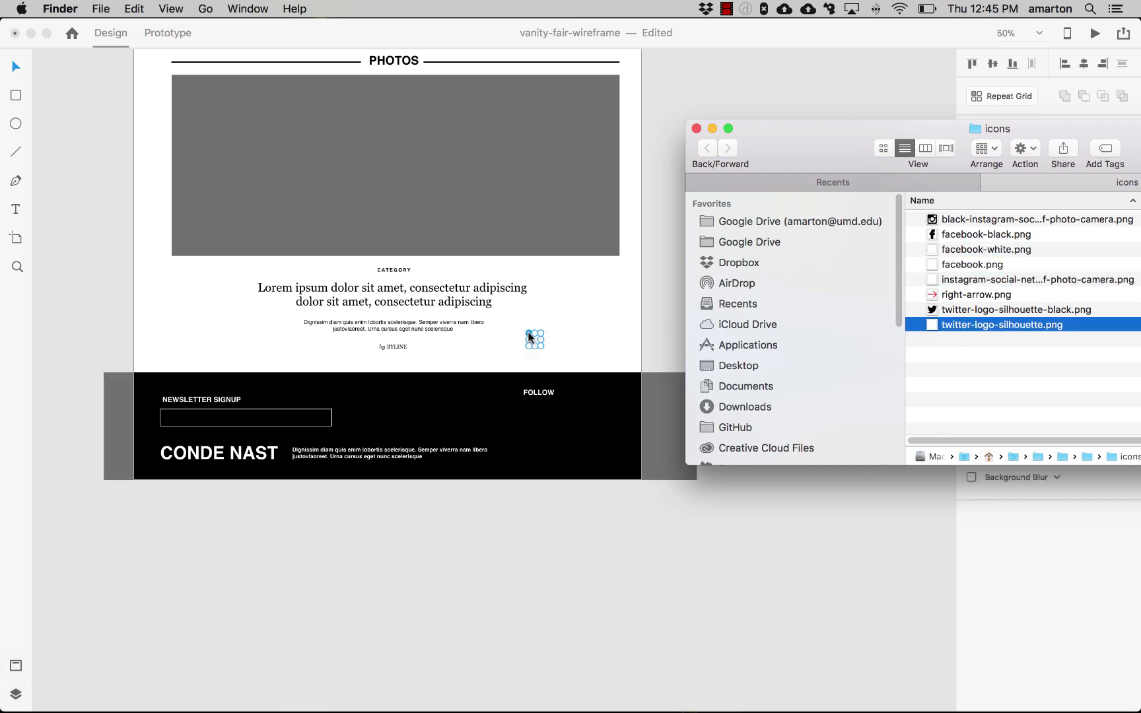
{"action": "left_click", "coordinate": [536, 360]}
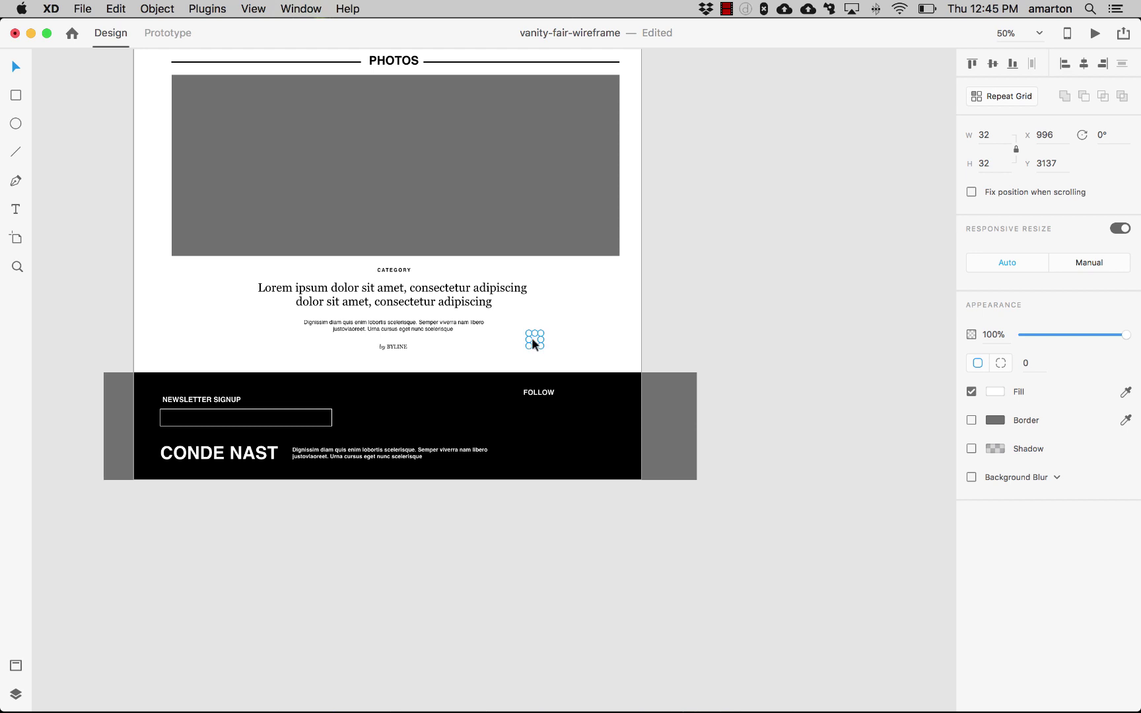
{"action": "left_click_drag", "start_coordinate": [532, 339], "coordinate": [533, 415]}
Place the white Instagram icon in the footer beside the Twitter logo
{"action": "mouse_move", "coordinate": [132, 694]}
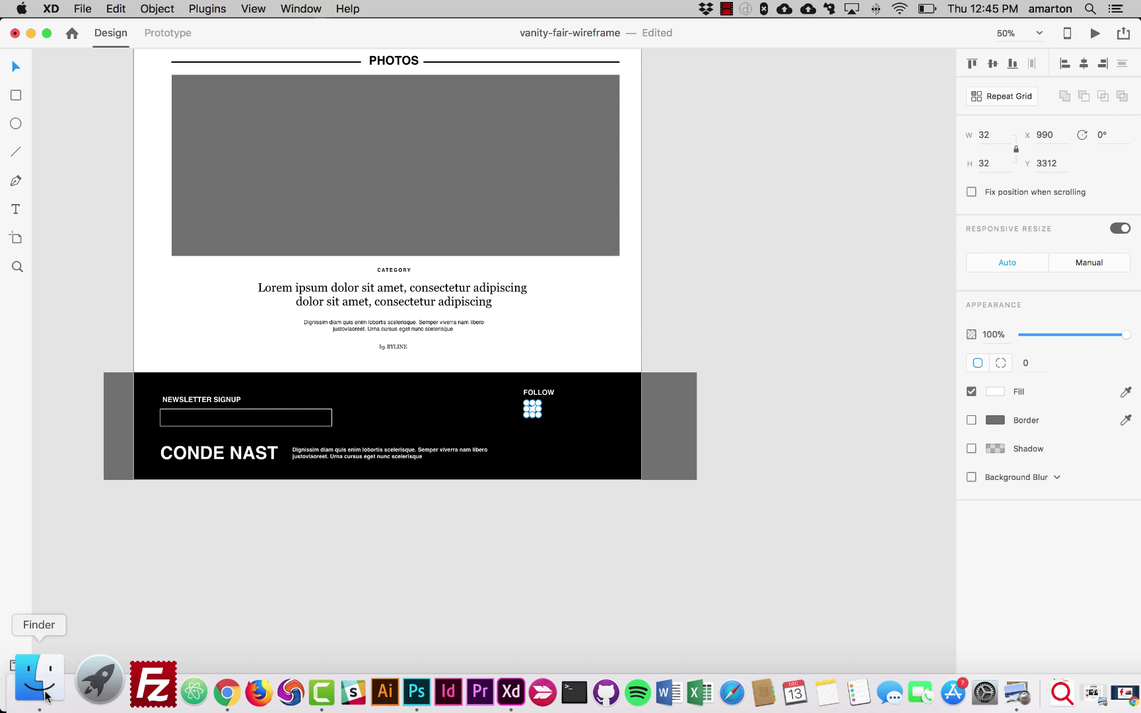
{"action": "left_click", "coordinate": [46, 694]}
{"action": "left_click", "coordinate": [960, 369]}
{"action": "left_click", "coordinate": [948, 279]}
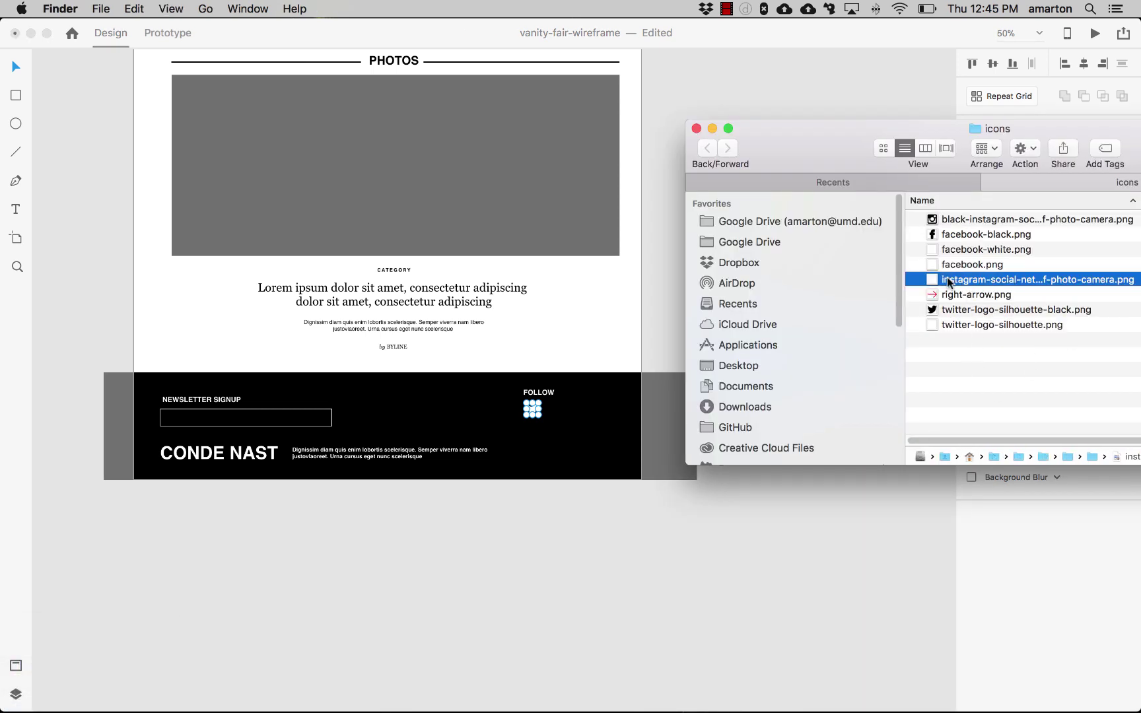
{"action": "left_click_drag", "start_coordinate": [955, 279], "coordinate": [552, 341]}
{"action": "left_click", "coordinate": [543, 338]}
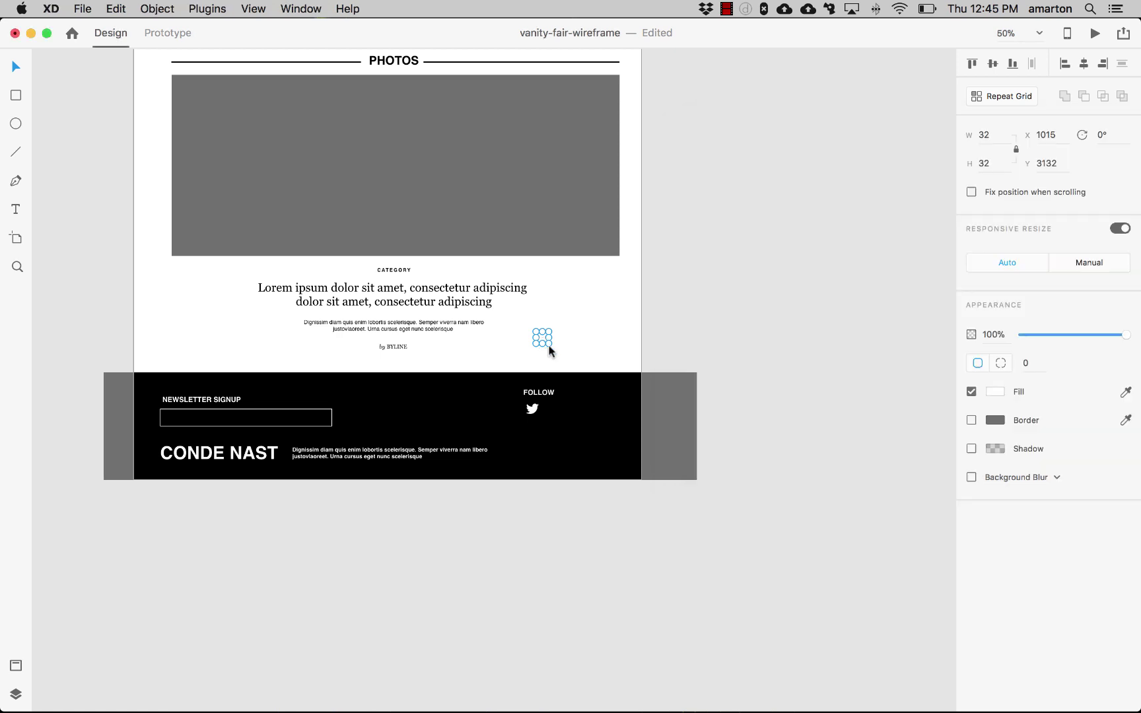
{"action": "left_click_drag", "start_coordinate": [548, 338], "coordinate": [555, 414]}
Drop facebook-white.png into the footer next to the other social icons
{"action": "left_click", "coordinate": [30, 684]}
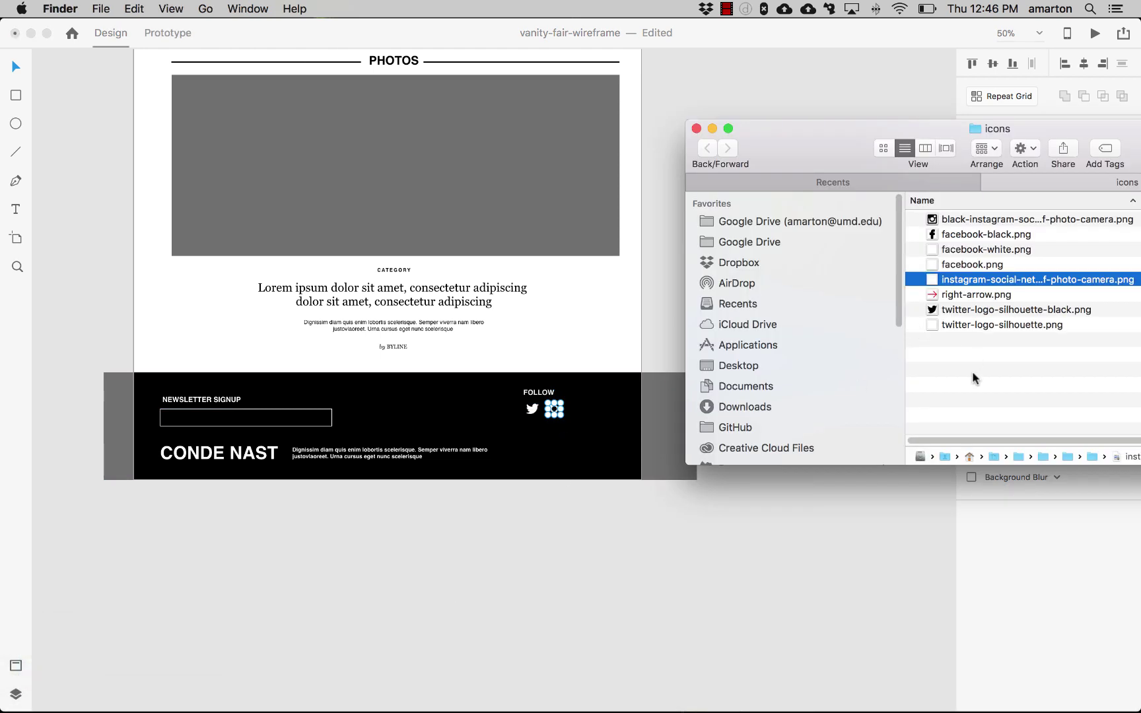
{"action": "left_click_drag", "start_coordinate": [991, 249], "coordinate": [580, 399]}
{"action": "left_click", "coordinate": [578, 342]}
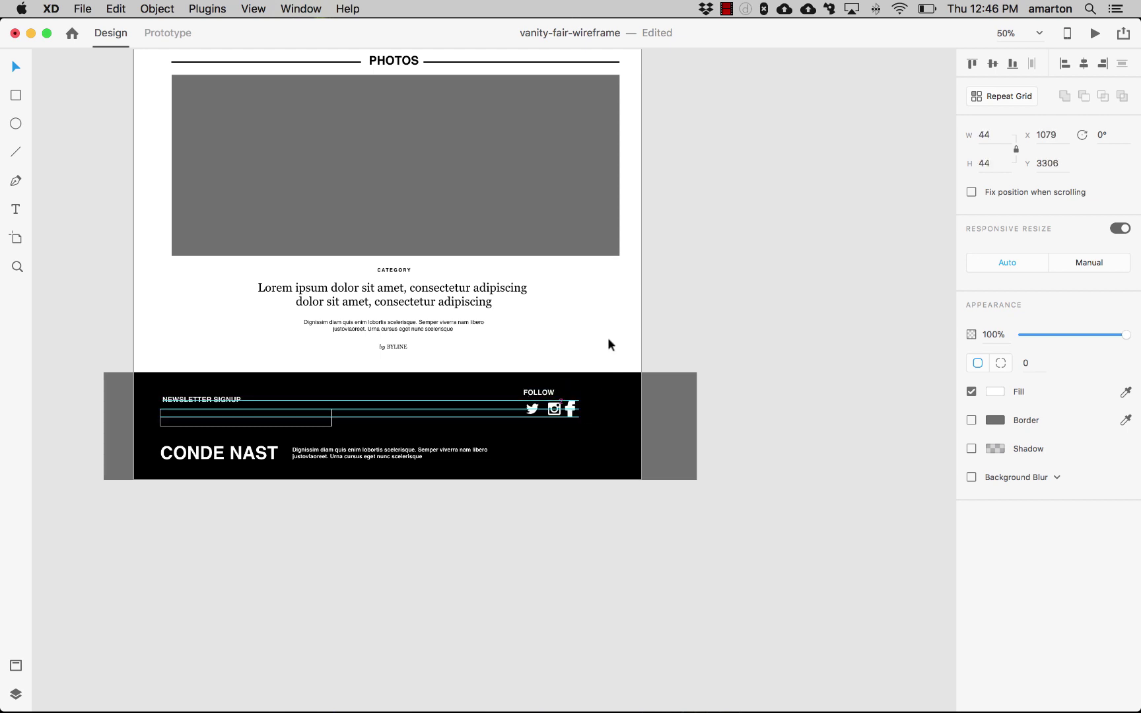
{"action": "left_click", "coordinate": [586, 327]}
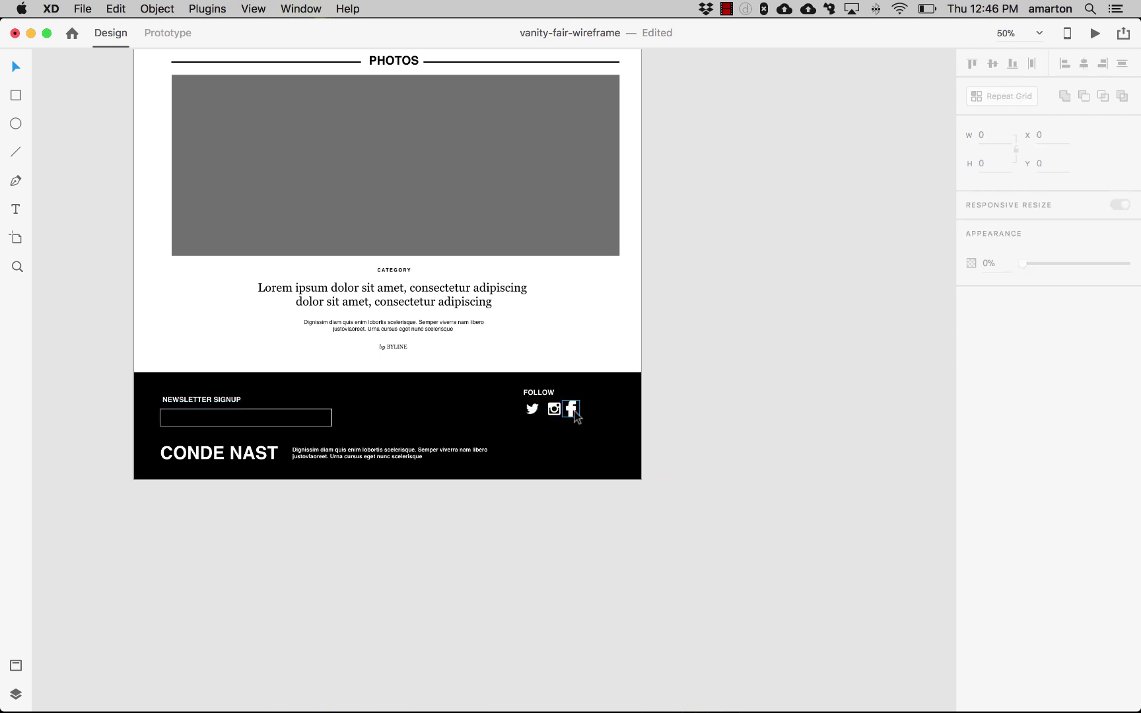
Move Facebook left of Twitter, adjust Instagram, and shift the icon group slightly right
{"action": "left_click_drag", "start_coordinate": [574, 411], "coordinate": [551, 401]}
{"action": "left_click", "coordinate": [552, 406]}
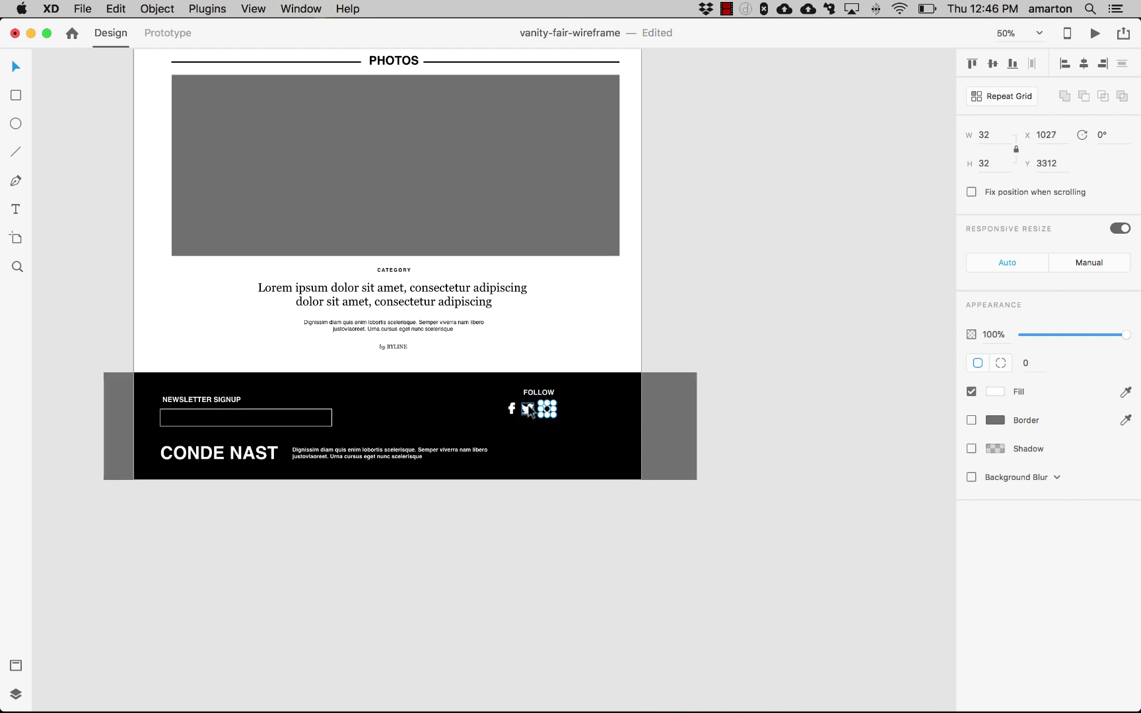
{"action": "left_click", "coordinate": [528, 408]}
{"action": "left_click", "coordinate": [514, 408], "text": "shift"}
{"action": "left_click_drag", "start_coordinate": [549, 410], "coordinate": [565, 415]}
{"action": "left_click", "coordinate": [704, 310]}
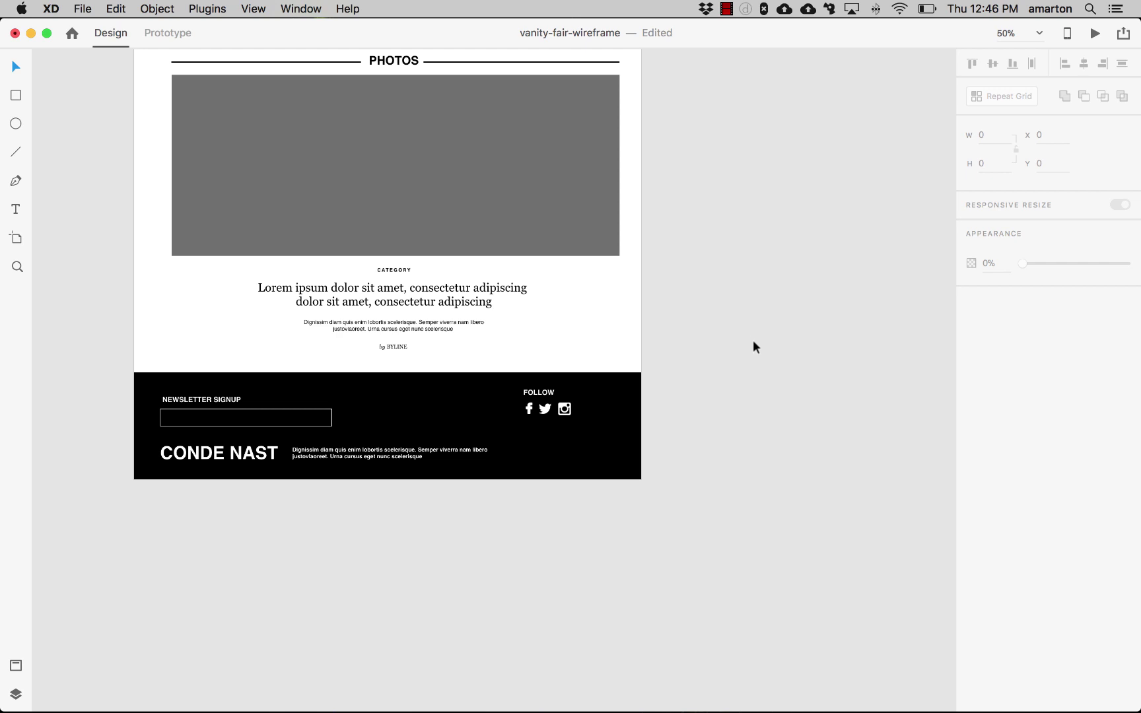
Make the CATEGORY label under PHOTOS red (#FF0000)
{"action": "scroll", "coordinate": [784, 410], "scroll_direction": "up", "scroll_amount": 2}
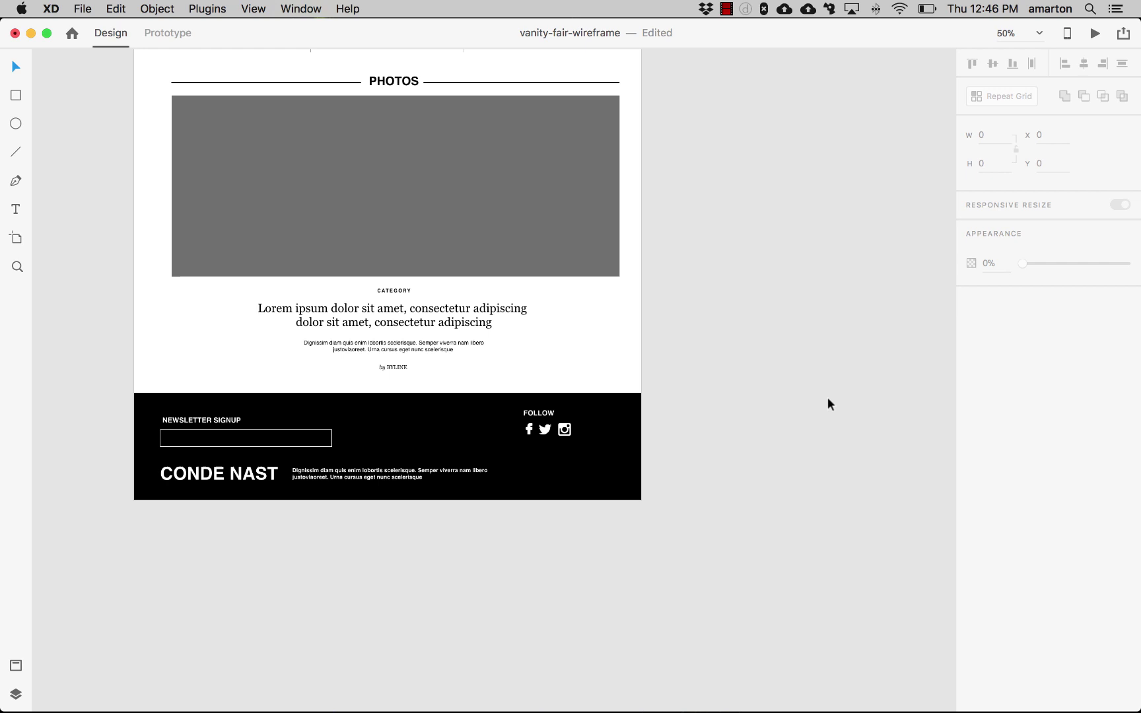
{"action": "left_click", "coordinate": [389, 290]}
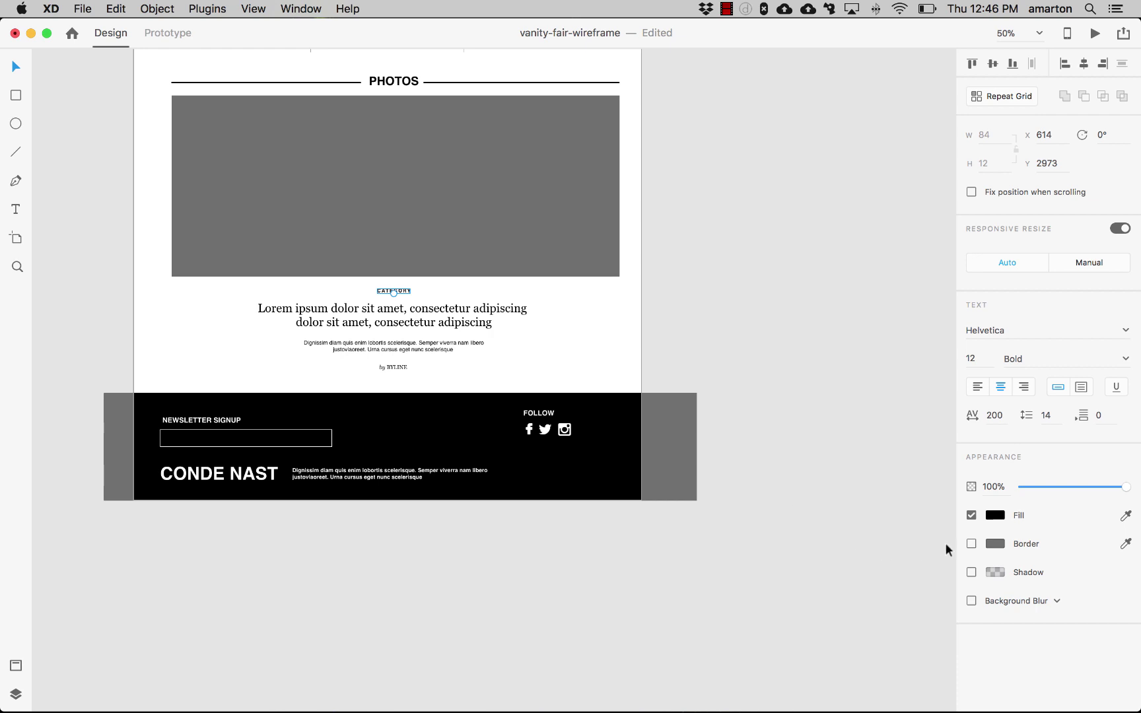
{"action": "left_click", "coordinate": [1000, 514]}
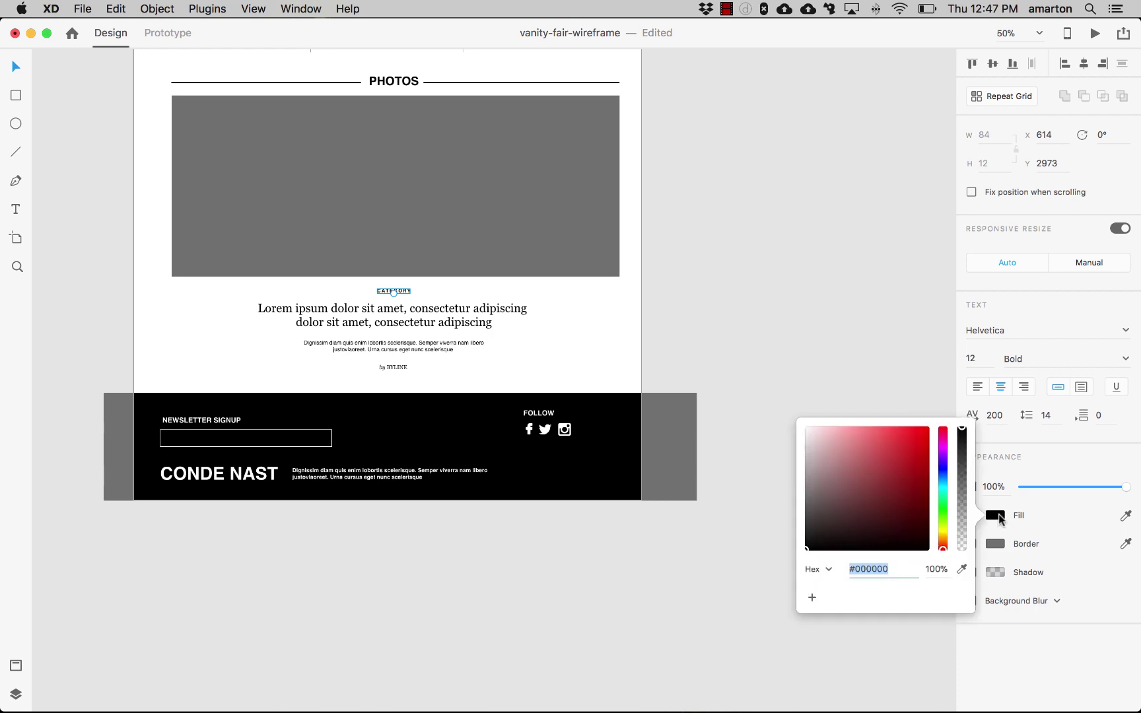
{"action": "type", "text": "#"}
{"action": "key", "text": "Return"}
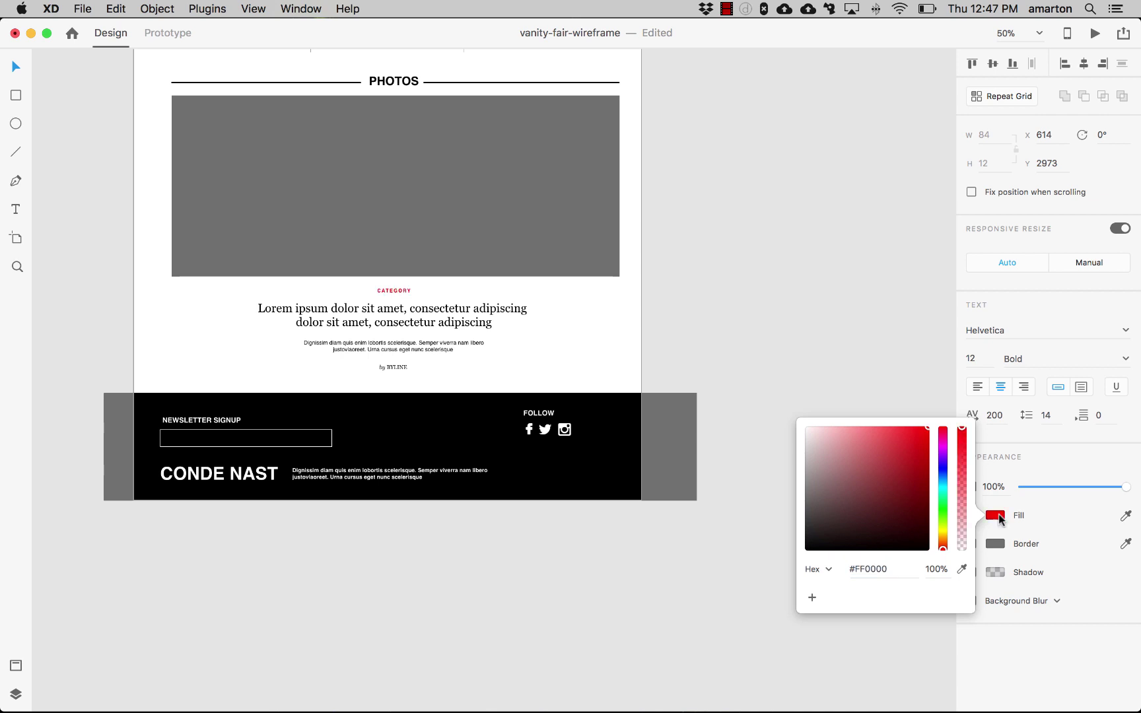
{"action": "left_click", "coordinate": [826, 313]}
Turn the third SEE ALL label's text red (#ff0000)
{"action": "scroll", "coordinate": [781, 311], "scroll_direction": "up", "scroll_amount": 2}
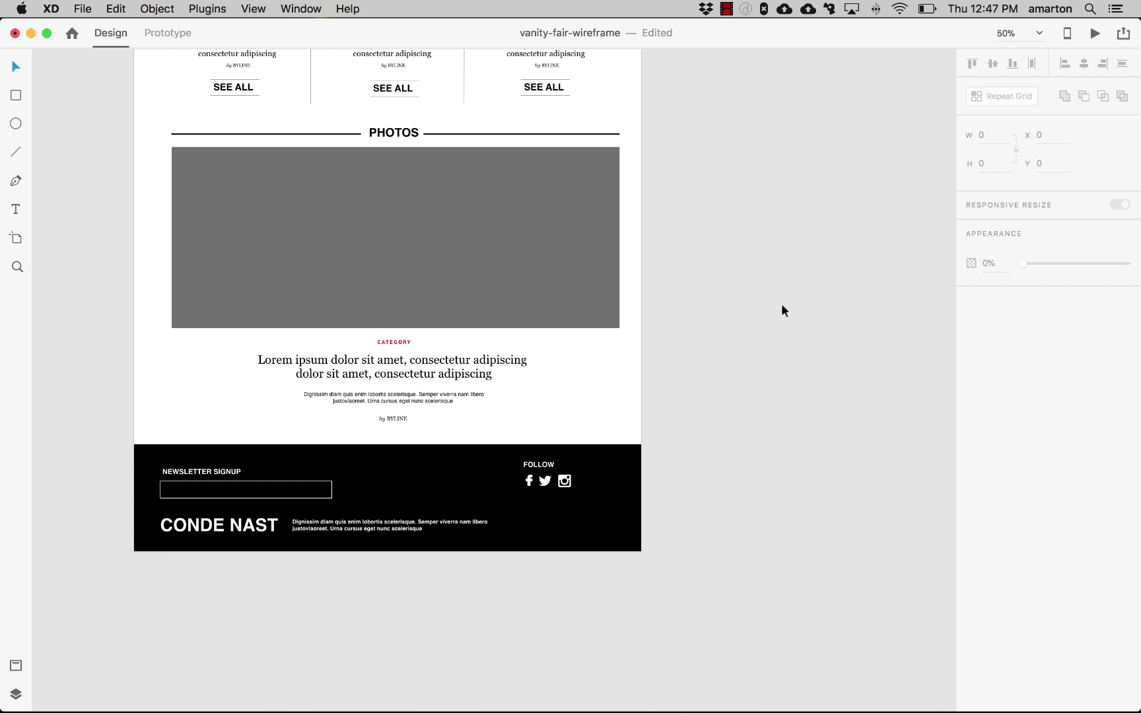
{"action": "scroll", "coordinate": [782, 303], "scroll_direction": "up", "scroll_amount": 2}
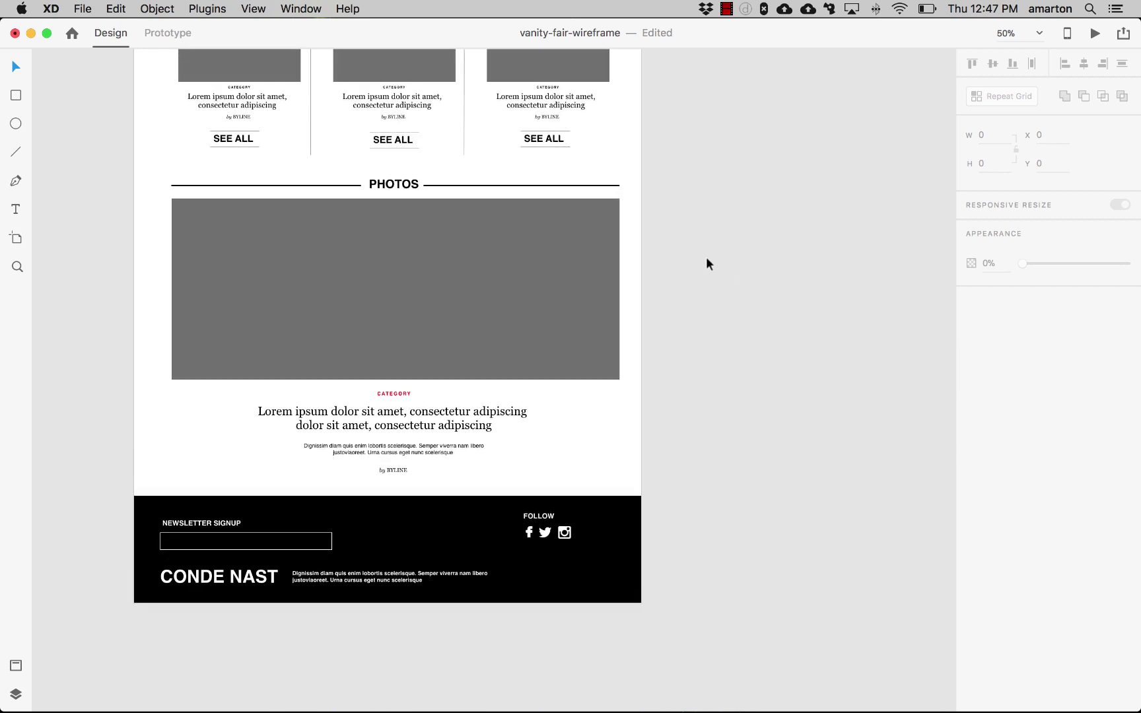
{"action": "left_click", "coordinate": [556, 140]}
{"action": "double_click", "coordinate": [554, 140]}
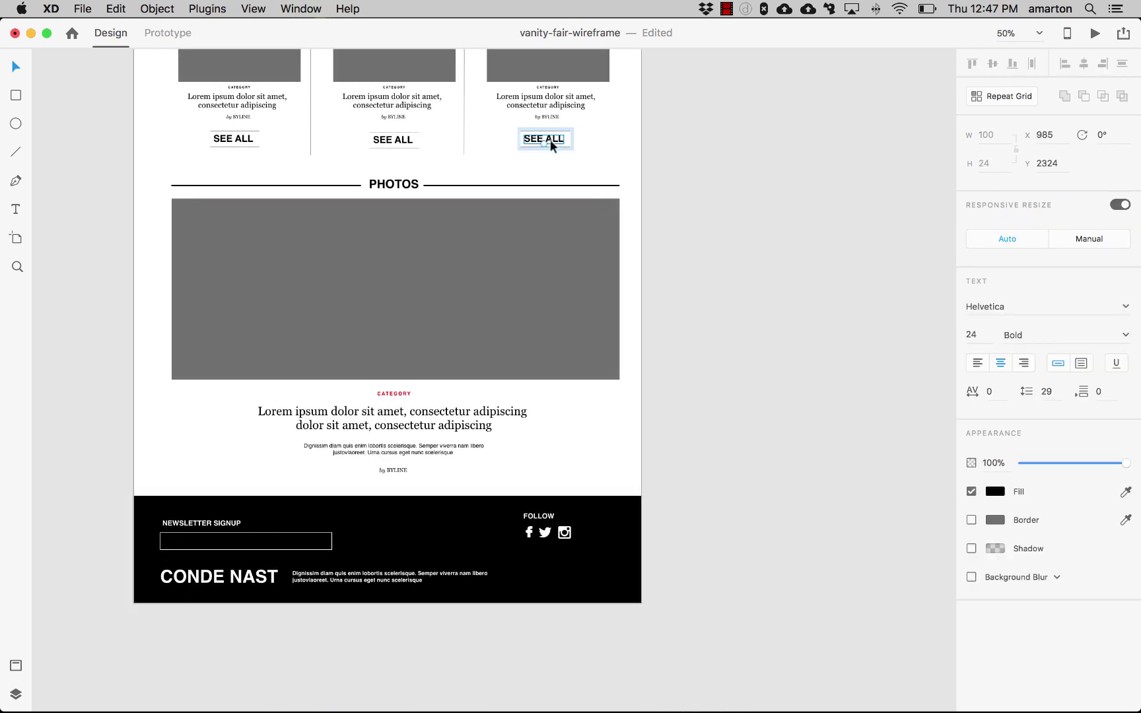
{"action": "double_click", "coordinate": [551, 138]}
{"action": "left_click", "coordinate": [995, 492]}
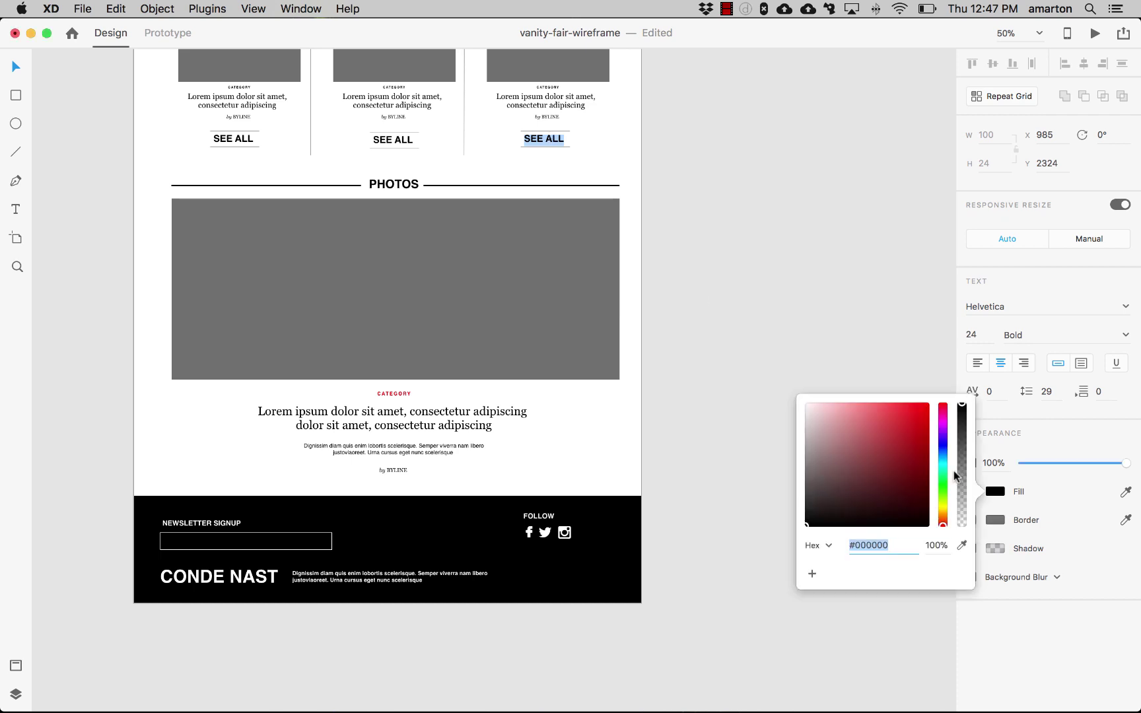
{"action": "type", "text": "#ff0000"}
{"action": "key", "text": "Return"}
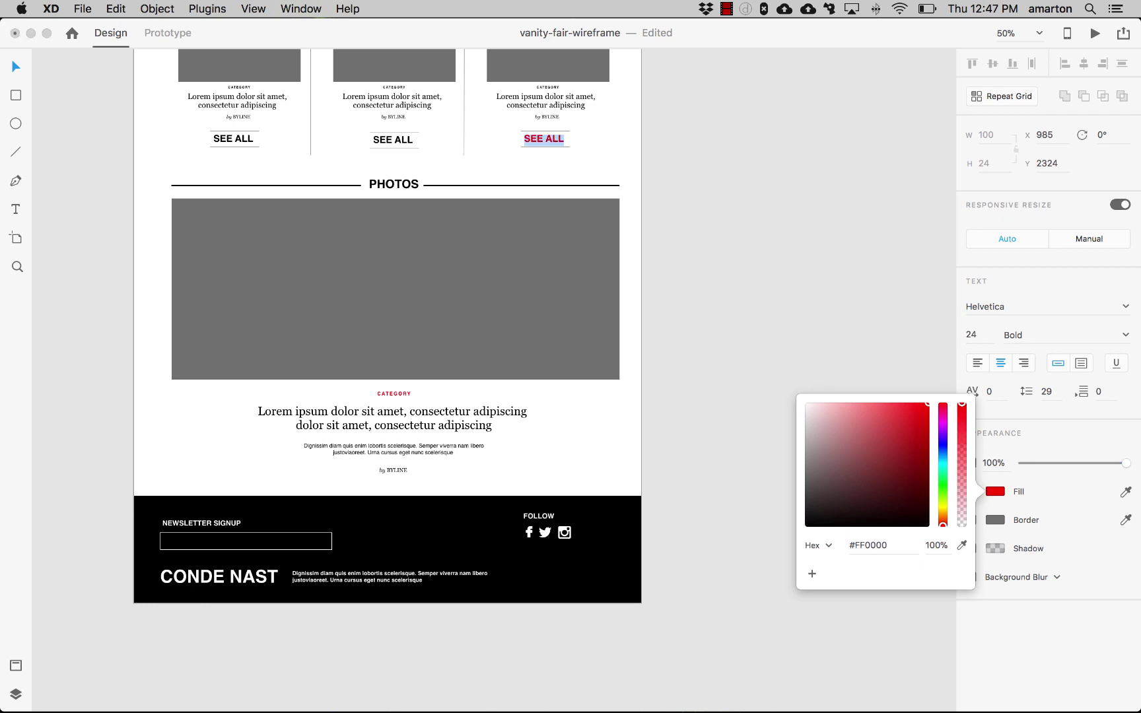
{"action": "key", "text": "Escape"}
{"action": "left_click", "coordinate": [197, 131]}
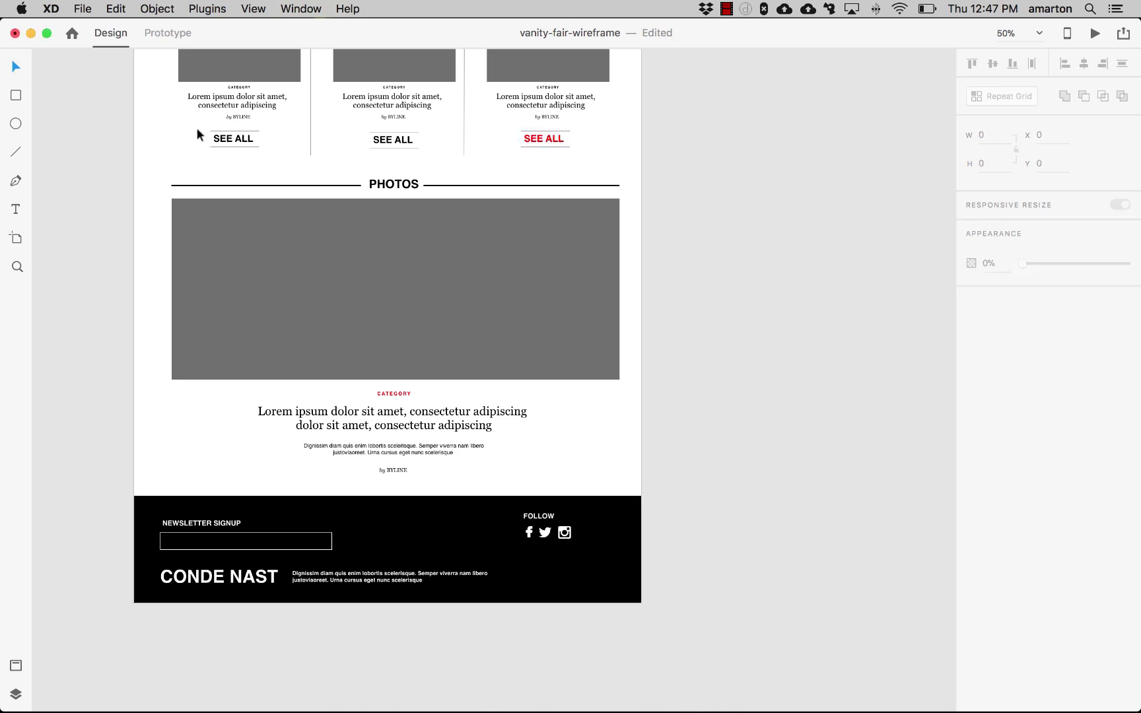
Make the first and middle SEE ALL labels red (ff0000) as well
{"action": "left_click", "coordinate": [238, 142]}
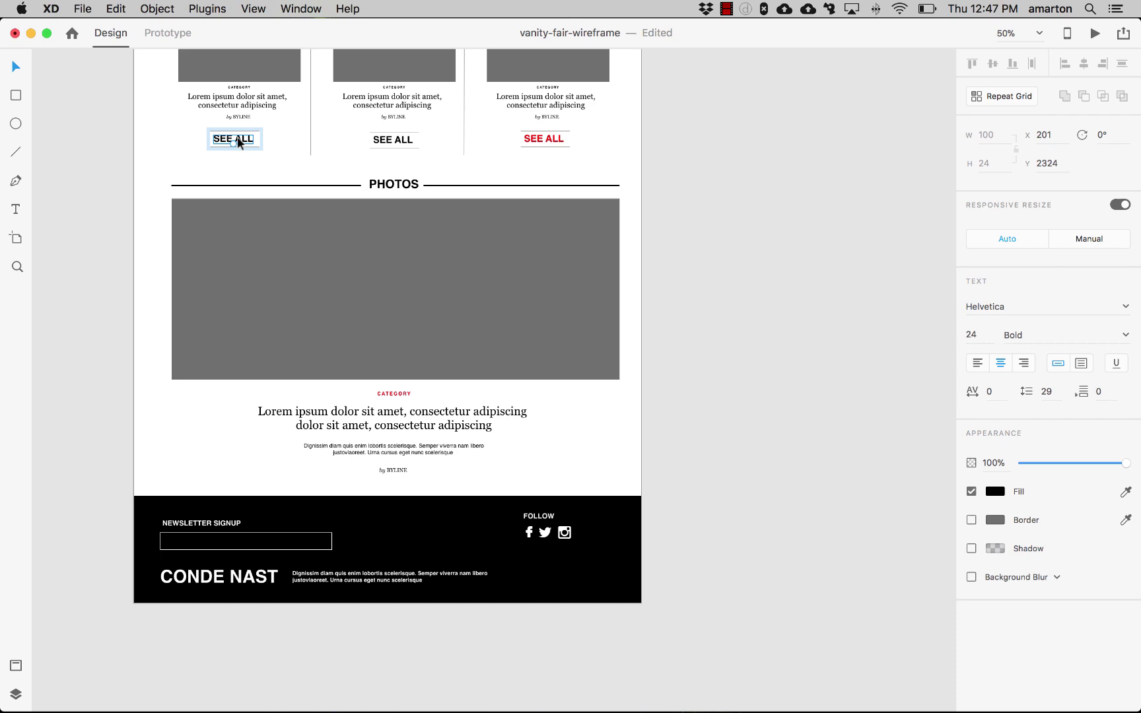
{"action": "left_click", "coordinate": [995, 491]}
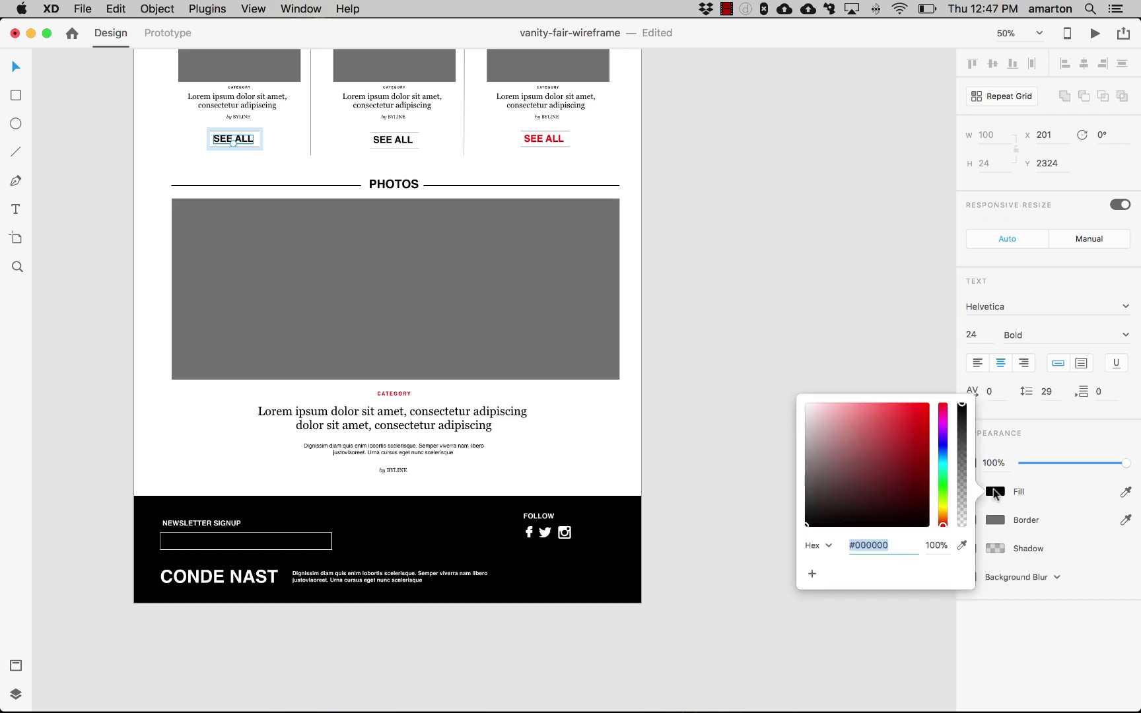
{"action": "type", "text": "#"}
{"action": "key", "text": "Return"}
{"action": "left_click", "coordinate": [767, 251]}
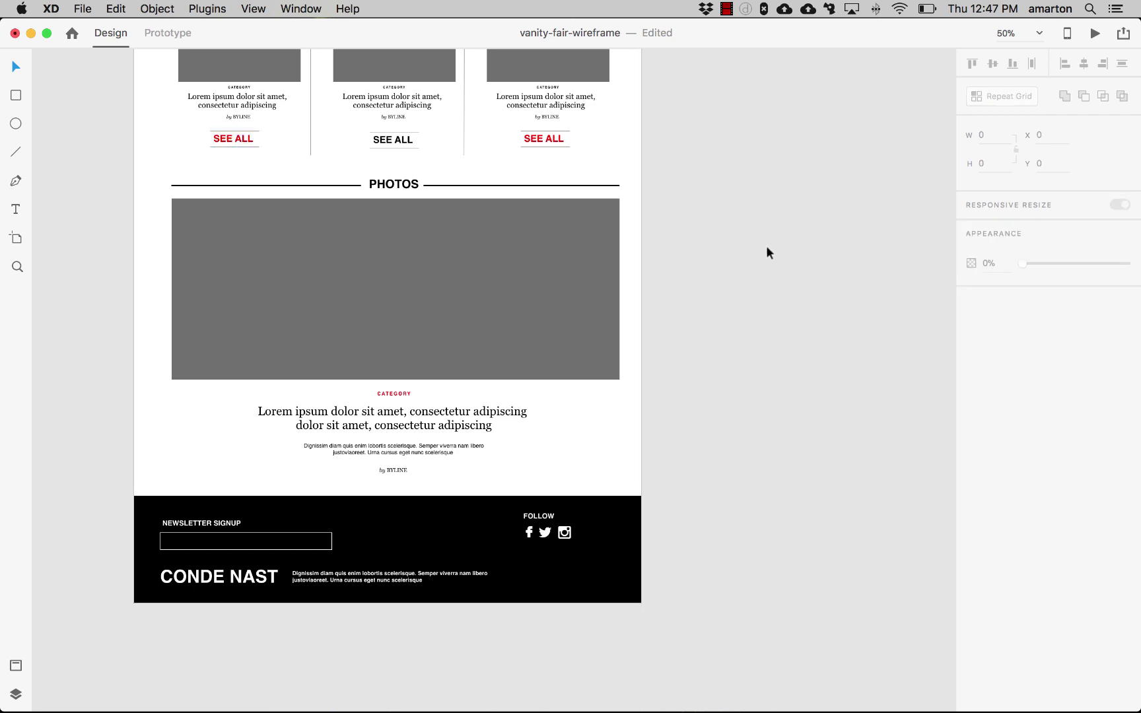
{"action": "double_click", "coordinate": [395, 140]}
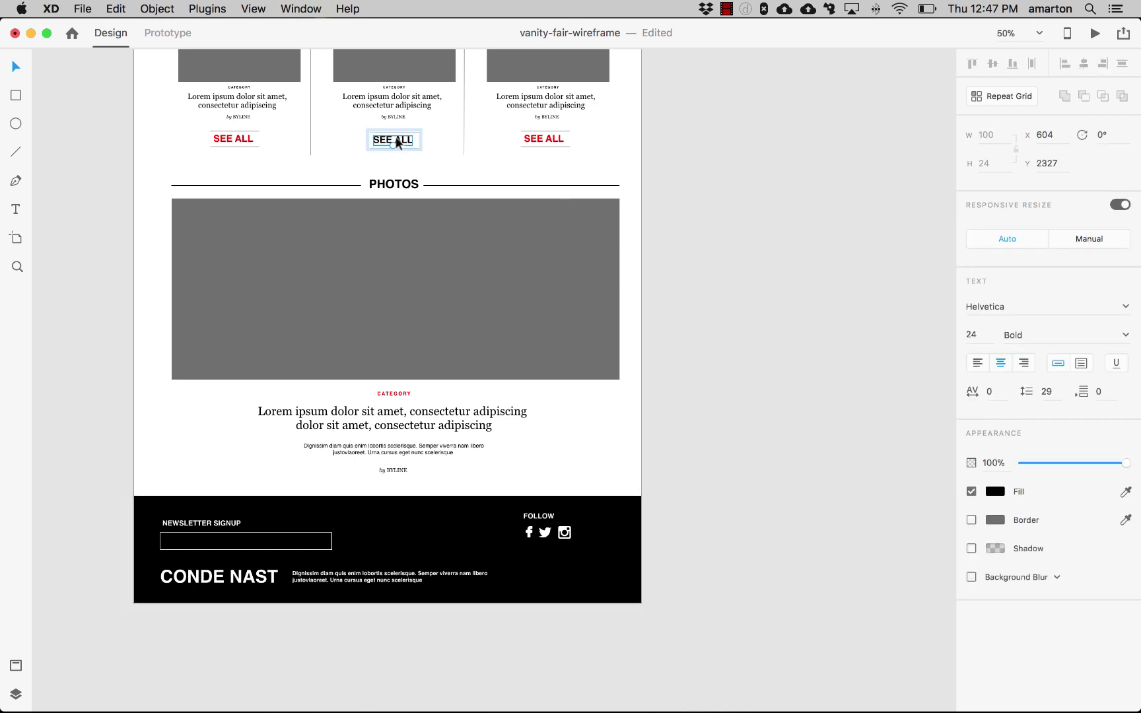
{"action": "double_click", "coordinate": [995, 489]}
{"action": "left_click", "coordinate": [993, 489]}
{"action": "type", "text": "ff0000"}
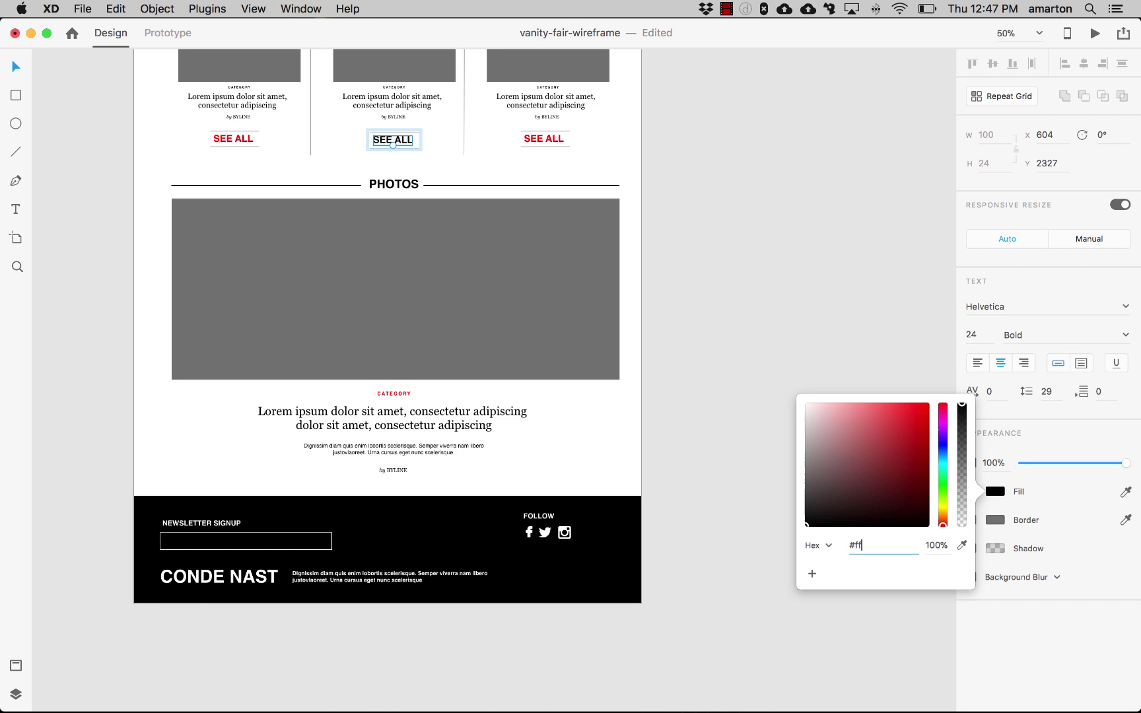
{"action": "key", "text": "Return"}
{"action": "left_click", "coordinate": [754, 188]}
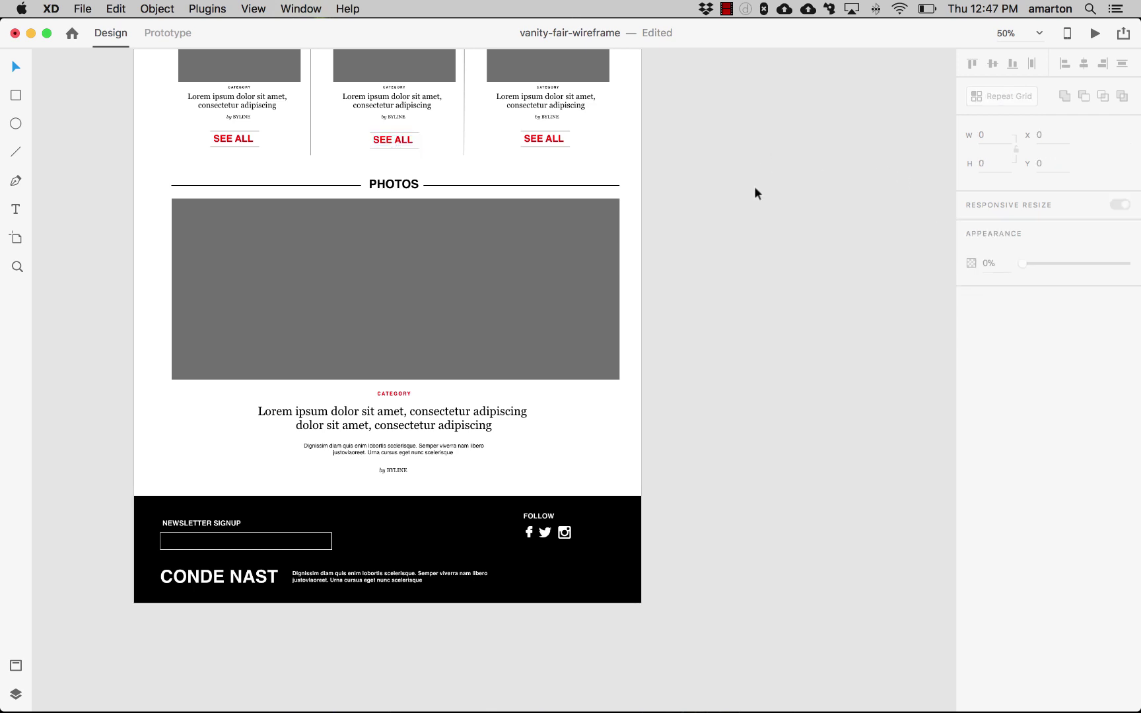
Nudge the TITLE rule line down and give it a red (#ff0000) border
{"action": "scroll", "coordinate": [756, 192], "scroll_direction": "up", "scroll_amount": 5}
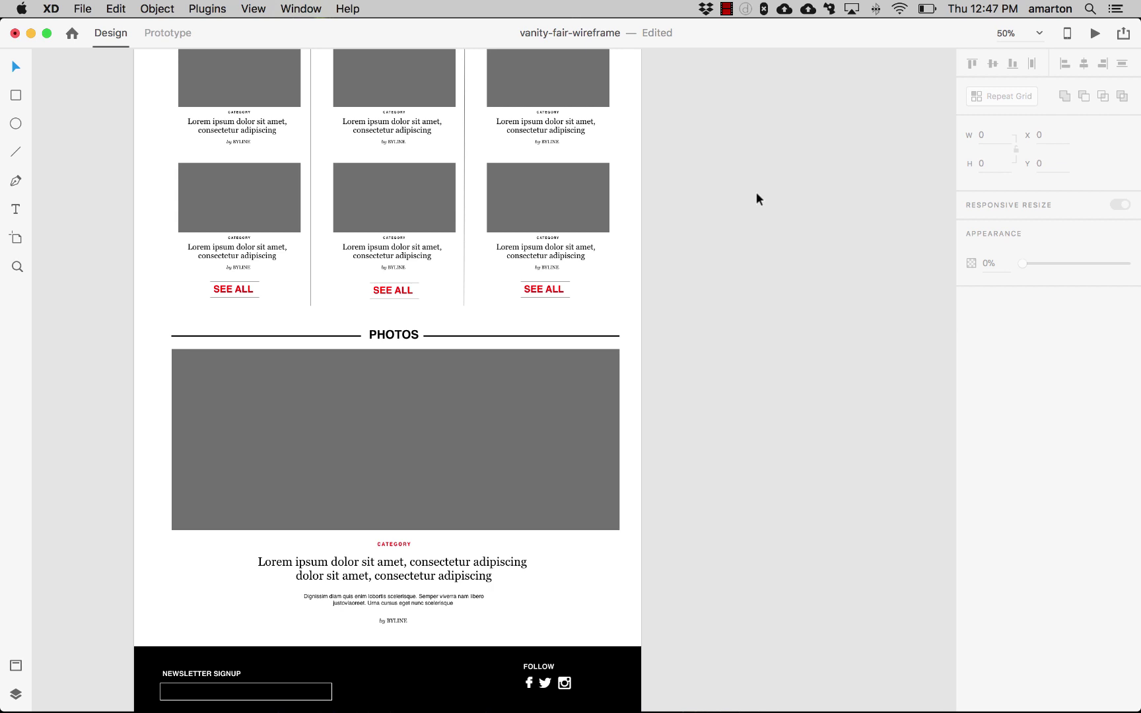
{"action": "scroll", "coordinate": [786, 211], "scroll_direction": "up", "scroll_amount": 5}
{"action": "scroll", "coordinate": [785, 211], "scroll_direction": "up", "scroll_amount": 6}
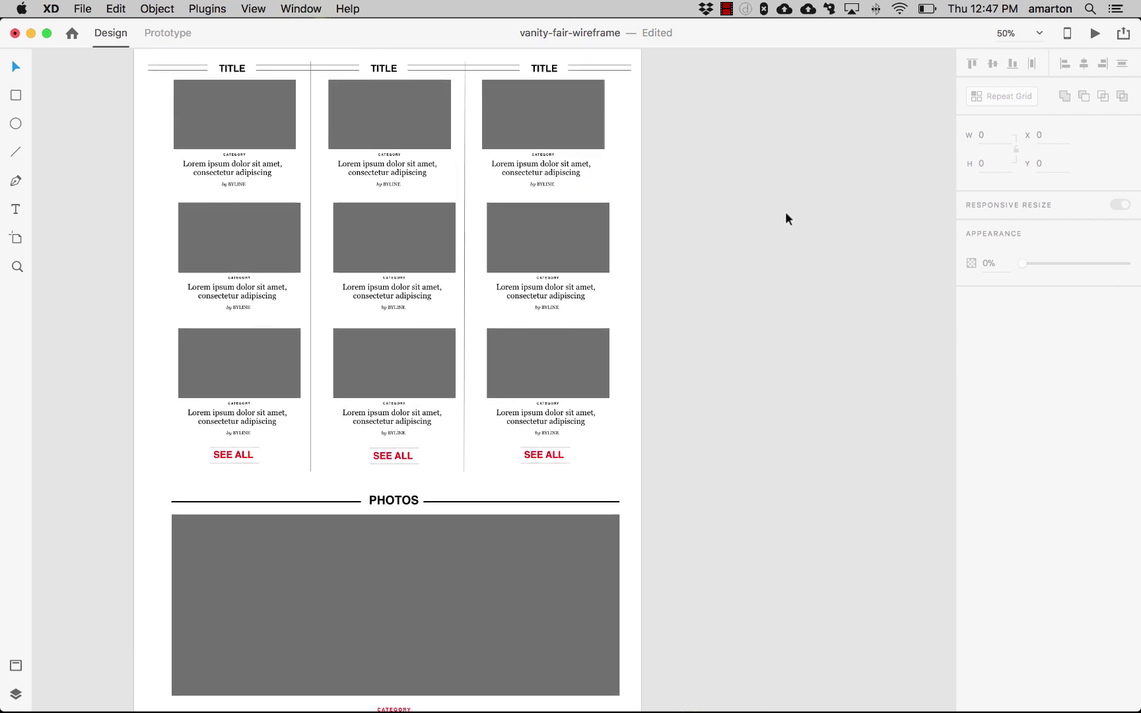
{"action": "left_click", "coordinate": [489, 197]}
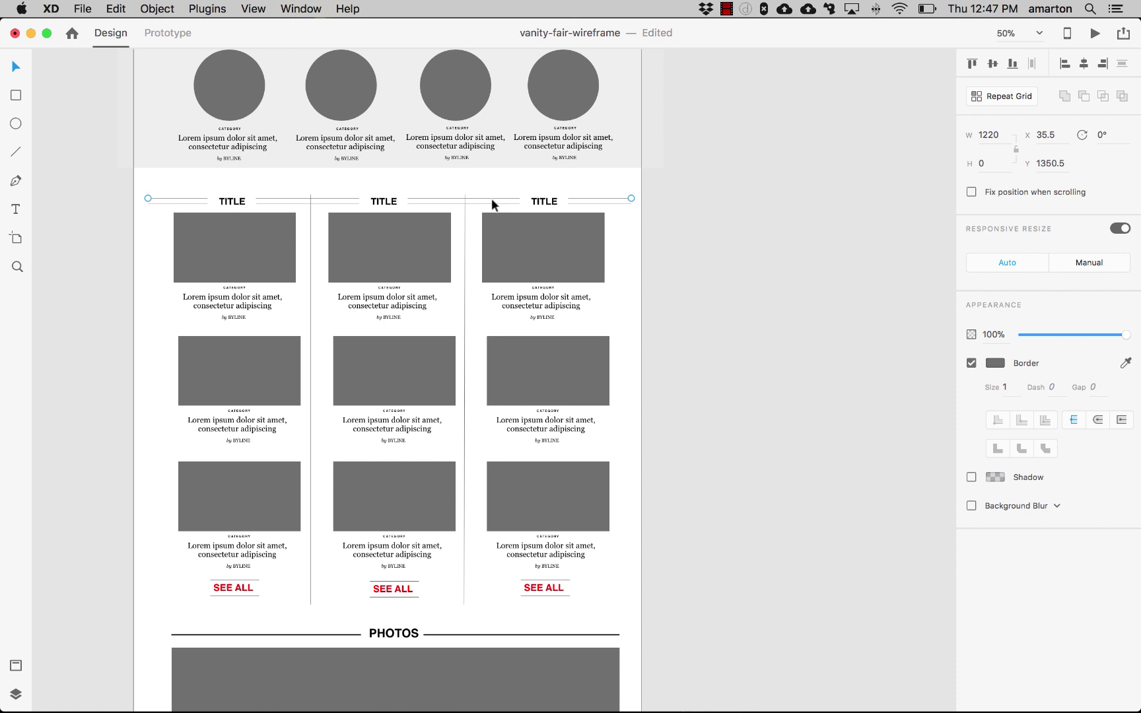
{"action": "left_click_drag", "start_coordinate": [491, 198], "coordinate": [492, 202]}
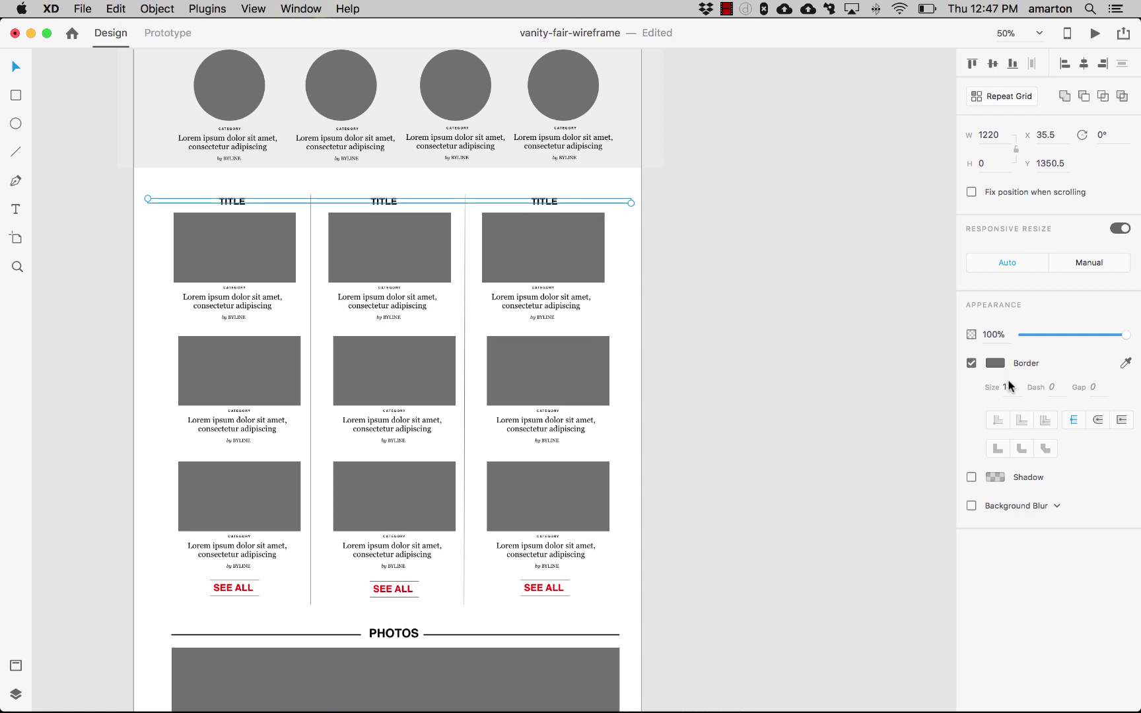
{"action": "left_click", "coordinate": [997, 363]}
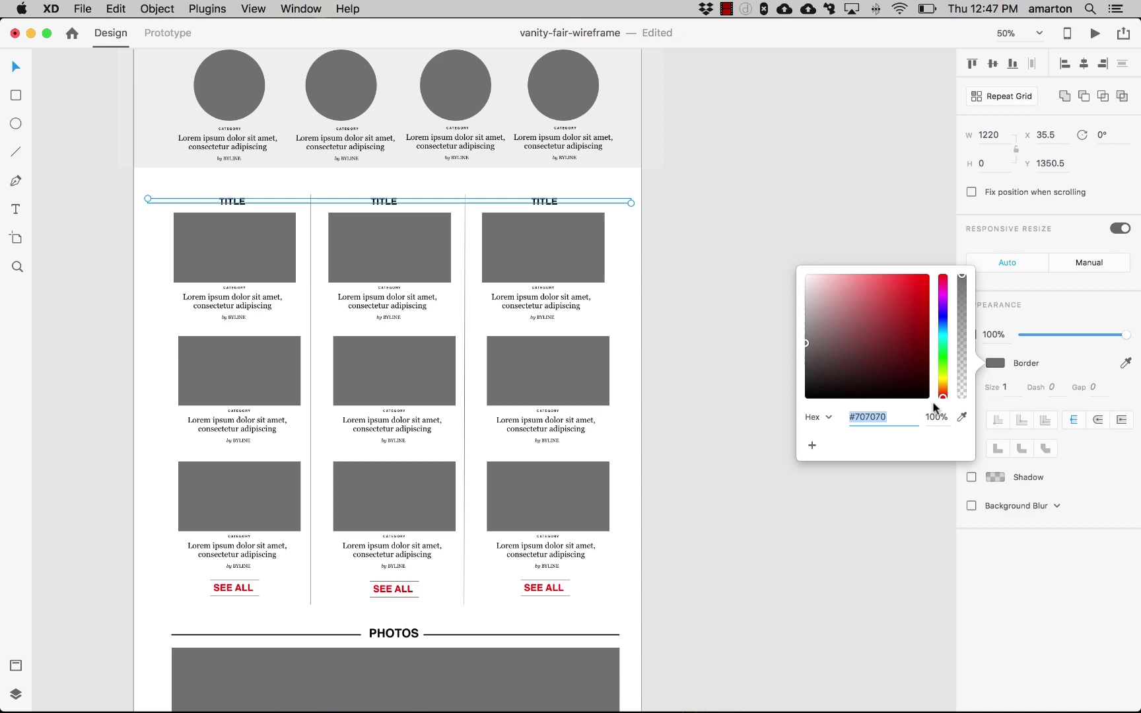
{"action": "type", "text": "#ff0000"}
{"action": "key", "text": "Return"}
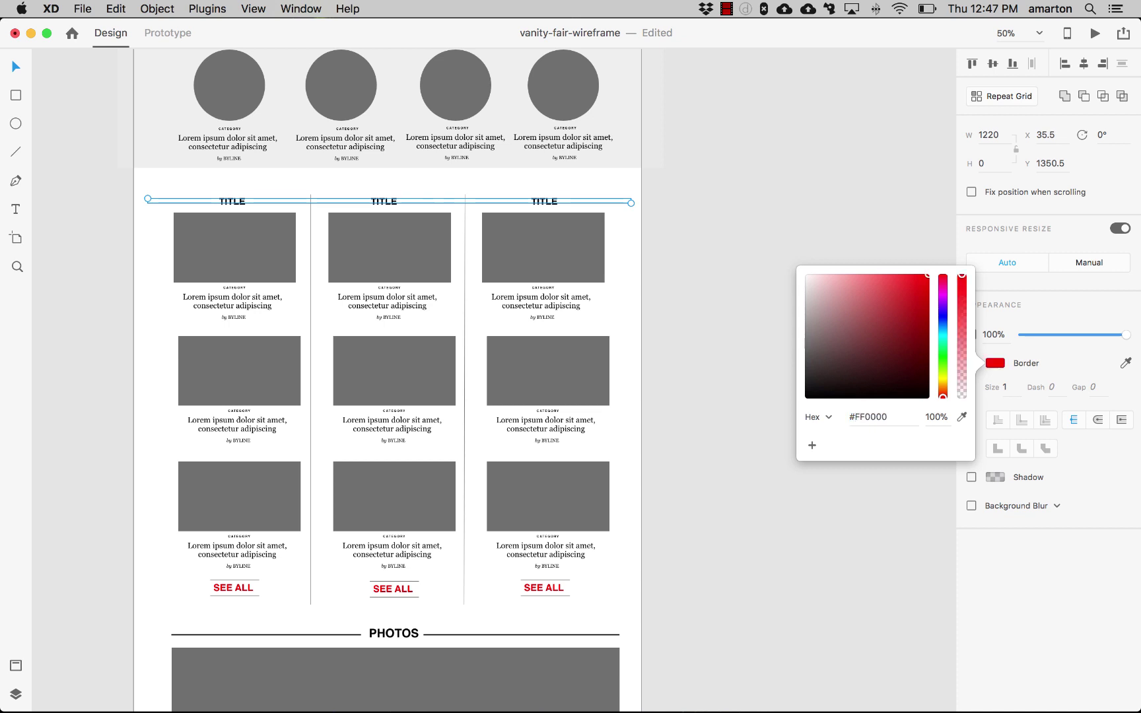
{"action": "left_click", "coordinate": [786, 188]}
Select the four Trending CATEGORY labels and fill them red (#ff0000)
{"action": "scroll", "coordinate": [785, 196], "scroll_direction": "up", "scroll_amount": 3}
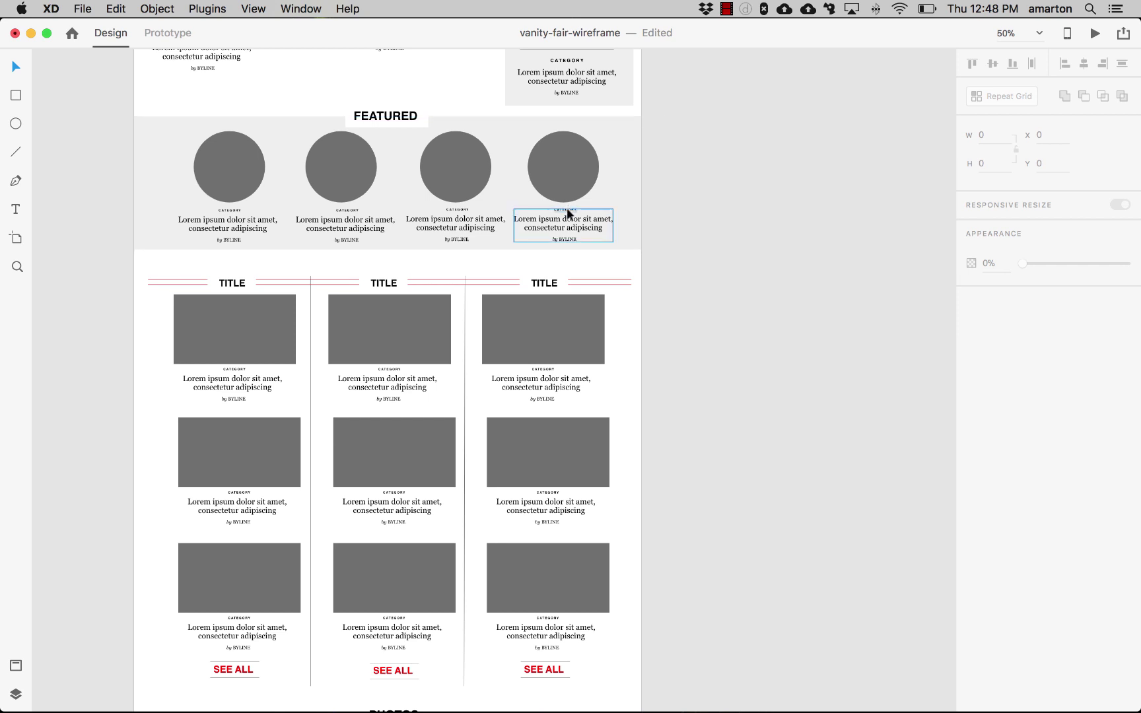
{"action": "scroll", "coordinate": [737, 247], "scroll_direction": "up", "scroll_amount": 10}
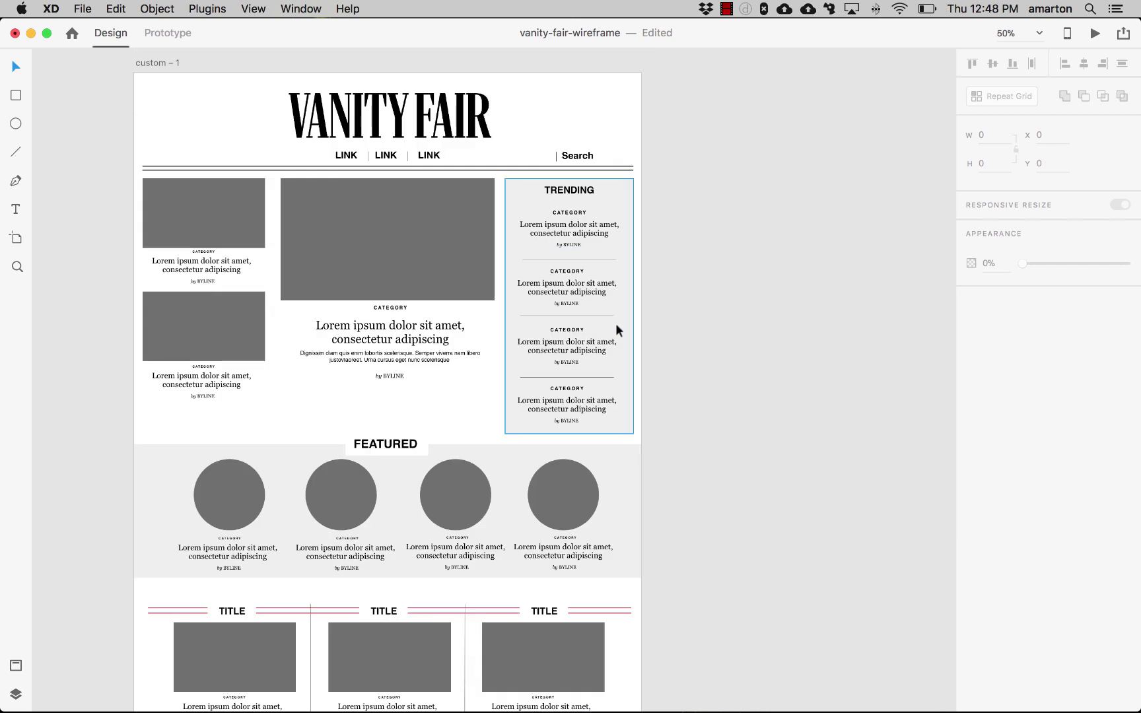
{"action": "double_click", "coordinate": [572, 389]}
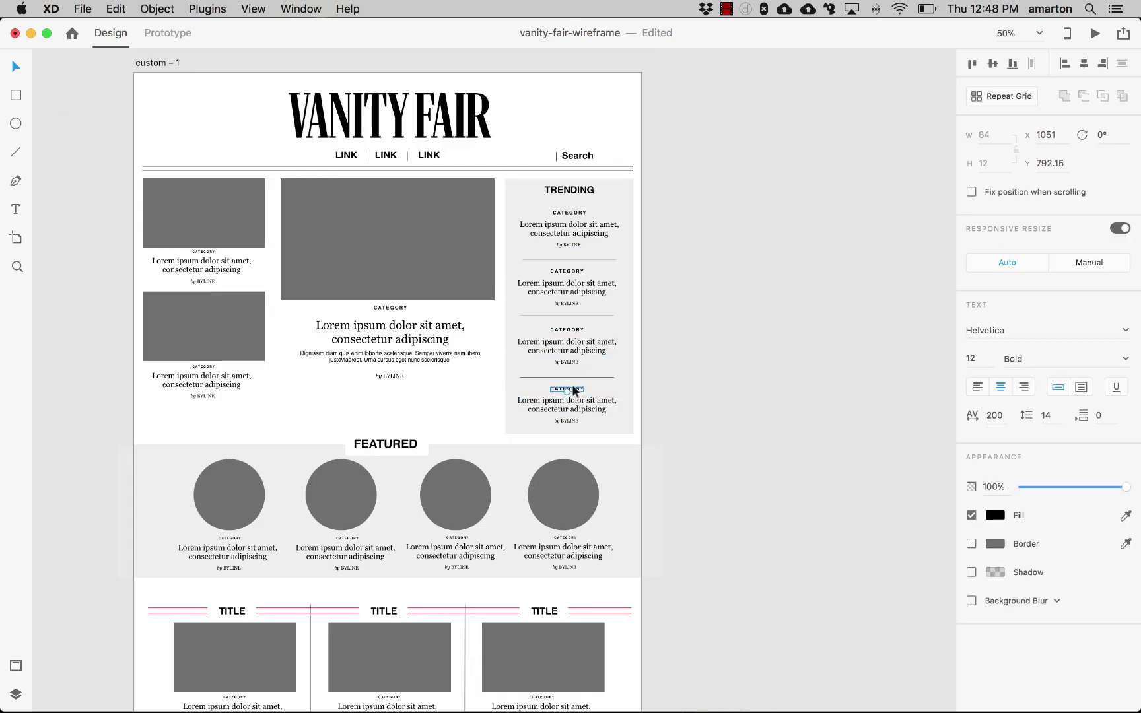
{"action": "left_click", "coordinate": [570, 327], "text": "shift"}
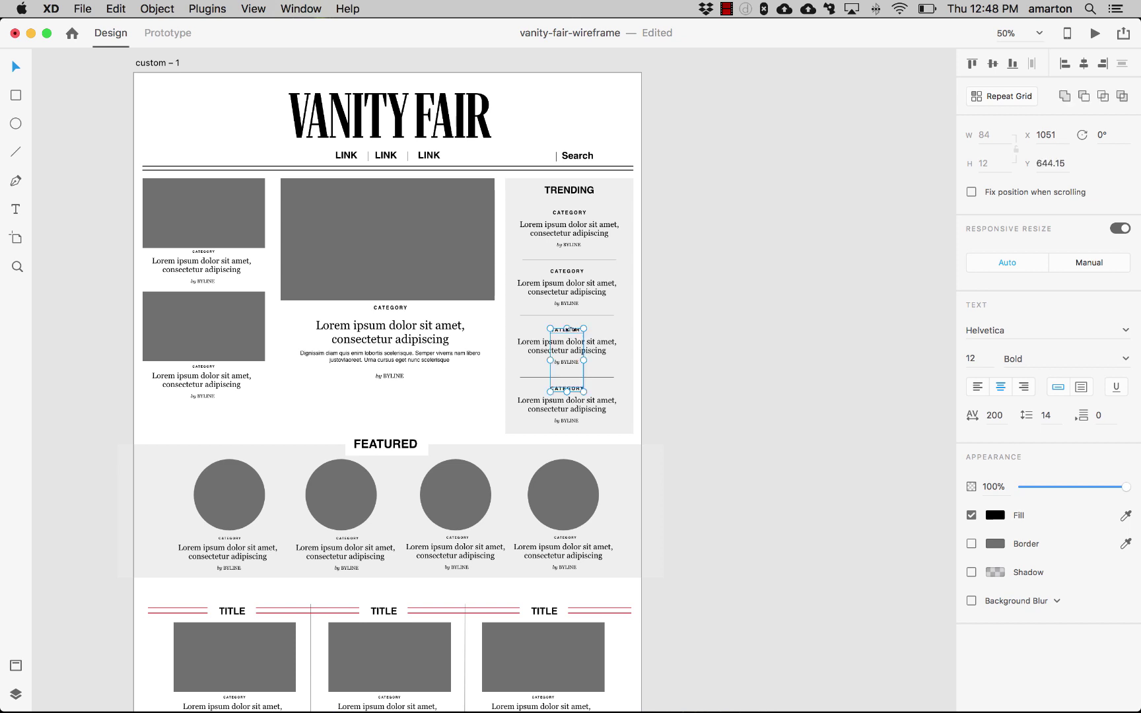
{"action": "left_click", "coordinate": [570, 271], "text": "shift"}
{"action": "left_click", "coordinate": [569, 212], "text": "shift"}
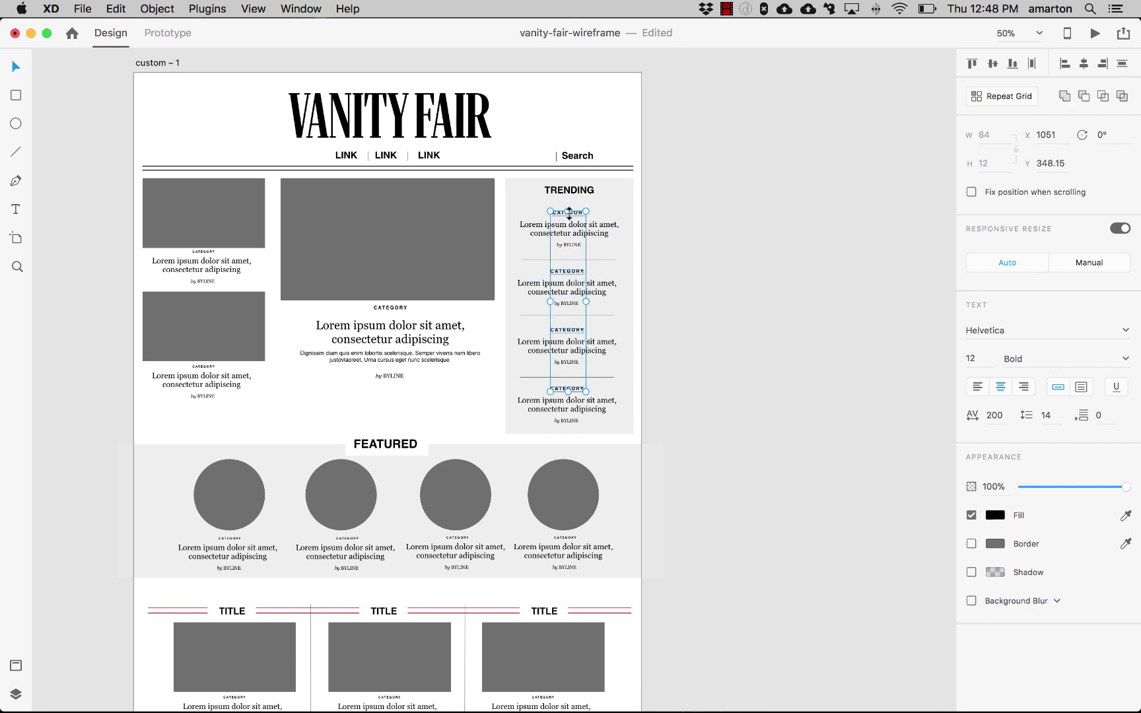
{"action": "left_click", "coordinate": [996, 515]}
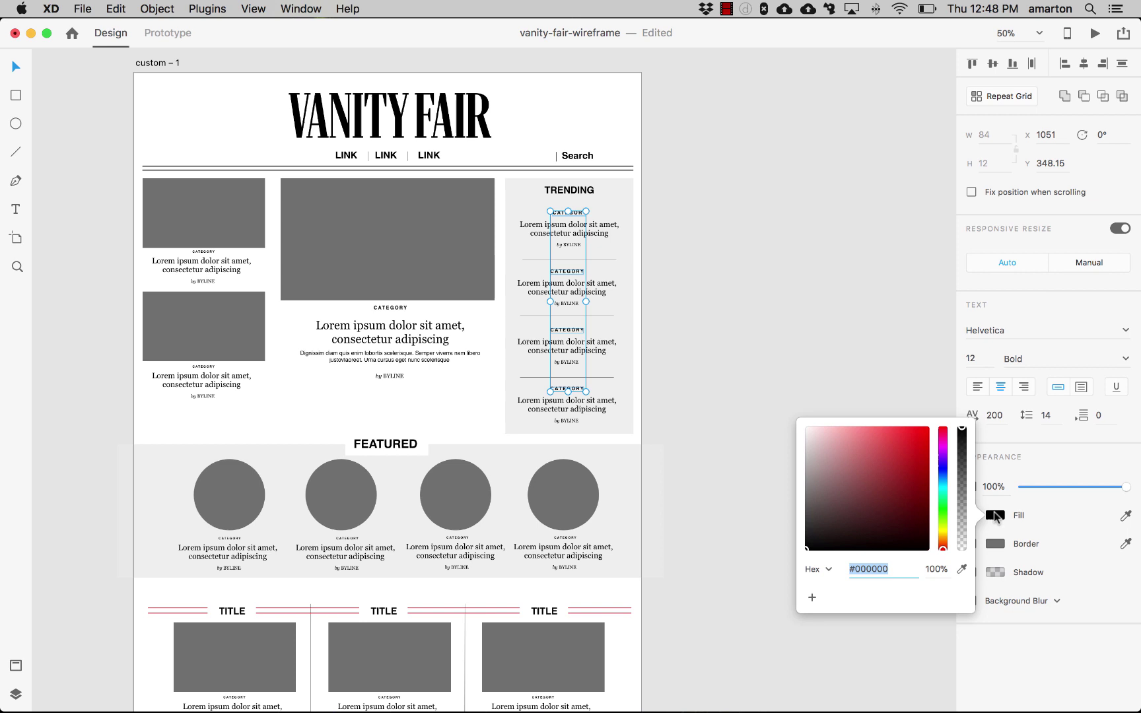
{"action": "type", "text": "#"}
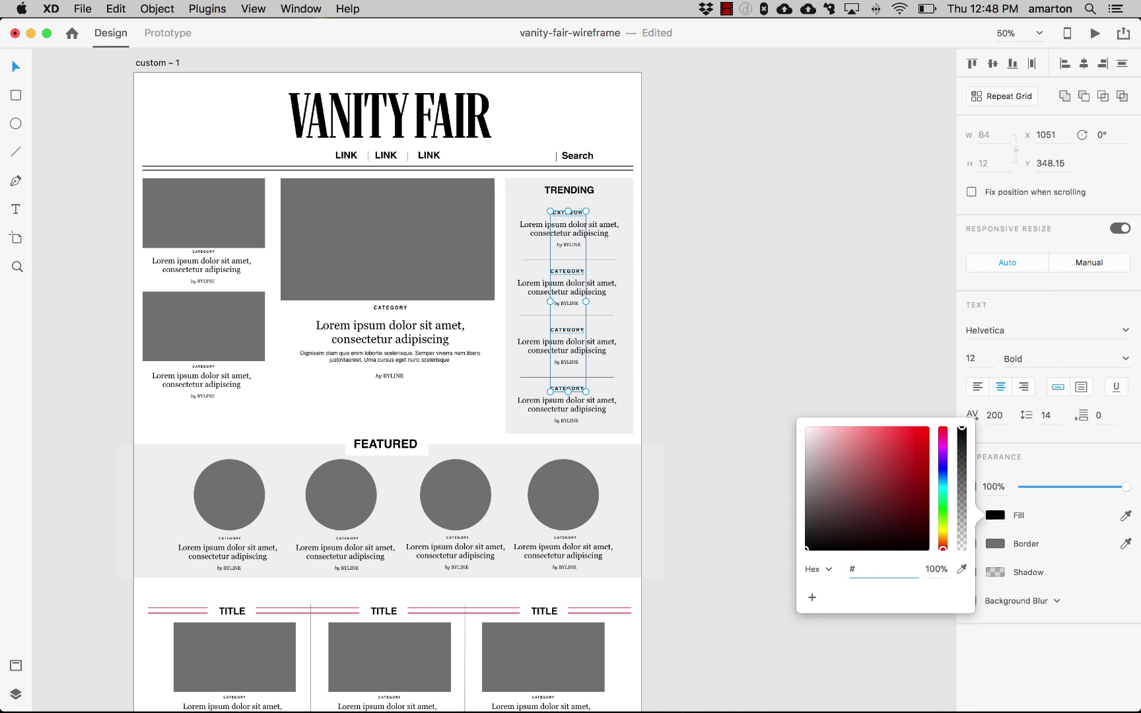
{"action": "type", "text": "ff0000"}
{"action": "key", "text": "Return"}
{"action": "left_click", "coordinate": [759, 233]}
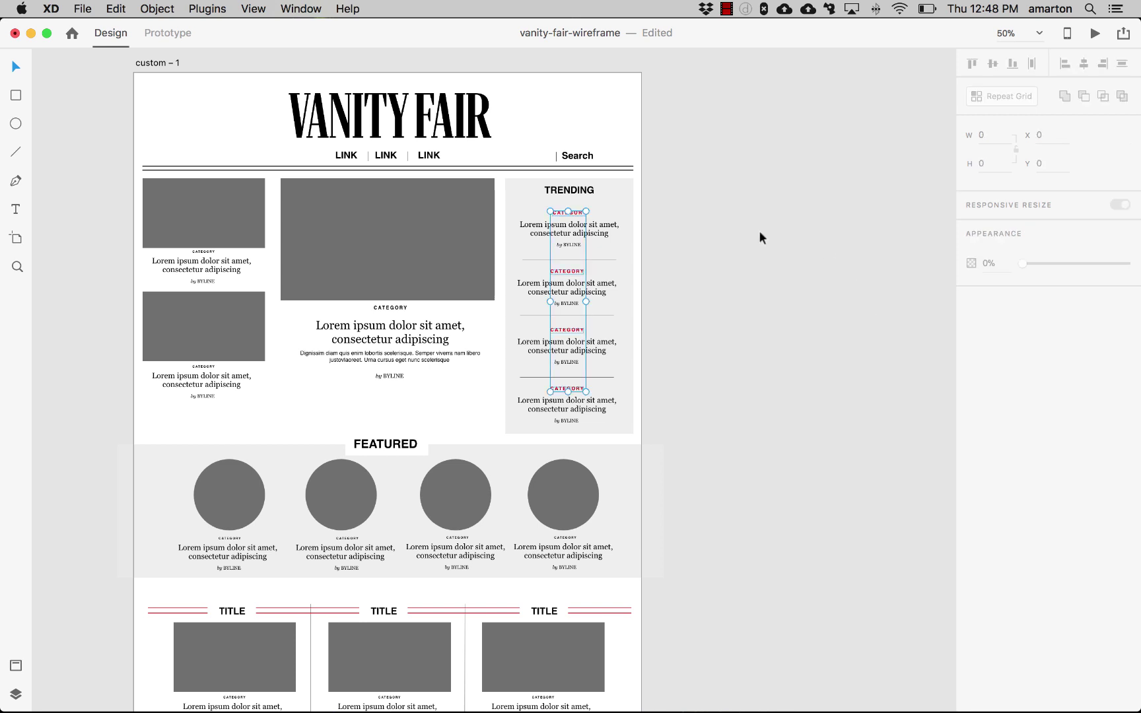
{"action": "scroll", "coordinate": [782, 305], "scroll_direction": "down", "scroll_amount": 3}
{"action": "scroll", "coordinate": [785, 307], "scroll_direction": "down", "scroll_amount": 15}
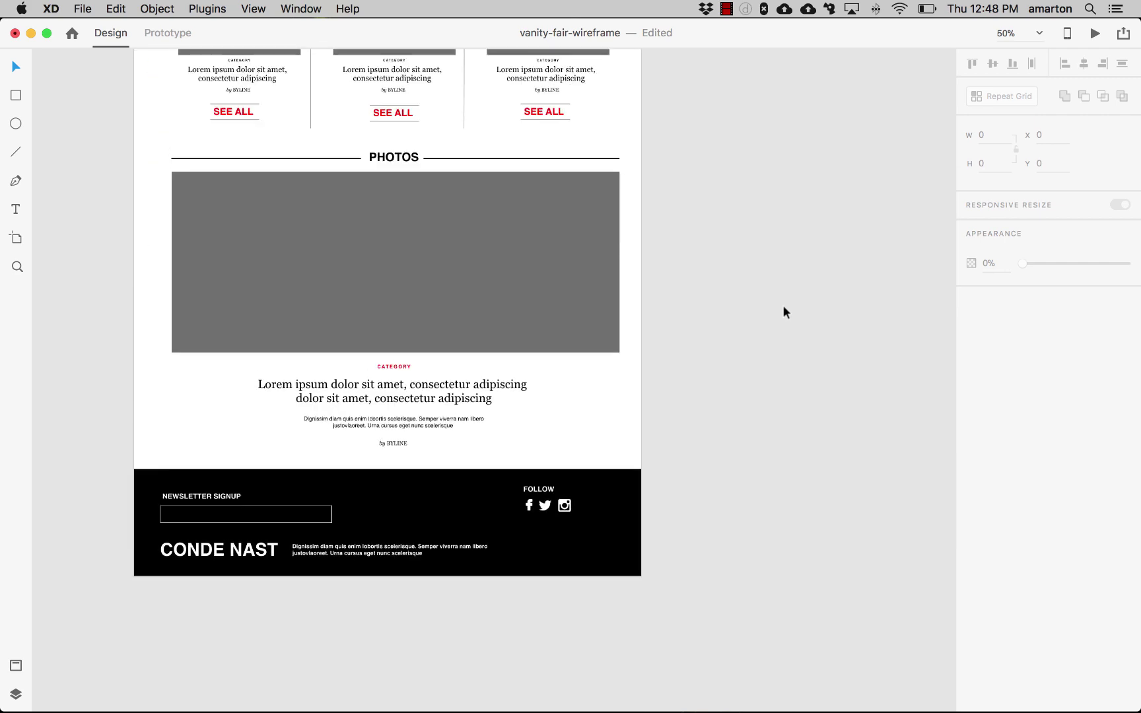
{"action": "scroll", "coordinate": [784, 307], "scroll_direction": "up", "scroll_amount": 15}
{"action": "scroll", "coordinate": [784, 307], "scroll_direction": "up", "scroll_amount": 5}
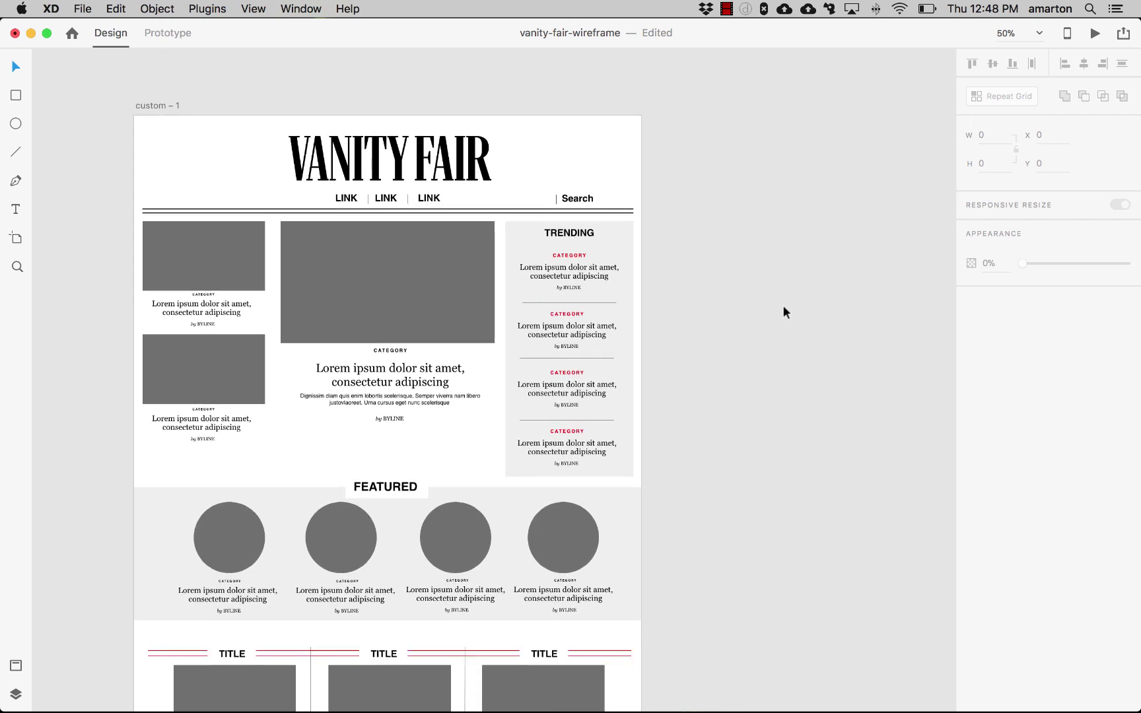
{"action": "scroll", "coordinate": [784, 302], "scroll_direction": "up", "scroll_amount": 1}
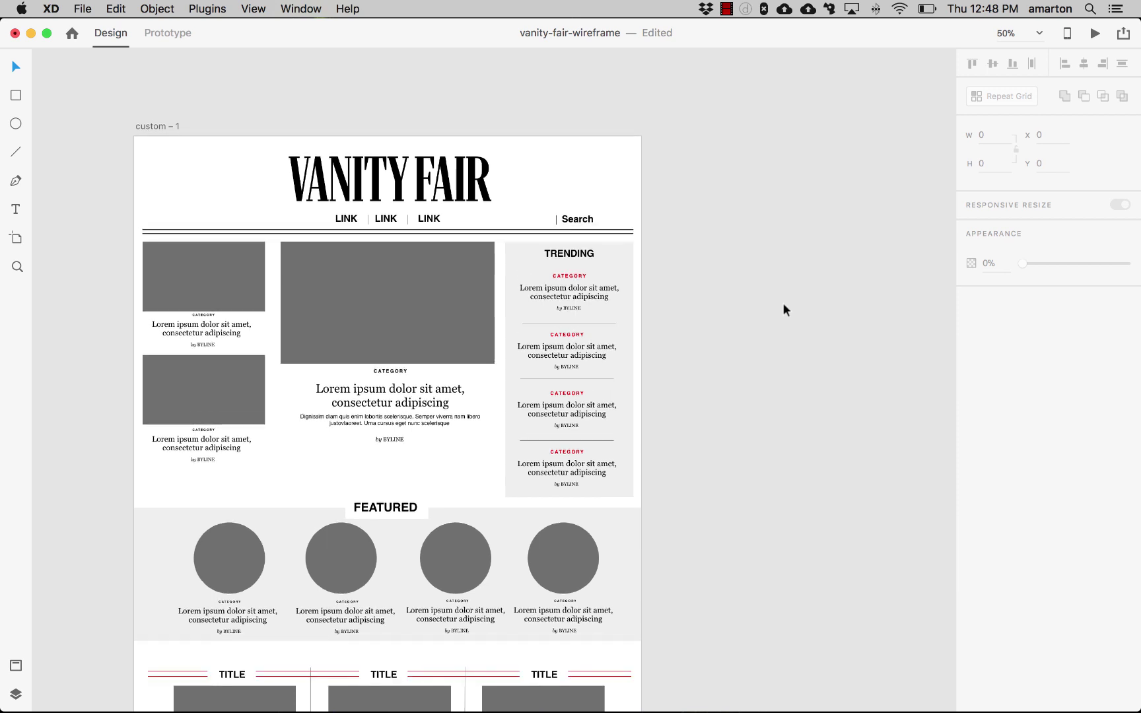
{"action": "key", "text": "super+Tab"}
{"action": "key", "text": "super+Tab"}
{"action": "key", "text": "super+Tab"}
{"action": "key", "text": "super+Tab"}
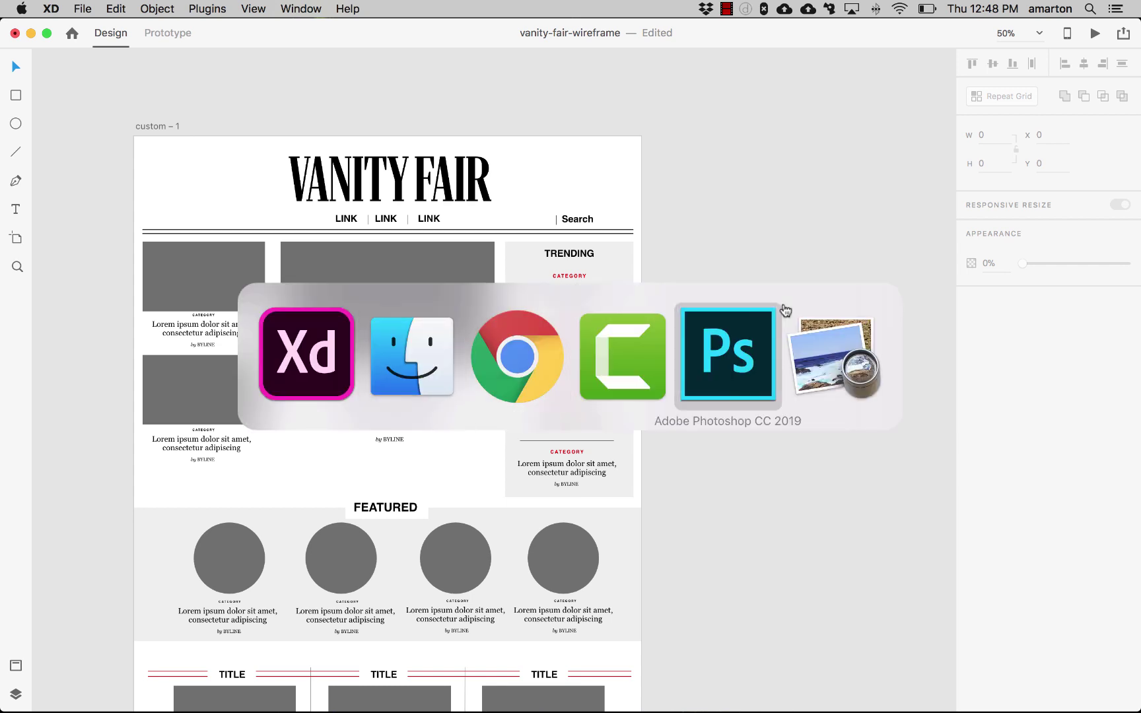
{"action": "key", "text": "super+Tab"}
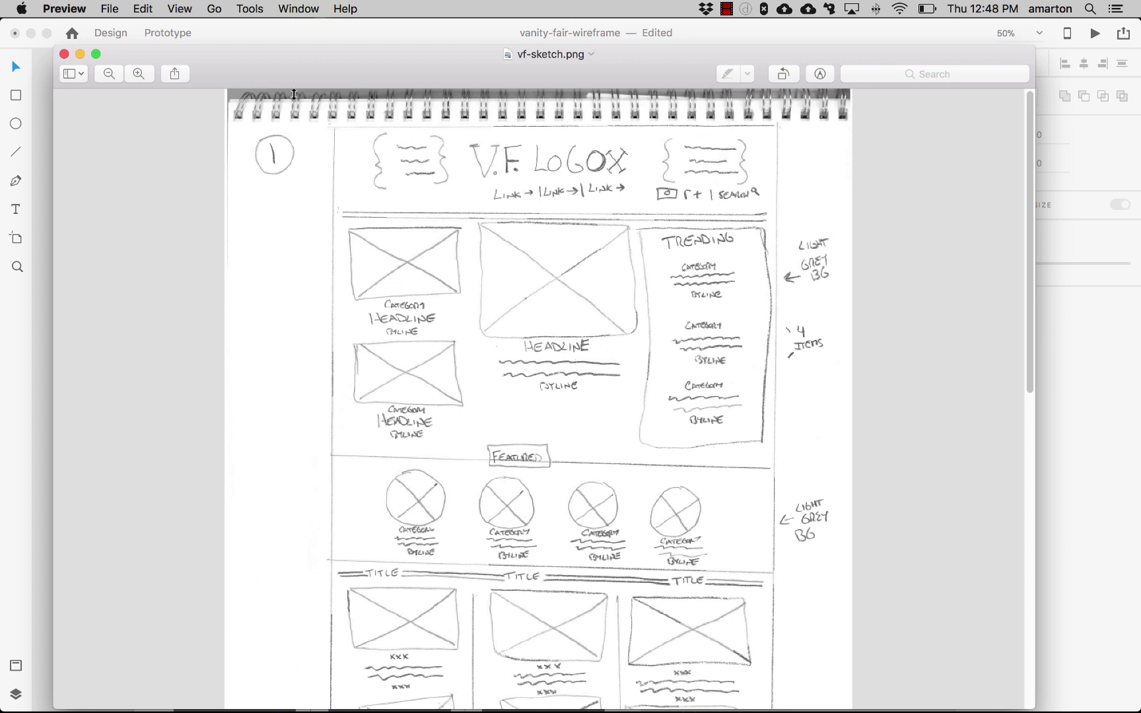
{"action": "key", "text": "super+Tab"}
{"action": "key", "text": "super+Tab"}
{"action": "key", "text": "super+Tab"}
{"action": "key", "text": "super+Tab"}
{"action": "key", "text": "super+Tab"}
{"action": "key", "text": "super+Tab"}
{"action": "key", "text": "super+Tab"}
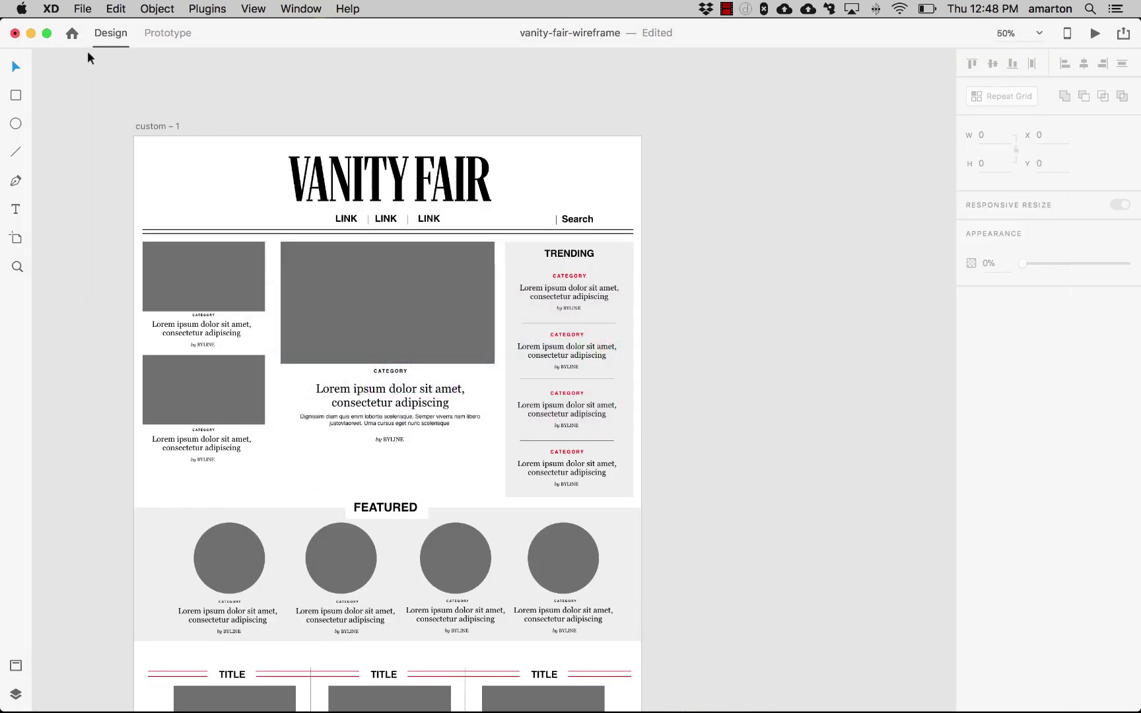
Drag facebook-black.png, the black Twitter icon and the black Instagram icon from Finder onto the header near Search
{"action": "mouse_move", "coordinate": [97, 692]}
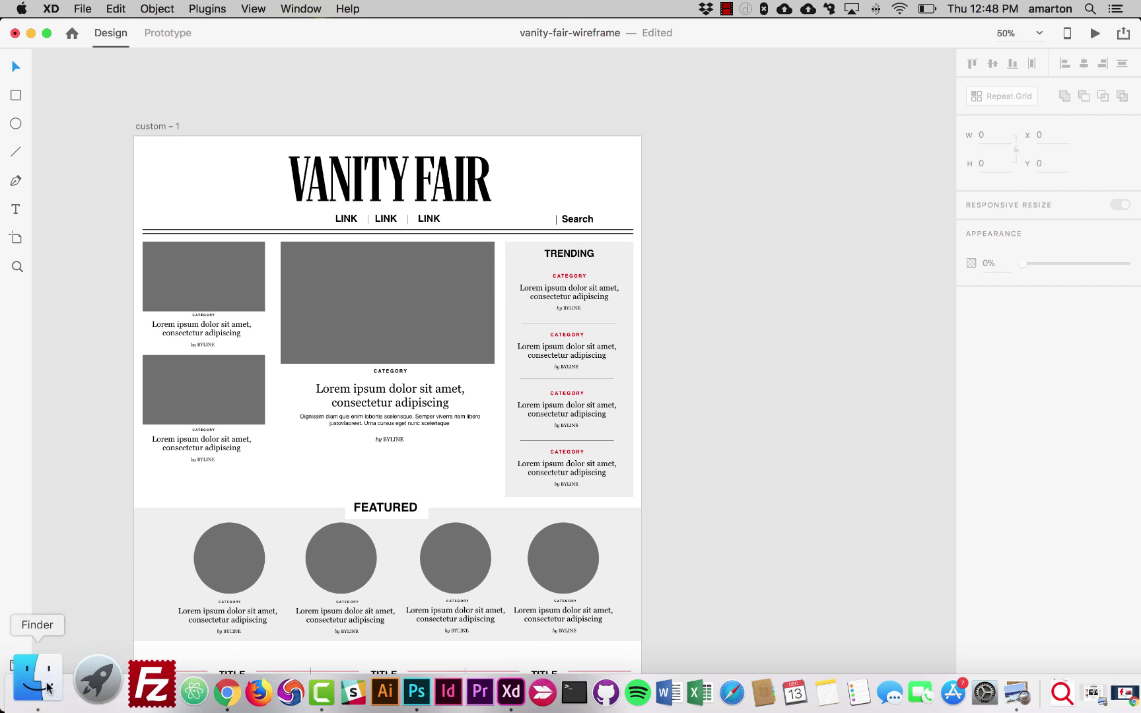
{"action": "left_click", "coordinate": [48, 687]}
{"action": "left_click", "coordinate": [973, 236]}
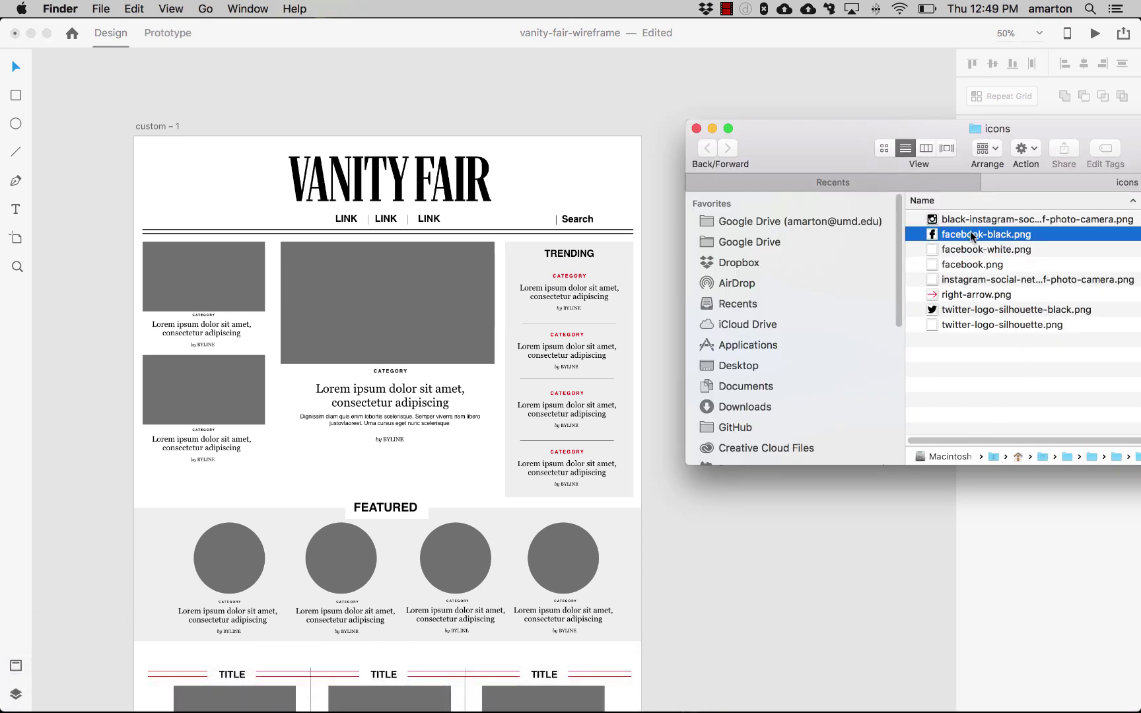
{"action": "left_click_drag", "start_coordinate": [973, 236], "coordinate": [529, 218]}
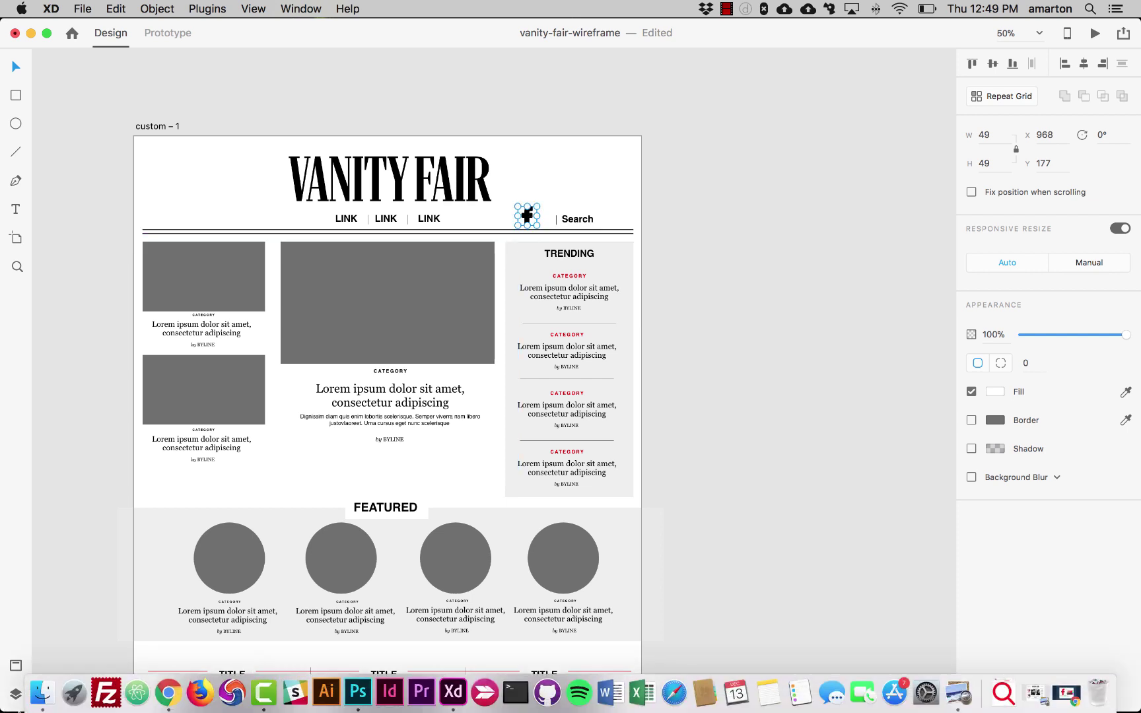
{"action": "left_click", "coordinate": [44, 681]}
{"action": "left_click_drag", "start_coordinate": [1003, 310], "coordinate": [547, 218]}
{"action": "left_click", "coordinate": [594, 178]}
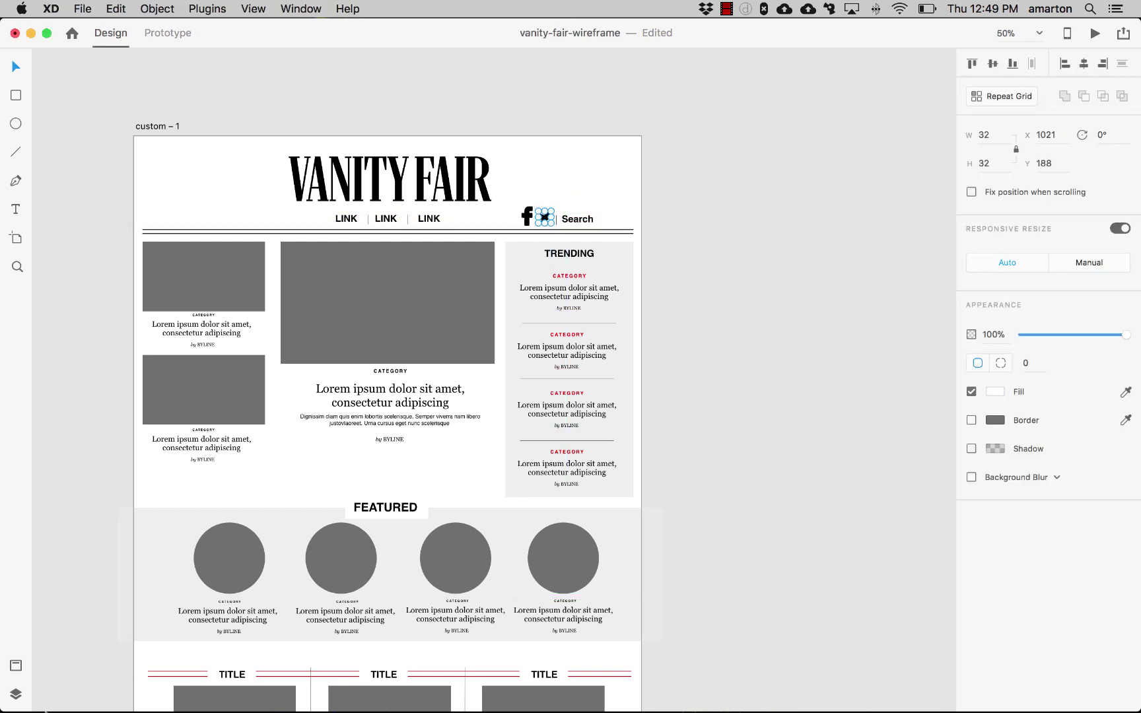
{"action": "left_click", "coordinate": [39, 683]}
{"action": "left_click", "coordinate": [980, 223]}
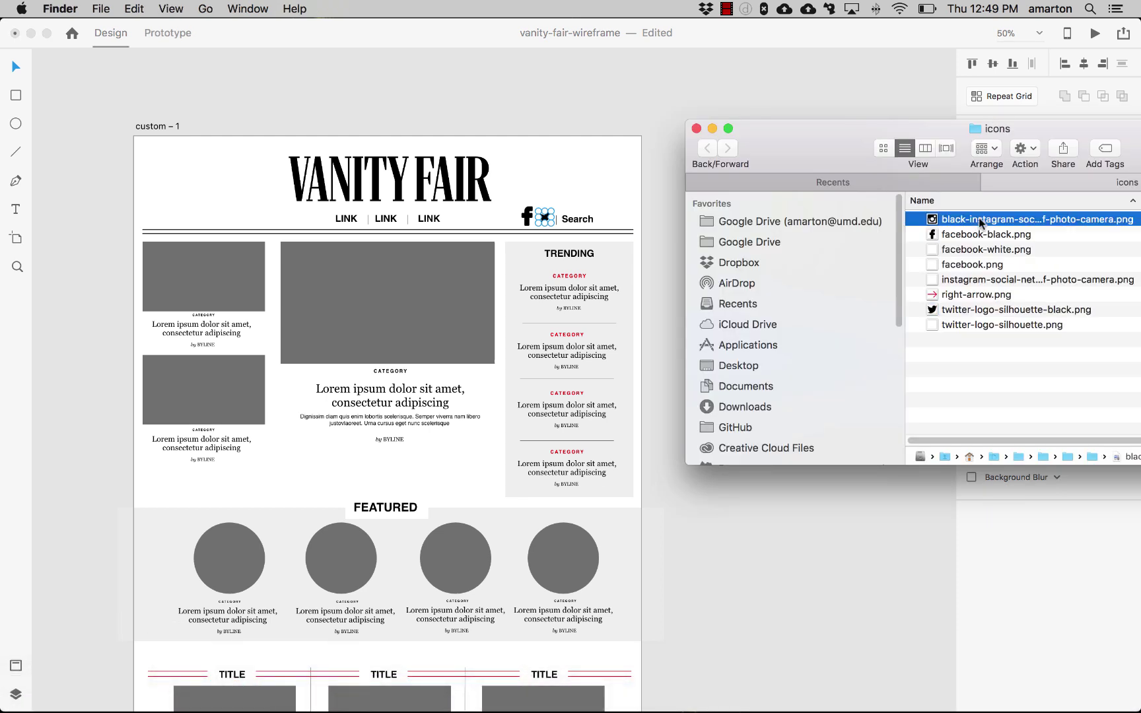
{"action": "left_click_drag", "start_coordinate": [980, 223], "coordinate": [552, 178]}
{"action": "key", "text": "Escape"}
Place right-arrow.png on the header rule near LINK, then zoom back out to 200%
{"action": "left_click", "coordinate": [17, 267]}
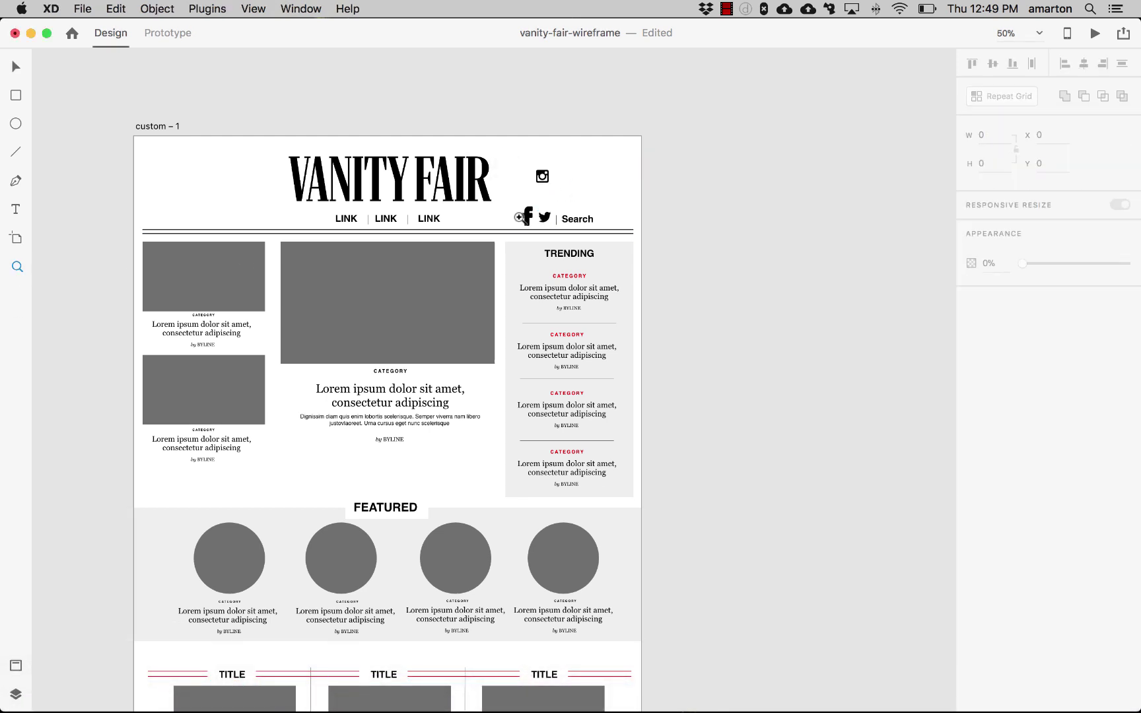
{"action": "scroll", "coordinate": [571, 205], "scroll_direction": "up", "scroll_amount": 5}
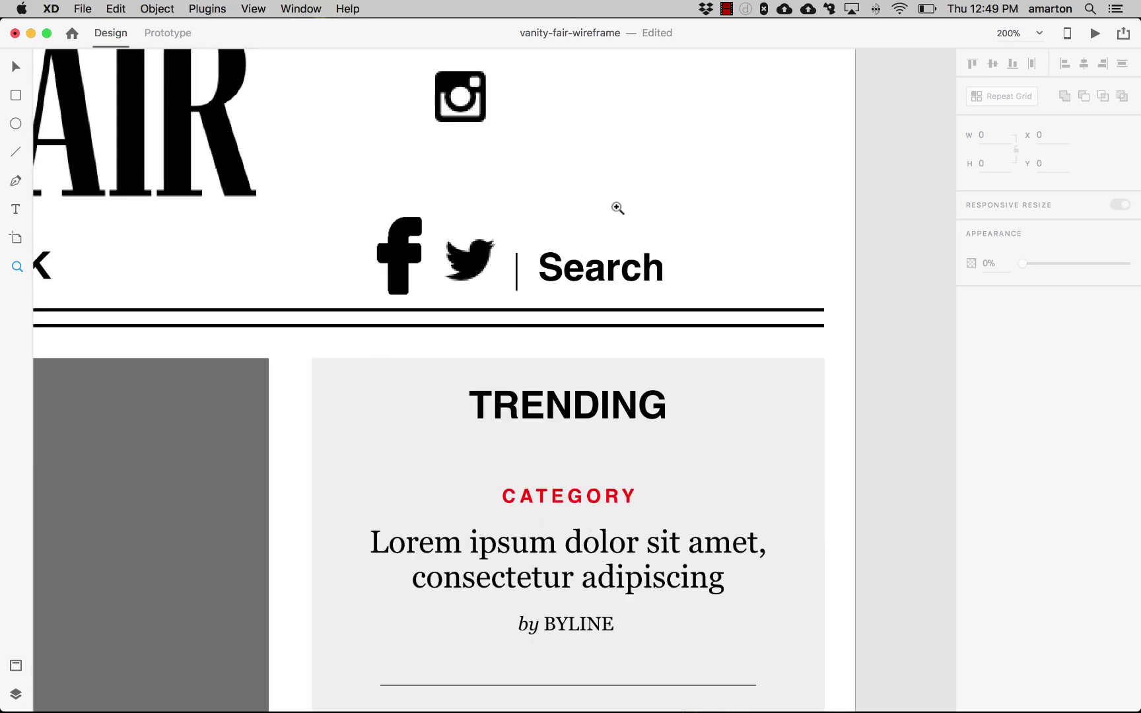
{"action": "scroll", "coordinate": [627, 229], "scroll_direction": "up", "scroll_amount": 1}
{"action": "mouse_move", "coordinate": [3, 706]}
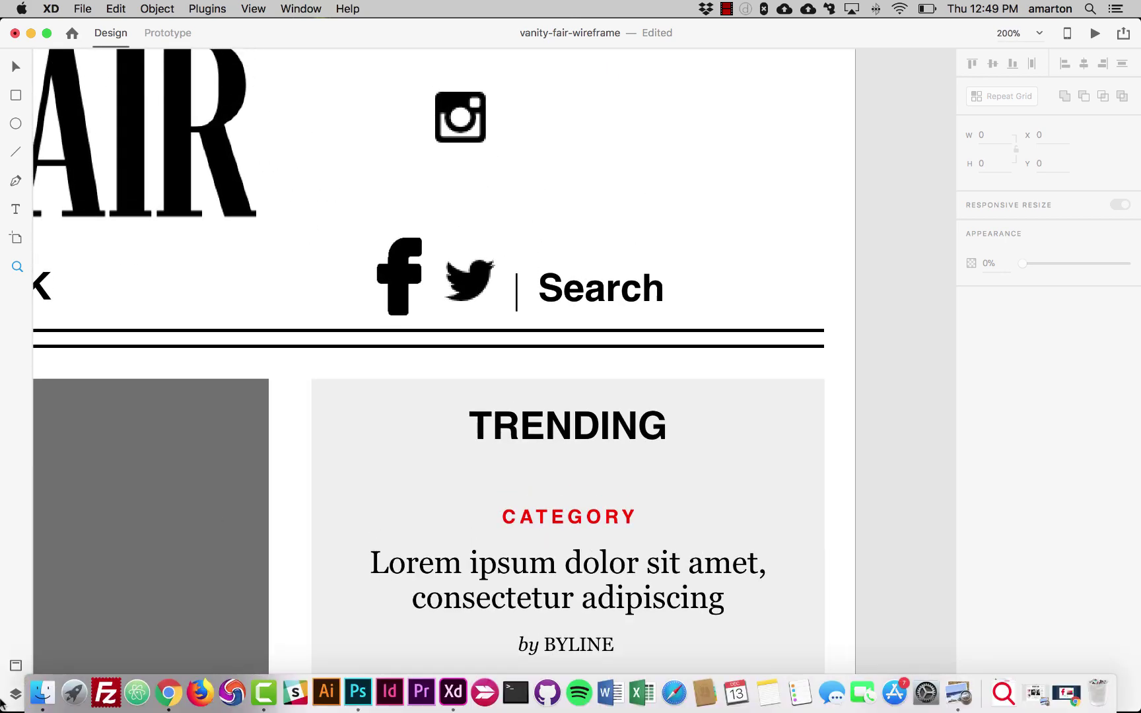
{"action": "left_click", "coordinate": [42, 692]}
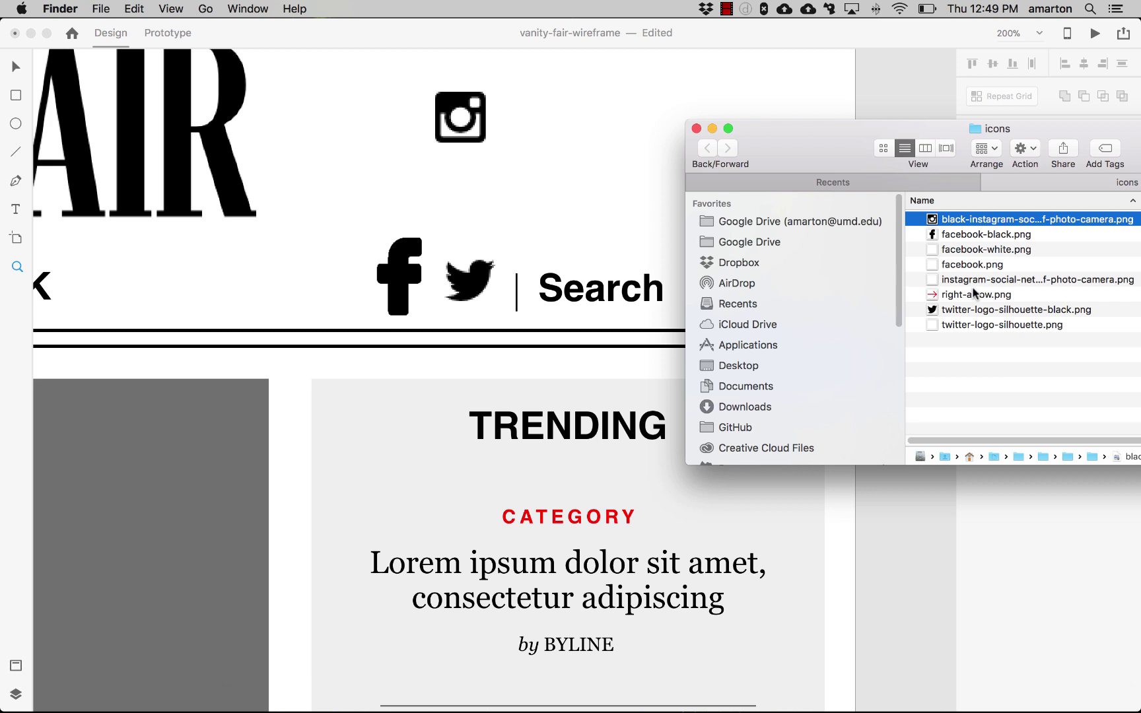
{"action": "left_click_drag", "start_coordinate": [975, 294], "coordinate": [136, 276]}
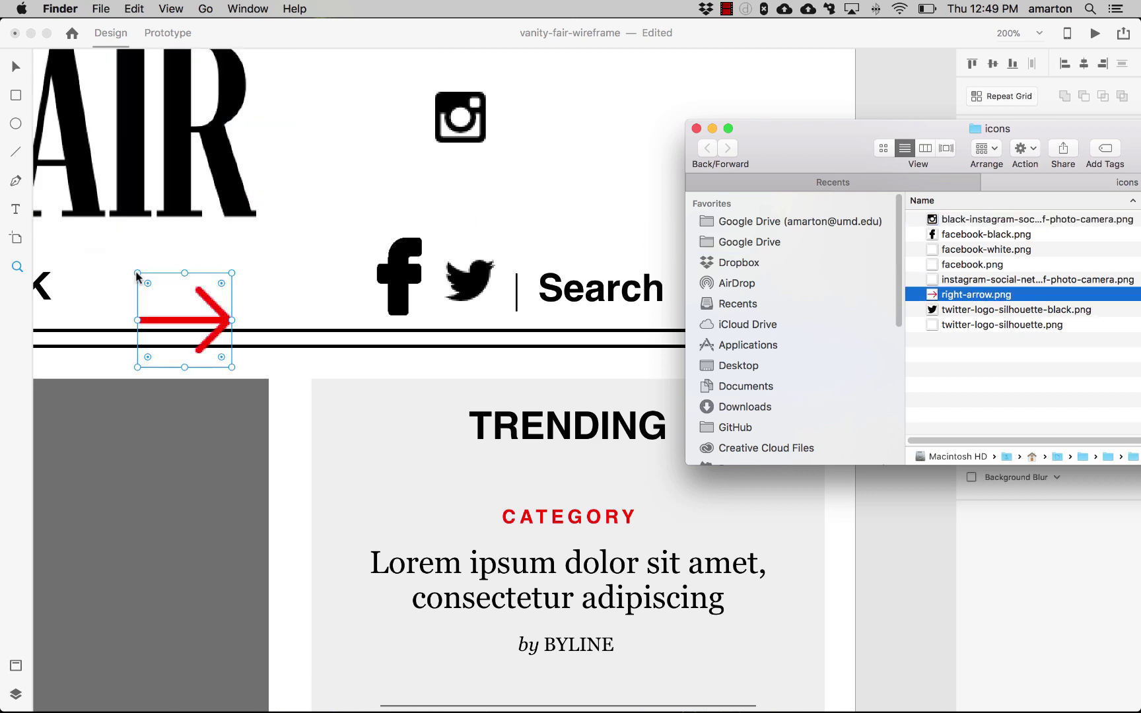
{"action": "left_click", "coordinate": [225, 249]}
{"action": "left_click", "coordinate": [288, 237]}
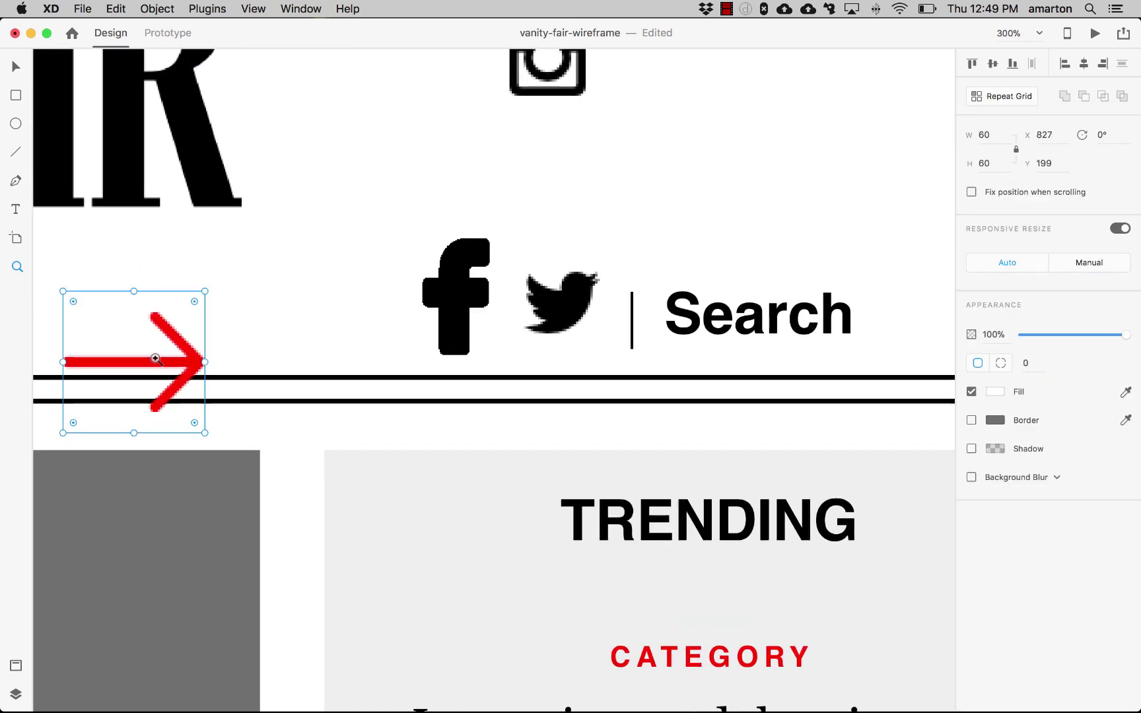
{"action": "left_click", "coordinate": [16, 66]}
{"action": "left_click", "coordinate": [253, 9]}
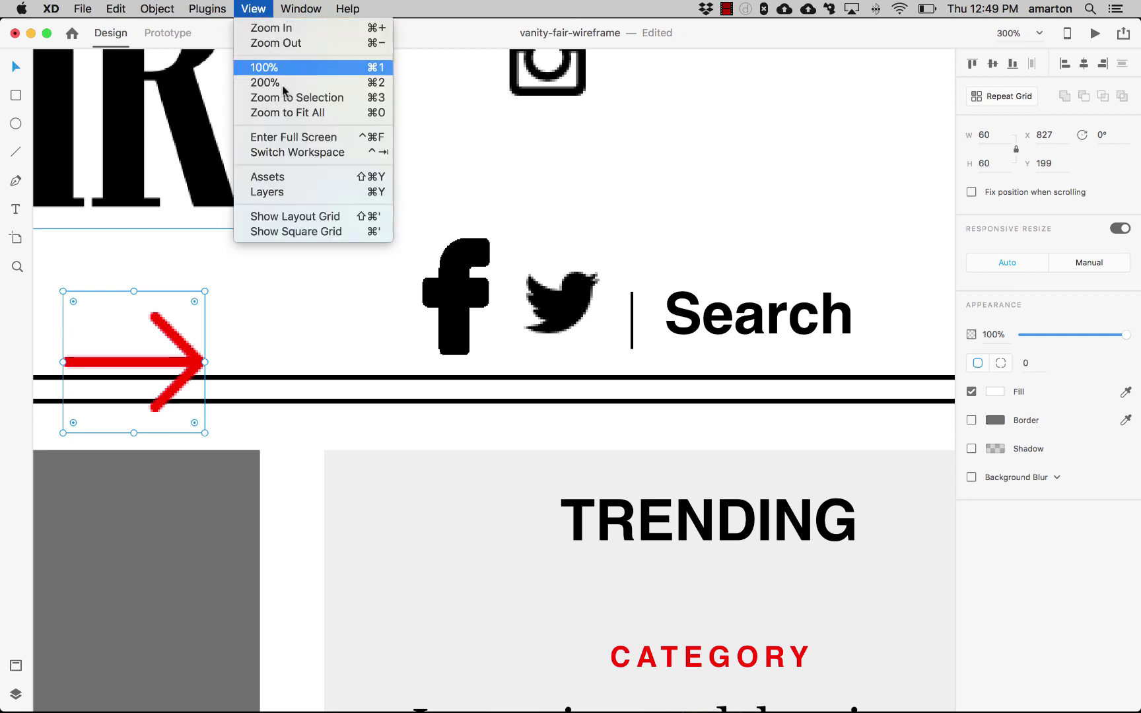
{"action": "left_click", "coordinate": [291, 44]}
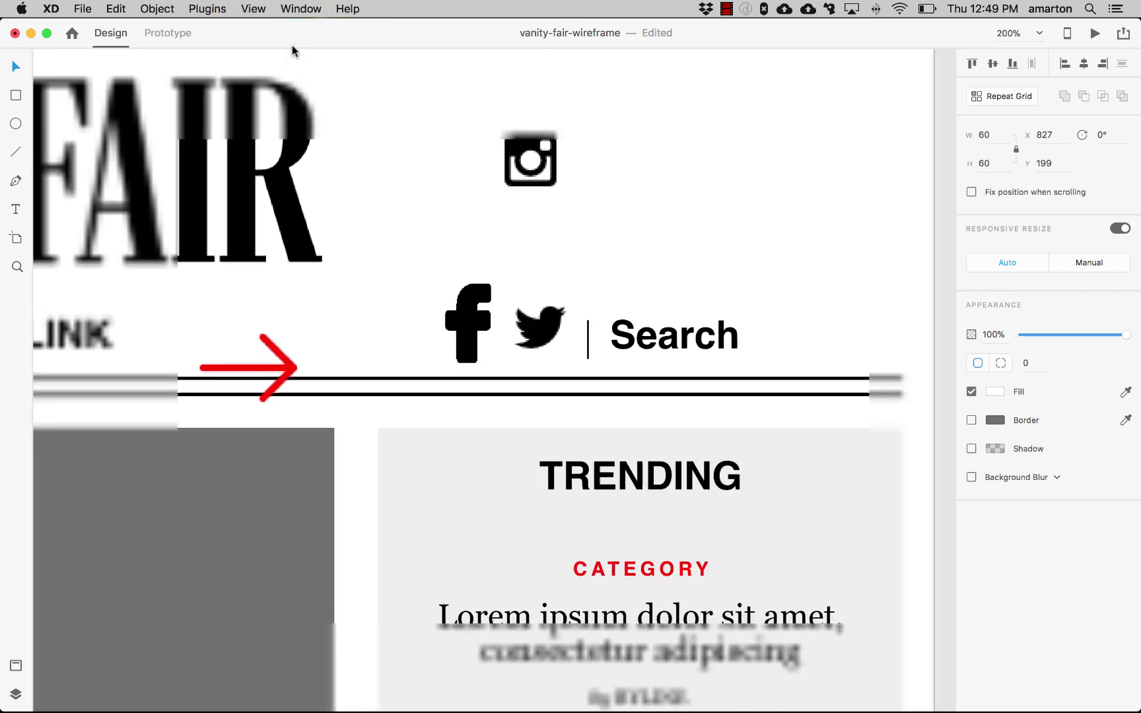
Drag search.png from Downloads onto the header as a red magnifier icon
{"action": "left_click", "coordinate": [41, 702]}
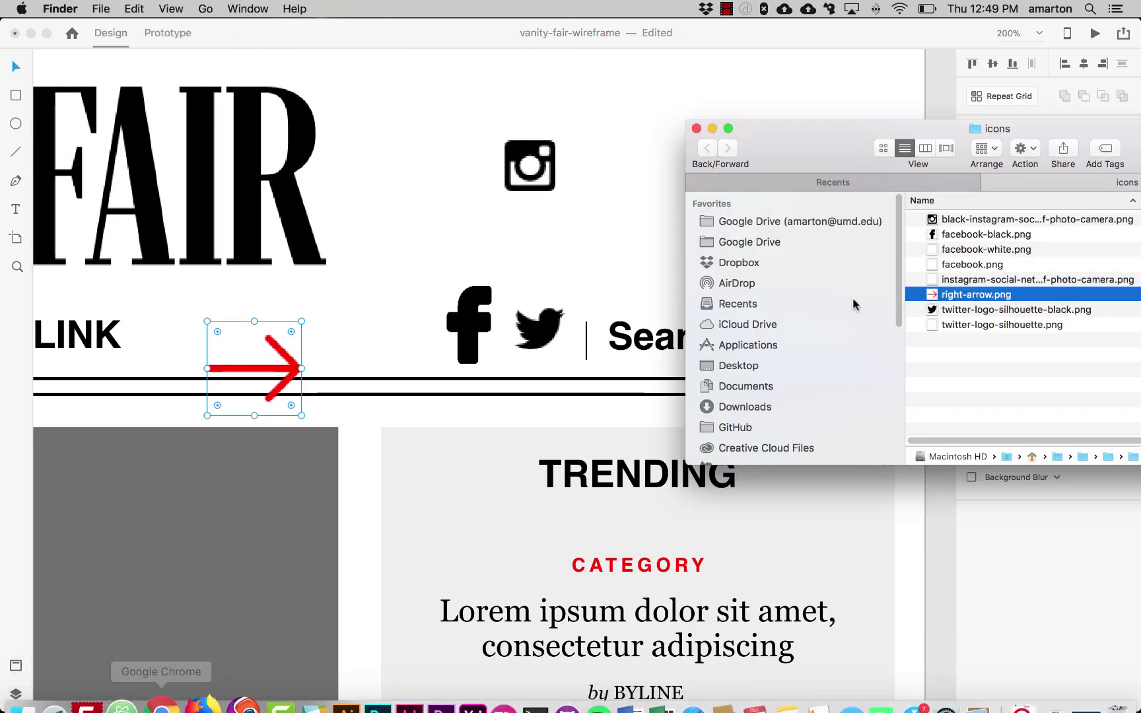
{"action": "left_click", "coordinate": [969, 283]}
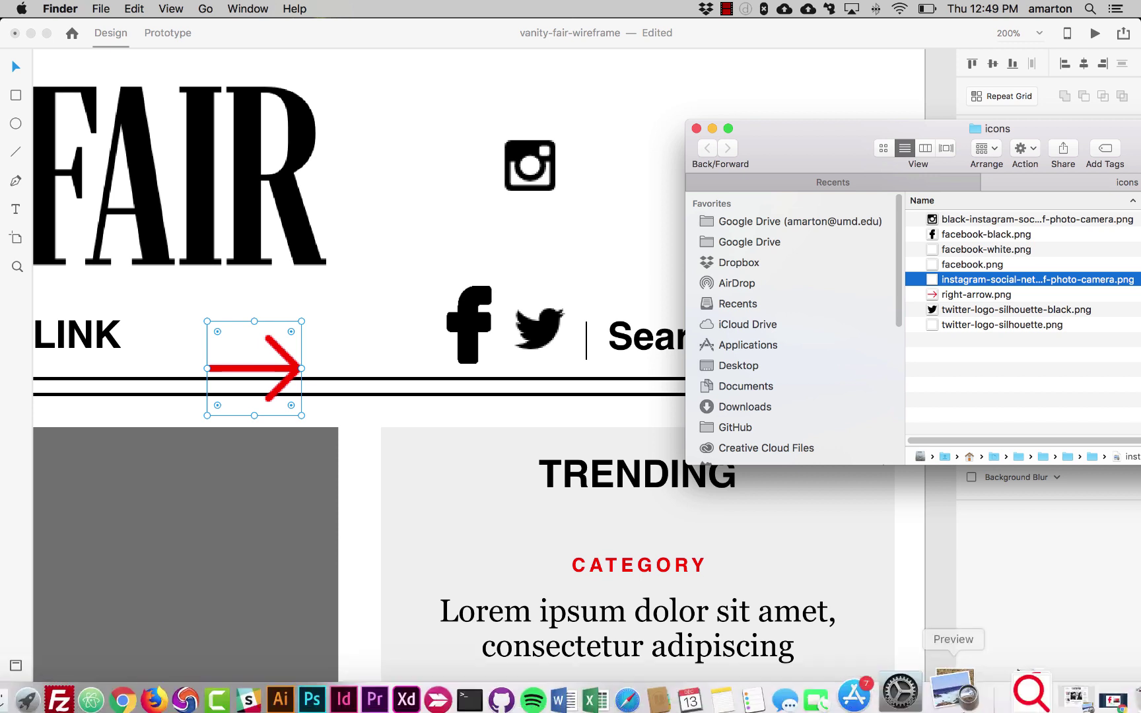
{"action": "left_click", "coordinate": [1015, 702]}
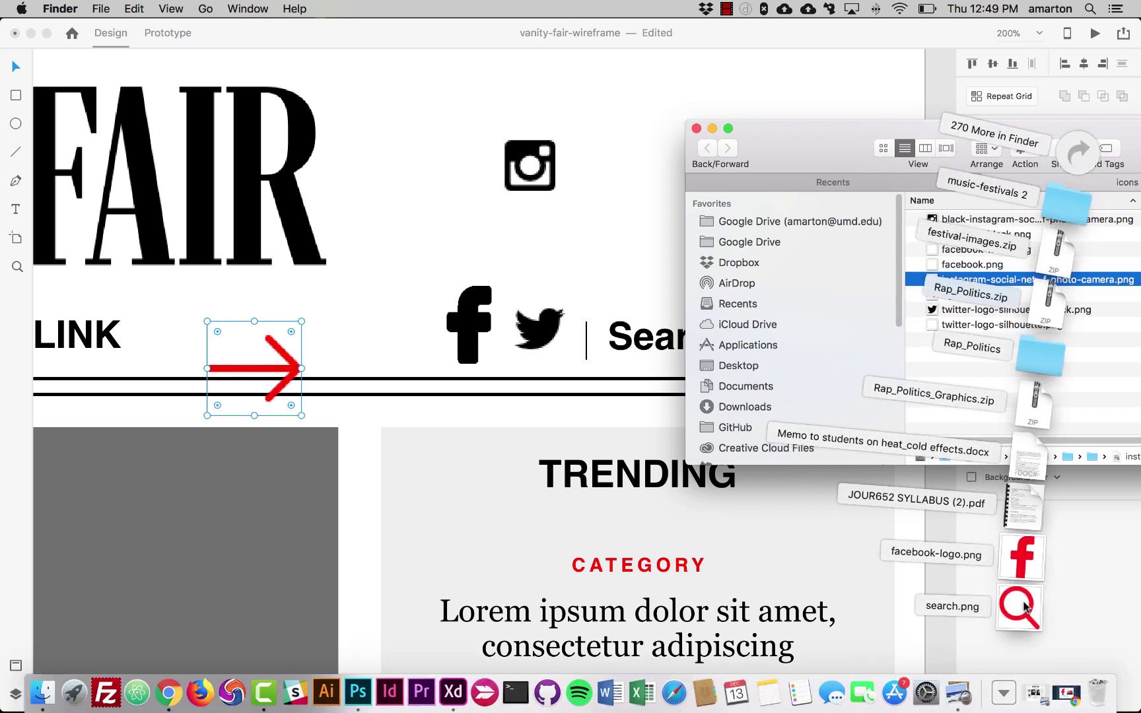
{"action": "left_click_drag", "start_coordinate": [1019, 604], "coordinate": [1083, 374]}
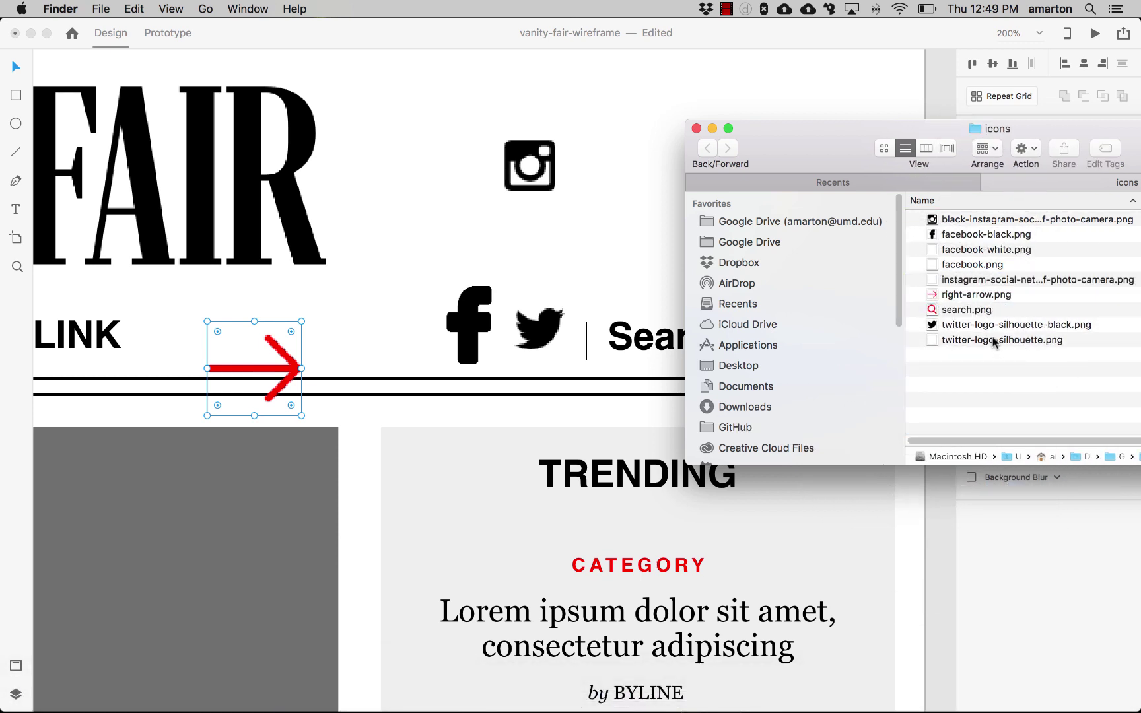
{"action": "left_click_drag", "start_coordinate": [971, 315], "coordinate": [498, 283]}
Move the magnifier icon to the right of Search
{"action": "left_click", "coordinate": [471, 276]}
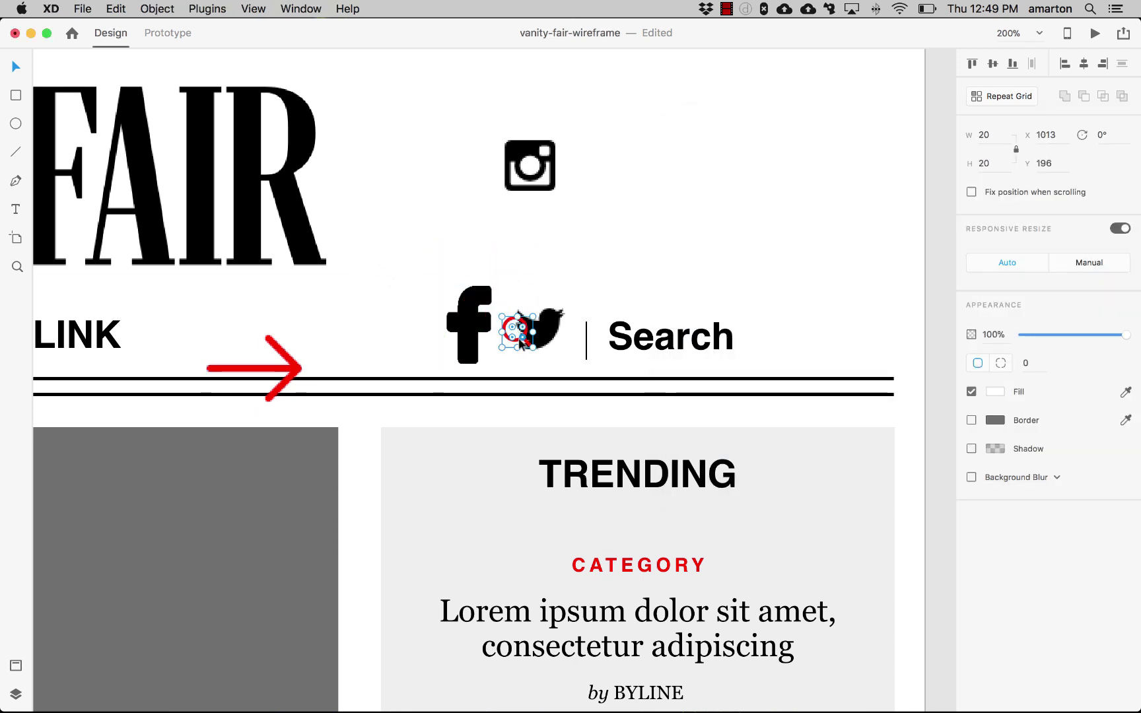
{"action": "left_click_drag", "start_coordinate": [510, 334], "coordinate": [751, 300]}
{"action": "left_click", "coordinate": [746, 278]}
Shrink the Facebook icon and line up Twitter and Instagram beside it in one row
{"action": "left_click", "coordinate": [468, 317]}
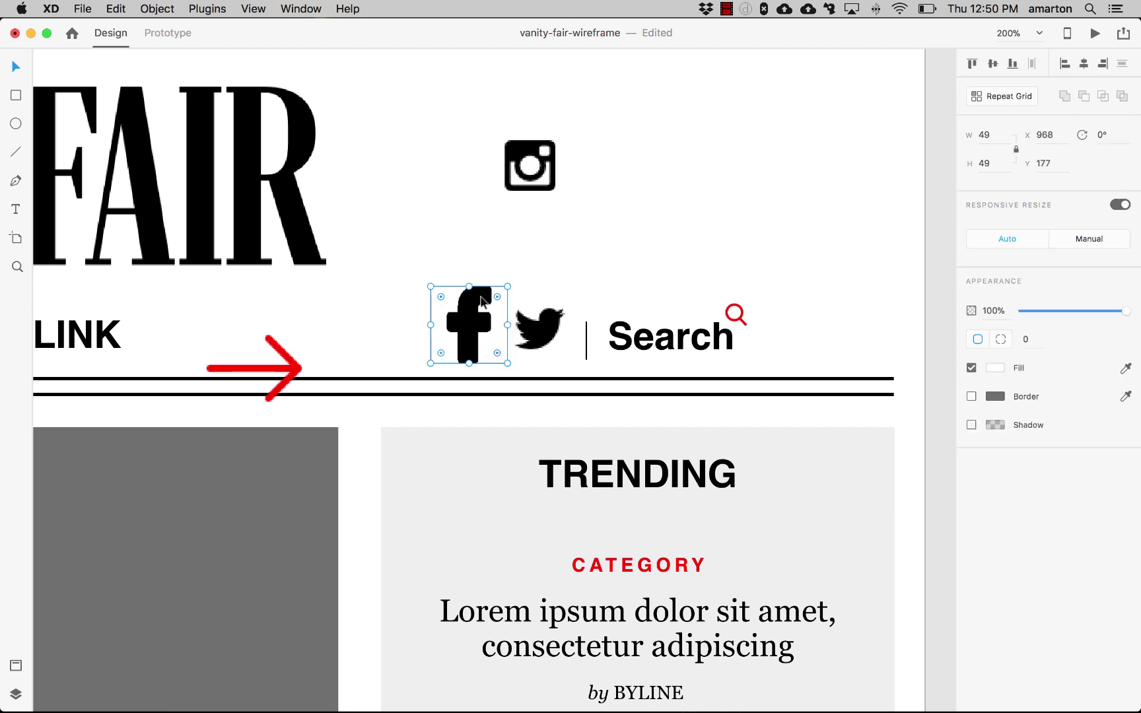
{"action": "left_click_drag", "start_coordinate": [432, 286], "coordinate": [410, 322]}
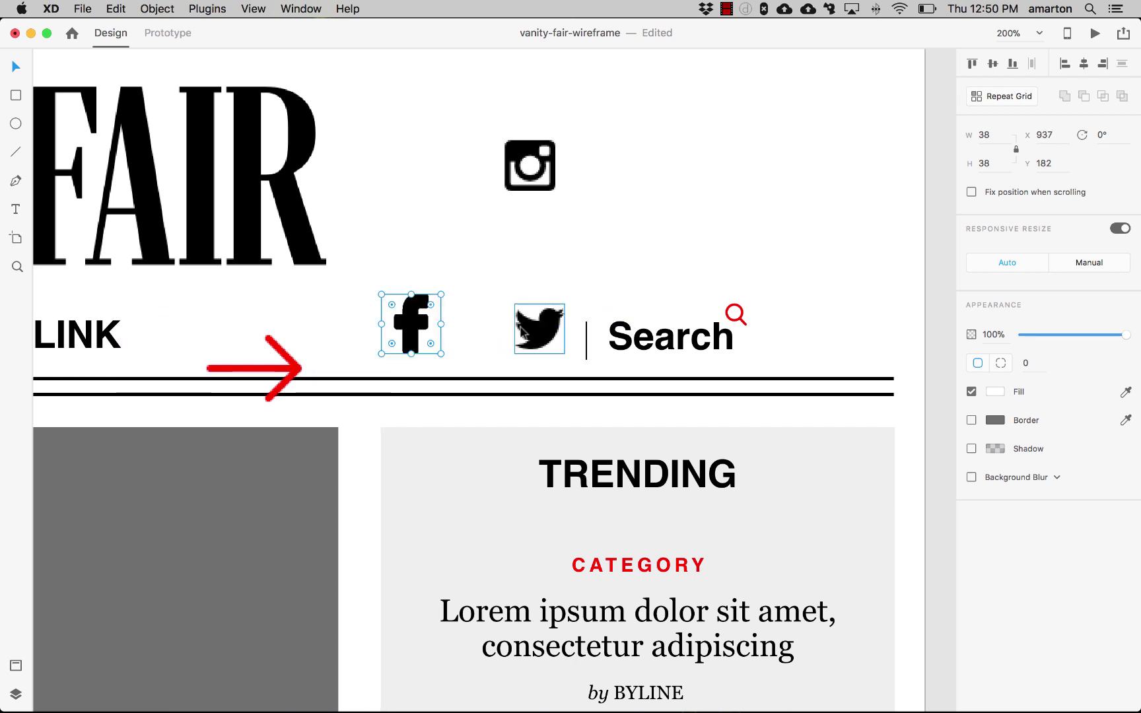
{"action": "left_click_drag", "start_coordinate": [530, 331], "coordinate": [461, 334]}
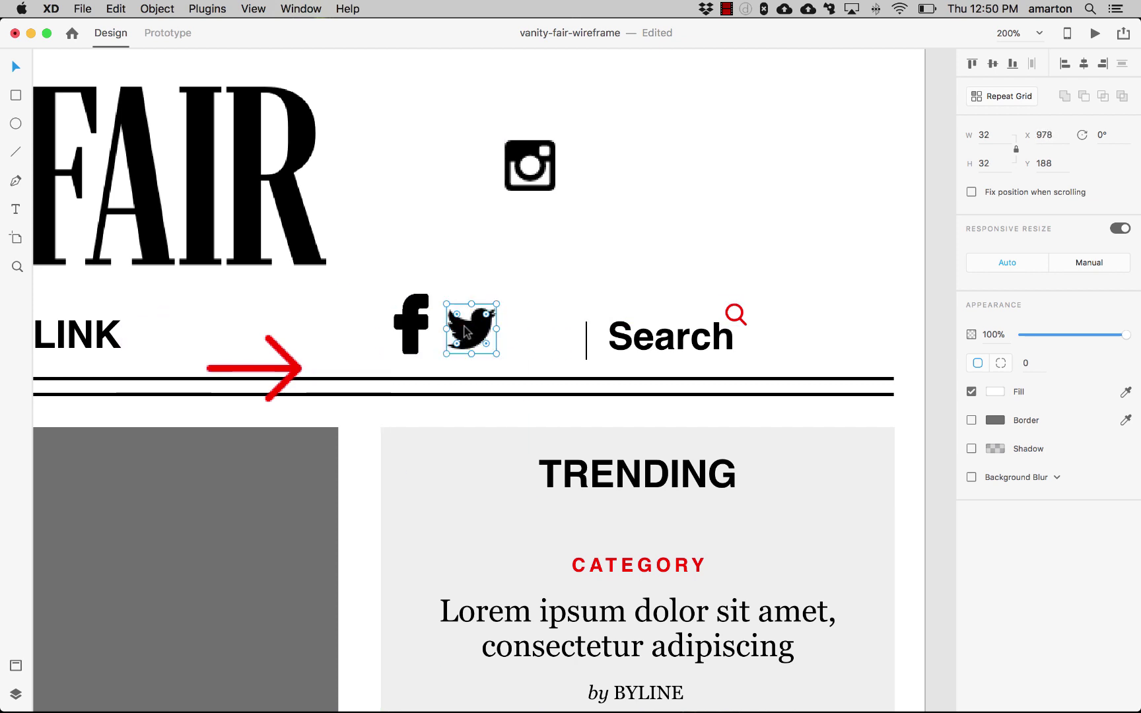
{"action": "left_click", "coordinate": [538, 175]}
{"action": "left_click_drag", "start_coordinate": [538, 175], "coordinate": [545, 340]}
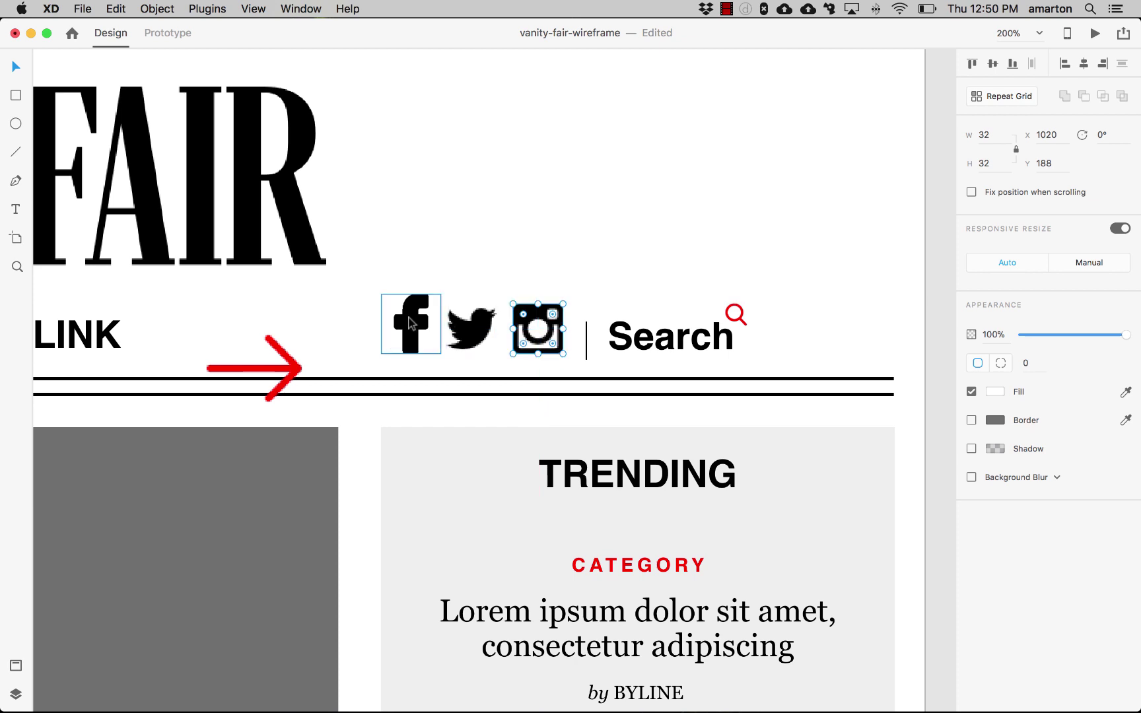
{"action": "left_click", "coordinate": [432, 300]}
{"action": "left_click_drag", "start_coordinate": [440, 291], "coordinate": [433, 300]}
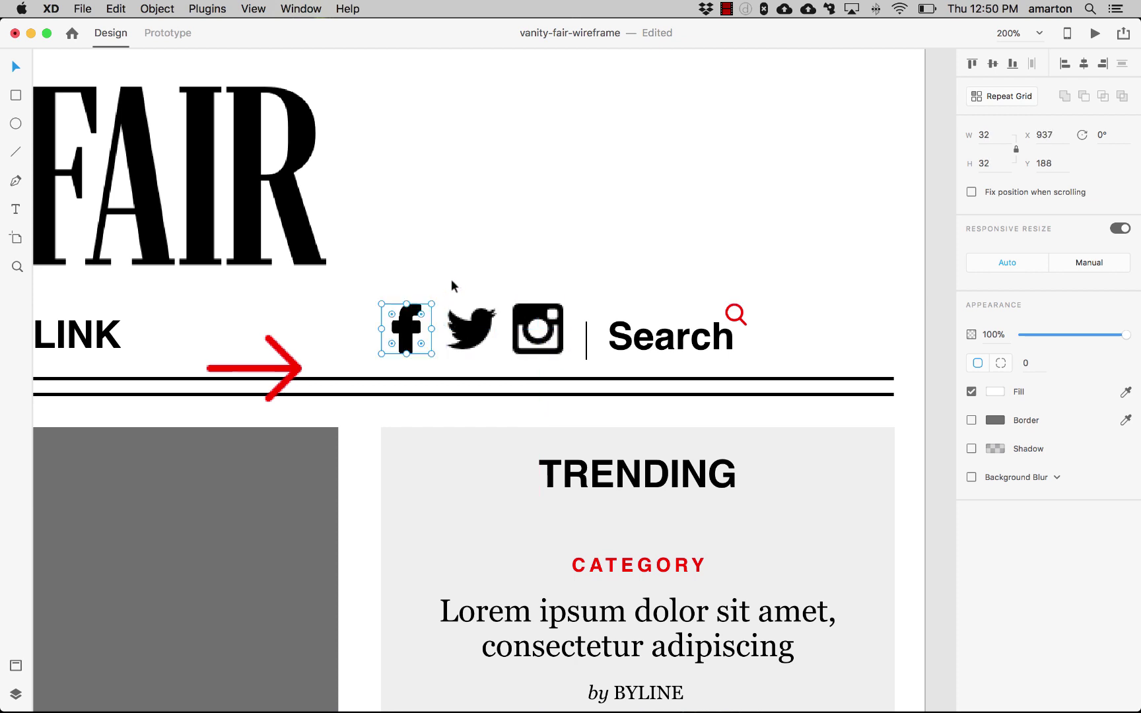
{"action": "left_click", "coordinate": [479, 327]}
{"action": "left_click", "coordinate": [560, 262]}
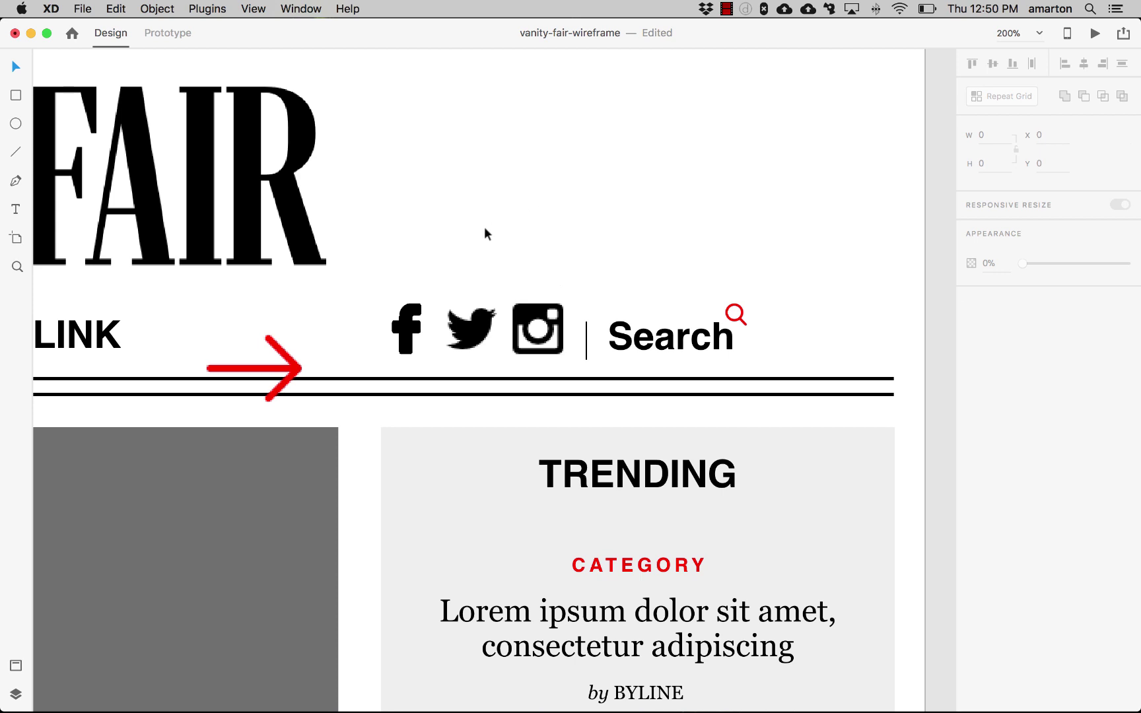
Select all three social icons and nudge them slightly down and left into alignment
{"action": "scroll", "coordinate": [484, 234], "scroll_direction": "left", "scroll_amount": 5}
{"action": "left_click", "coordinate": [634, 310]}
{"action": "left_click", "coordinate": [564, 314], "text": "shift"}
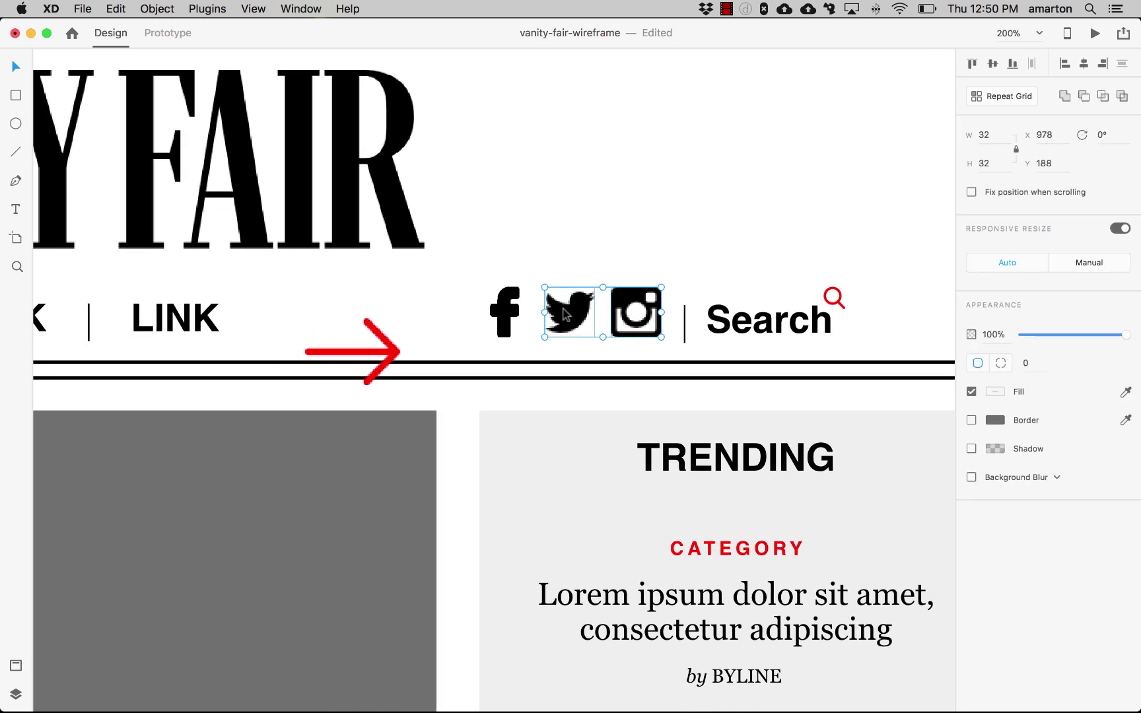
{"action": "left_click", "coordinate": [510, 314], "text": "shift"}
{"action": "left_click_drag", "start_coordinate": [510, 311], "coordinate": [511, 317]}
{"action": "key", "text": "Left"}
{"action": "key", "text": "Left"}
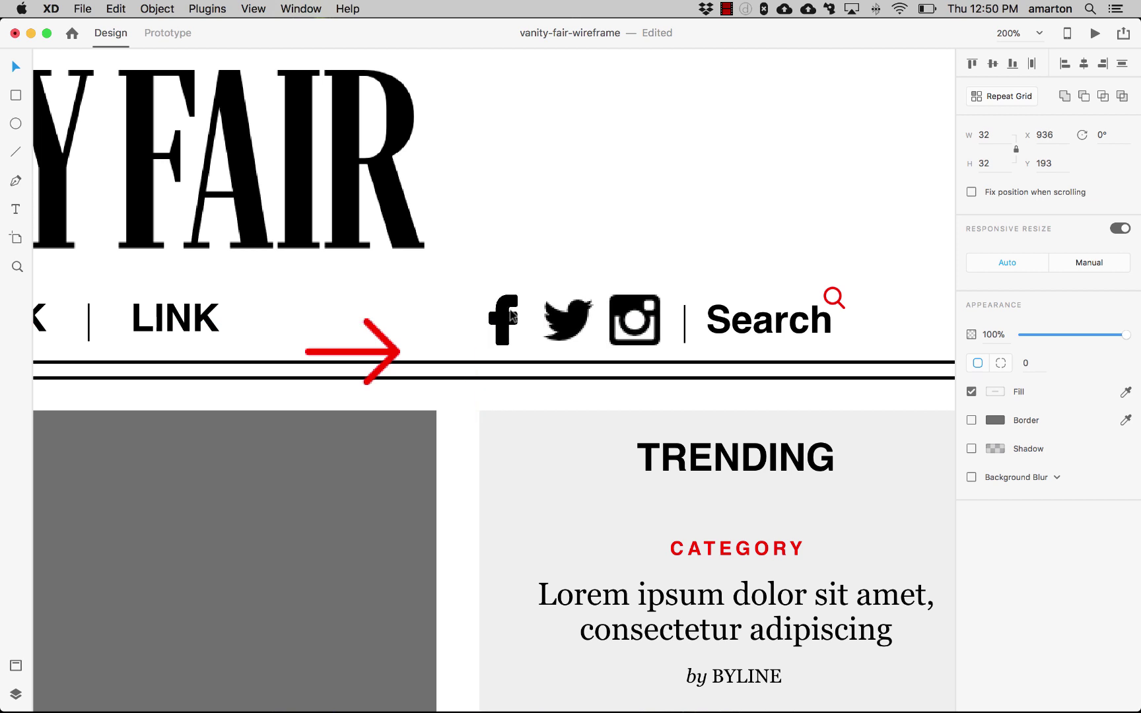
Shrink the red arrow to 17 px and place it before the last LINK label
{"action": "left_click", "coordinate": [390, 349]}
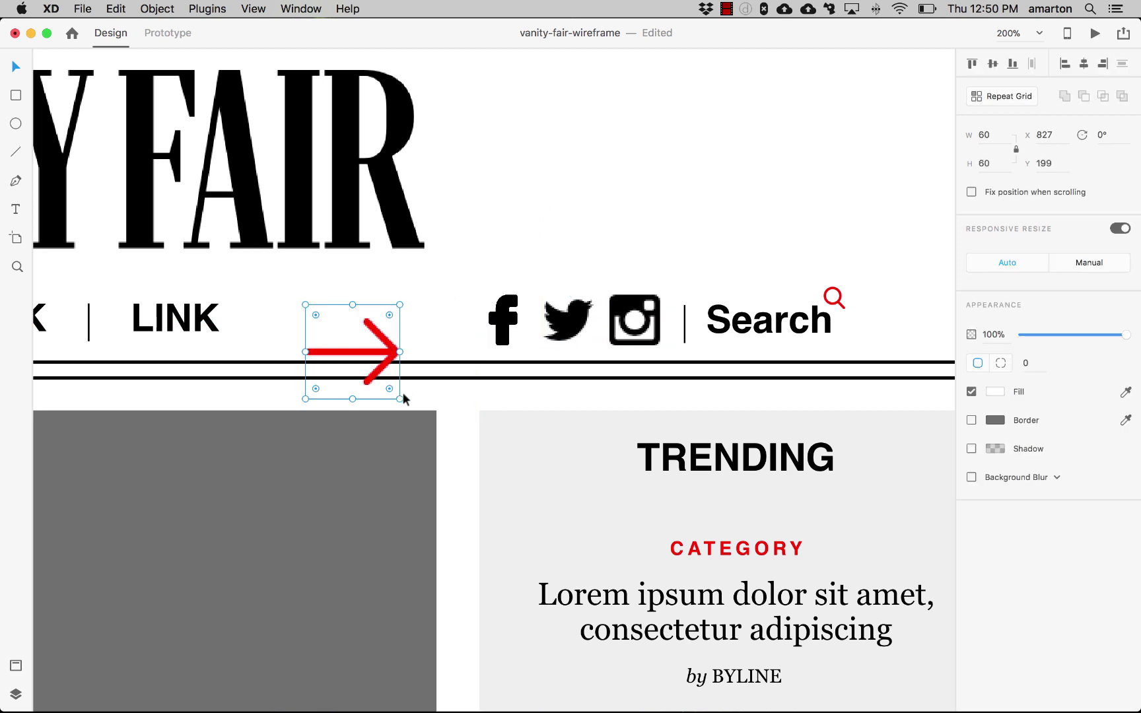
{"action": "left_click_drag", "start_coordinate": [400, 399], "coordinate": [127, 327]}
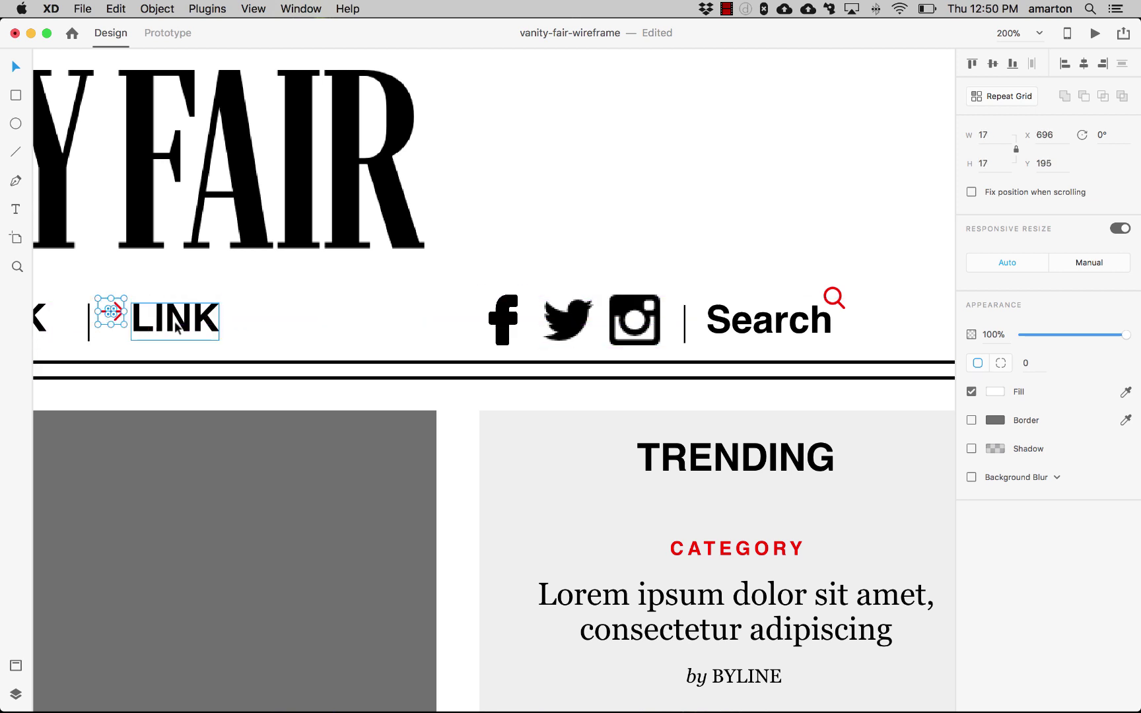
{"action": "key", "text": "Down"}
{"action": "key", "text": "Down"}
{"action": "key", "text": "Down"}
{"action": "key", "text": "Down"}
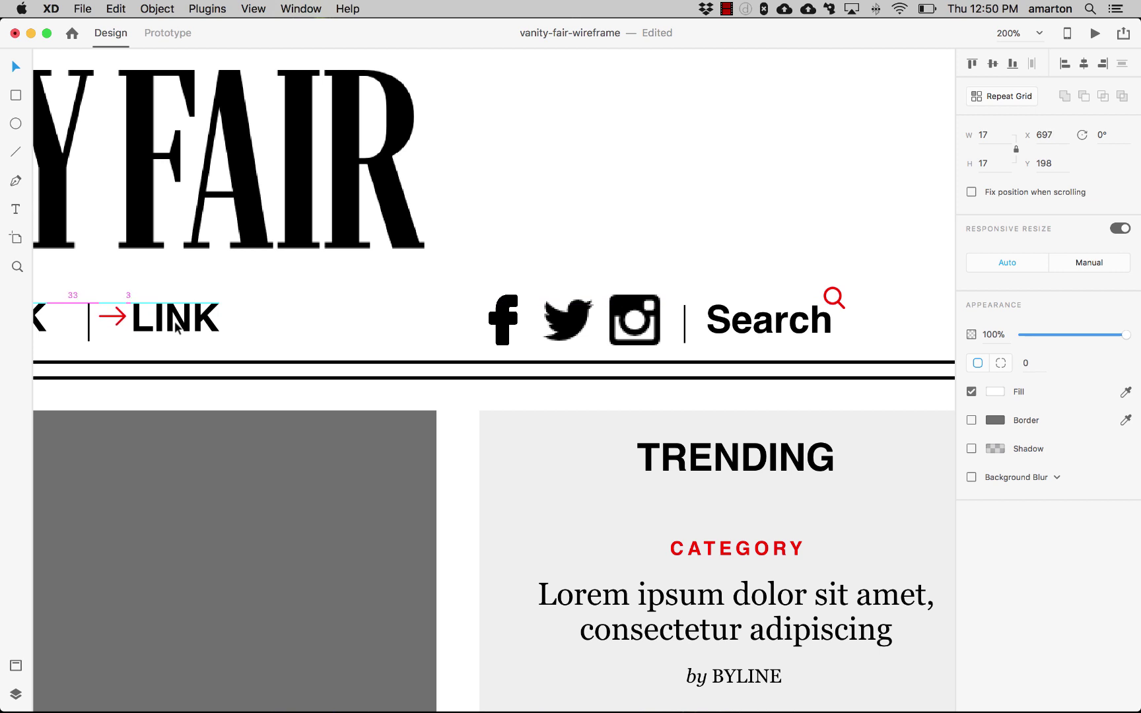
{"action": "left_click", "coordinate": [276, 256]}
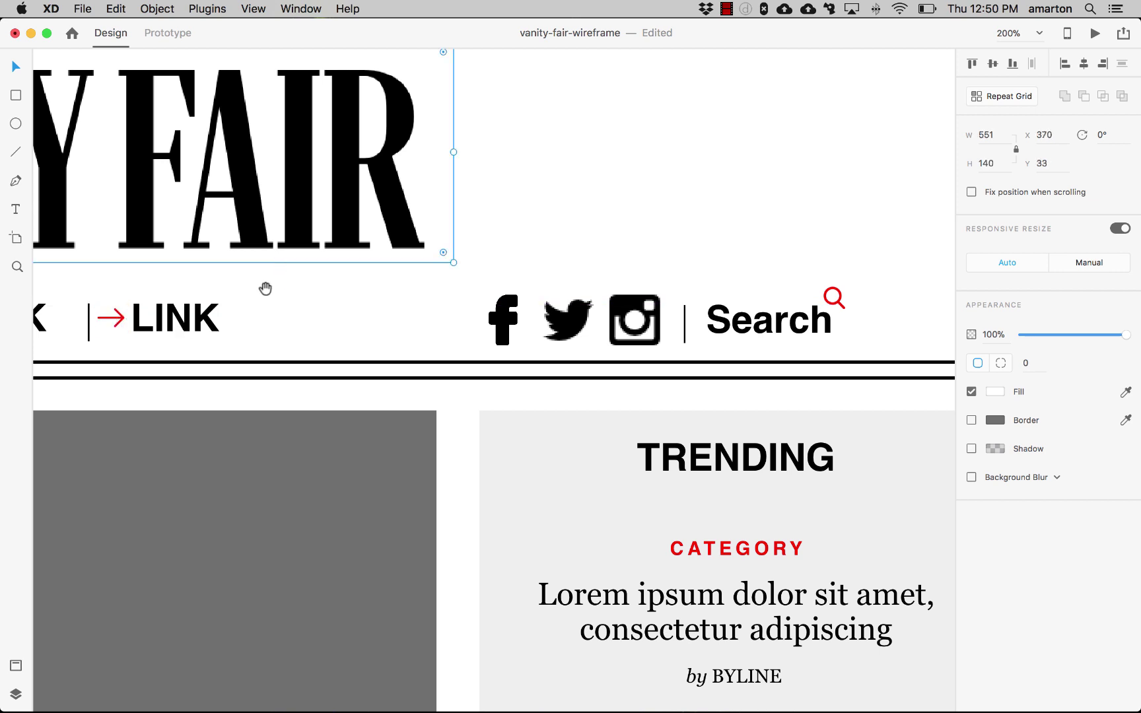
{"action": "left_click_drag", "start_coordinate": [265, 288], "coordinate": [857, 241]}
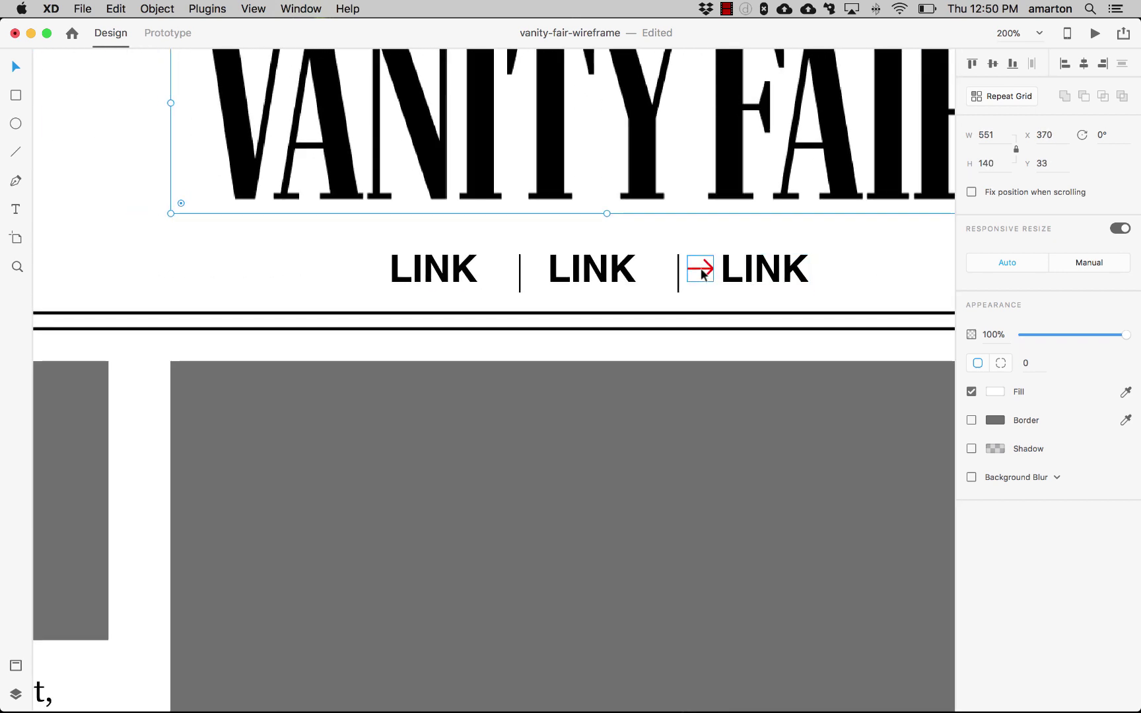
Alt-drag a copy of the arrow before the middle LINK and nudge it into line
{"action": "left_click", "coordinate": [701, 269]}
{"action": "key", "text": "alt"}
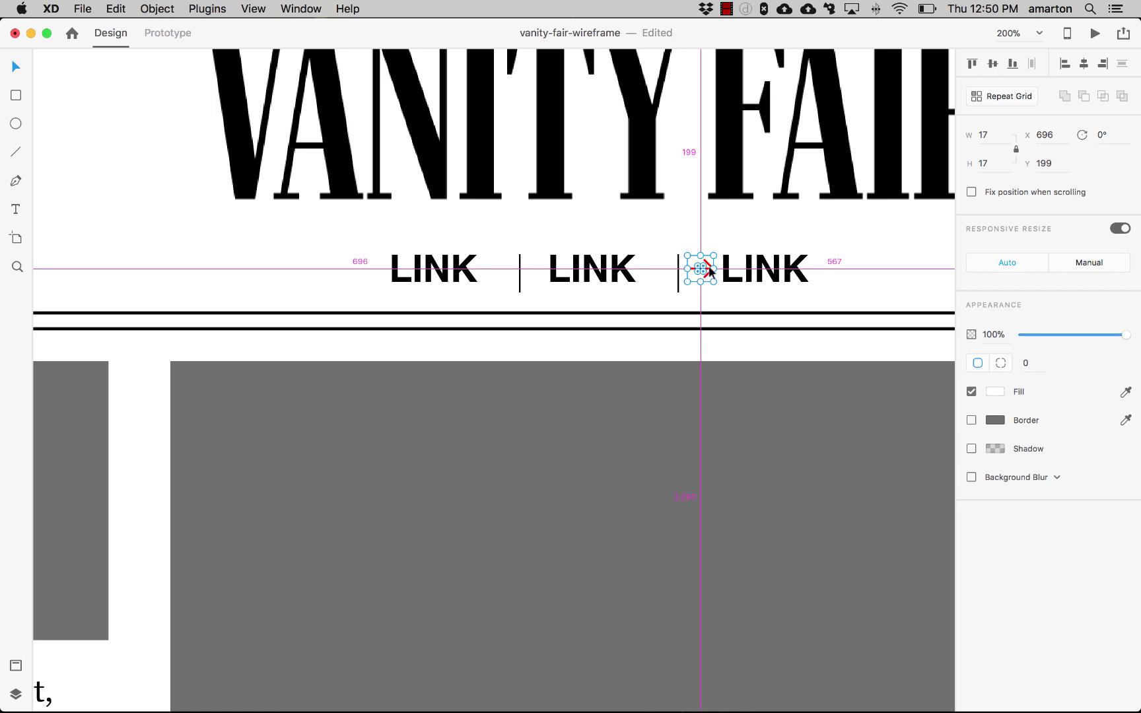
{"action": "left_click_drag", "start_coordinate": [710, 271], "coordinate": [546, 267]}
{"action": "left_click", "coordinate": [561, 276], "text": "shift"}
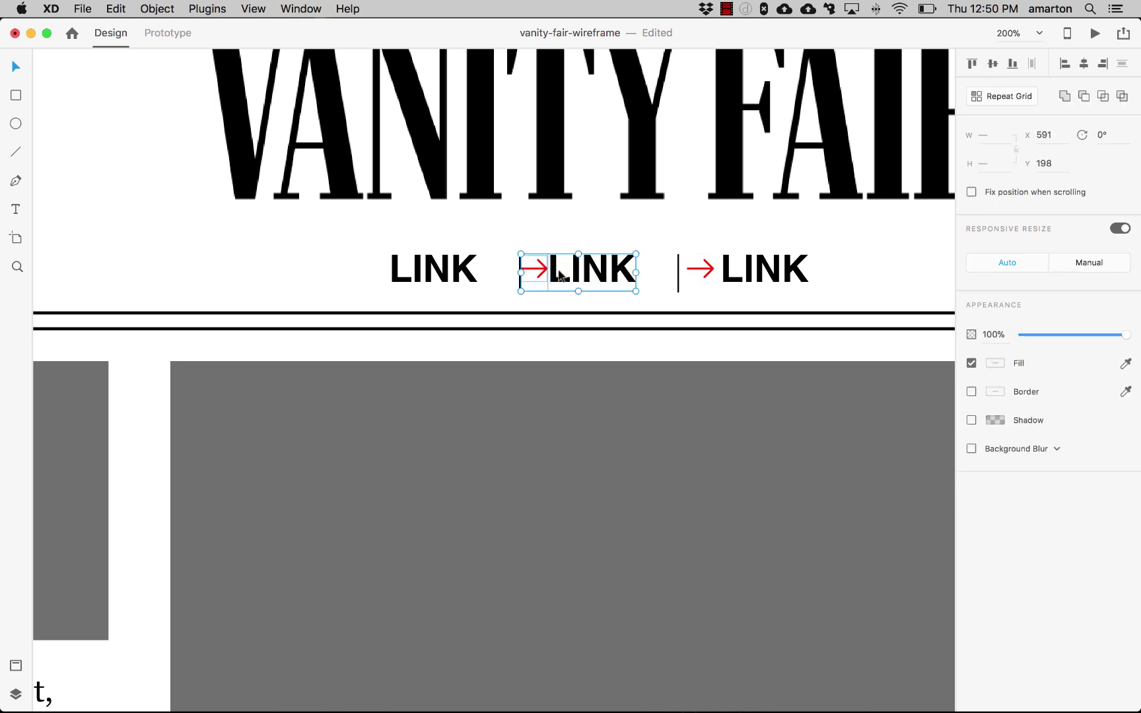
{"action": "key", "text": "Right"}
{"action": "key", "text": "Right"}
{"action": "key", "text": "Right"}
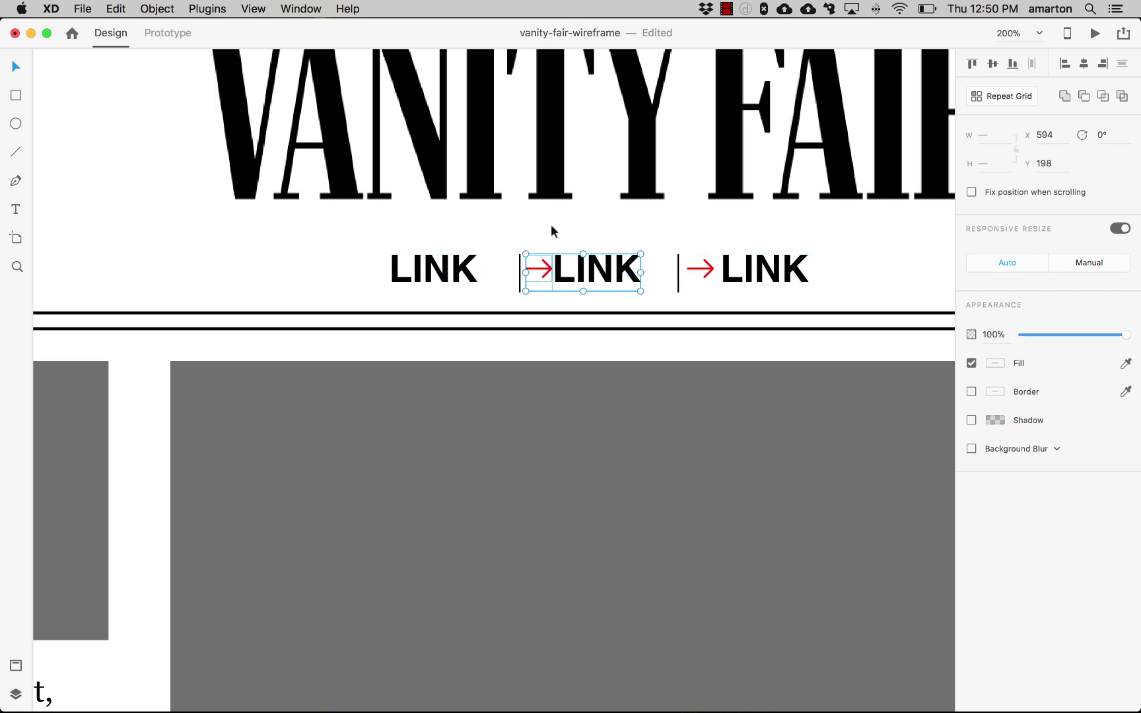
{"action": "left_click", "coordinate": [551, 224]}
{"action": "left_click", "coordinate": [538, 268]}
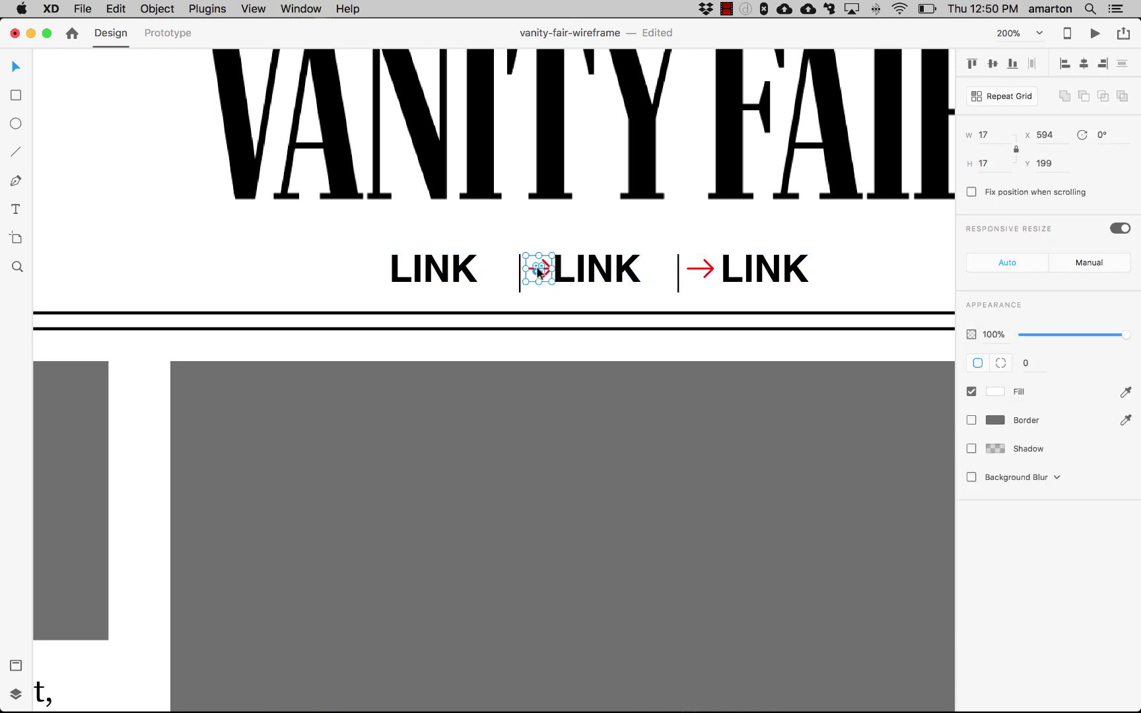
{"action": "key", "text": "Left"}
Place a third arrow copy before the first LINK and fine-tune the arrow positions
{"action": "left_click_drag", "start_coordinate": [538, 268], "coordinate": [359, 270]}
{"action": "left_click", "coordinate": [314, 274]}
{"action": "left_click", "coordinate": [357, 270]}
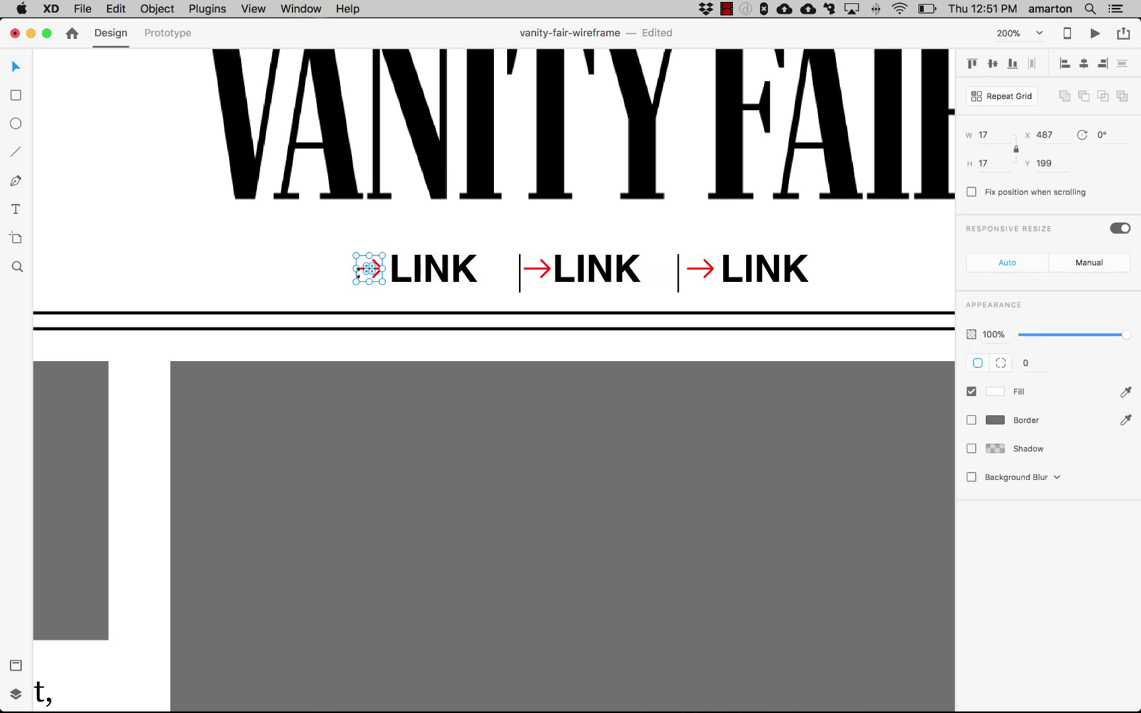
{"action": "left_click", "coordinate": [322, 260]}
{"action": "left_click", "coordinate": [541, 273]}
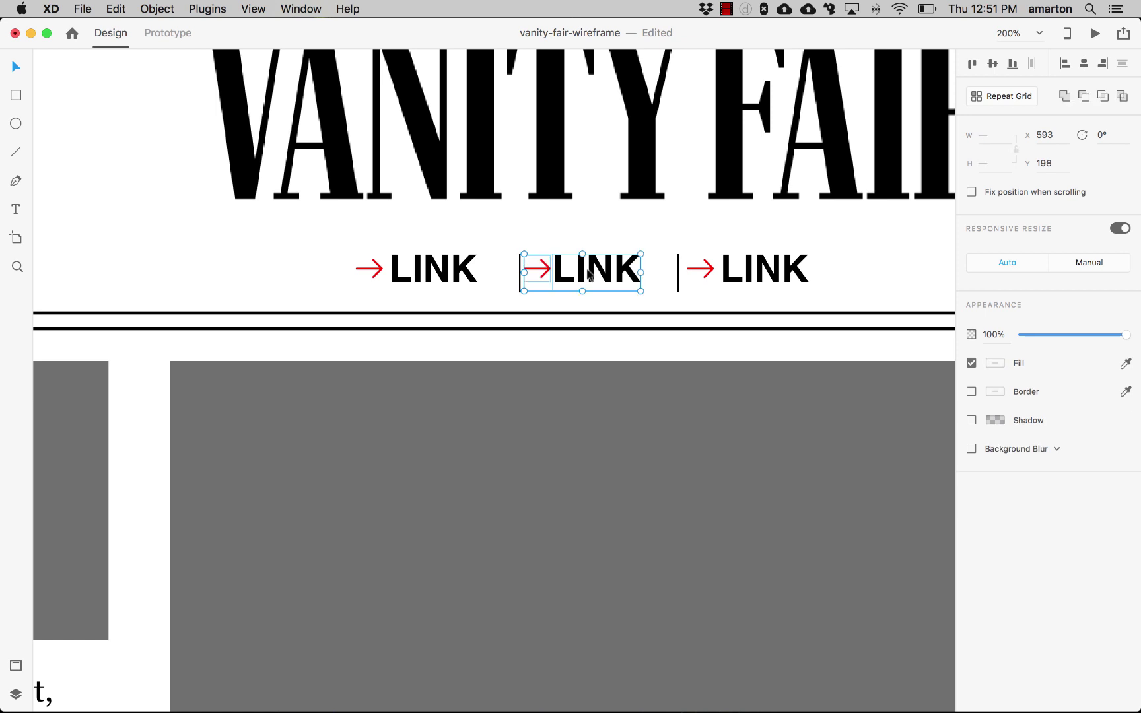
{"action": "left_click_drag", "start_coordinate": [590, 275], "coordinate": [598, 274]}
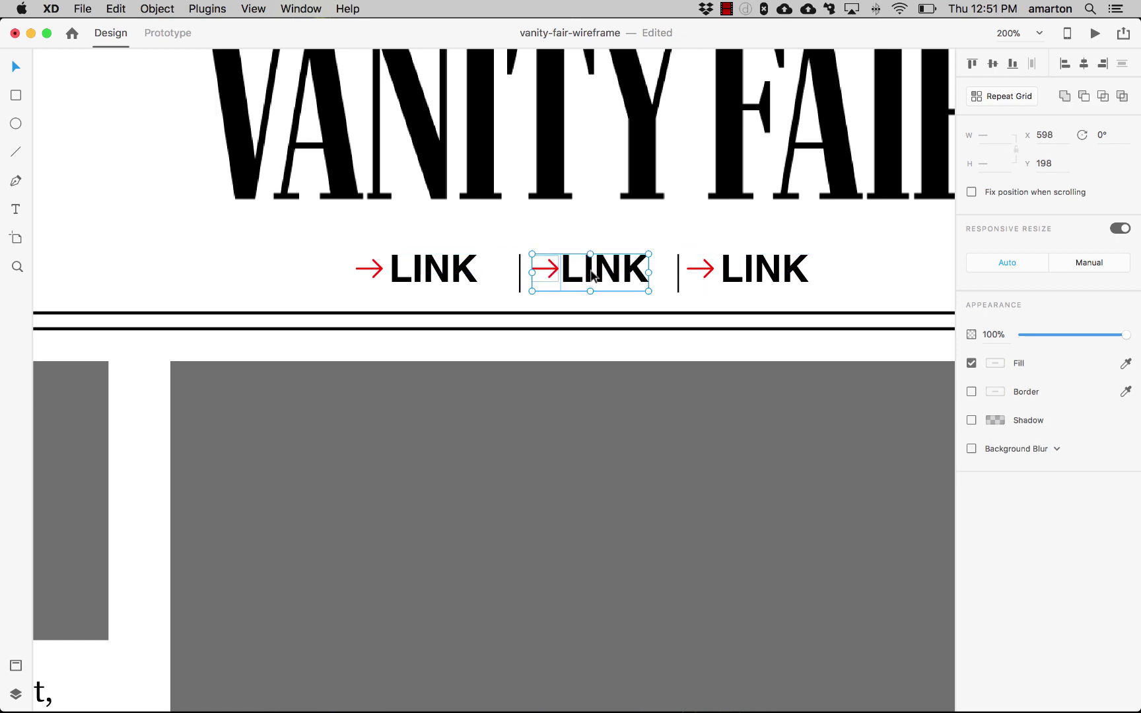
{"action": "left_click", "coordinate": [883, 256]}
{"action": "left_click_drag", "start_coordinate": [176, 211], "coordinate": [158, 393]}
Zoom the canvas from 200% to 100% and pan to bring the header's left side into view
{"action": "left_click", "coordinate": [253, 7]}
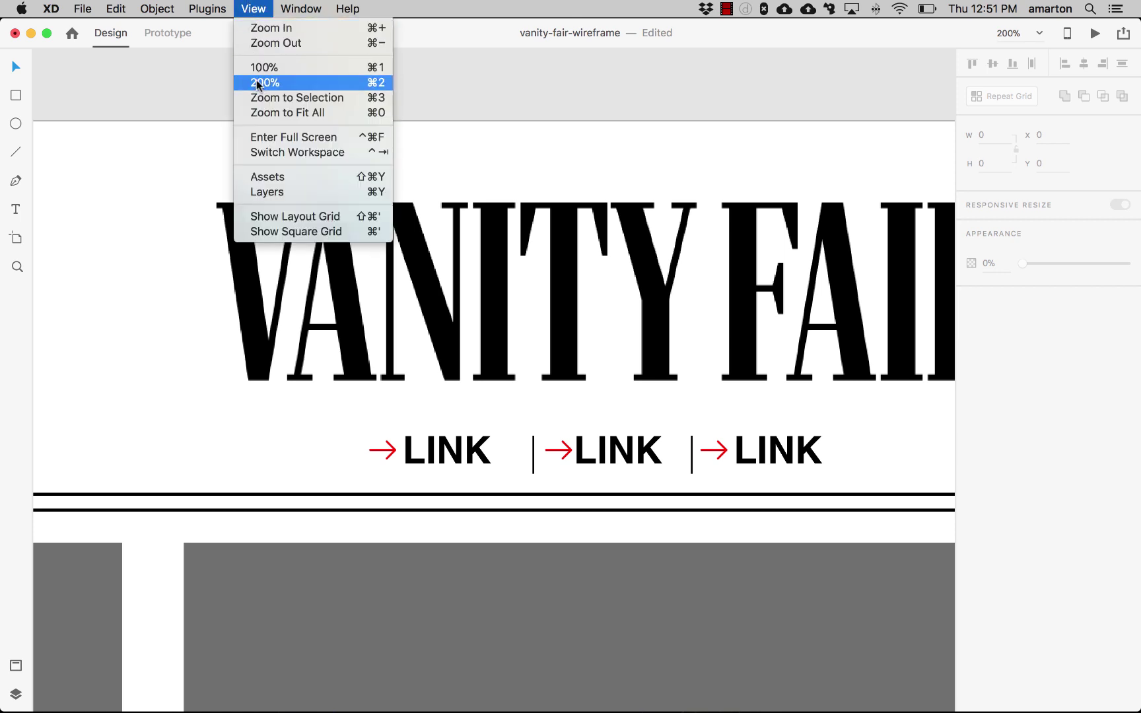
{"action": "left_click", "coordinate": [268, 43]}
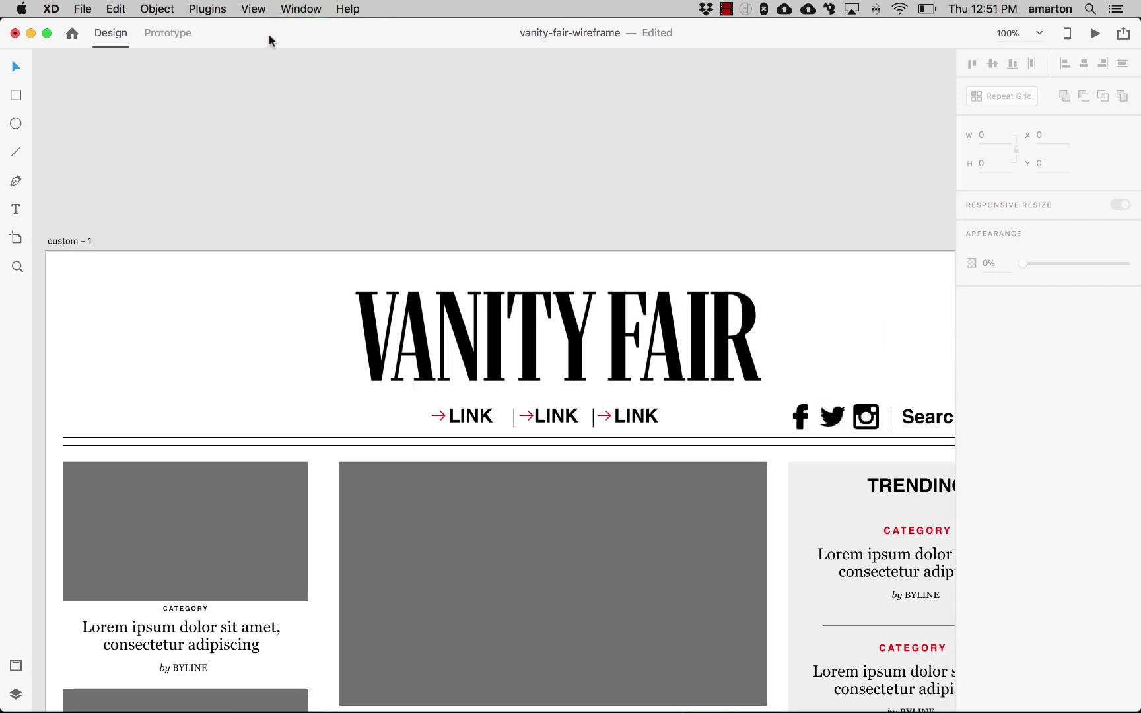
{"action": "left_click", "coordinate": [253, 9]}
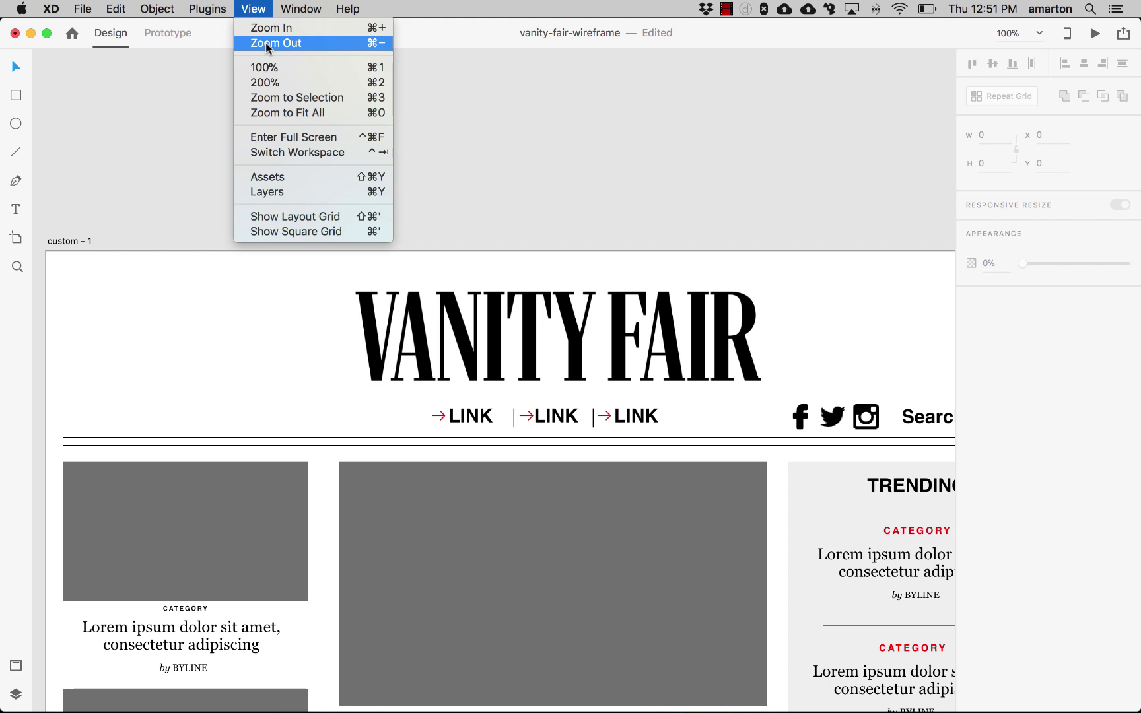
{"action": "left_click", "coordinate": [182, 145]}
{"action": "left_click_drag", "start_coordinate": [182, 146], "coordinate": [291, 119]}
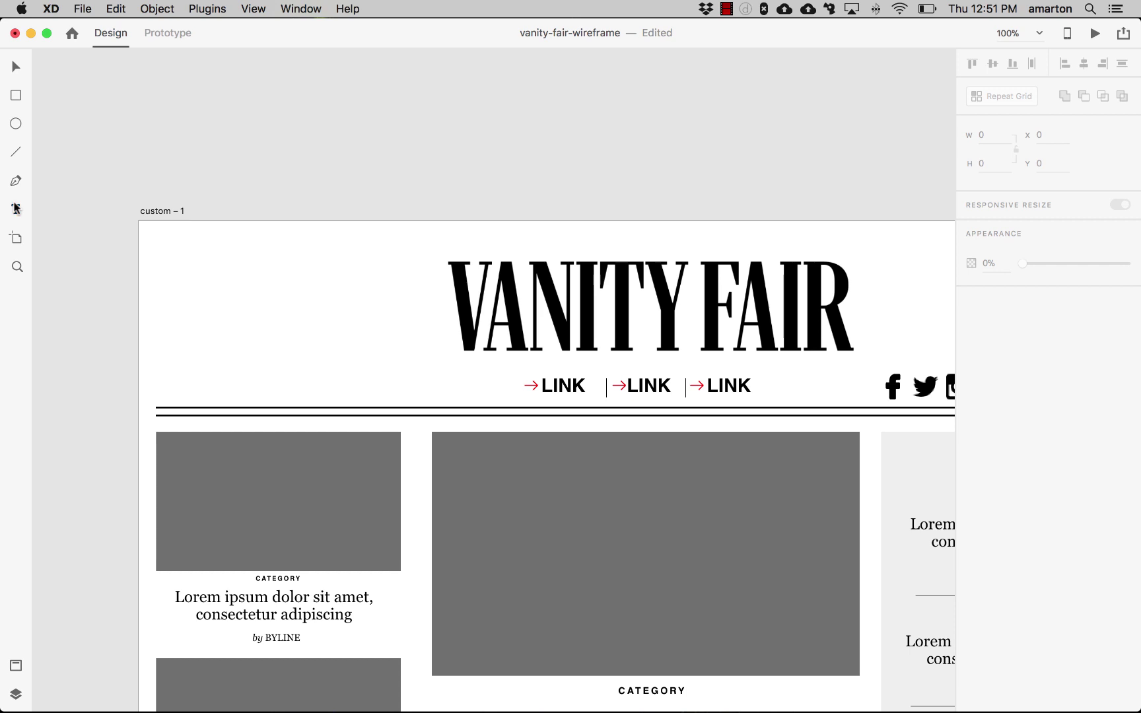
Start a '{' text box left of the logo with a black fill and Georgia Bold font
{"action": "left_click", "coordinate": [157, 297]}
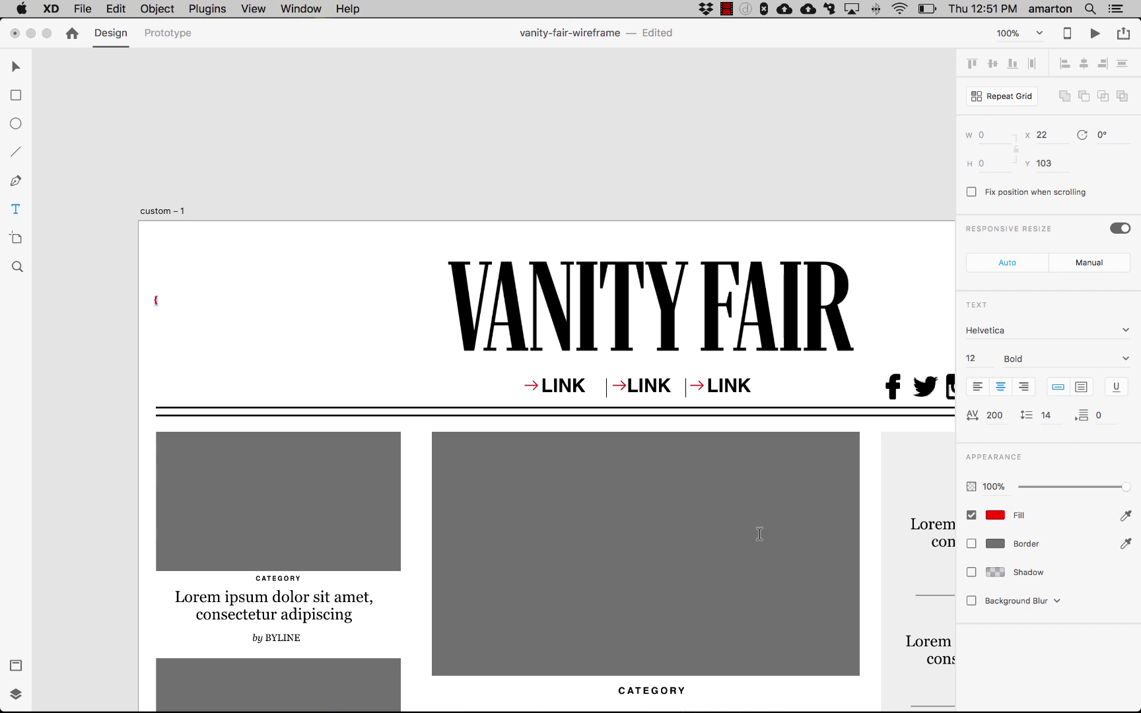
{"action": "left_click", "coordinate": [995, 516]}
{"action": "left_click_drag", "start_coordinate": [876, 432], "coordinate": [802, 557]}
{"action": "left_click", "coordinate": [1022, 329]}
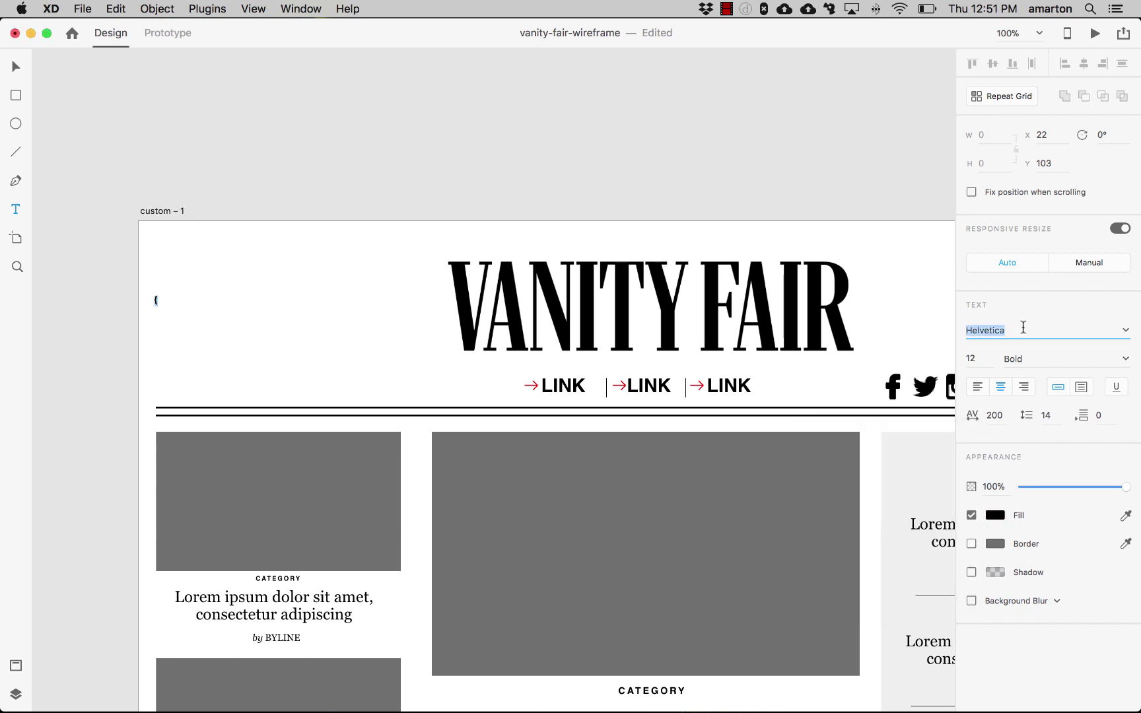
{"action": "left_click", "coordinate": [1127, 330]}
{"action": "scroll", "coordinate": [1087, 403], "scroll_direction": "up", "scroll_amount": 3}
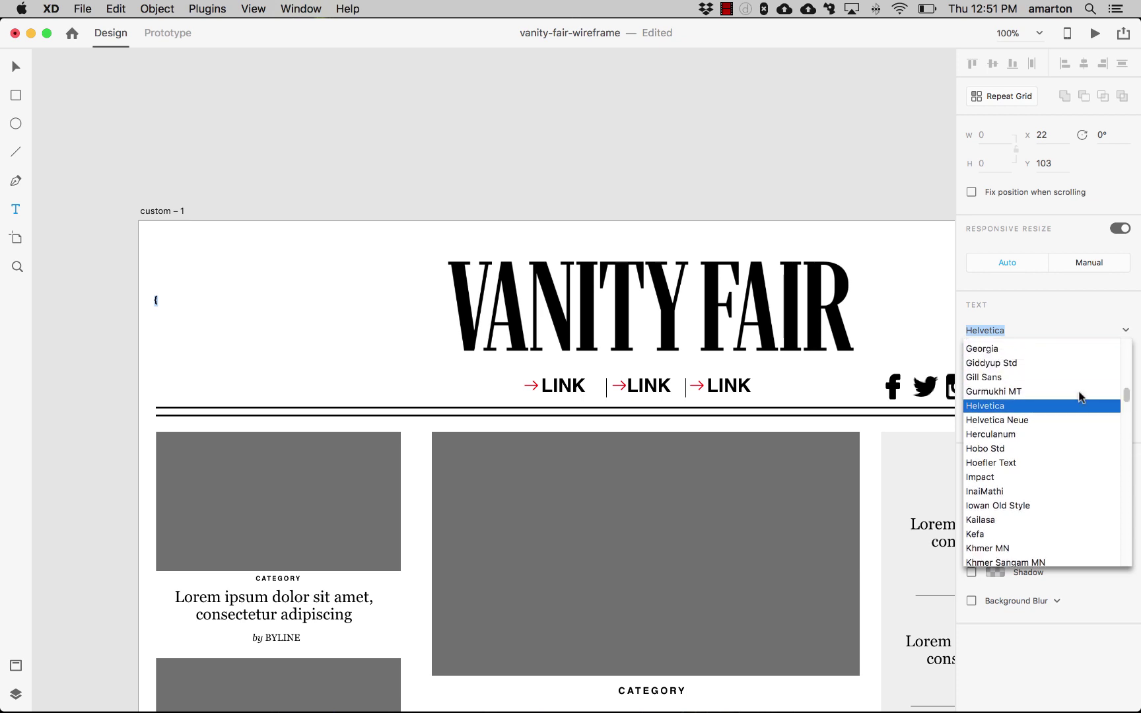
{"action": "scroll", "coordinate": [1080, 397], "scroll_direction": "up", "scroll_amount": 2}
{"action": "left_click", "coordinate": [1062, 371]}
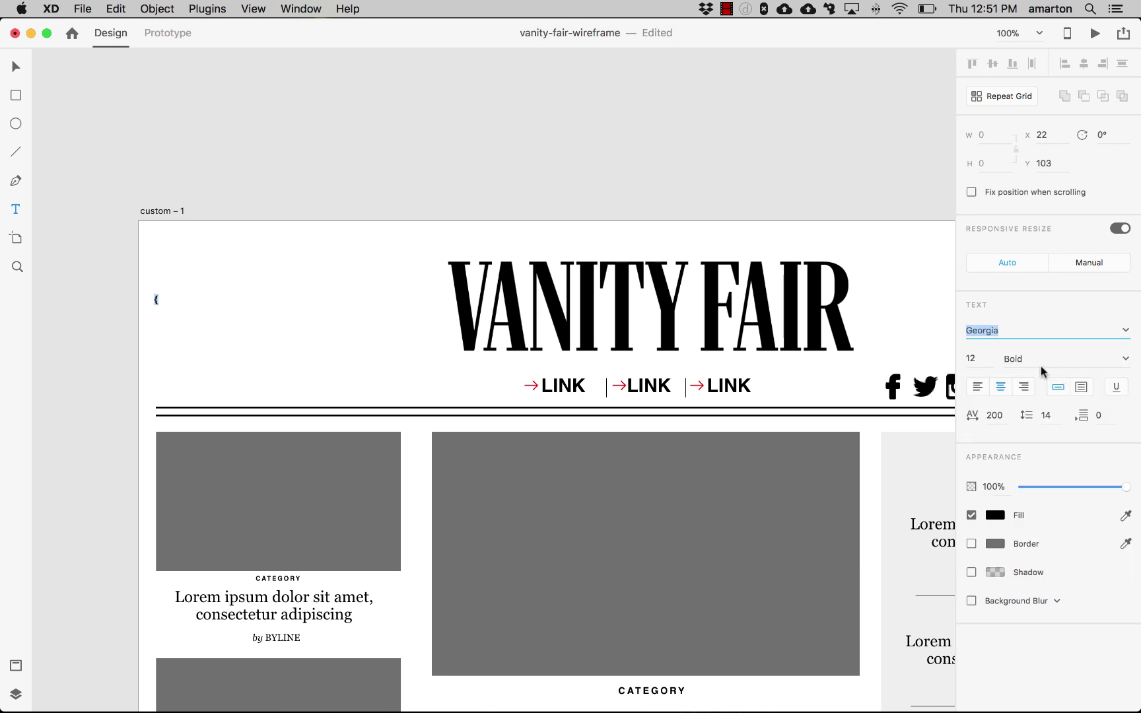
{"action": "left_click", "coordinate": [971, 352]}
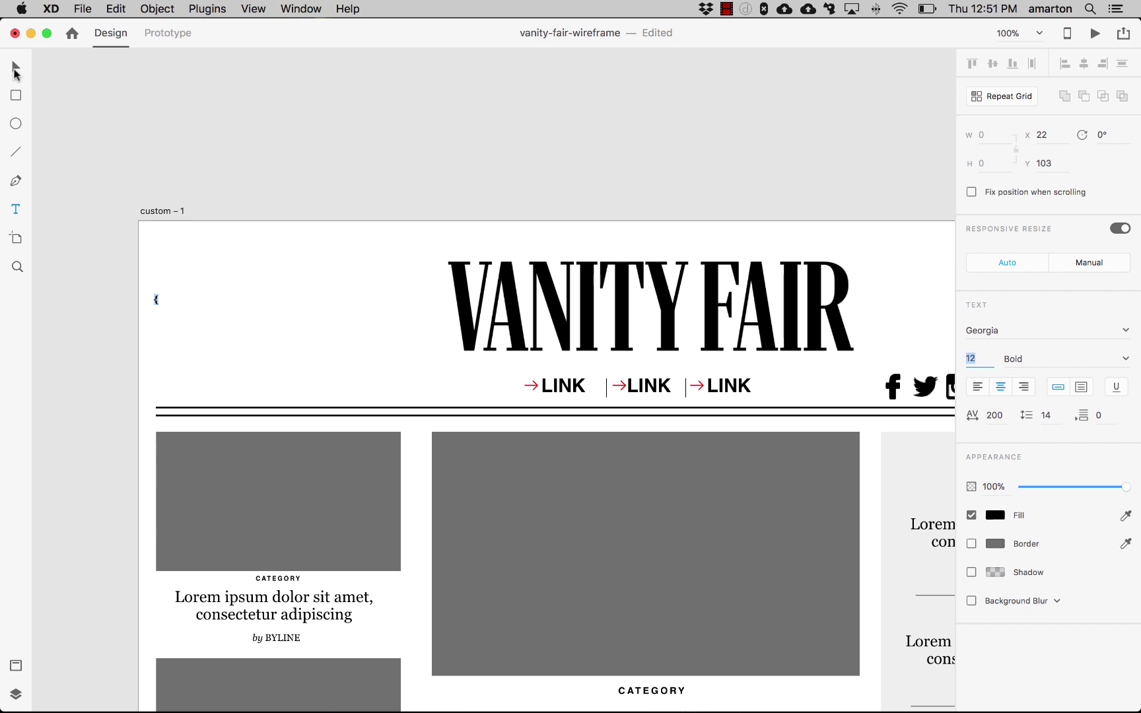
Set the brace to 72 pt and move it just left of the VANITY FAIR logo
{"action": "left_click", "coordinate": [16, 66]}
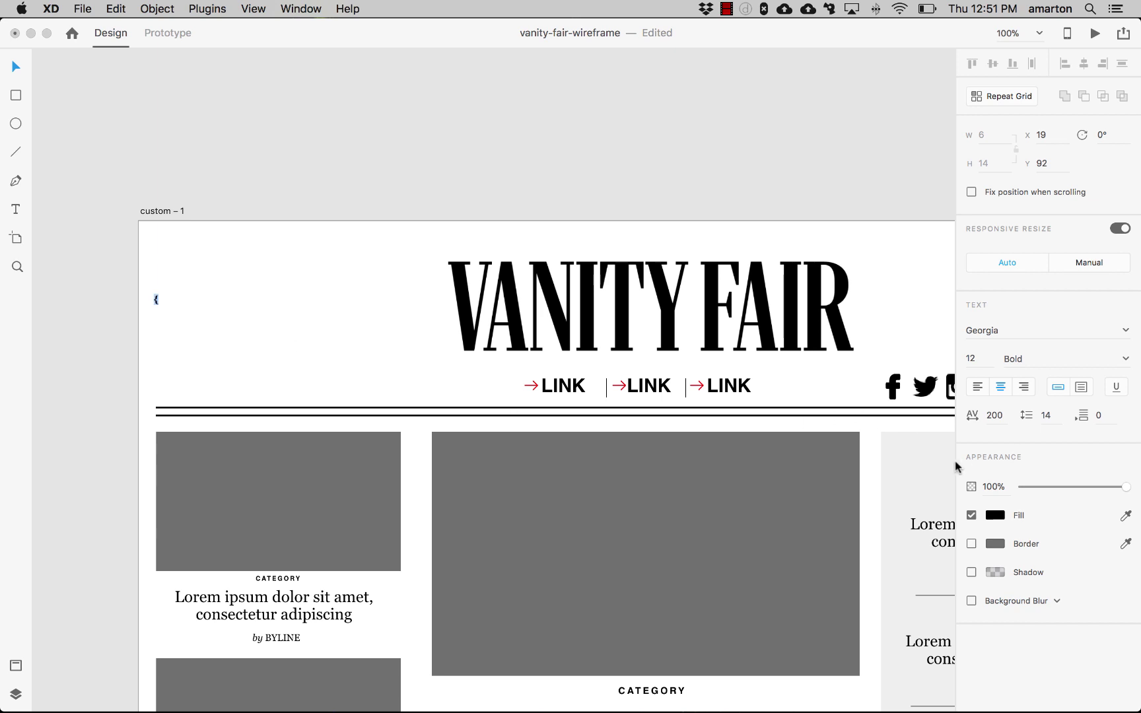
{"action": "left_click", "coordinate": [987, 358]}
{"action": "type", "text": "7"}
{"action": "key", "text": "Return"}
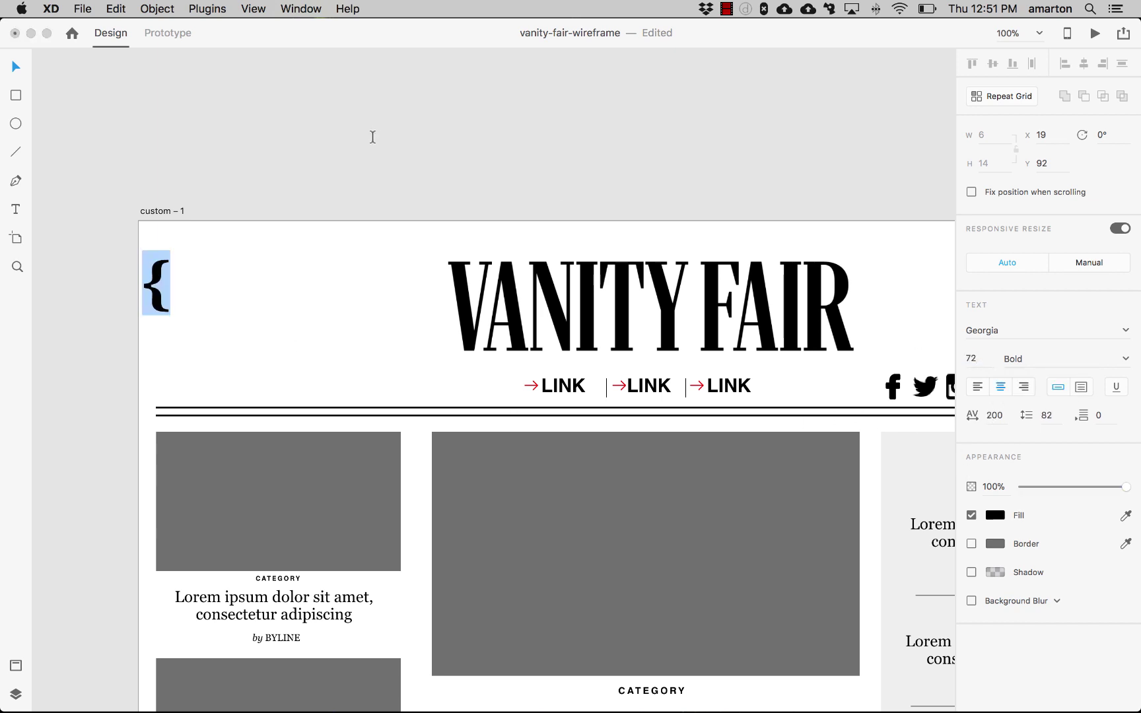
{"action": "left_click", "coordinate": [16, 66]}
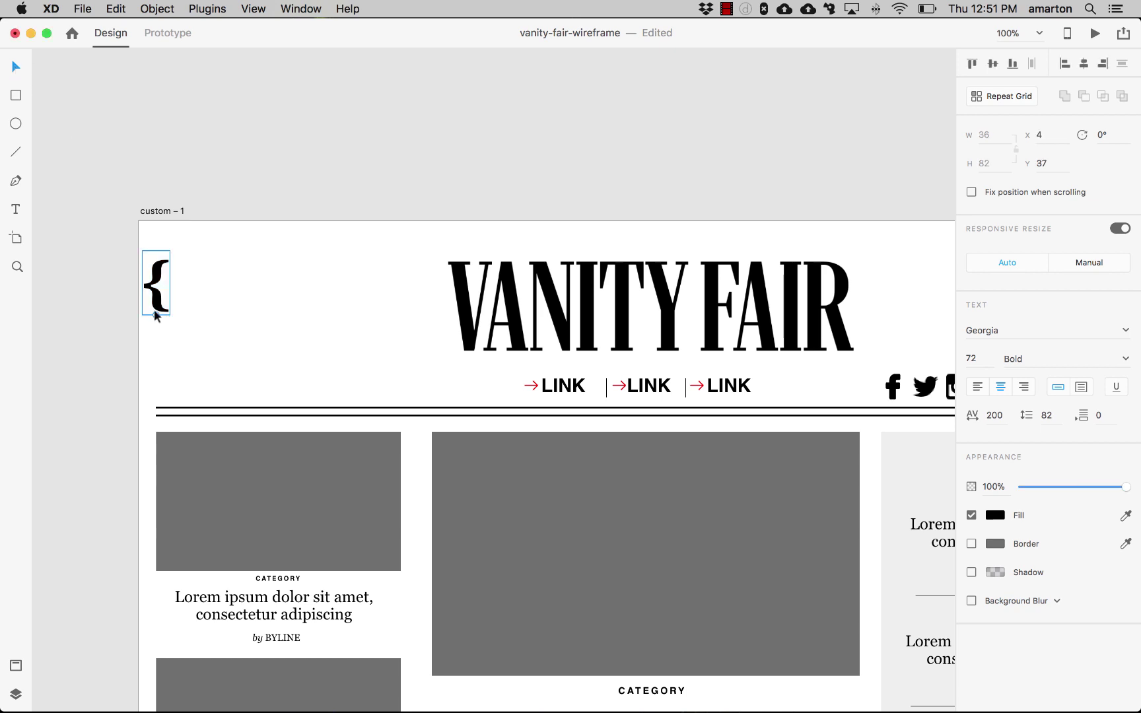
{"action": "left_click_drag", "start_coordinate": [156, 314], "coordinate": [190, 331]}
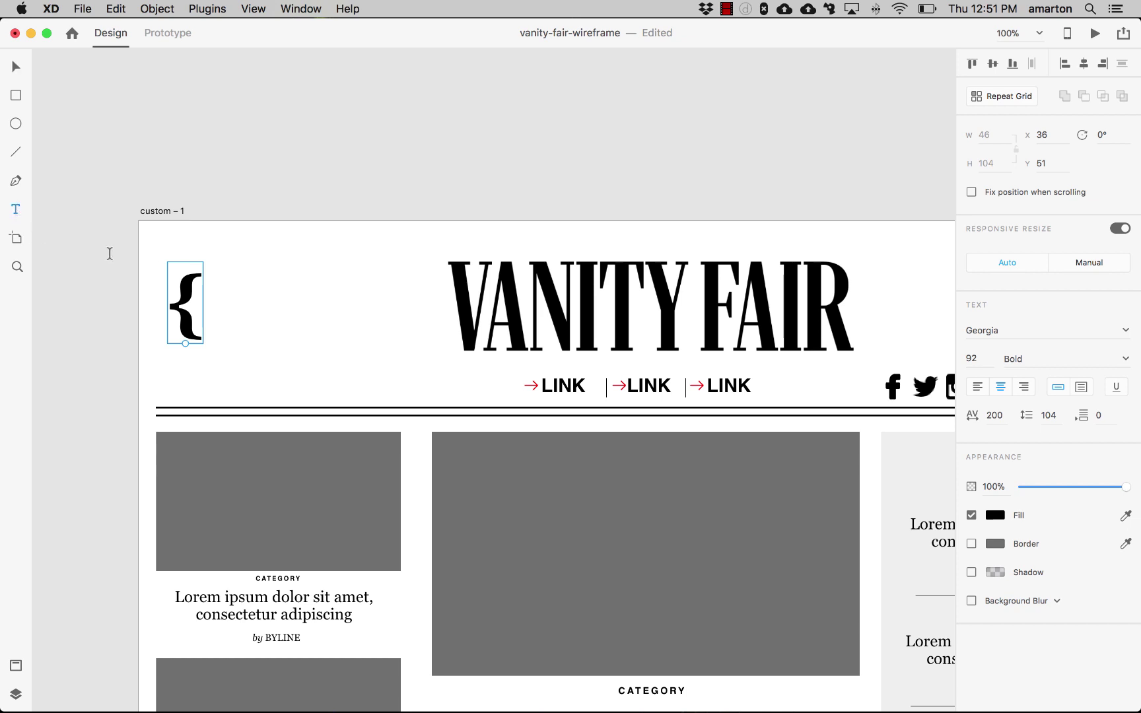
Type a closing '}' and position it to the right of the opening brace with space between
{"action": "left_click", "coordinate": [264, 300]}
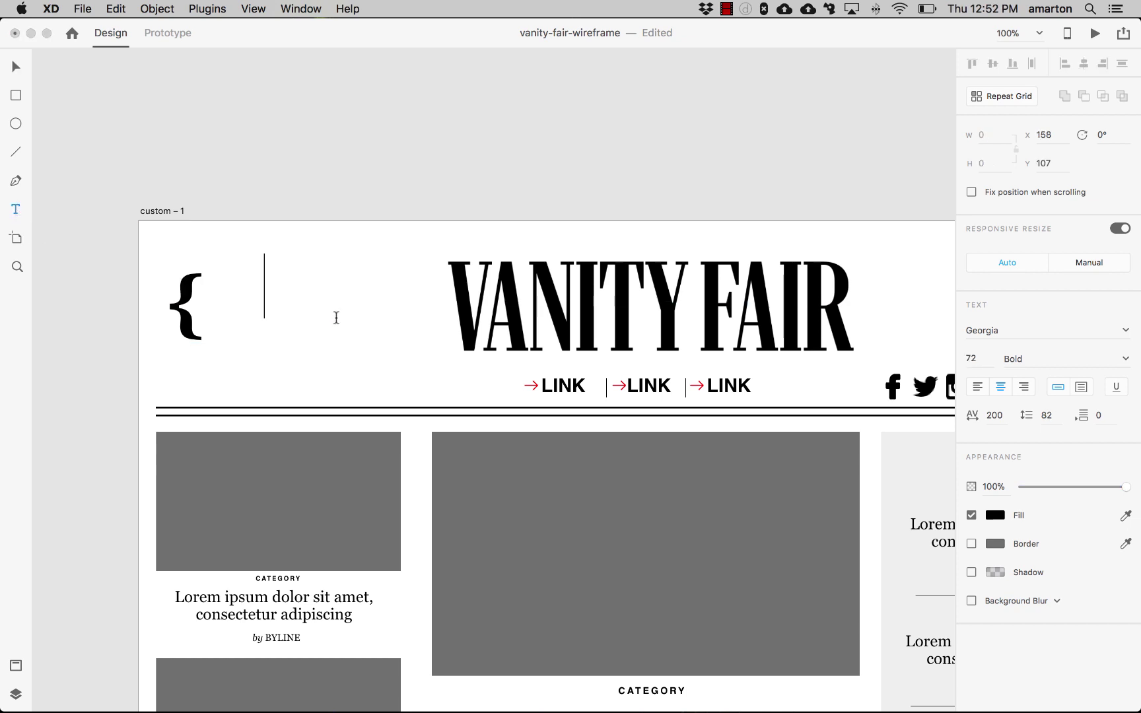
{"action": "type", "text": "}"}
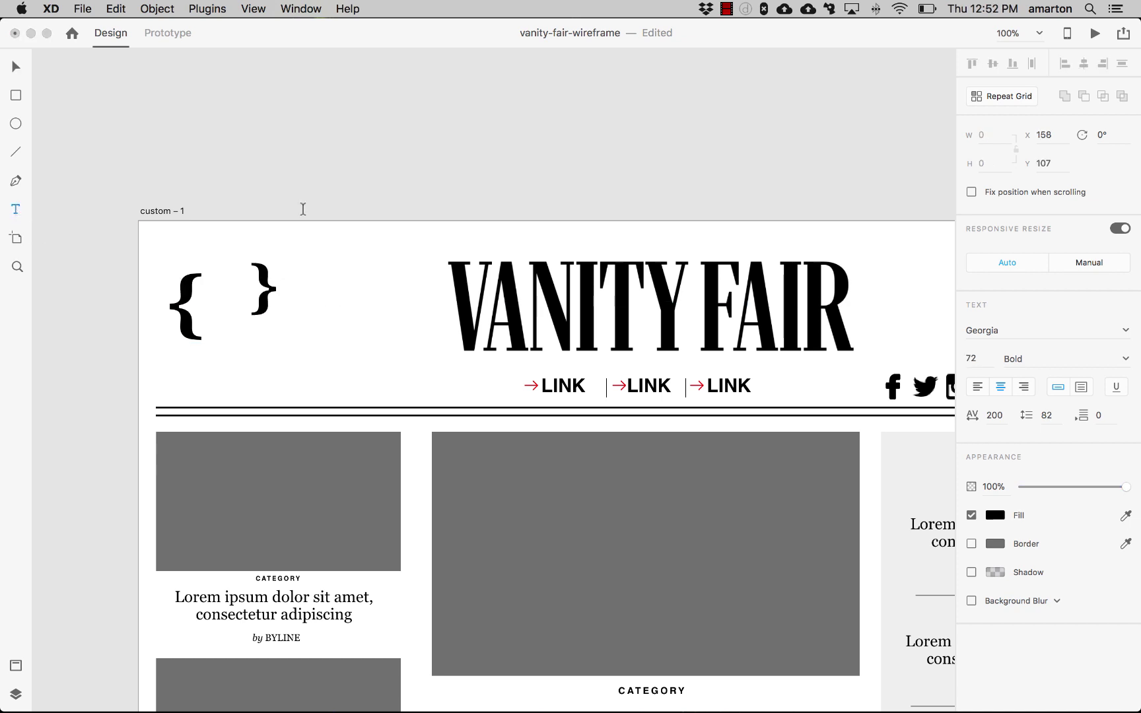
{"action": "left_click", "coordinate": [15, 70]}
{"action": "left_click_drag", "start_coordinate": [276, 290], "coordinate": [364, 310]}
{"action": "left_click", "coordinate": [362, 244]}
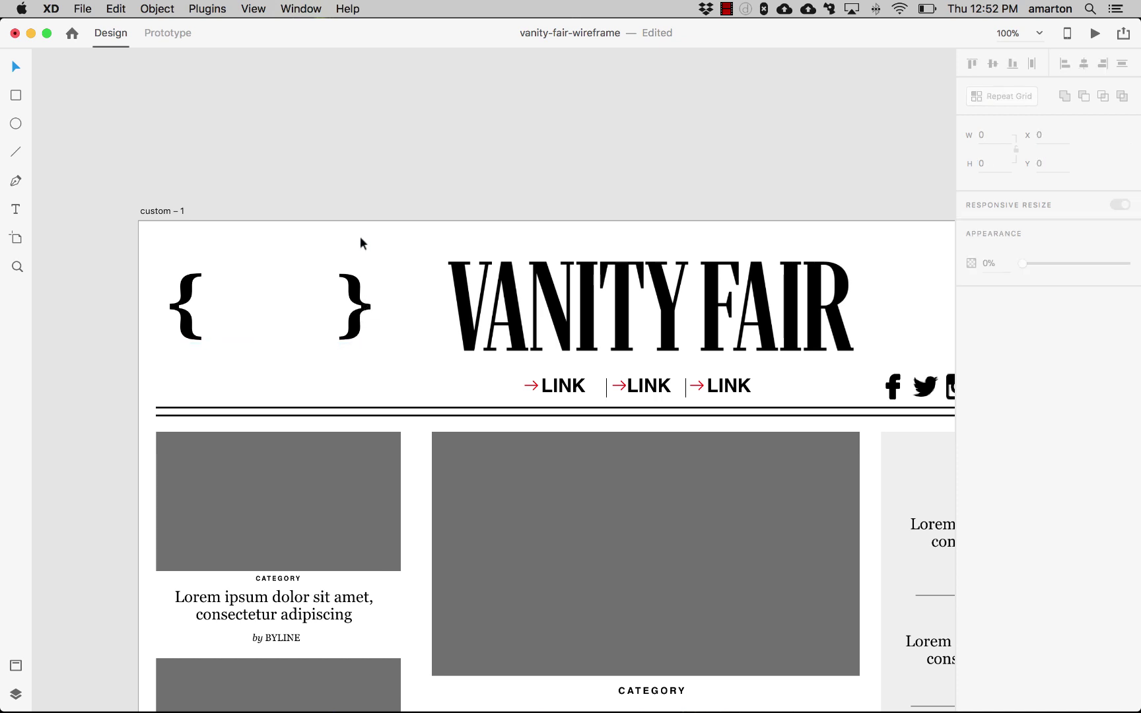
Type 'LOREM IPSUM' in a new text box between the braces
{"action": "left_click", "coordinate": [16, 209]}
{"action": "left_click", "coordinate": [232, 286]}
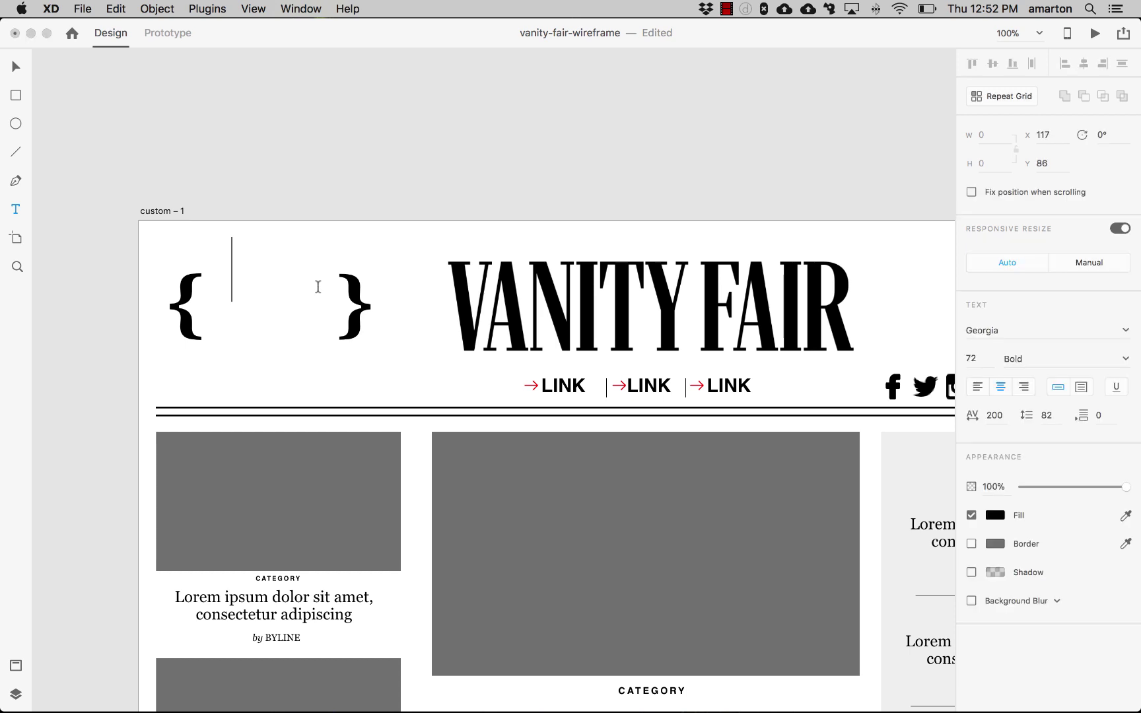
{"action": "type", "text": "LOREM"}
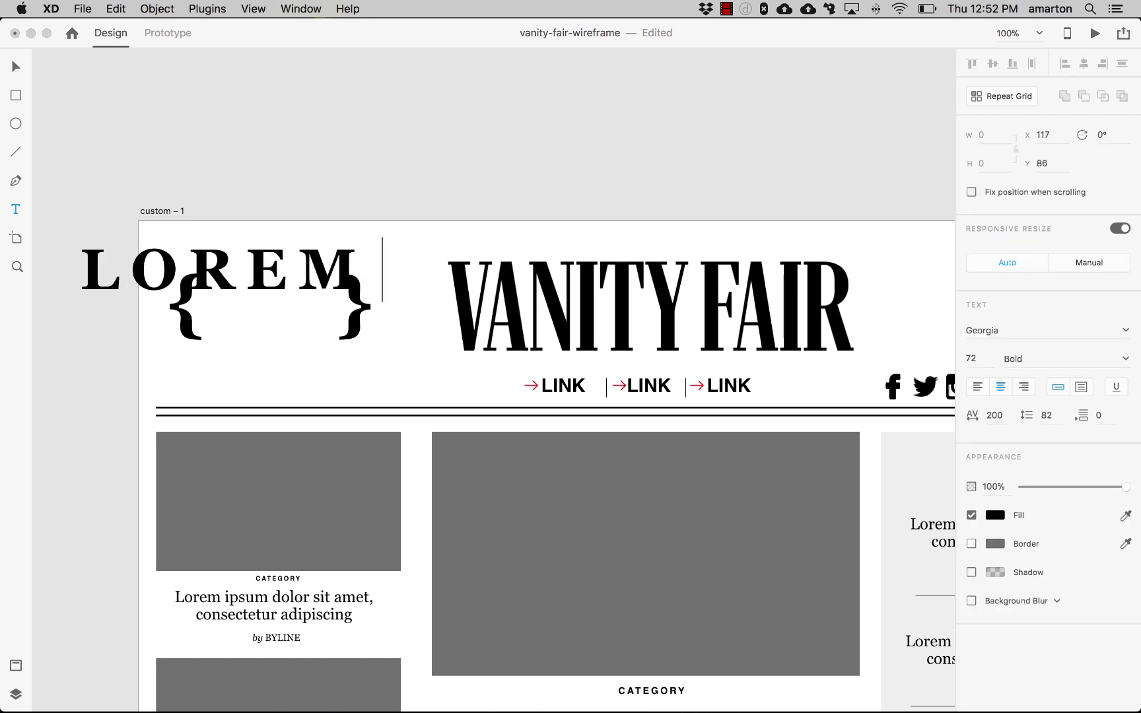
{"action": "type", "text": " IPS"}
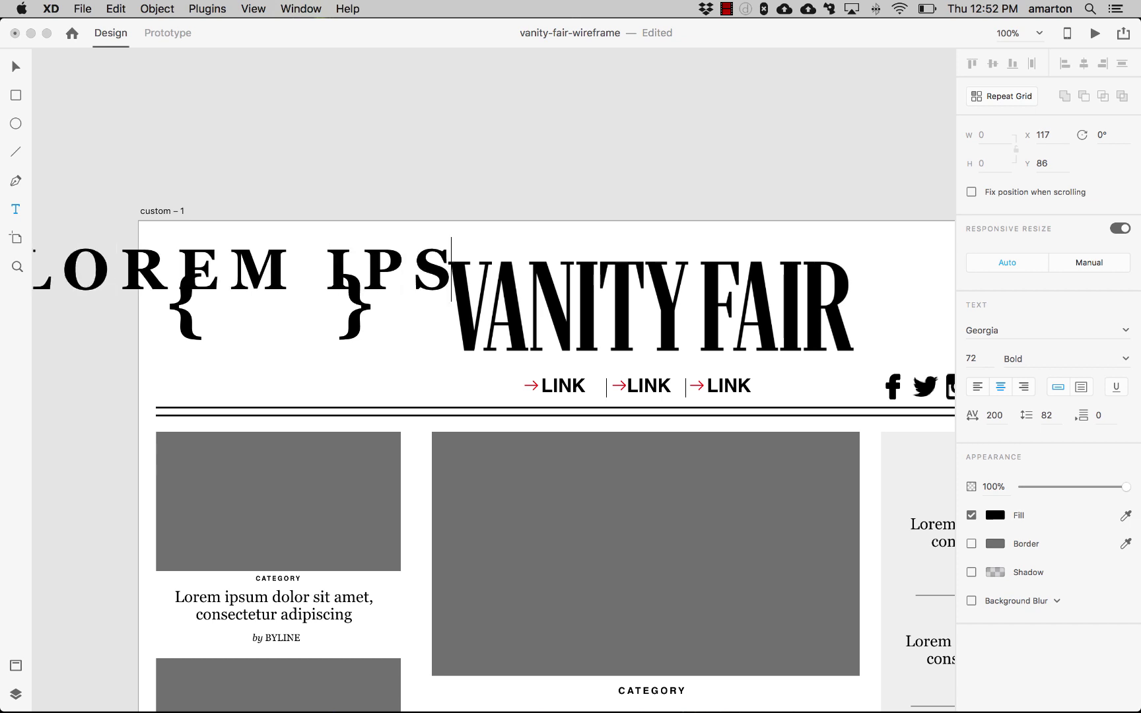
{"action": "type", "text": "UM"}
{"action": "key", "text": "super+a"}
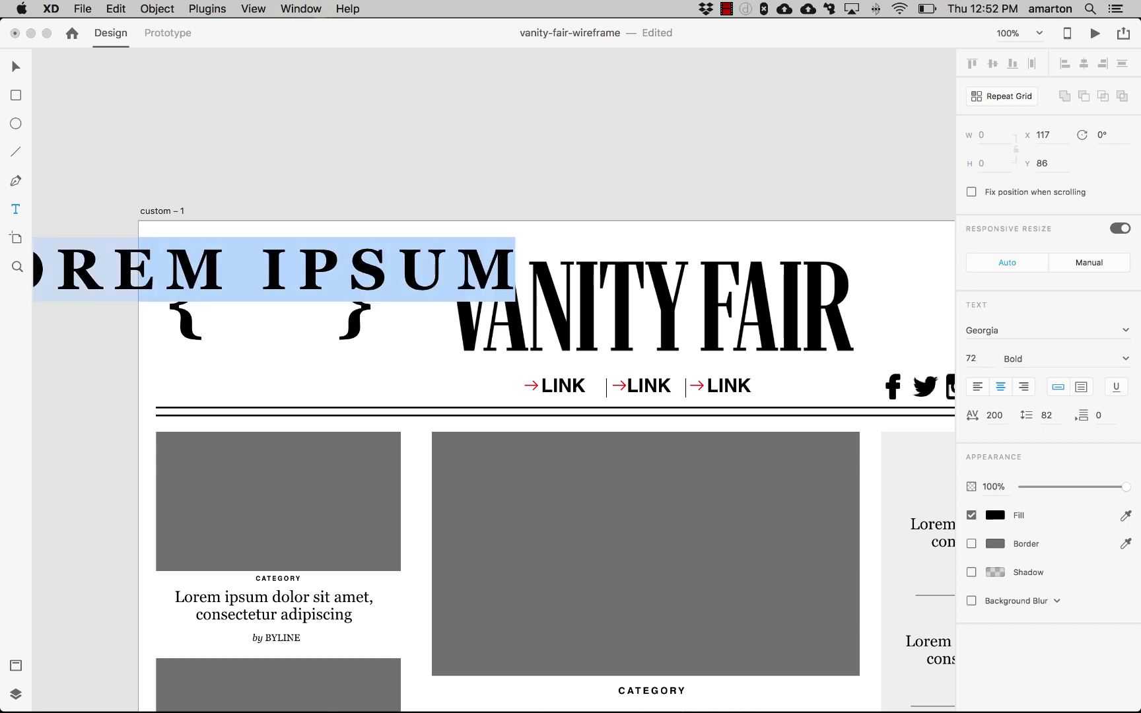
Set LOREM IPSUM to 0 letter spacing and 18 pt, centred between the braces
{"action": "left_click", "coordinate": [1006, 415]}
{"action": "key", "text": "super+a"}
{"action": "type", "text": "0"}
{"action": "key", "text": "Return"}
{"action": "left_click", "coordinate": [973, 358]}
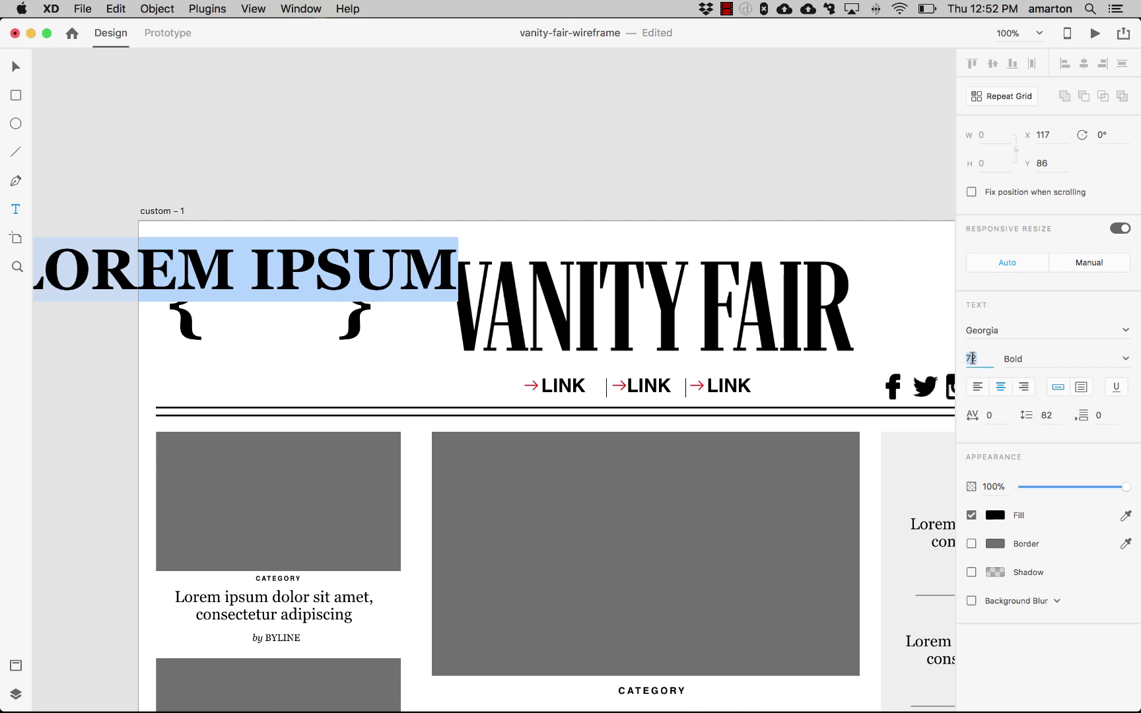
{"action": "type", "text": "18"}
{"action": "key", "text": "Return"}
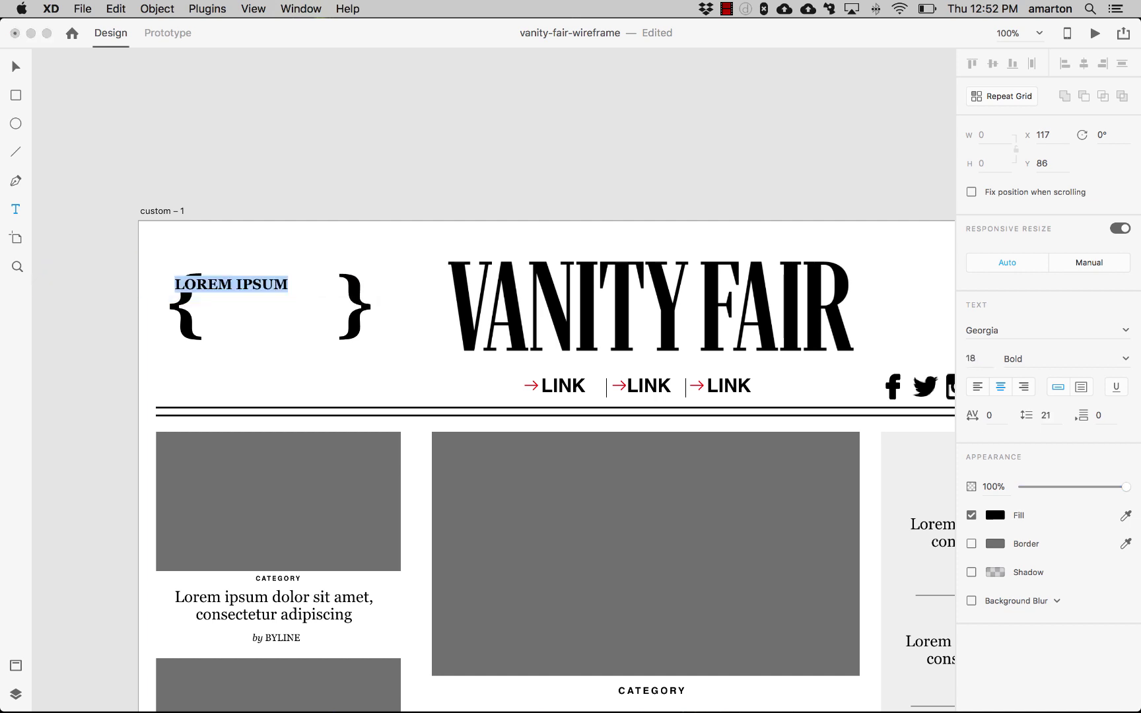
{"action": "left_click", "coordinate": [18, 67]}
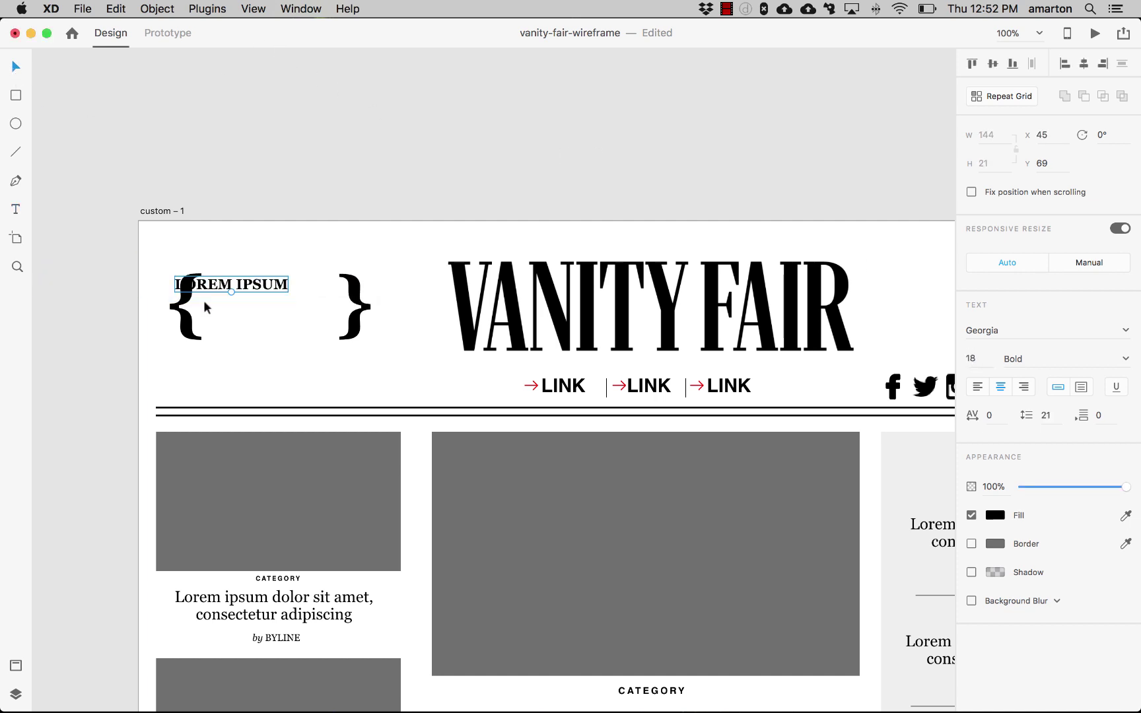
{"action": "left_click_drag", "start_coordinate": [267, 285], "coordinate": [301, 300]}
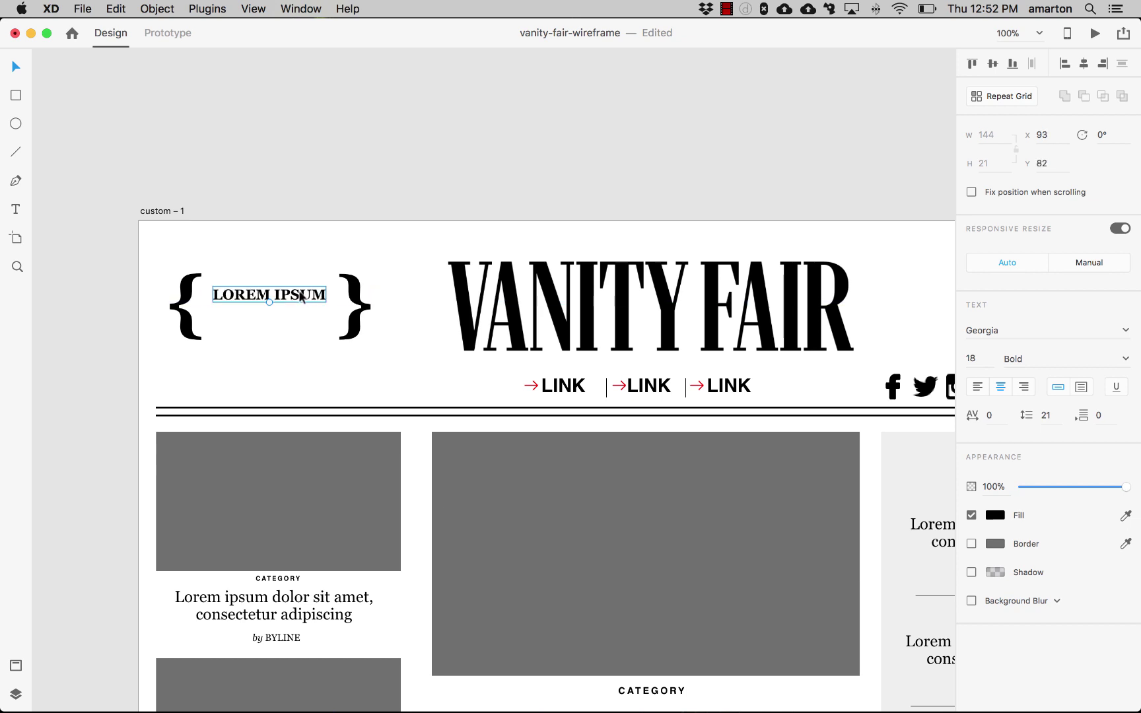
Copy the feature paragraph's body text into a new box under LOREM IPSUM and trim it to one sentence
{"action": "left_click", "coordinate": [436, 140]}
{"action": "scroll", "coordinate": [509, 408], "scroll_direction": "down", "scroll_amount": 10}
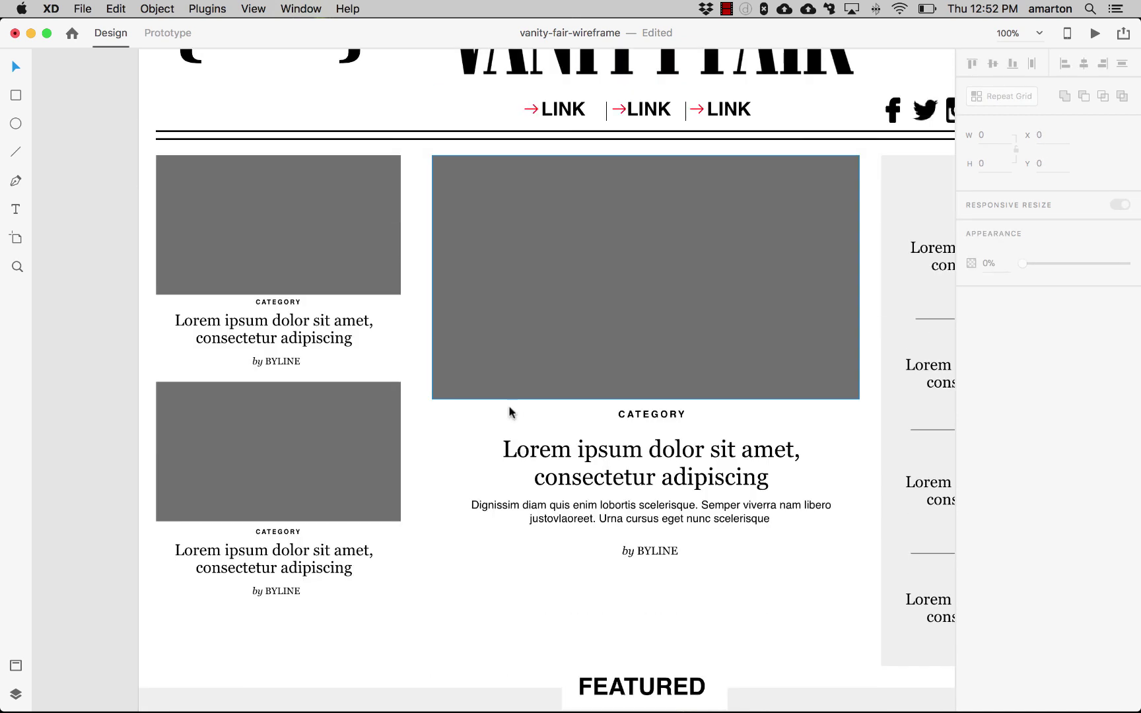
{"action": "double_click", "coordinate": [559, 507]}
{"action": "key", "text": "super+c"}
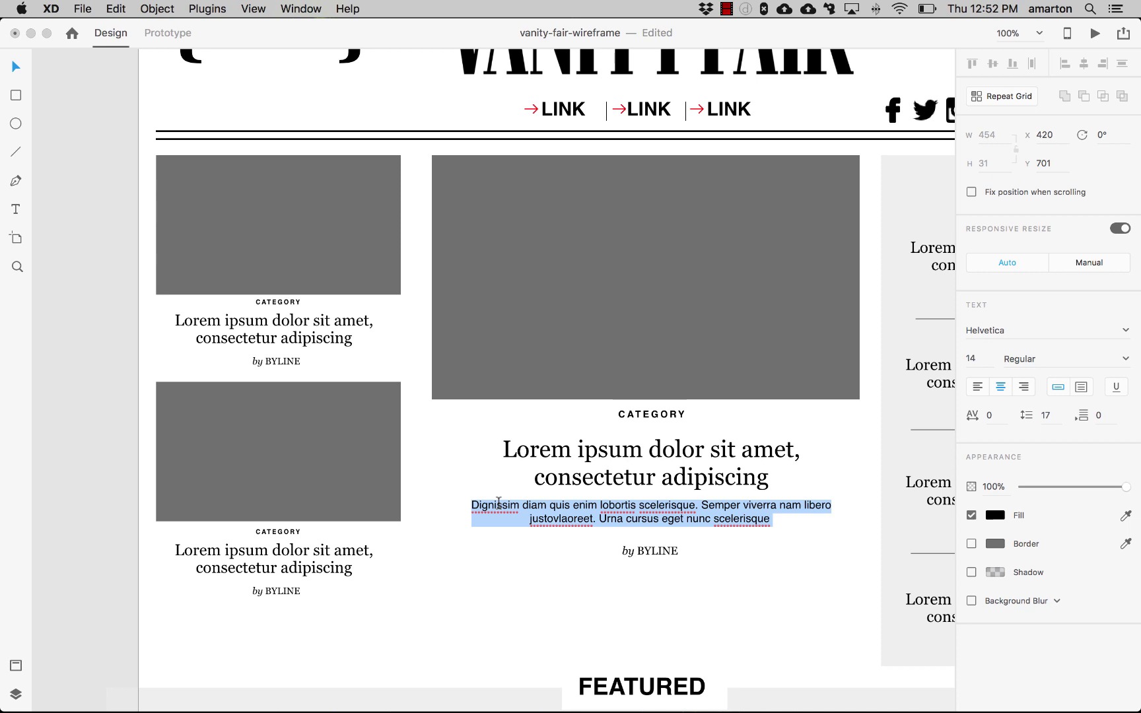
{"action": "key", "text": "Escape"}
{"action": "left_click", "coordinate": [19, 204]}
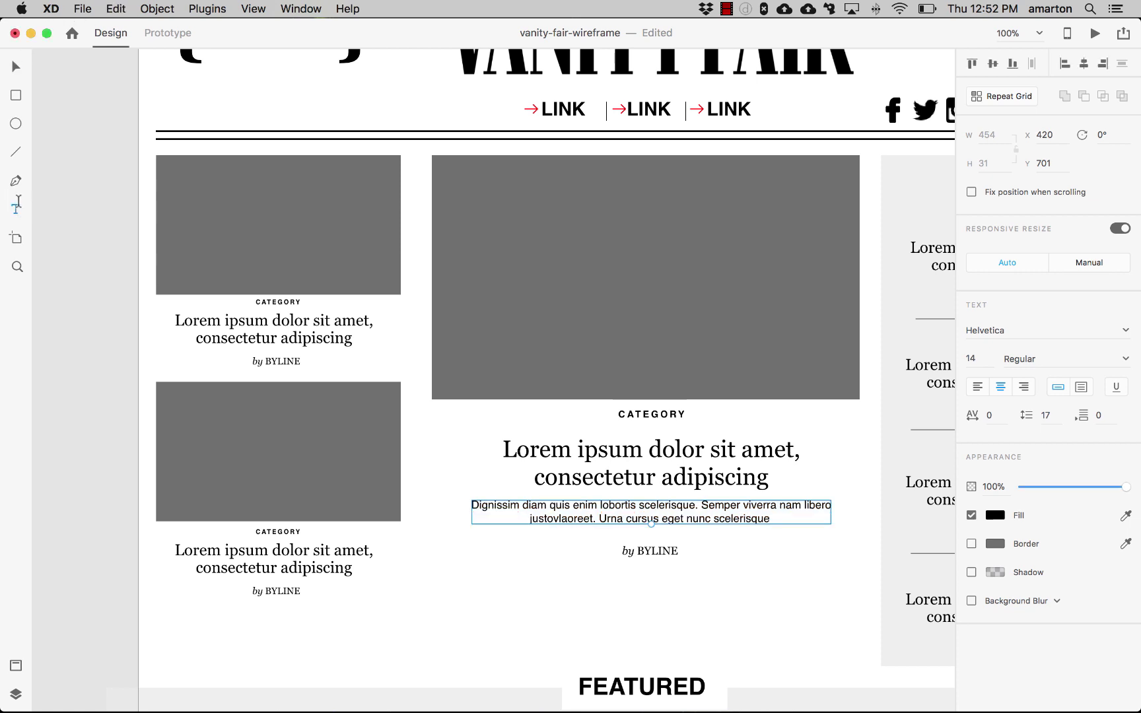
{"action": "scroll", "coordinate": [120, 245], "scroll_direction": "up", "scroll_amount": 12}
{"action": "left_click", "coordinate": [230, 441]}
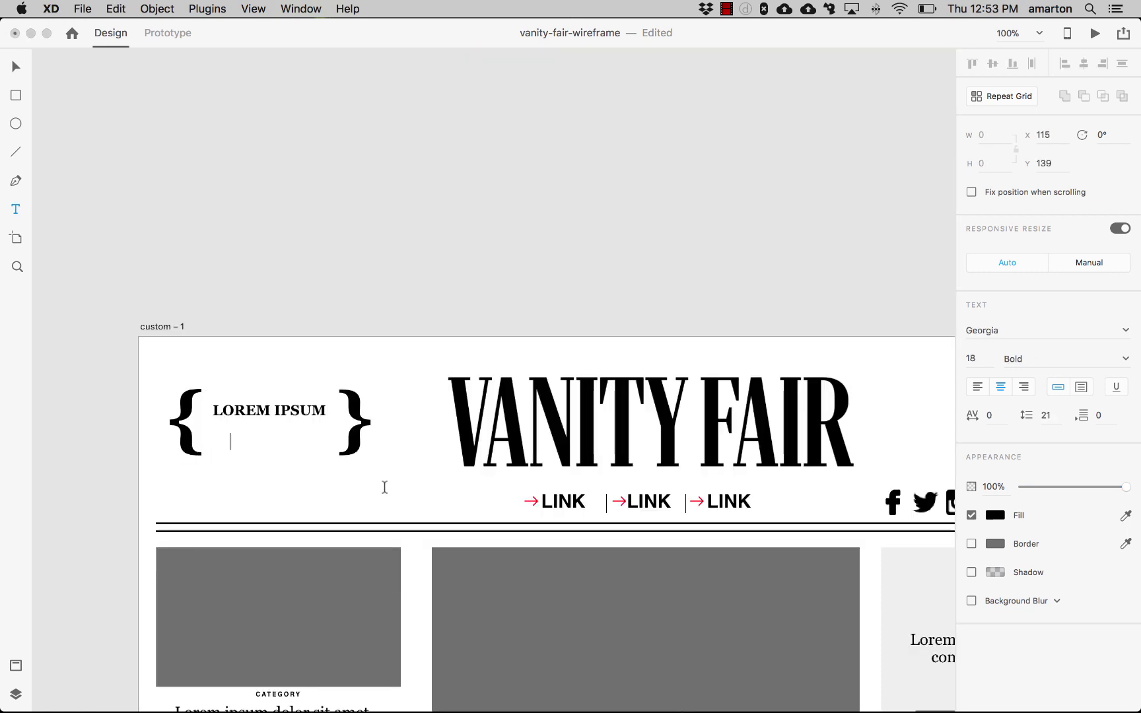
{"action": "key", "text": "super+v"}
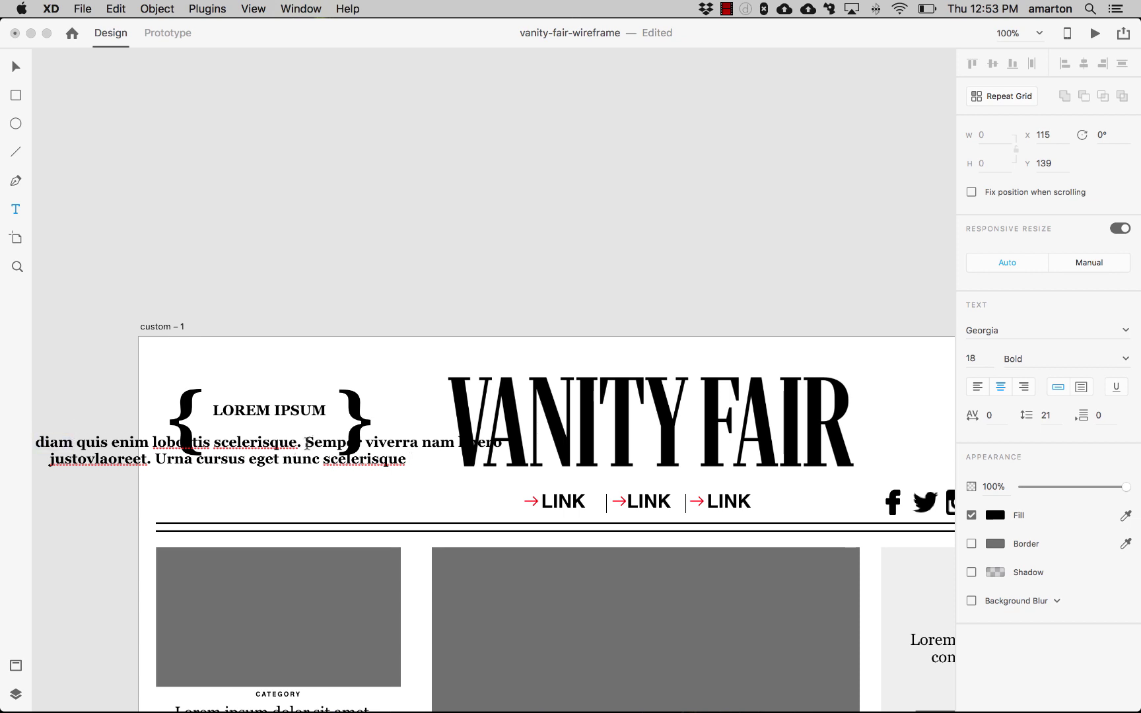
{"action": "left_click_drag", "start_coordinate": [306, 443], "coordinate": [439, 486]}
{"action": "key", "text": "BackSpace"}
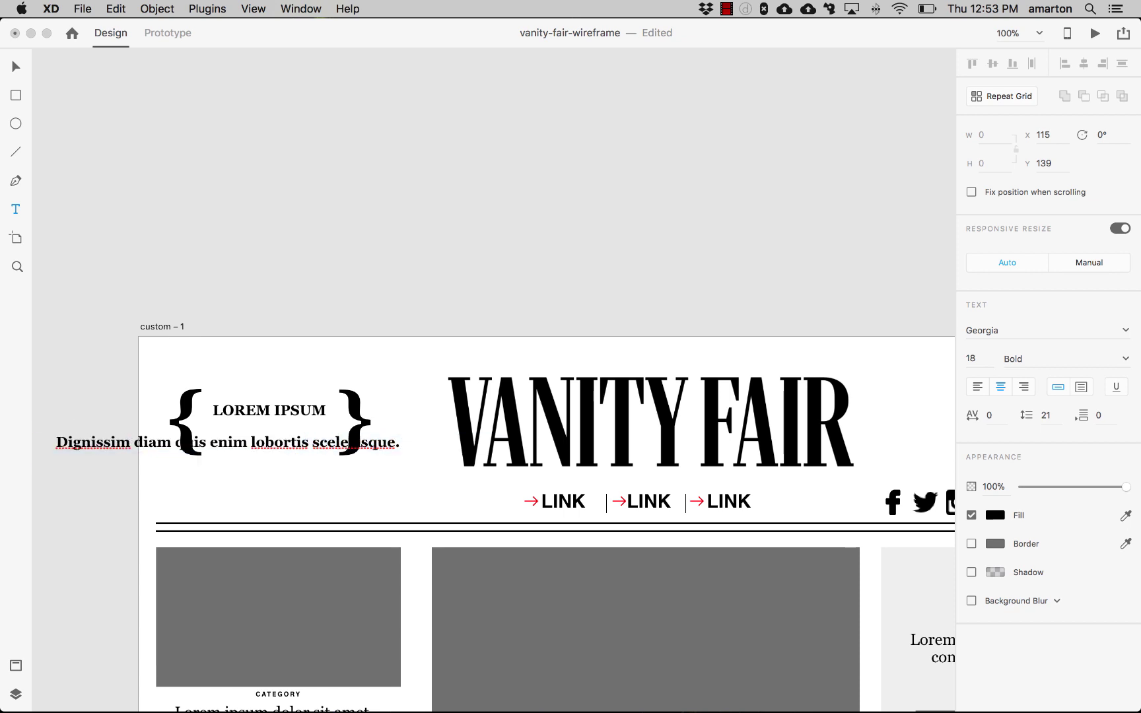
Make the sentence Regular 12 pt and break it into two lines before 'lobortis'
{"action": "key", "text": "super+a"}
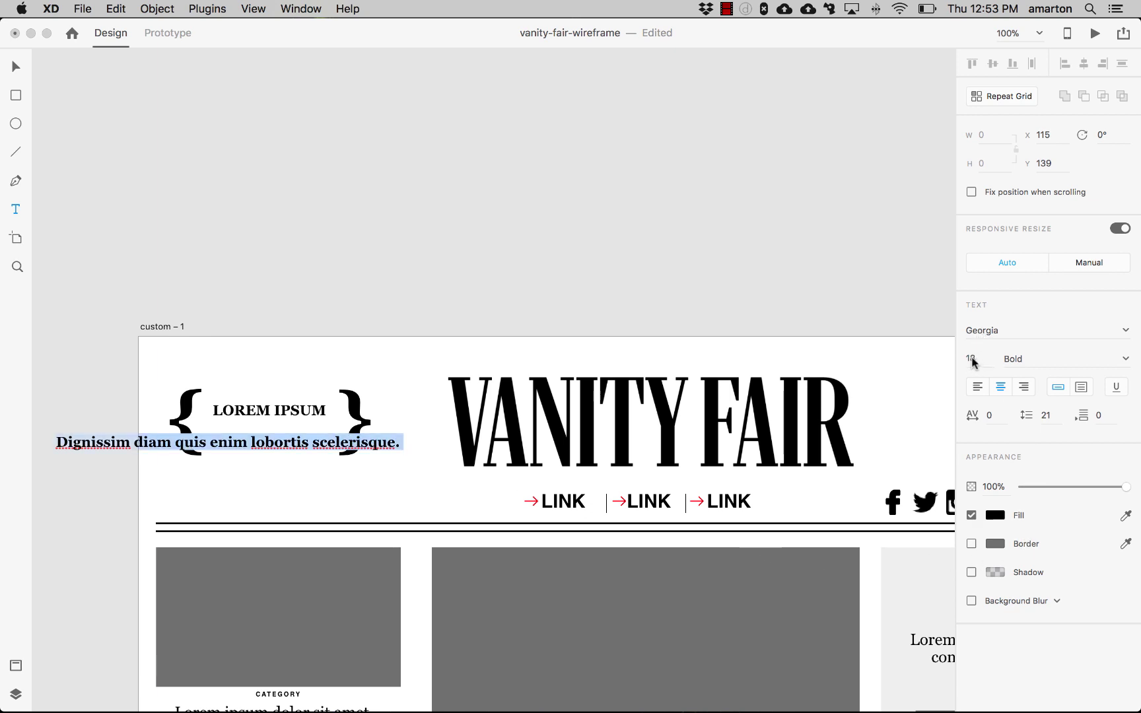
{"action": "left_click", "coordinate": [1126, 358]}
{"action": "left_click", "coordinate": [1020, 374]}
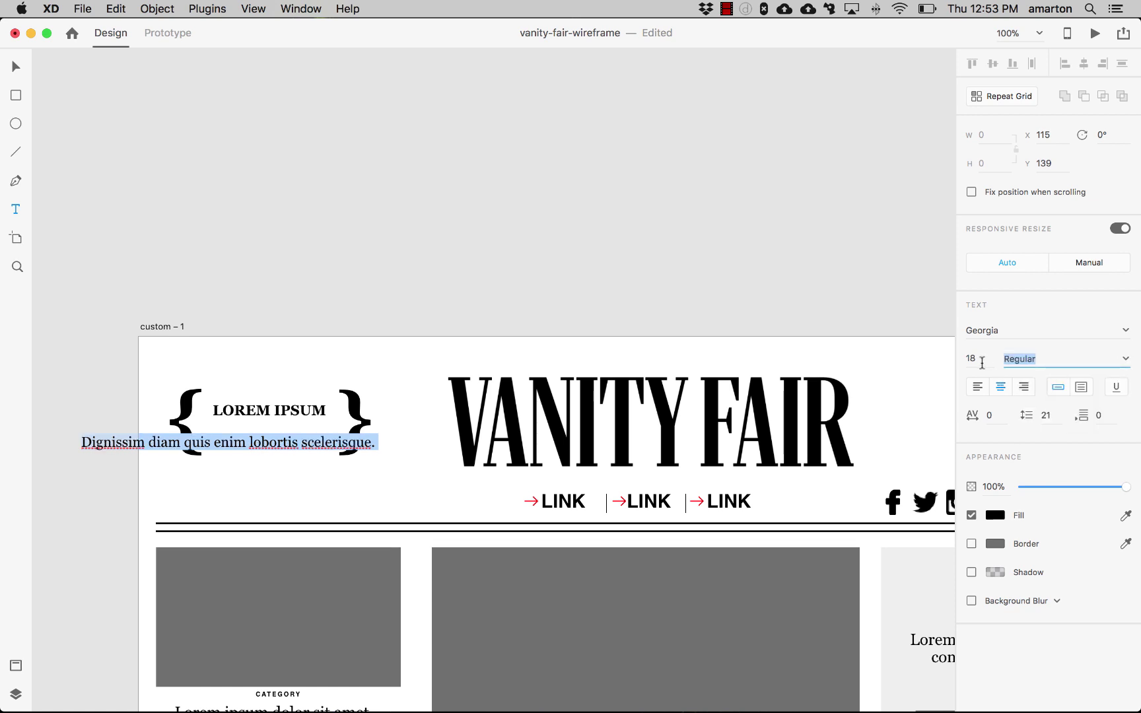
{"action": "left_click", "coordinate": [980, 361]}
{"action": "key", "text": "Return"}
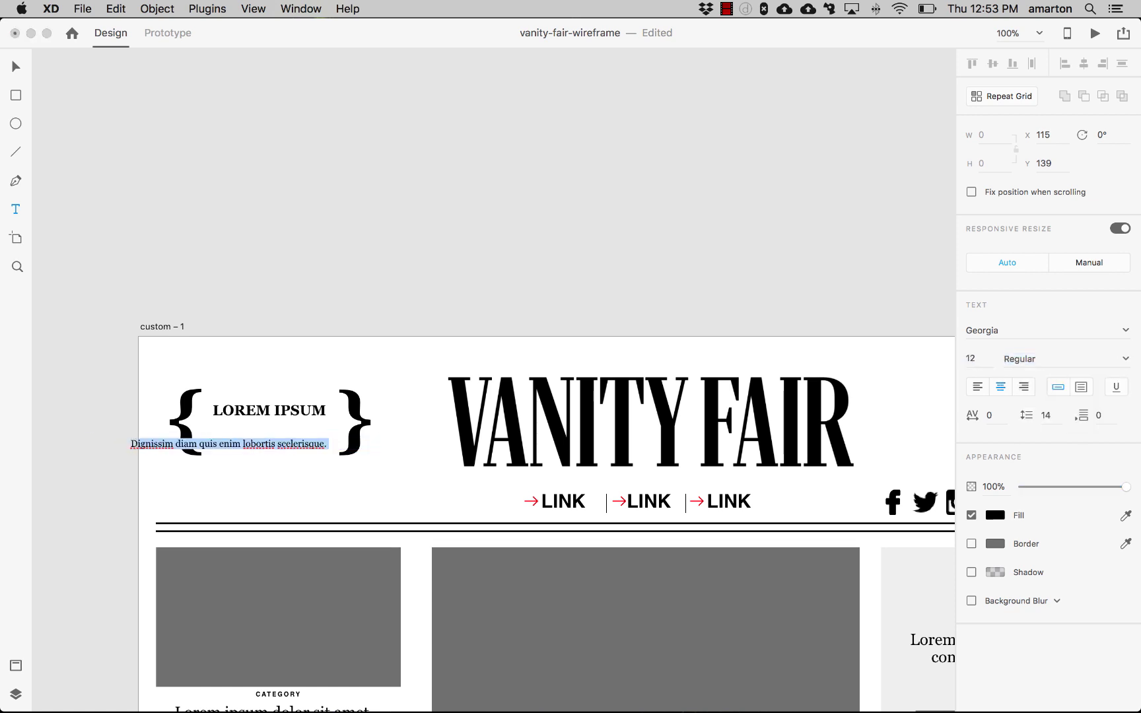
{"action": "left_click", "coordinate": [264, 441]}
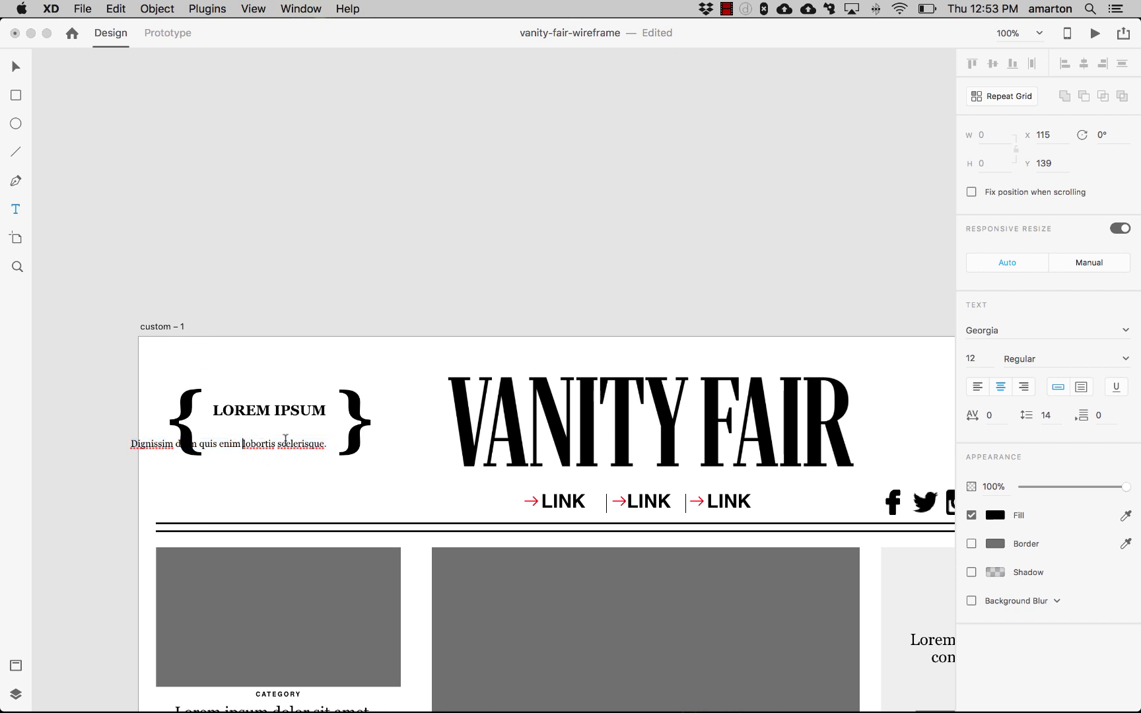
{"action": "key", "text": "Return"}
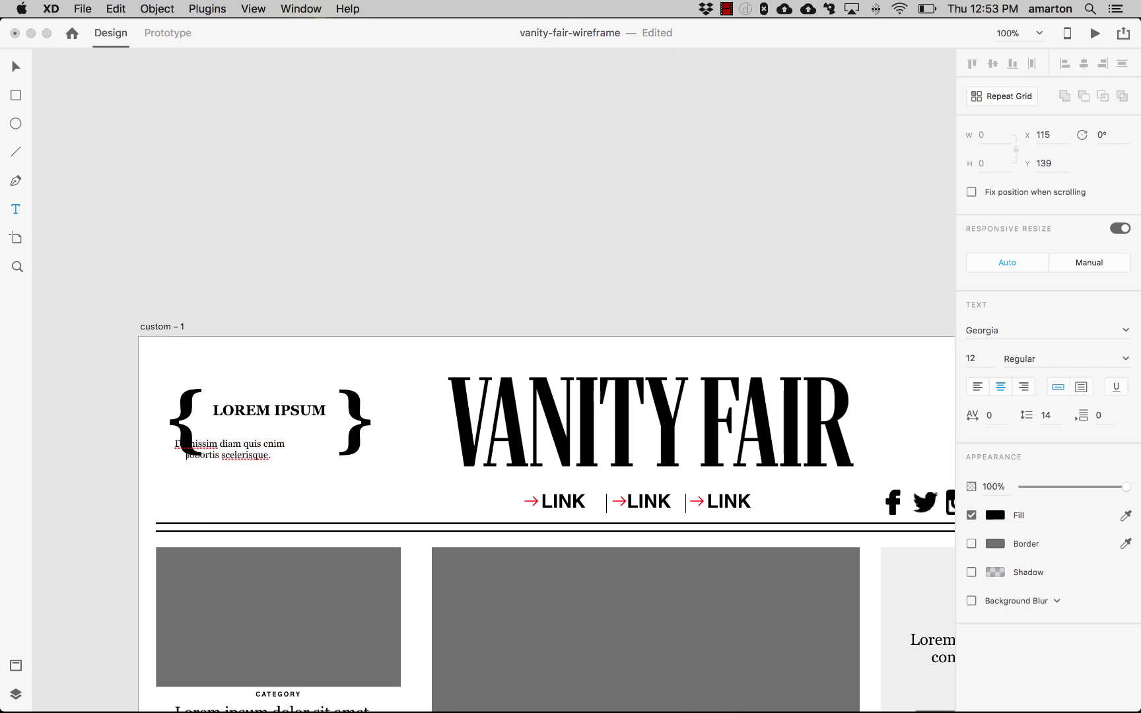
Give the caption 18 line spacing and centre it with the heading between the braces
{"action": "left_click", "coordinate": [14, 68]}
{"action": "left_click_drag", "start_coordinate": [256, 450], "coordinate": [292, 435]}
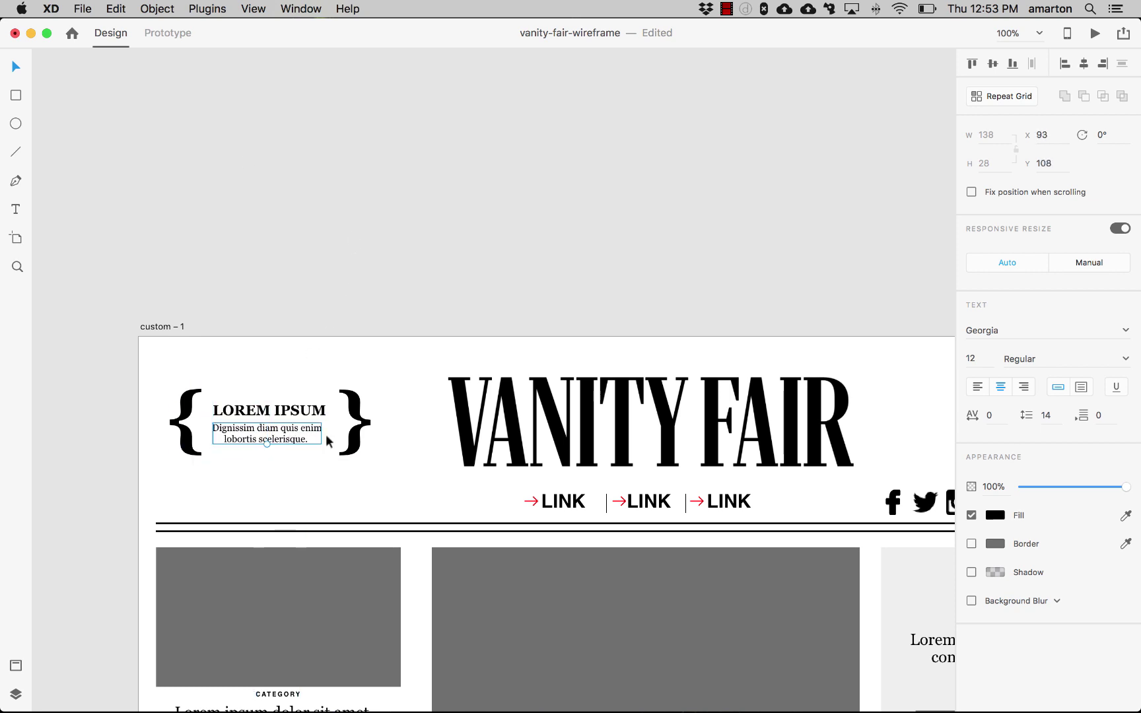
{"action": "left_click", "coordinate": [1049, 416]}
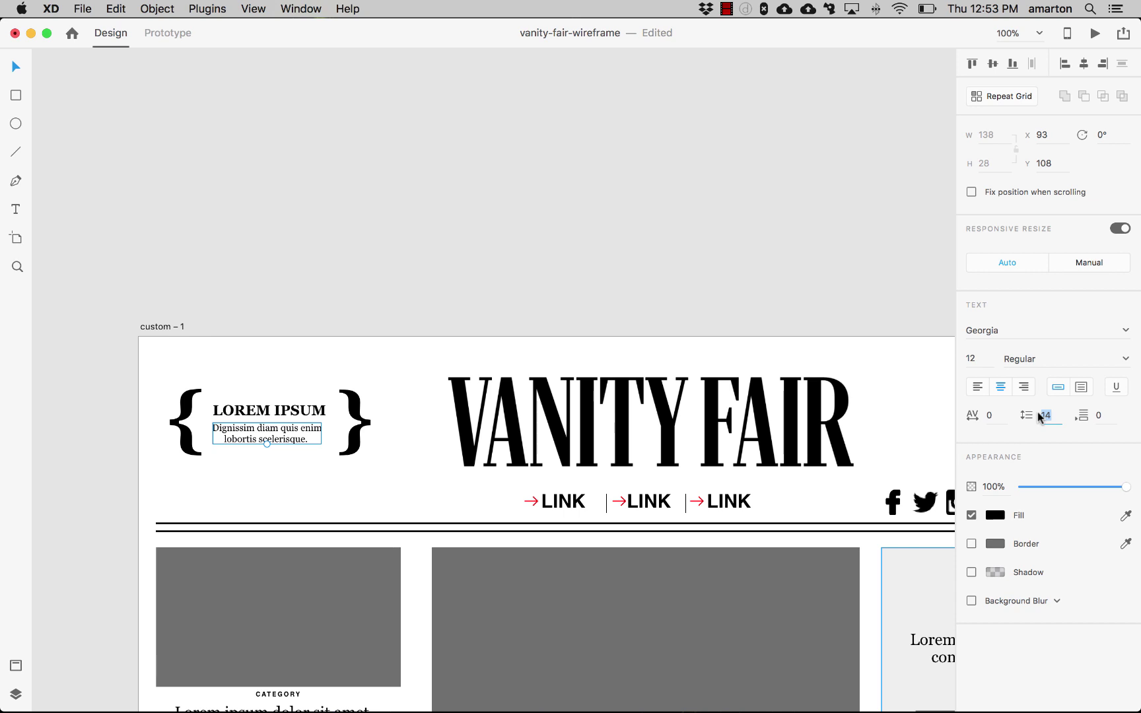
{"action": "key", "text": "Return"}
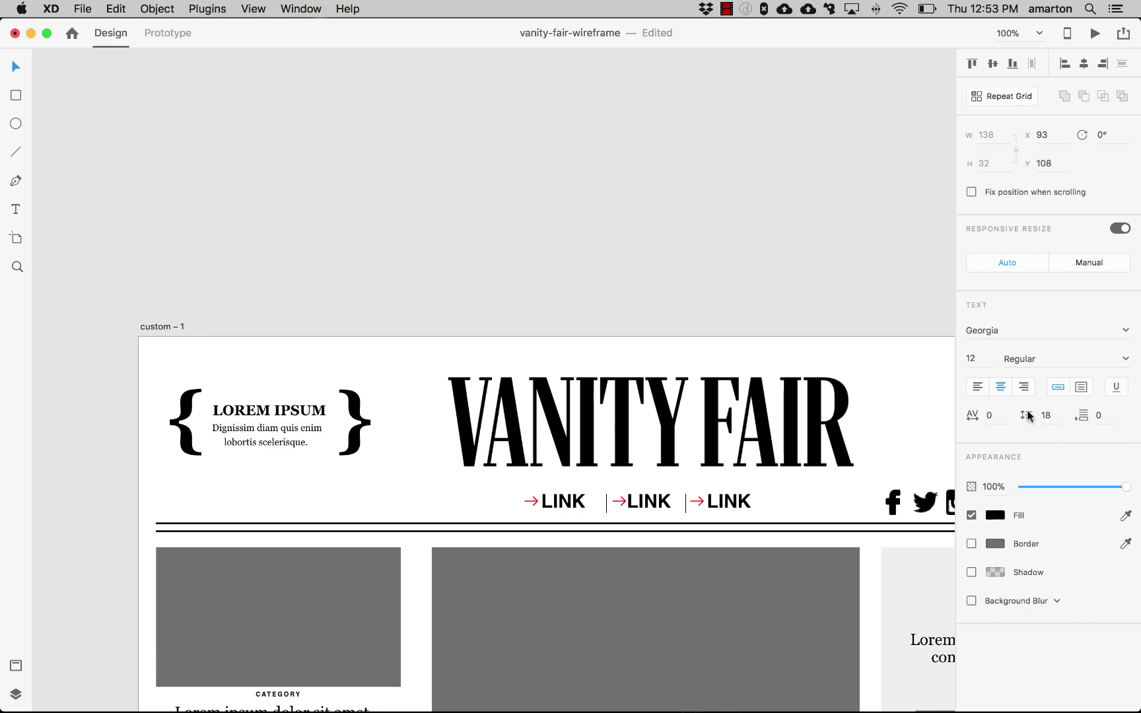
{"action": "key", "text": "Right"}
{"action": "key", "text": "Right"}
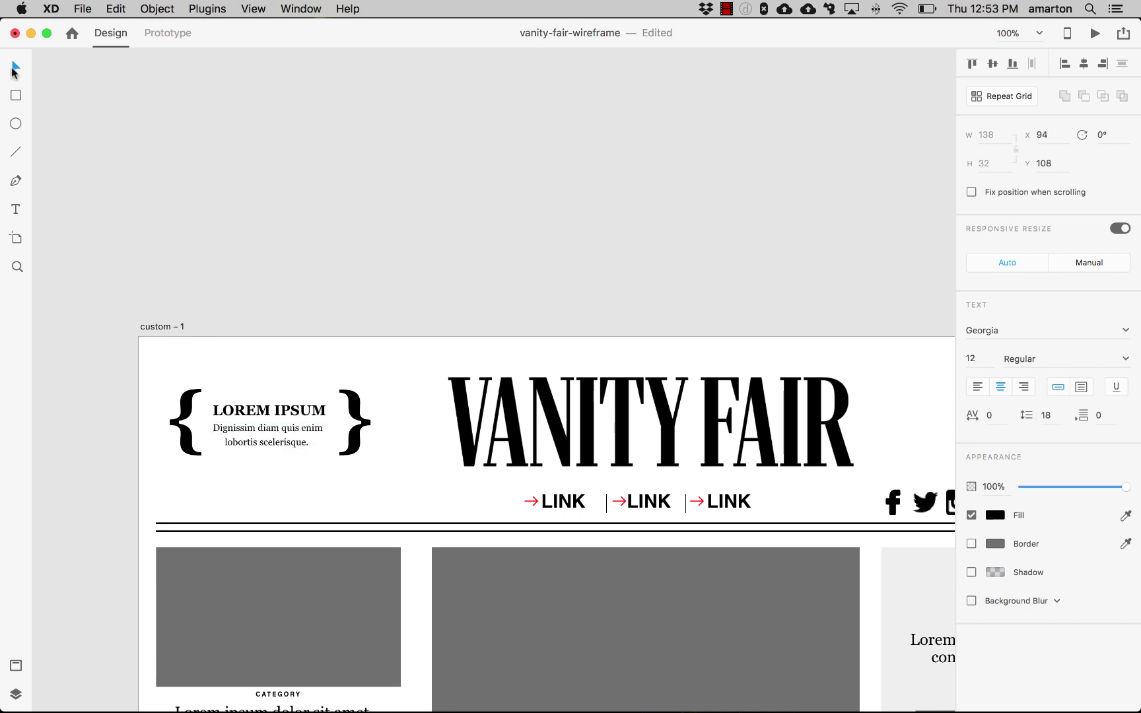
{"action": "key", "text": "Down"}
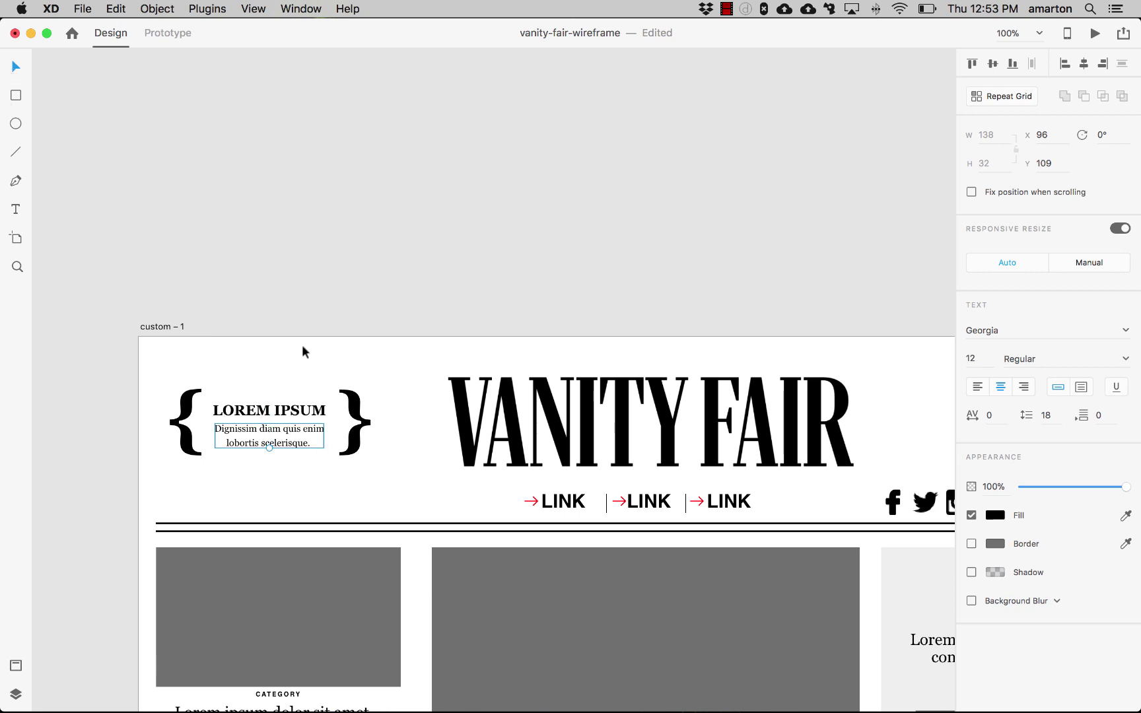
{"action": "left_click", "coordinate": [277, 412], "text": "shift"}
{"action": "key", "text": "Right"}
{"action": "key", "text": "Right"}
{"action": "key", "text": "Right"}
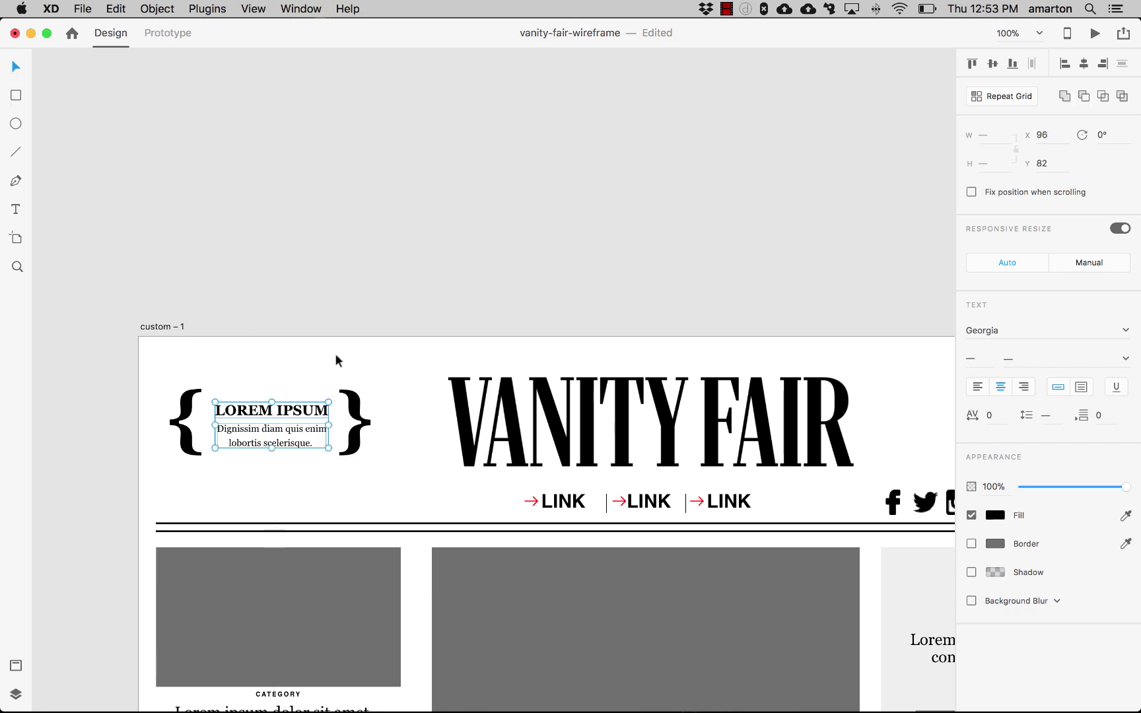
{"action": "left_click", "coordinate": [389, 261]}
Select the left brace block with LOREM IPSUM and place a copy beside Search
{"action": "scroll", "coordinate": [387, 267], "scroll_direction": "down", "scroll_amount": 5}
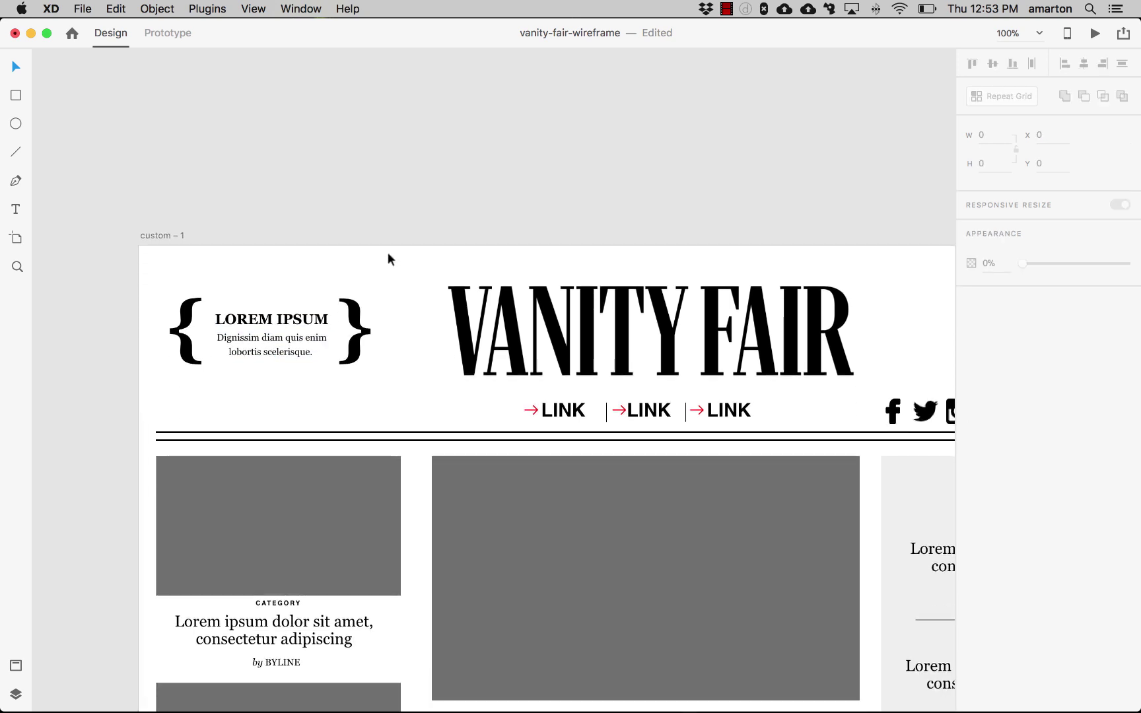
{"action": "left_click_drag", "start_coordinate": [158, 285], "coordinate": [375, 346]}
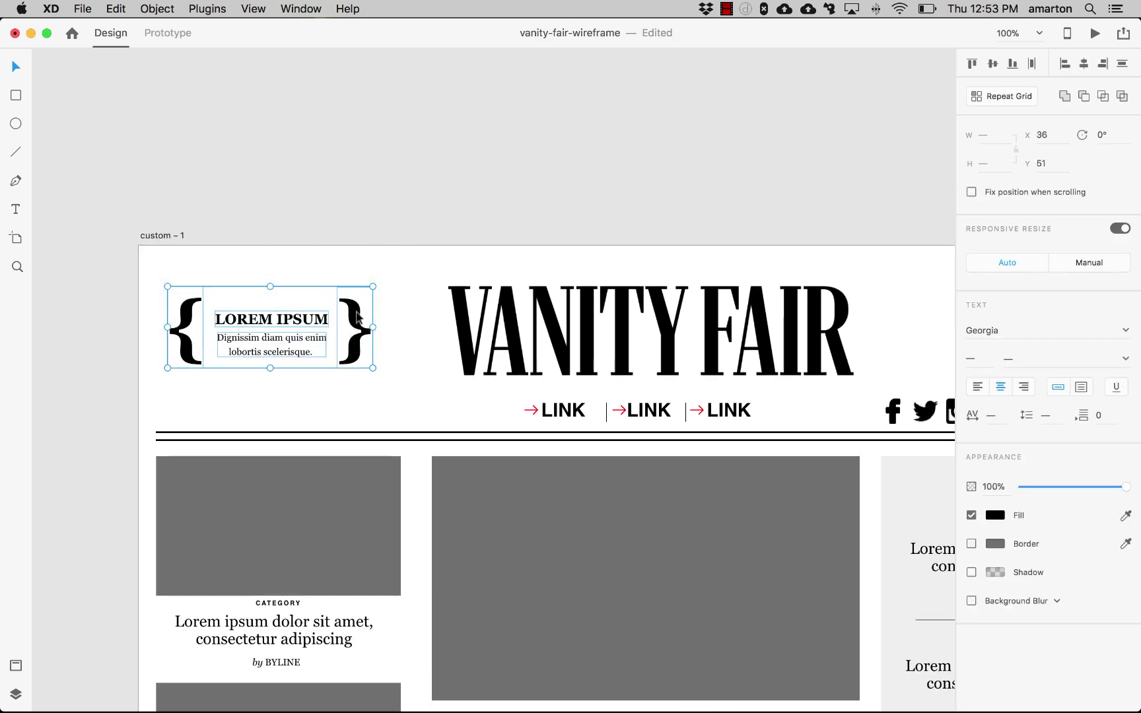
{"action": "left_click_drag", "start_coordinate": [374, 284], "coordinate": [398, 328]}
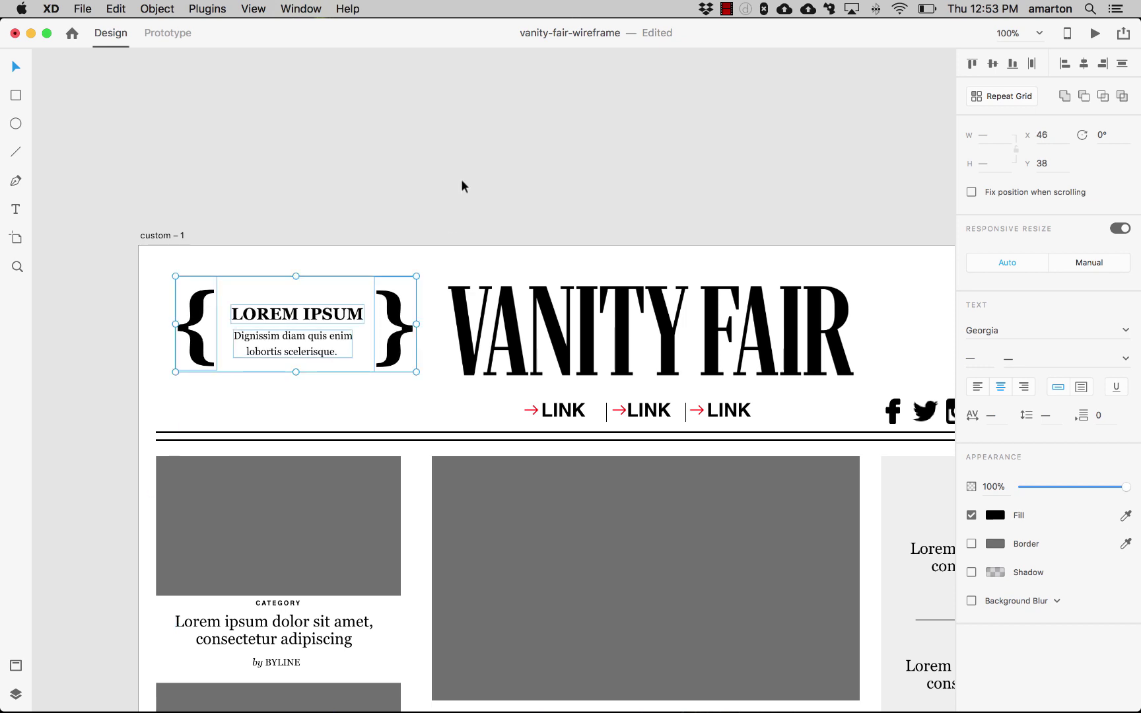
{"action": "scroll", "coordinate": [415, 179], "scroll_direction": "right", "scroll_amount": 5}
{"action": "scroll", "coordinate": [416, 178], "scroll_direction": "down", "scroll_amount": 1}
{"action": "left_click_drag", "start_coordinate": [196, 334], "coordinate": [885, 324], "text": "alt"}
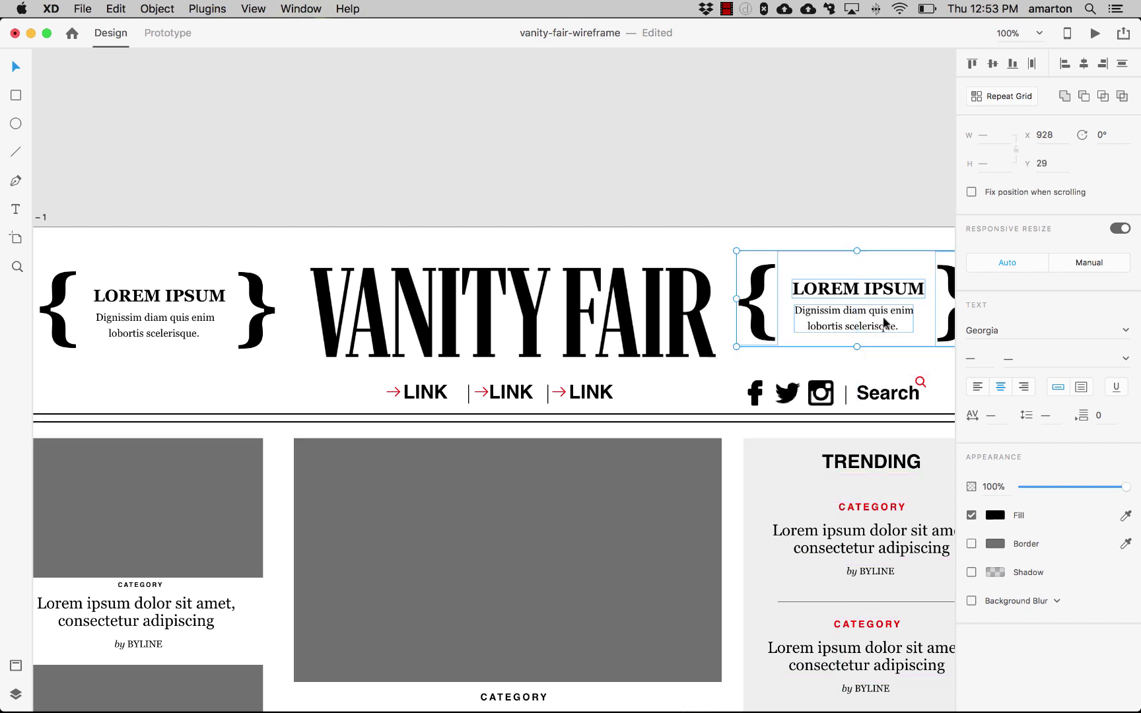
Nudge the duplicate down and right so it lines up with its left-hand twin
{"action": "scroll", "coordinate": [836, 340], "scroll_direction": "right", "scroll_amount": 3}
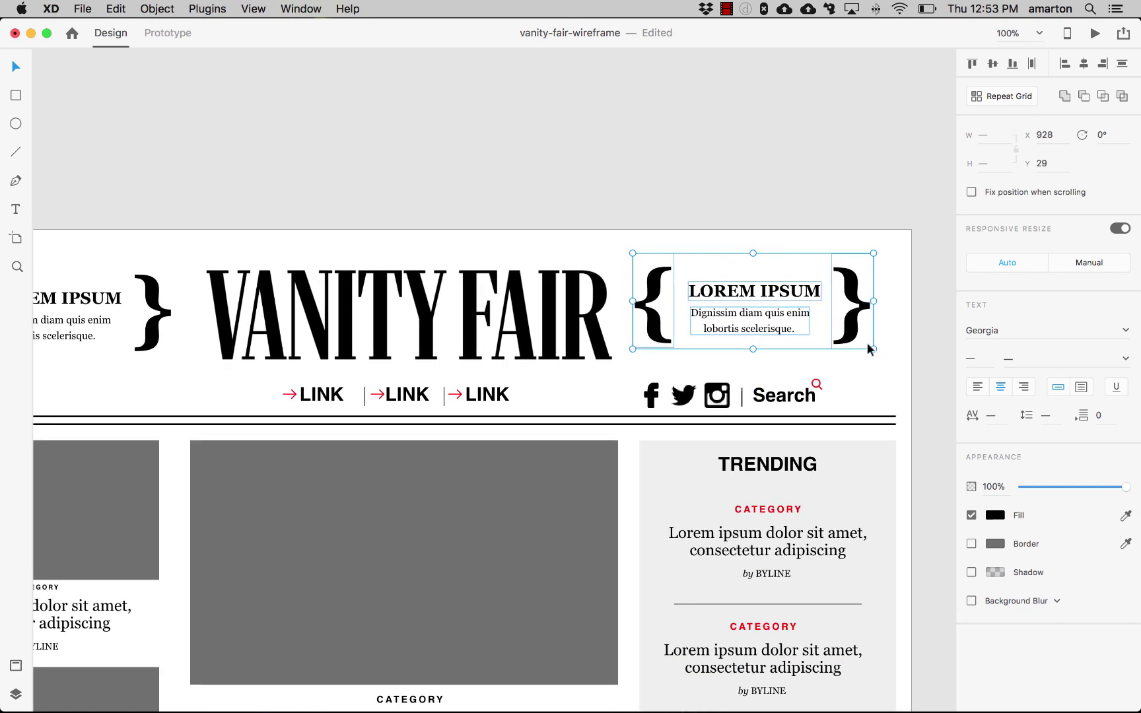
{"action": "key", "text": "Down"}
{"action": "key", "text": "Down"}
{"action": "key", "text": "Down"}
{"action": "key", "text": "Down"}
{"action": "key", "text": "Down"}
{"action": "key", "text": "Down"}
{"action": "key", "text": "Down"}
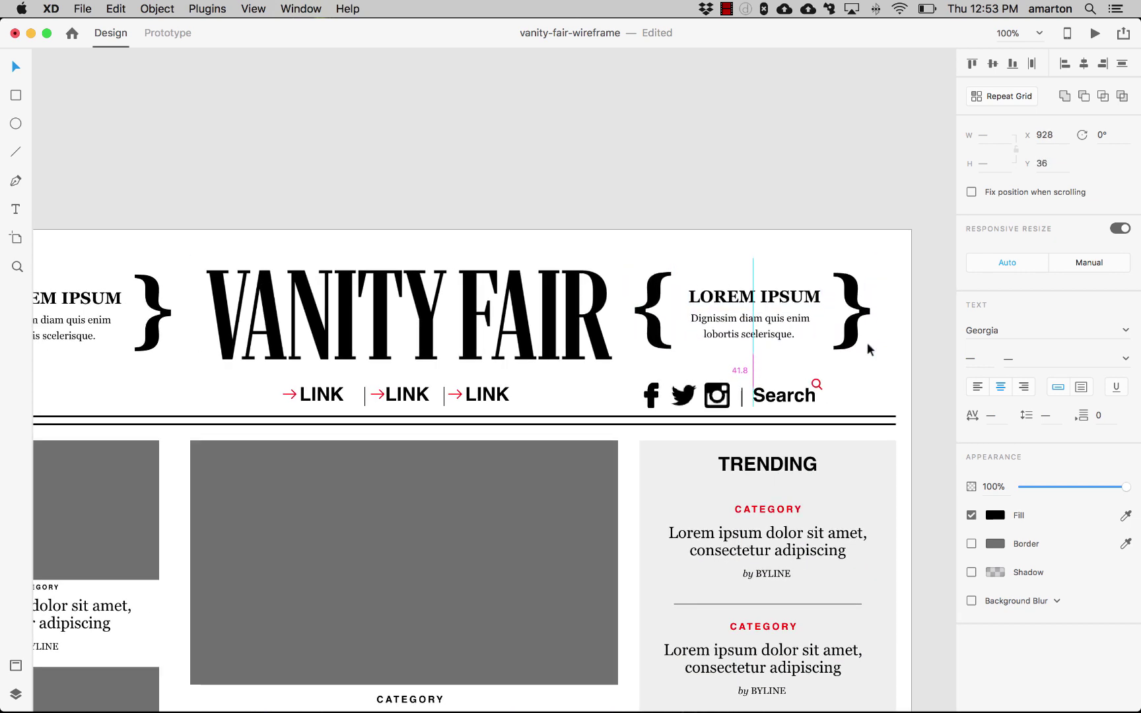
{"action": "key", "text": "Down"}
{"action": "key", "text": "Down"}
{"action": "key", "text": "Down"}
{"action": "key", "text": "Down"}
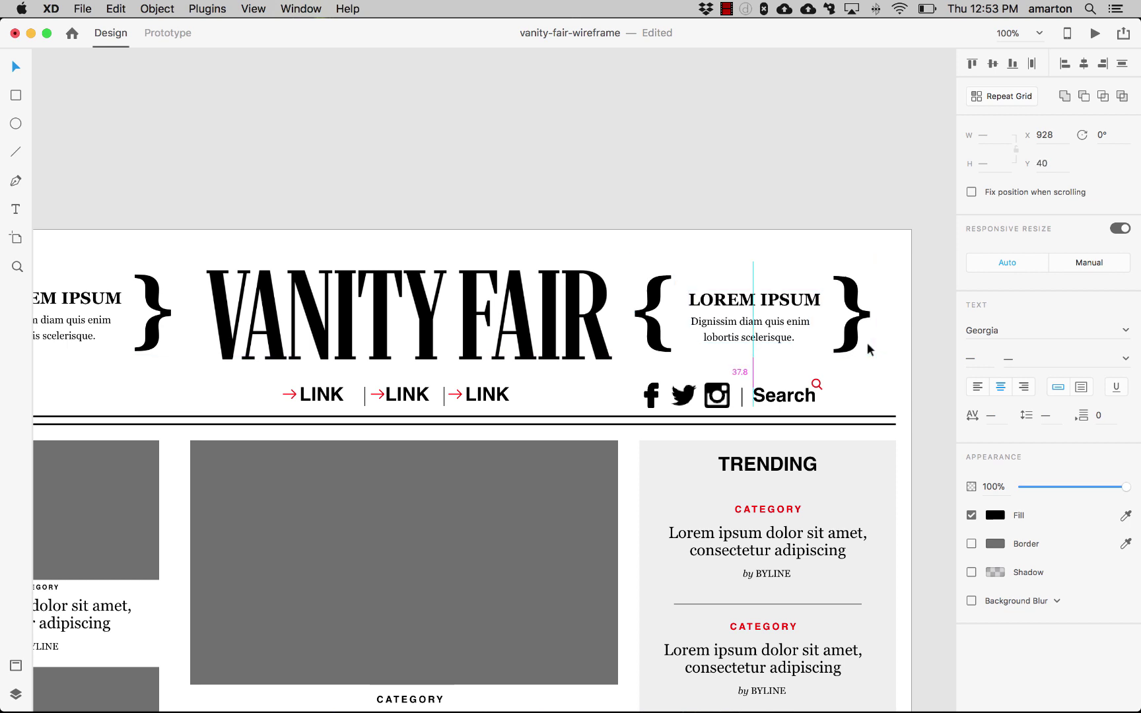
{"action": "key", "text": "Down"}
{"action": "key", "text": "Down"}
{"action": "key", "text": "Right"}
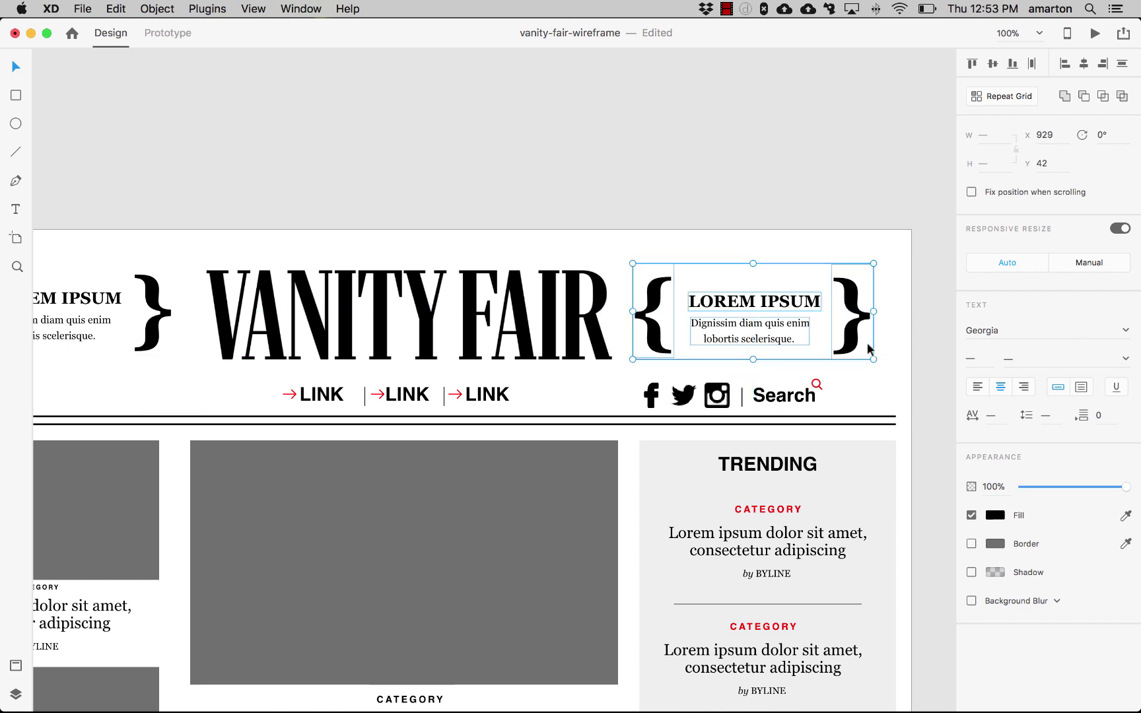
{"action": "key", "text": "Right"}
{"action": "left_click", "coordinate": [324, 130]}
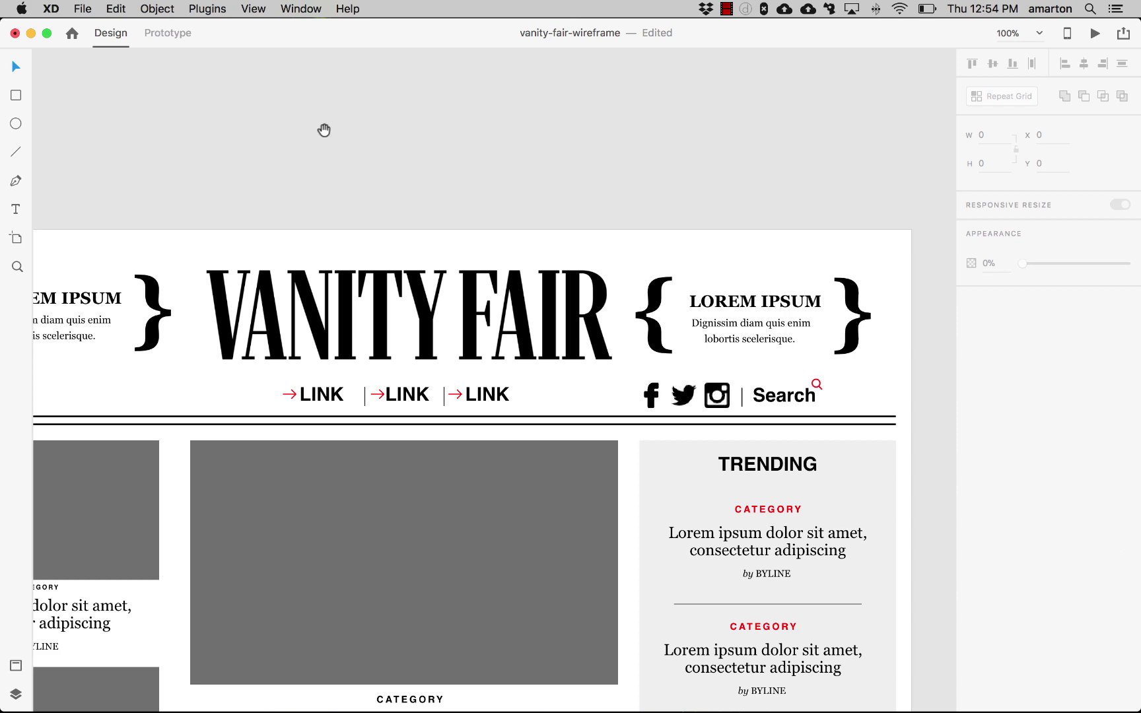
{"action": "left_click_drag", "start_coordinate": [324, 130], "coordinate": [454, 125]}
Zoom out to 75% and scroll through the wireframe down to the Photos section and back
{"action": "left_click", "coordinate": [267, 10]}
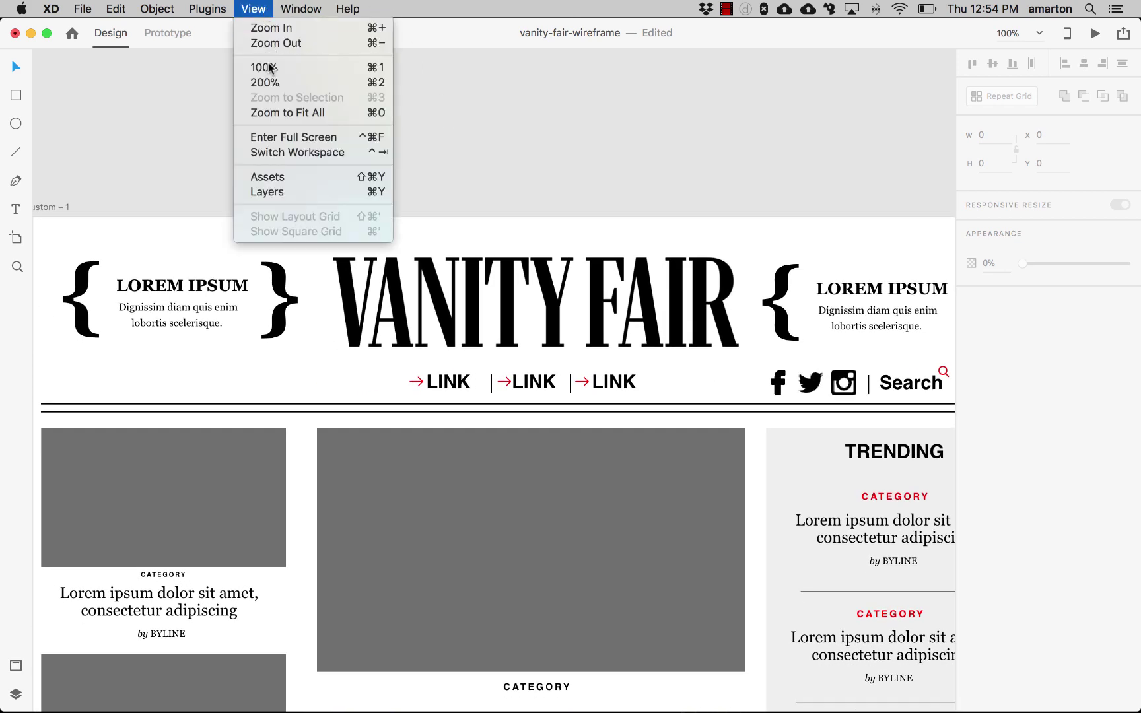
{"action": "left_click", "coordinate": [274, 43]}
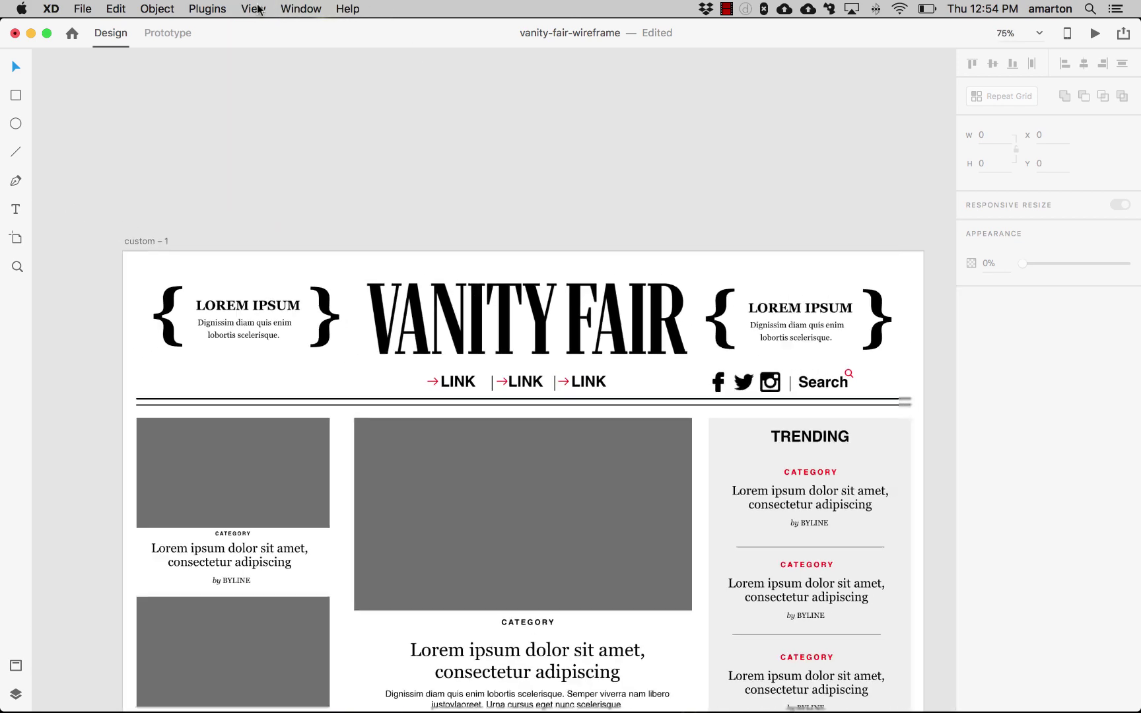
{"action": "scroll", "coordinate": [91, 321], "scroll_direction": "down", "scroll_amount": 2}
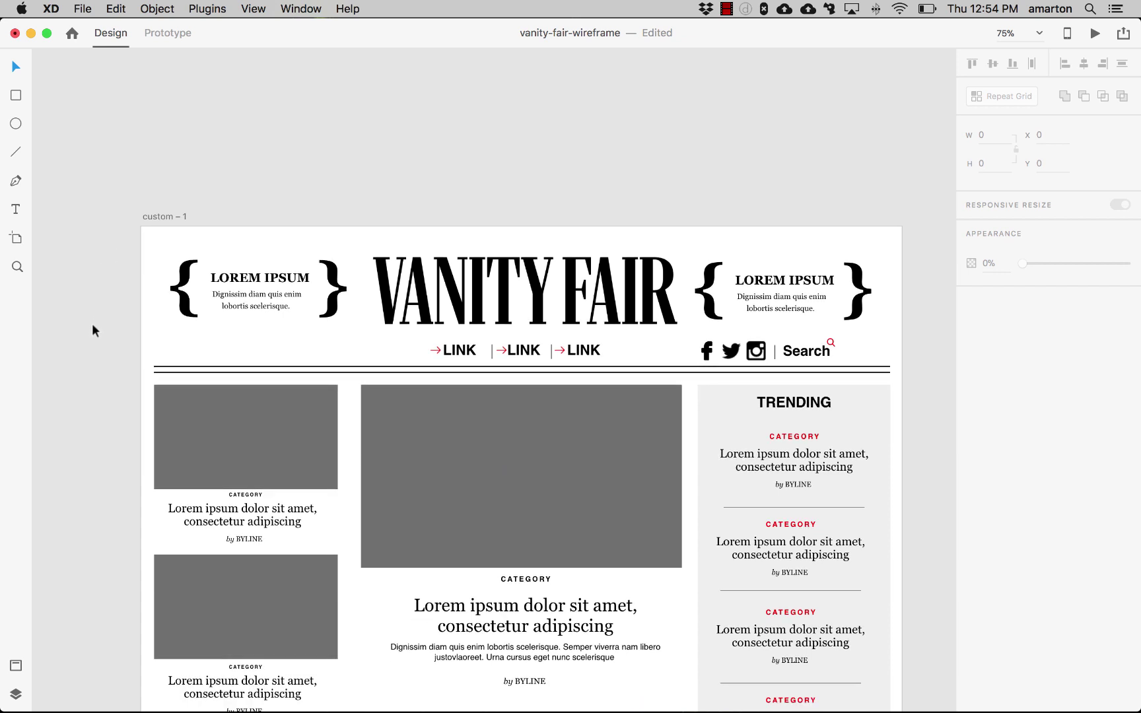
{"action": "scroll", "coordinate": [92, 323], "scroll_direction": "down", "scroll_amount": 5}
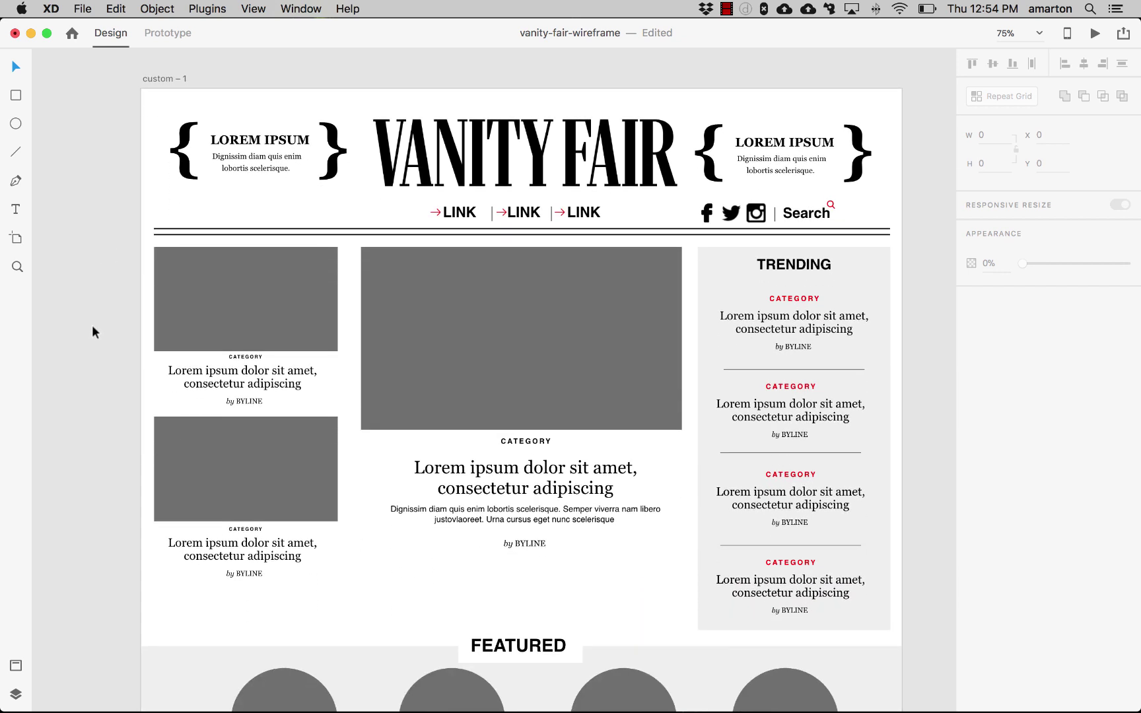
{"action": "scroll", "coordinate": [74, 386], "scroll_direction": "down", "scroll_amount": 5}
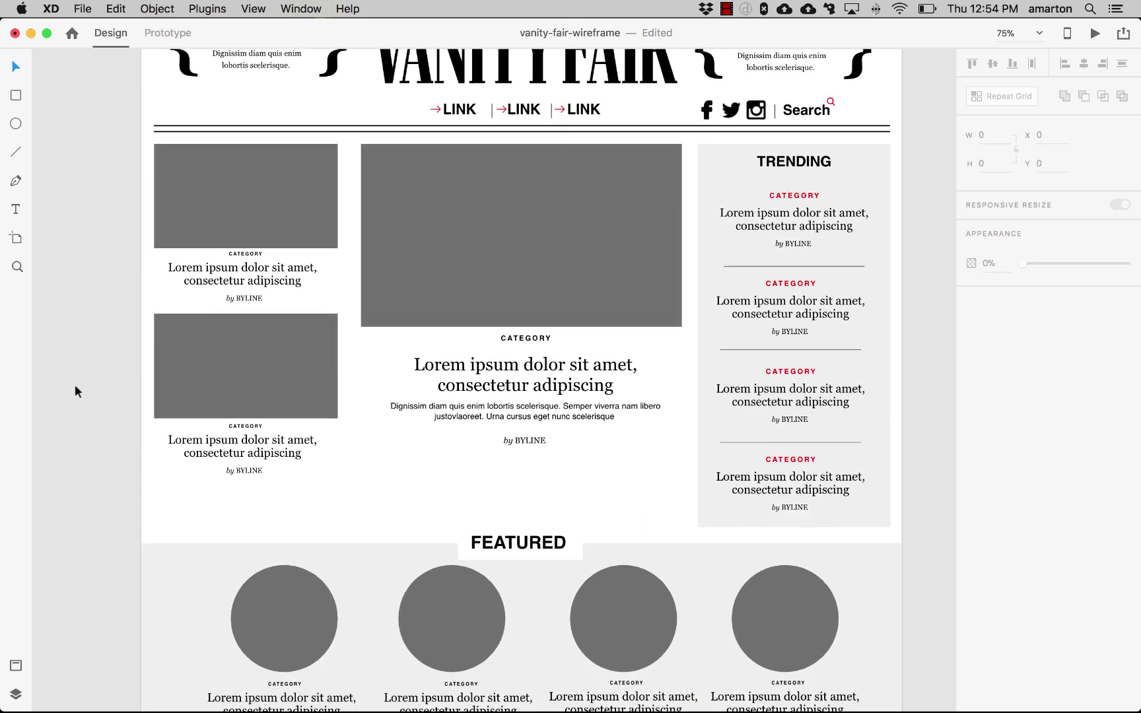
{"action": "scroll", "coordinate": [75, 391], "scroll_direction": "down", "scroll_amount": 10}
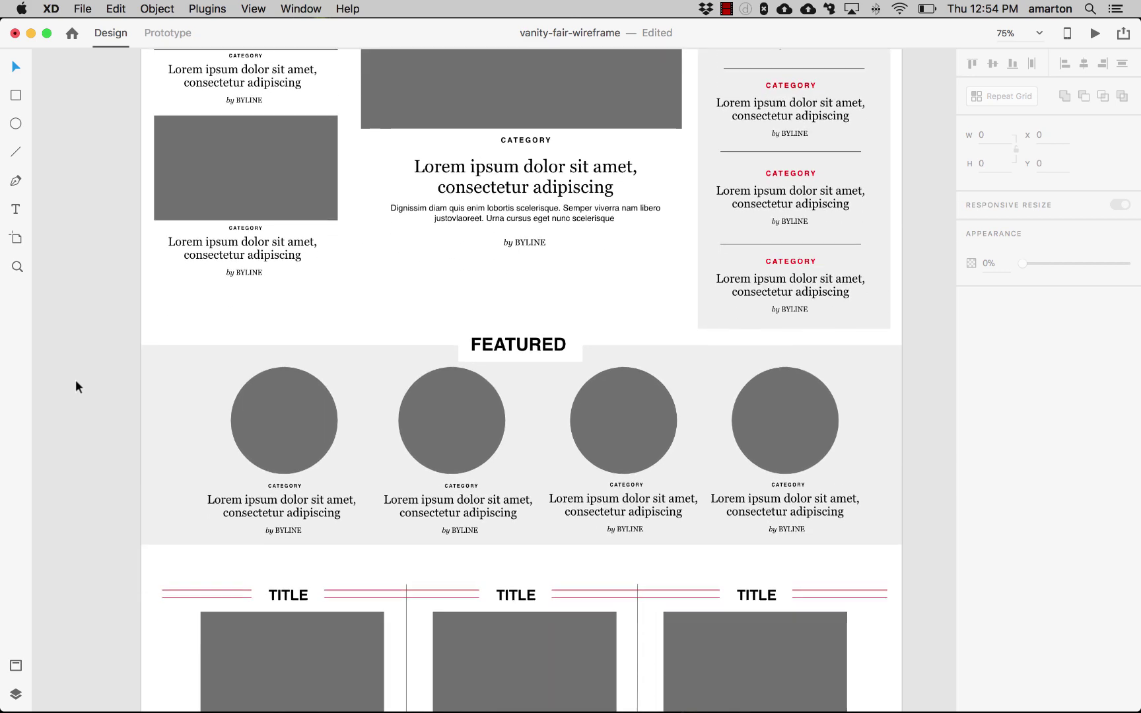
{"action": "scroll", "coordinate": [76, 381], "scroll_direction": "down", "scroll_amount": 10}
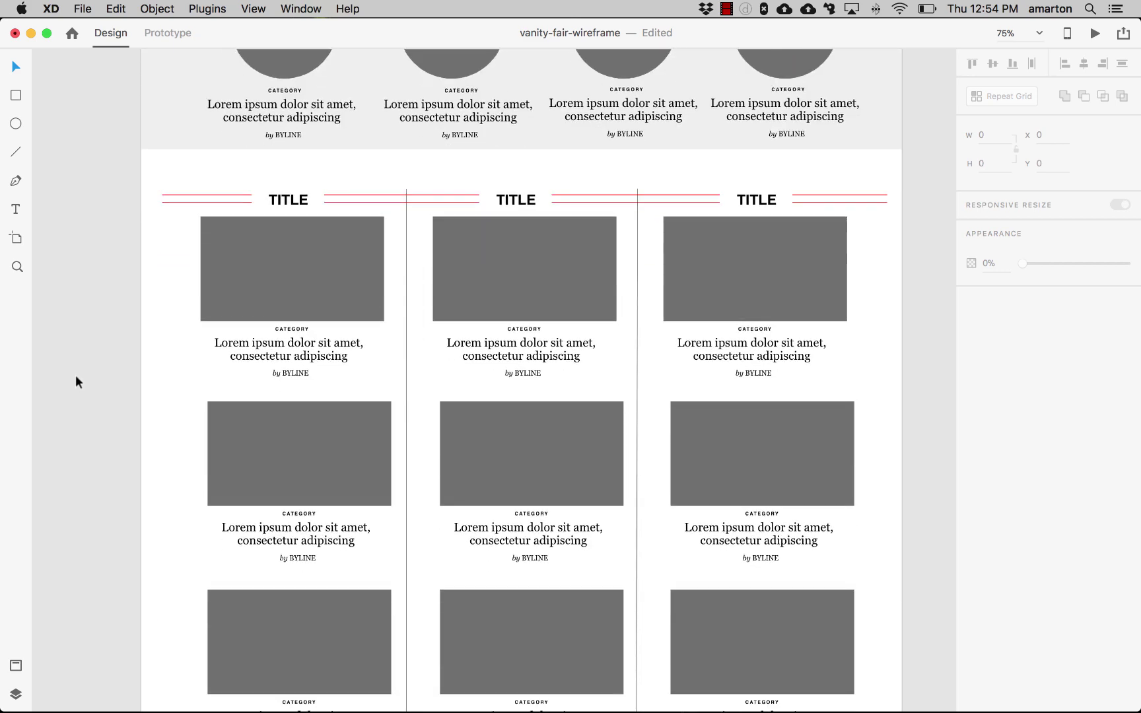
{"action": "scroll", "coordinate": [76, 378], "scroll_direction": "down", "scroll_amount": 10}
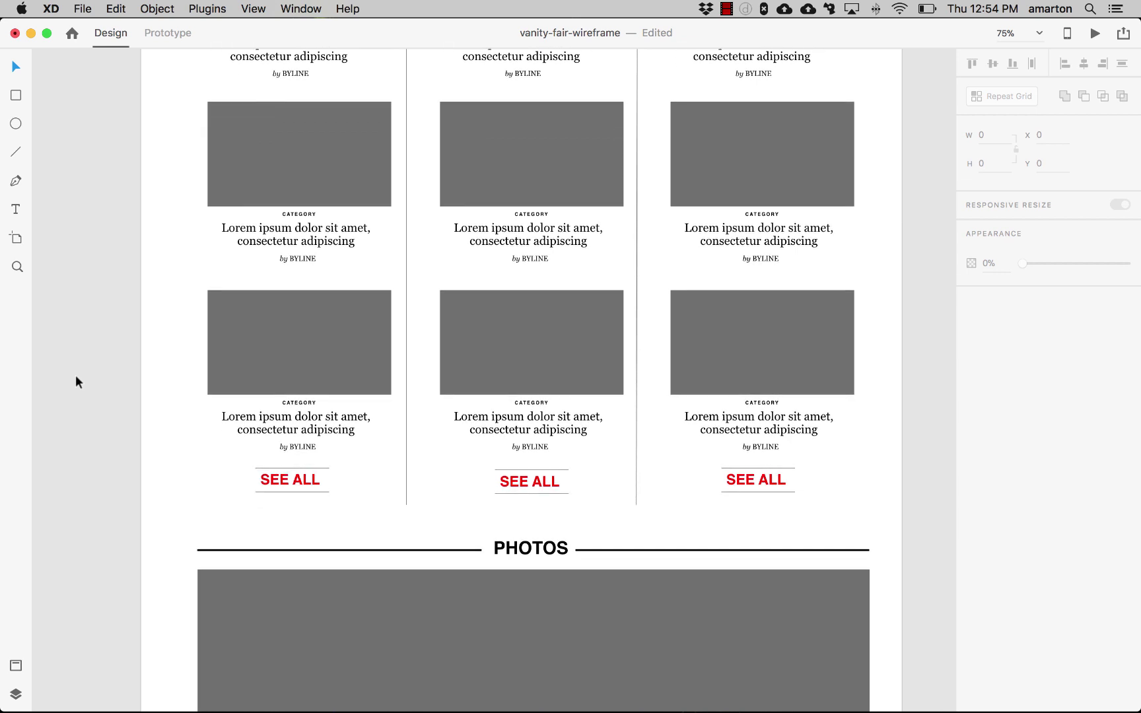
{"action": "scroll", "coordinate": [76, 378], "scroll_direction": "down", "scroll_amount": 5}
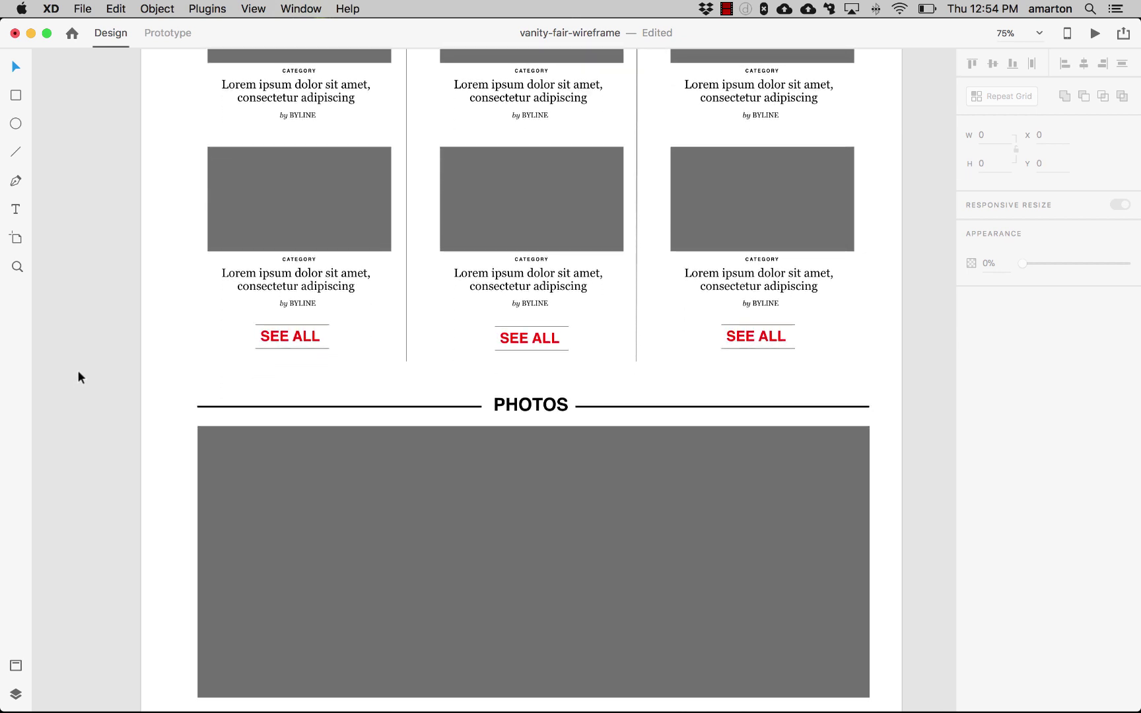
{"action": "scroll", "coordinate": [79, 377], "scroll_direction": "down", "scroll_amount": 6}
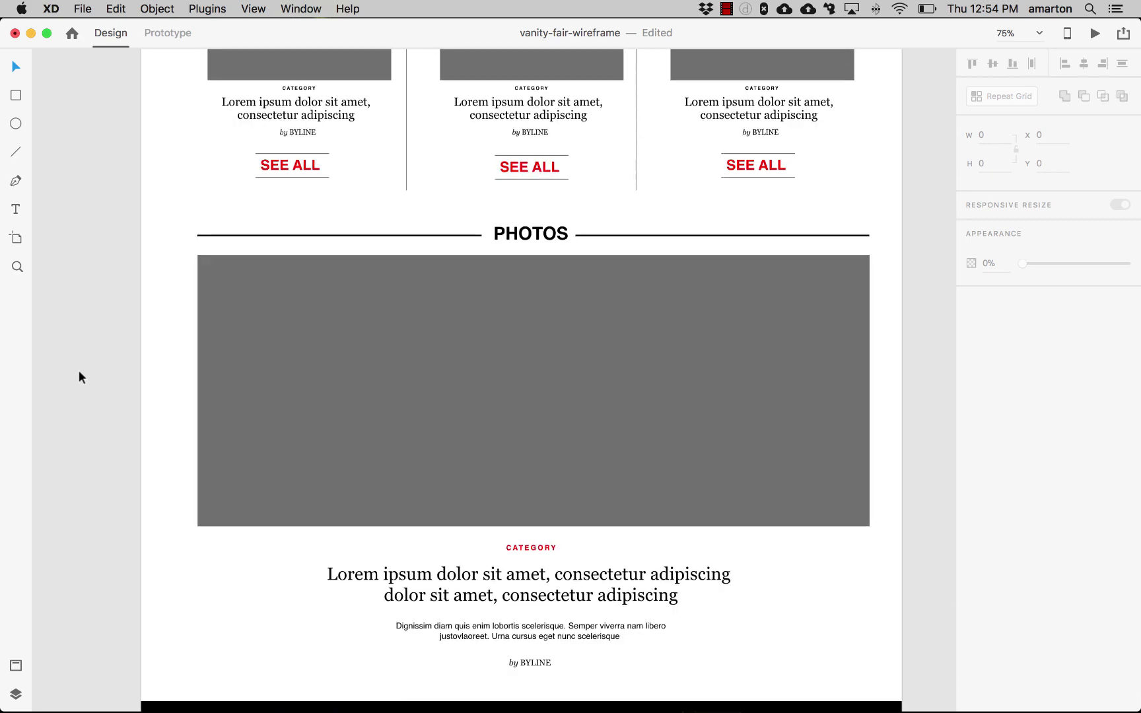
{"action": "scroll", "coordinate": [78, 377], "scroll_direction": "down", "scroll_amount": 8}
{"action": "scroll", "coordinate": [80, 377], "scroll_direction": "up", "scroll_amount": 20}
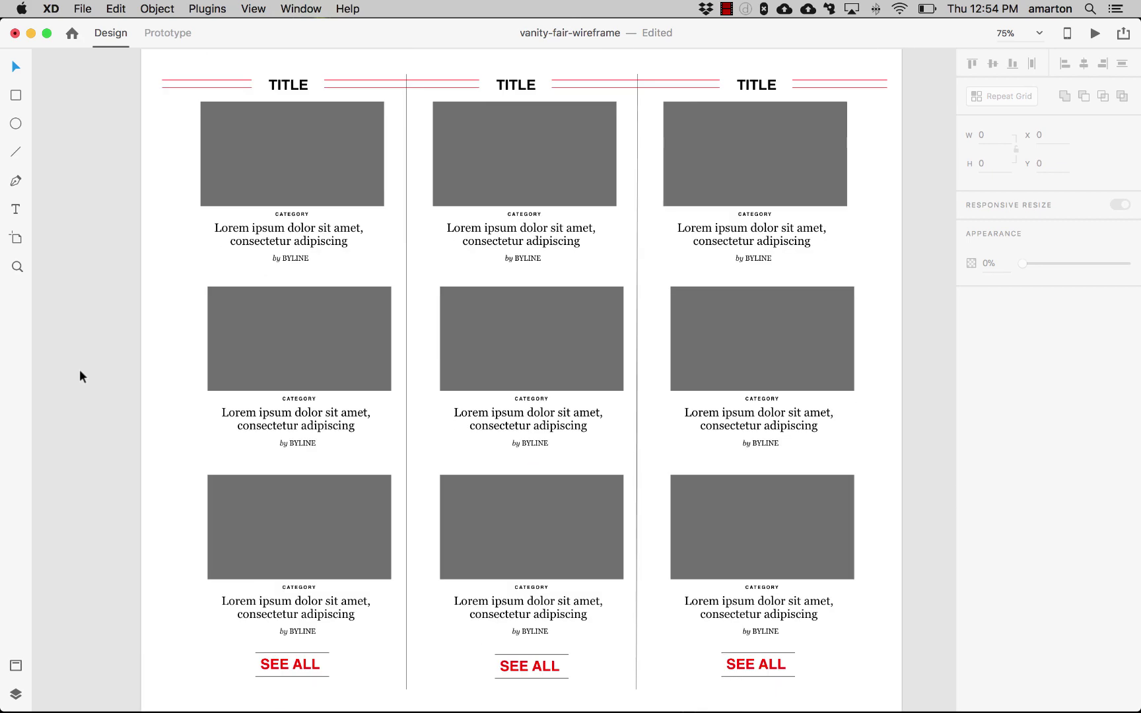
{"action": "scroll", "coordinate": [79, 377], "scroll_direction": "up", "scroll_amount": 15}
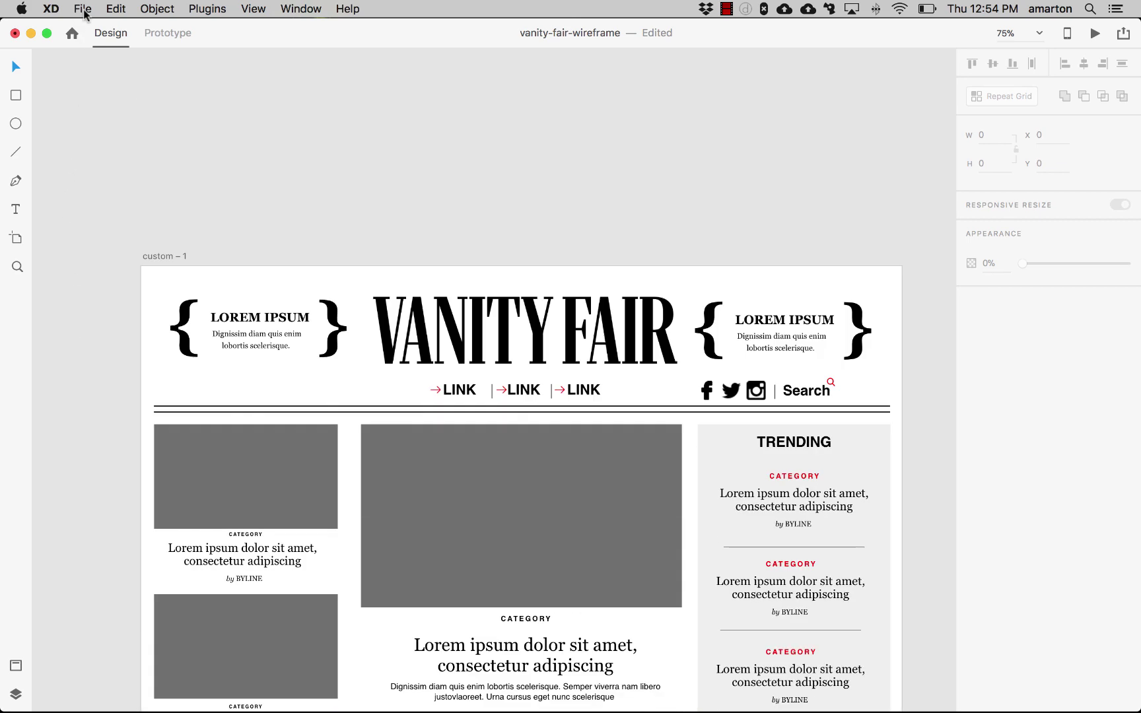
Save the vanity-fair-wireframe document
{"action": "left_click", "coordinate": [83, 10]}
{"action": "left_click", "coordinate": [134, 128]}
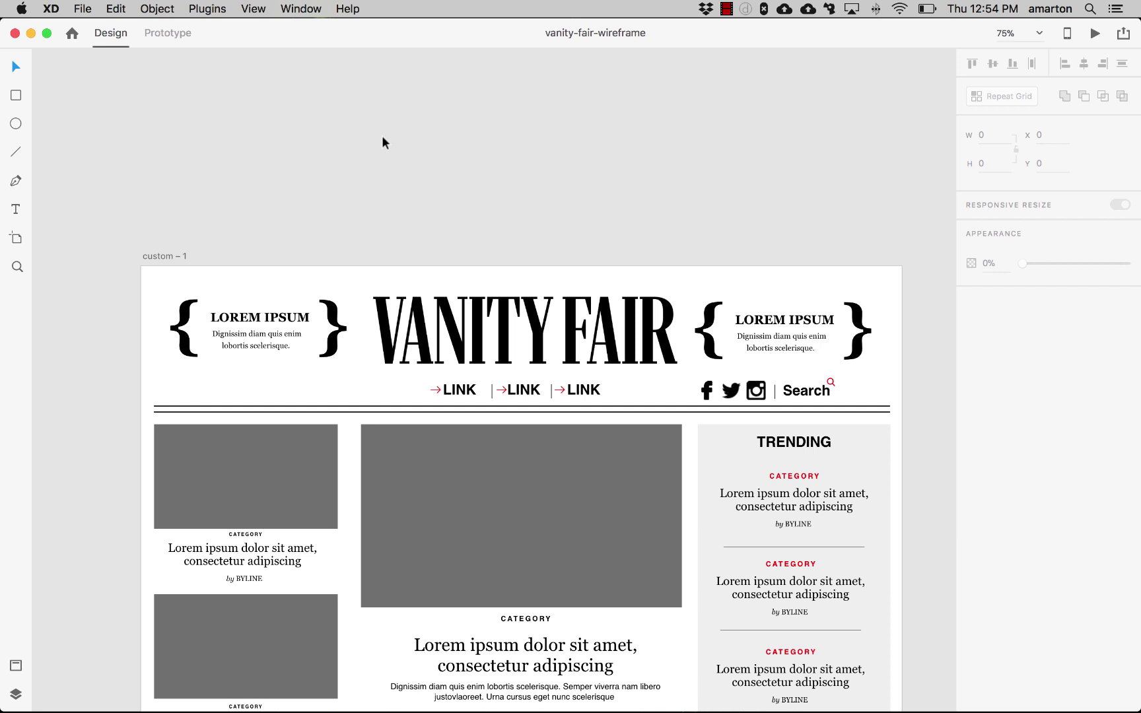
{"action": "scroll", "coordinate": [423, 324], "scroll_direction": "down", "scroll_amount": 2}
Open the Import dialog, cancel it, and reopen the File menu
{"action": "left_click", "coordinate": [83, 9]}
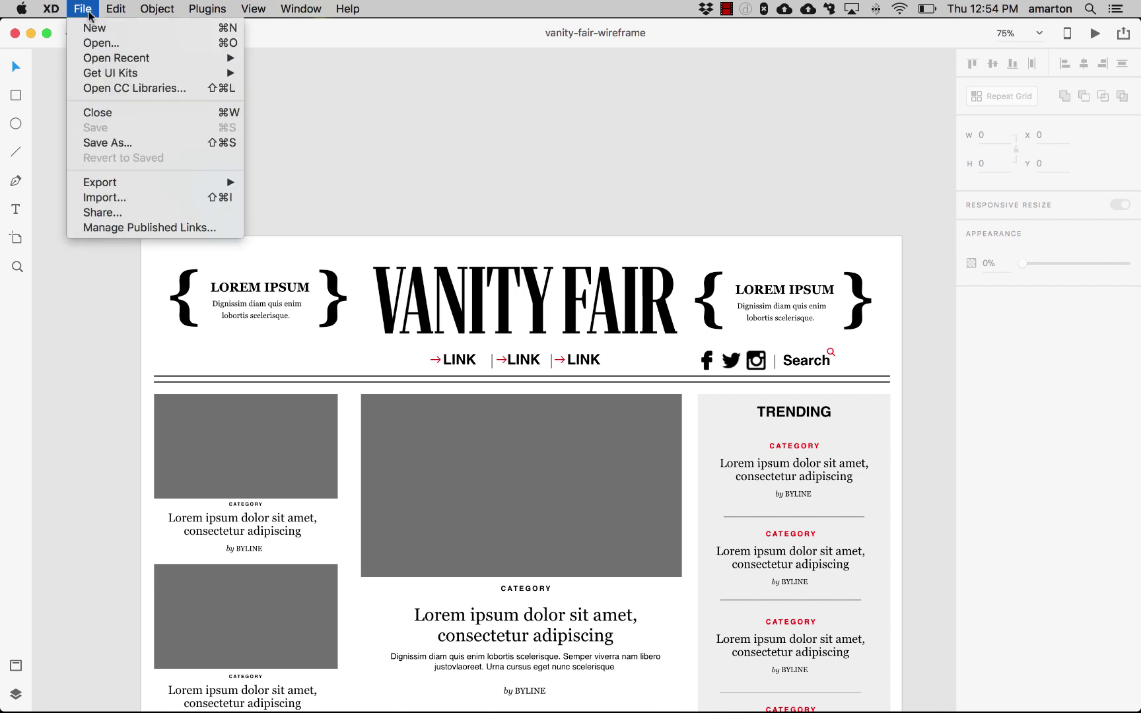
{"action": "left_click", "coordinate": [117, 197]}
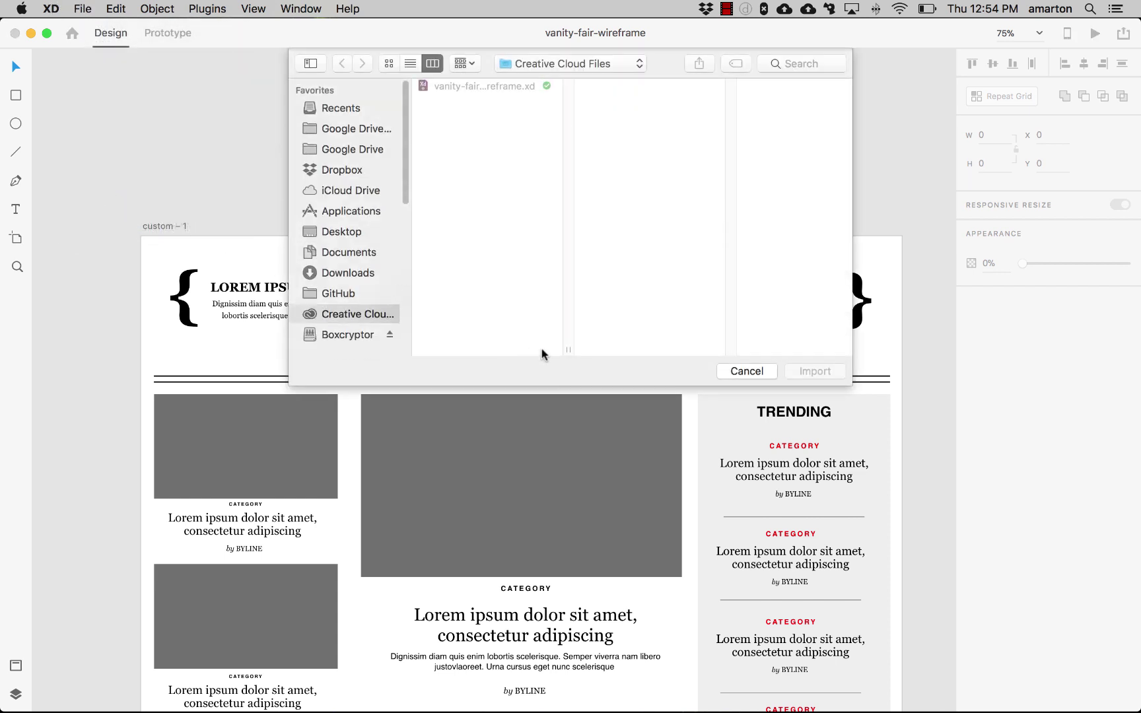
{"action": "left_click", "coordinate": [746, 372]}
{"action": "left_click", "coordinate": [83, 8]}
Export all artboards as a PNG named vanity-fairwireframe.png
{"action": "mouse_move", "coordinate": [115, 189]}
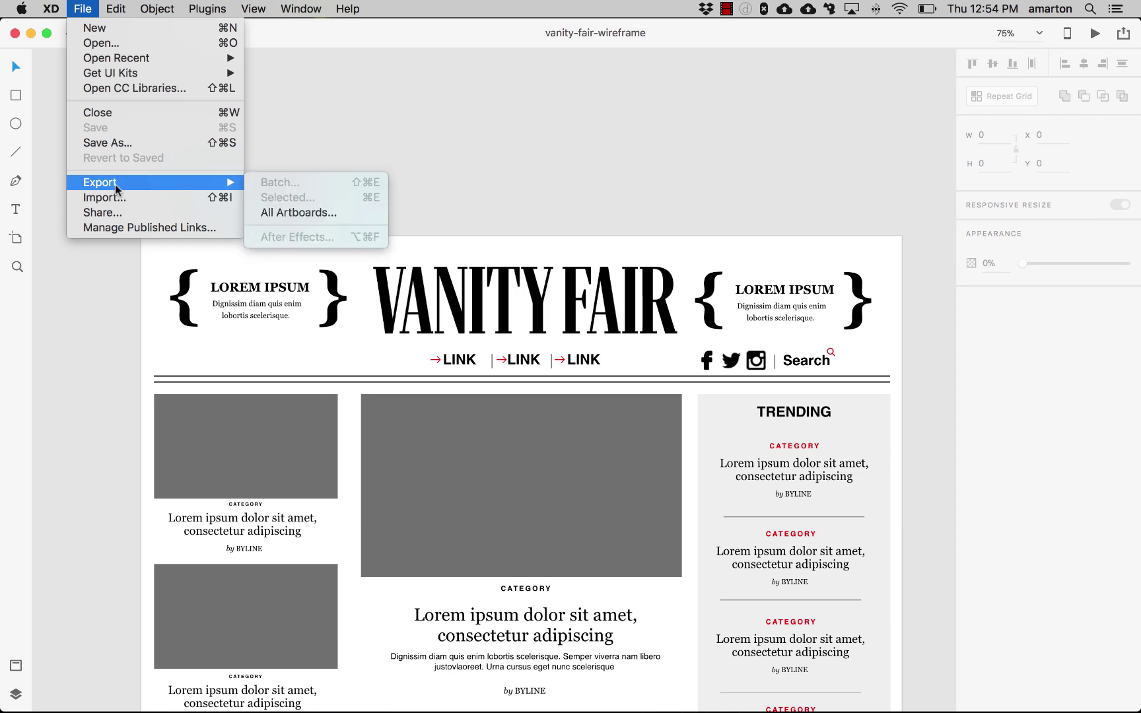
{"action": "left_click", "coordinate": [335, 212]}
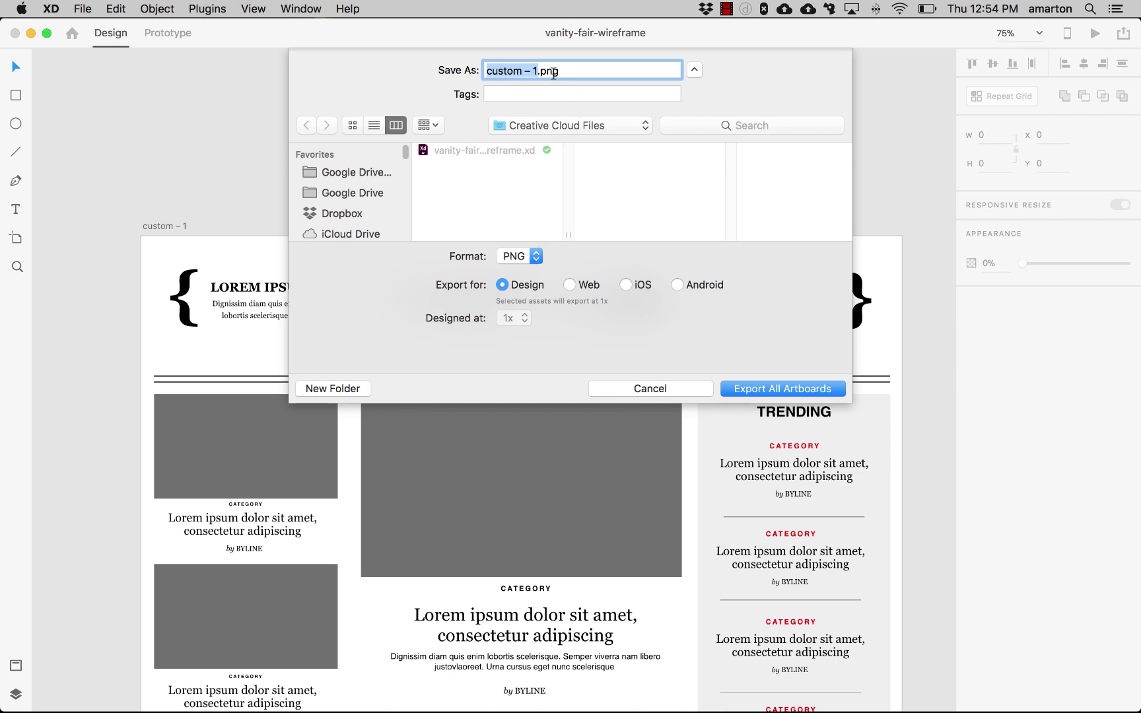
{"action": "type", "text": "vanit"}
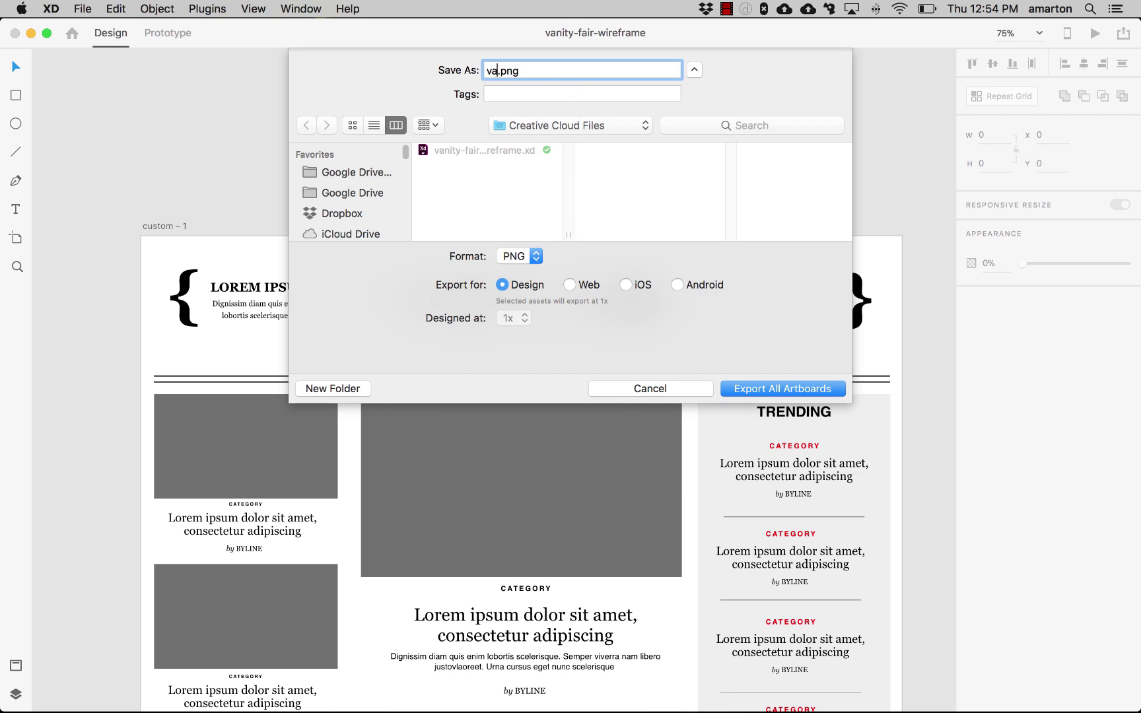
{"action": "type", "text": "y-fairwireframe"}
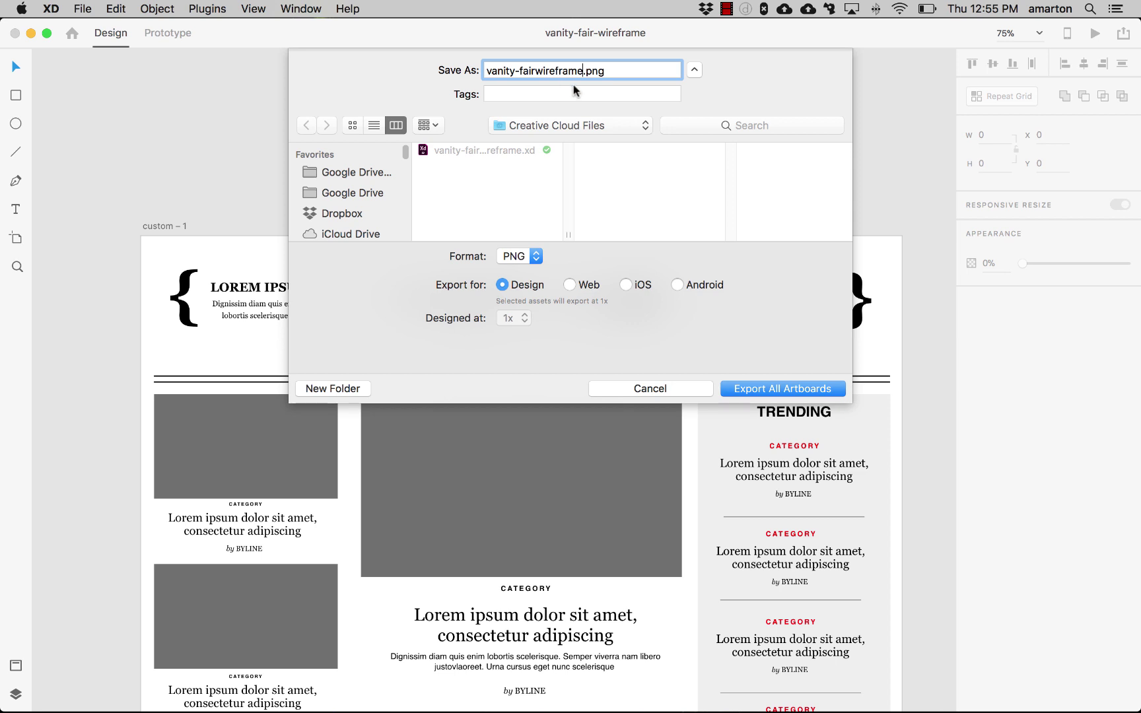
{"action": "left_click_drag", "start_coordinate": [486, 70], "coordinate": [629, 82]}
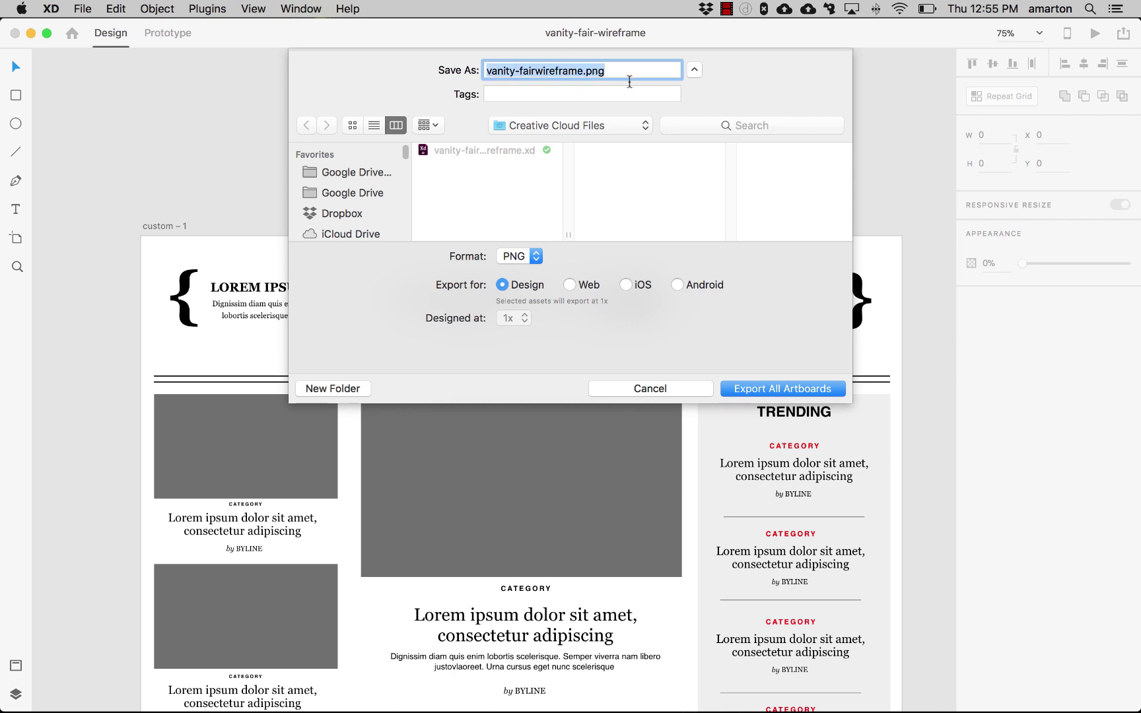
{"action": "left_click", "coordinate": [631, 72]}
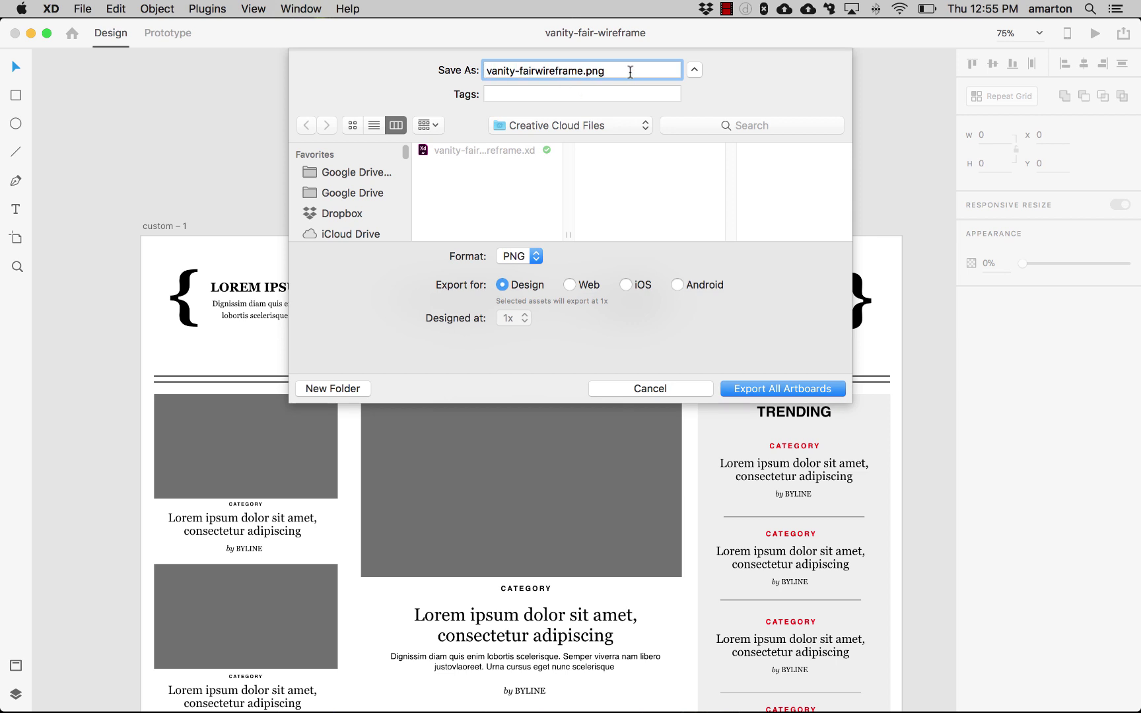
{"action": "left_click", "coordinate": [752, 388]}
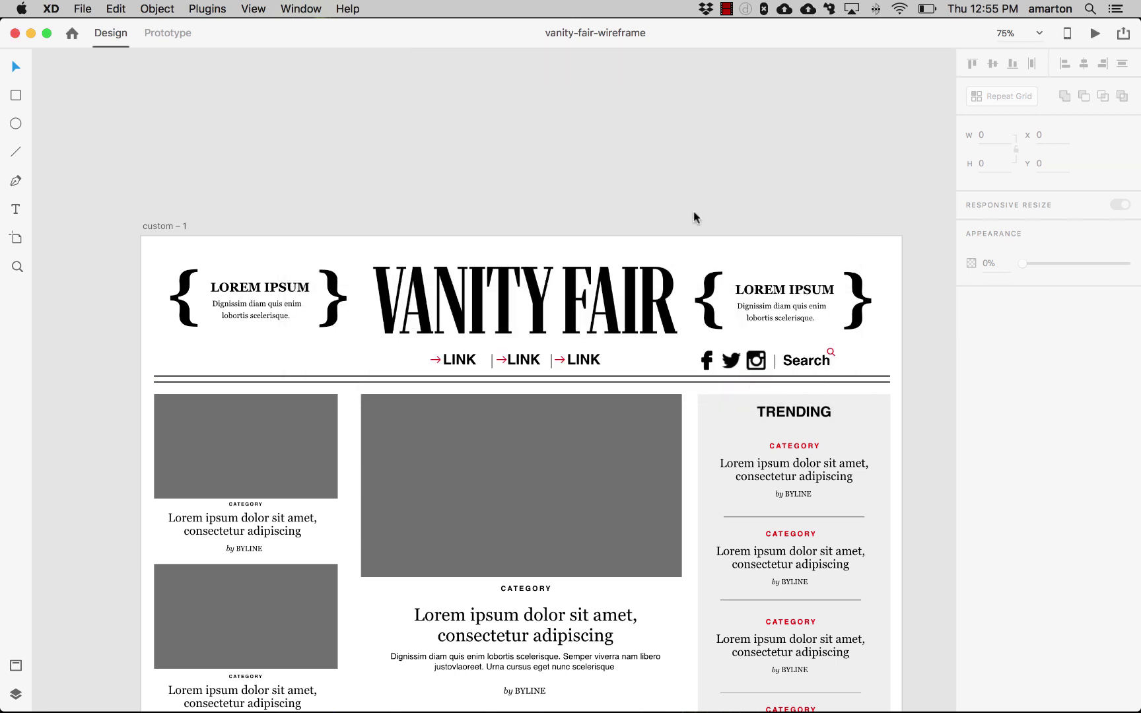
{"action": "scroll", "coordinate": [693, 211], "scroll_direction": "down", "scroll_amount": 2}
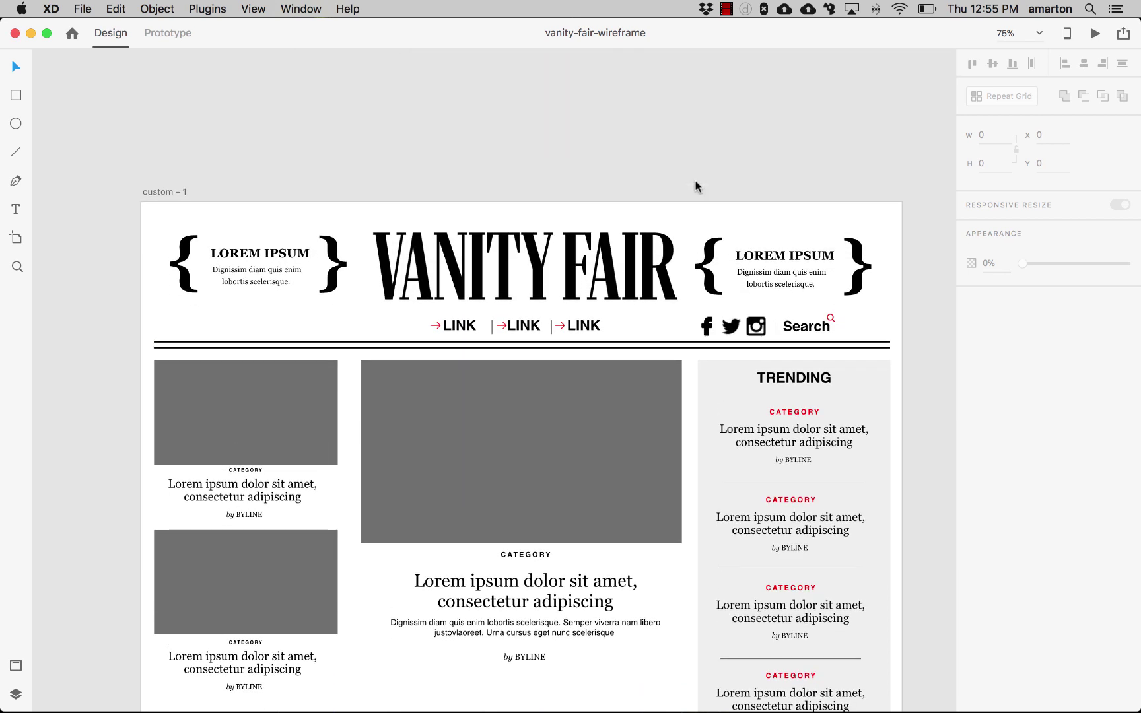